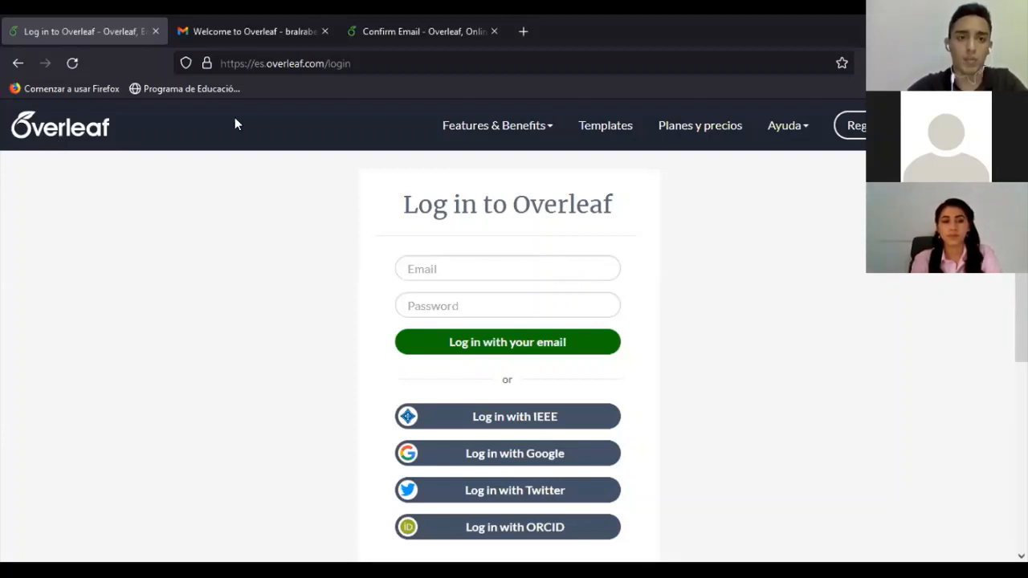
Shorten the login page's address to es.overleaf.com and open the home page
{"action": "key", "text": "ctrl+l"}
{"action": "key", "text": "Right"}
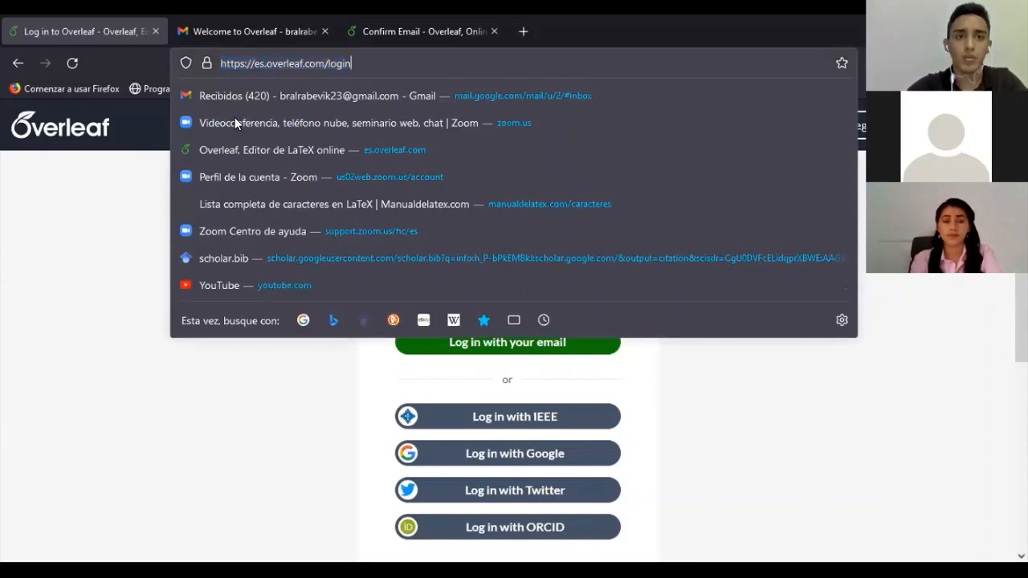
{"action": "key", "text": "BackSpace"}
{"action": "key", "text": "BackSpace"}
{"action": "key", "text": "BackSpace"}
{"action": "key", "text": "BackSpace"}
{"action": "key", "text": "BackSpace"}
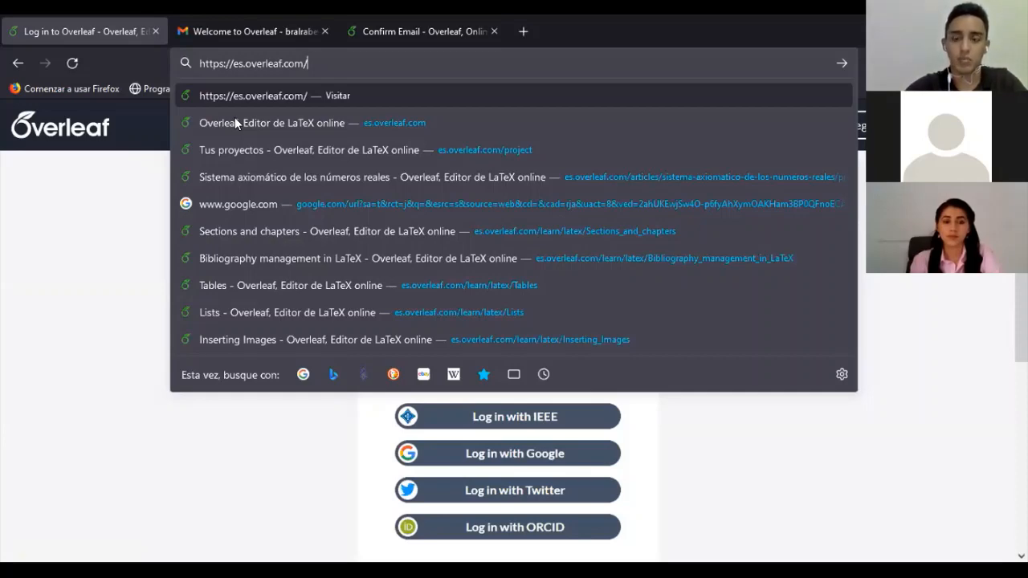
{"action": "key", "text": "BackSpace"}
{"action": "key", "text": "Return"}
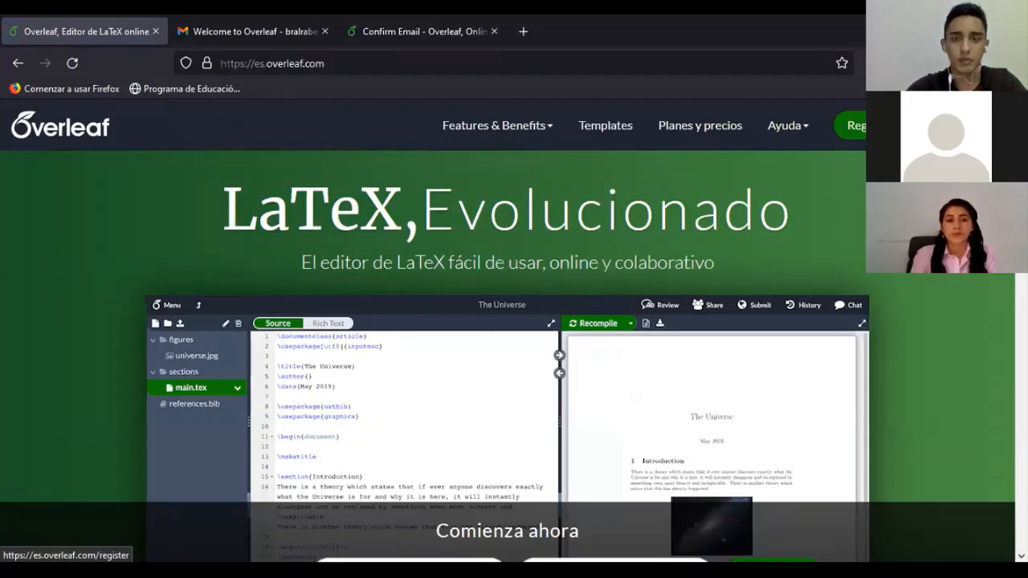
Open the registration form and fill in a saved e-mail address and account password
{"action": "left_click", "coordinate": [855, 125]}
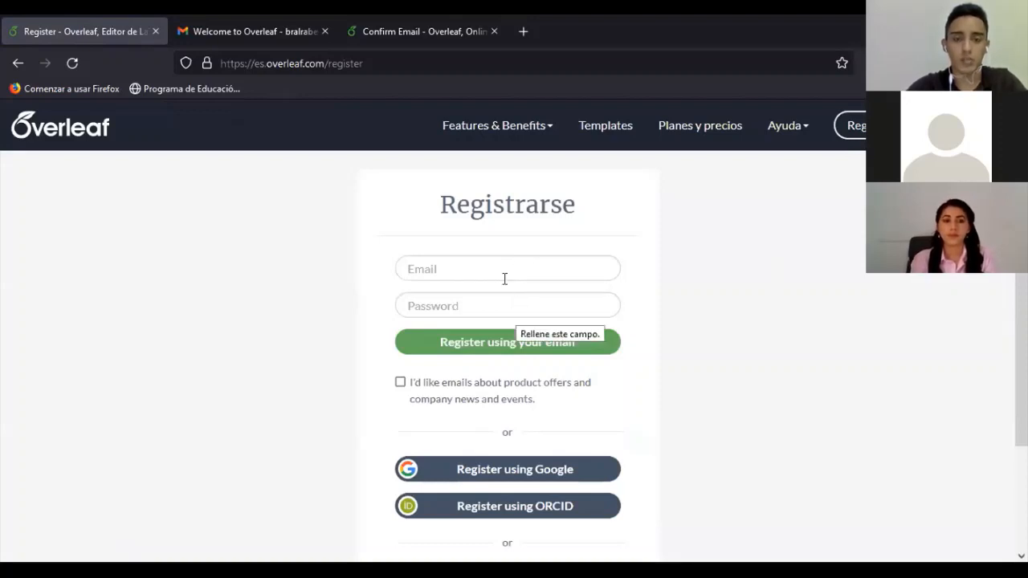
{"action": "left_click", "coordinate": [529, 273]}
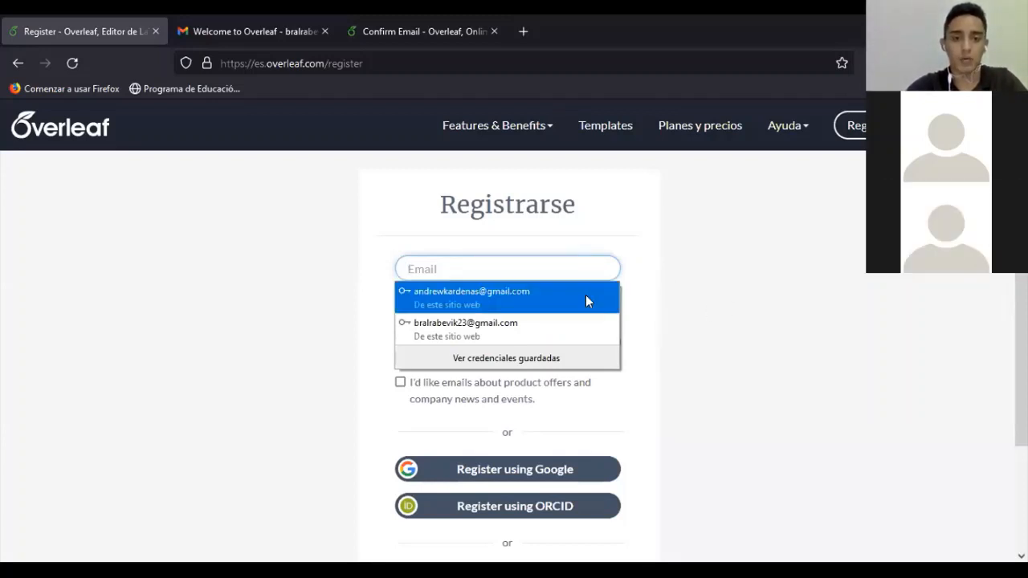
{"action": "left_click", "coordinate": [562, 282]}
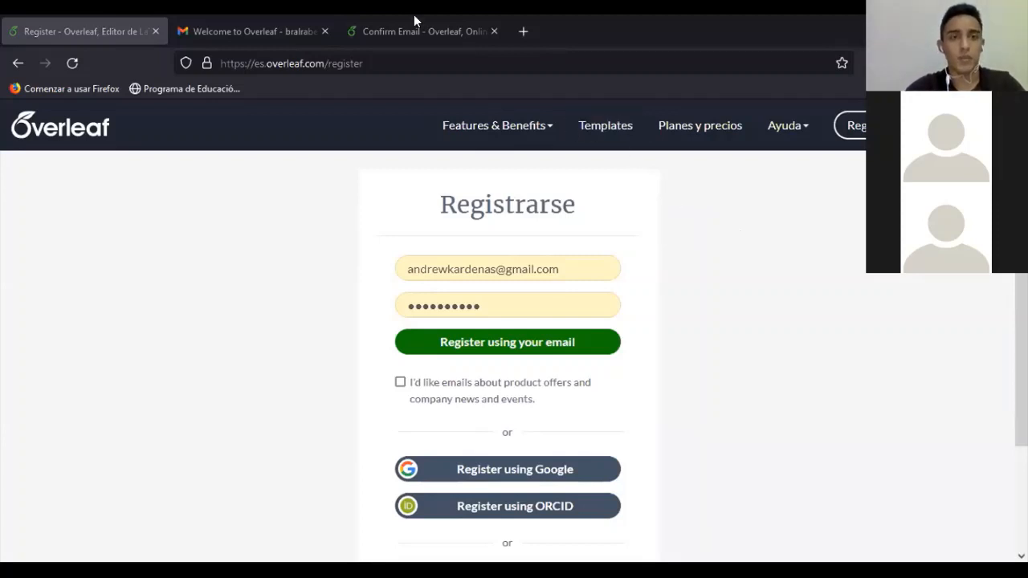
Look at the Welcome to Overleaf message with its e-mail confirmation link in Gmail, and return to the registration page
{"action": "left_click", "coordinate": [249, 30]}
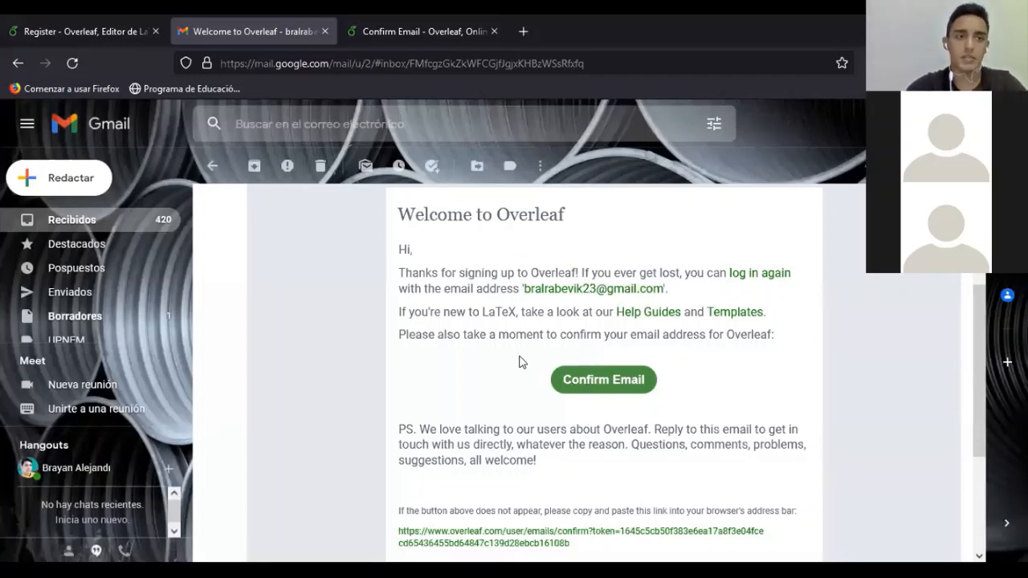
{"action": "key", "text": "ctrl+Page_Up"}
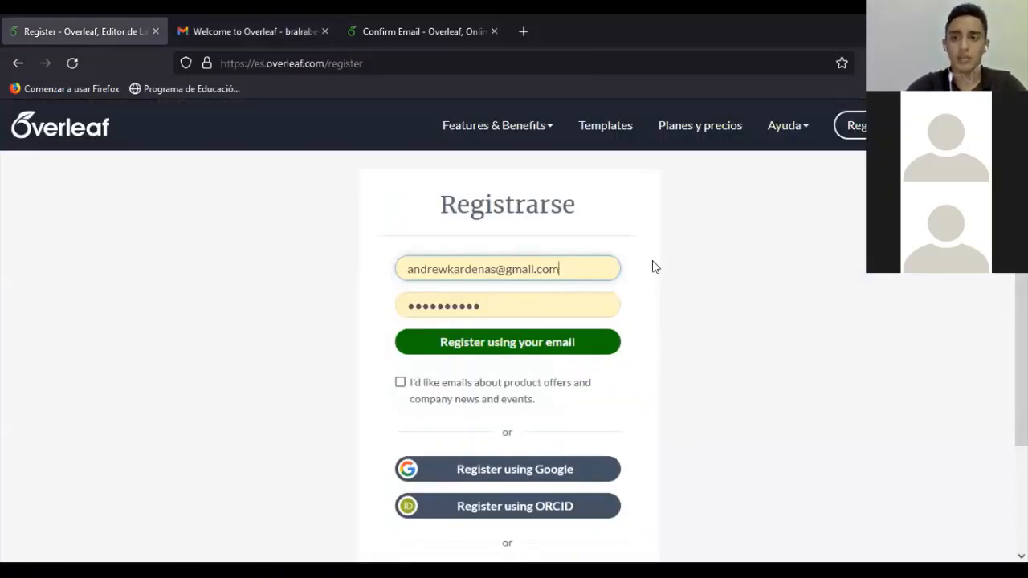
Leave the registration form and log in with the saved account e-mail and password
{"action": "left_click", "coordinate": [17, 62]}
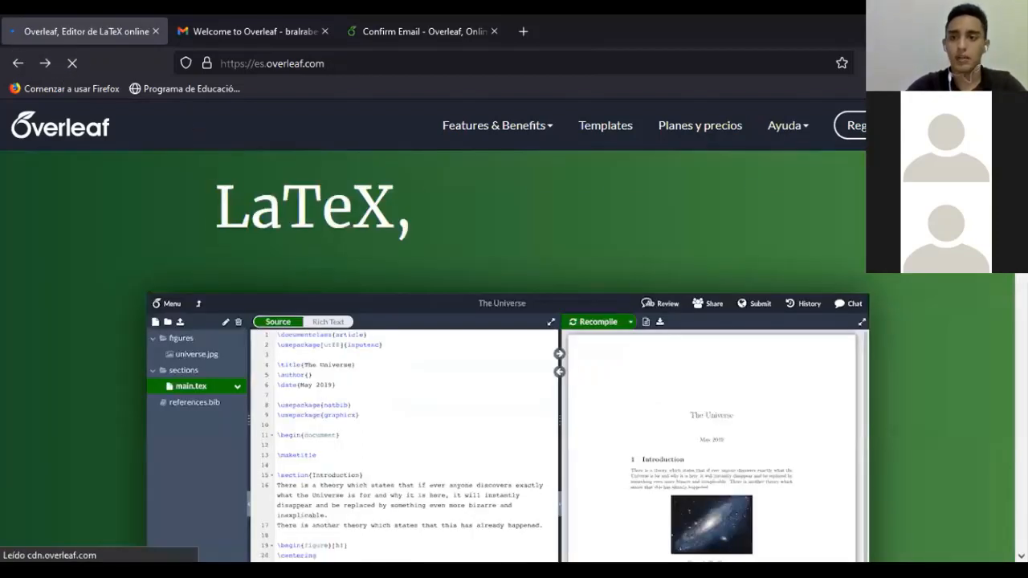
{"action": "left_click", "coordinate": [964, 125]}
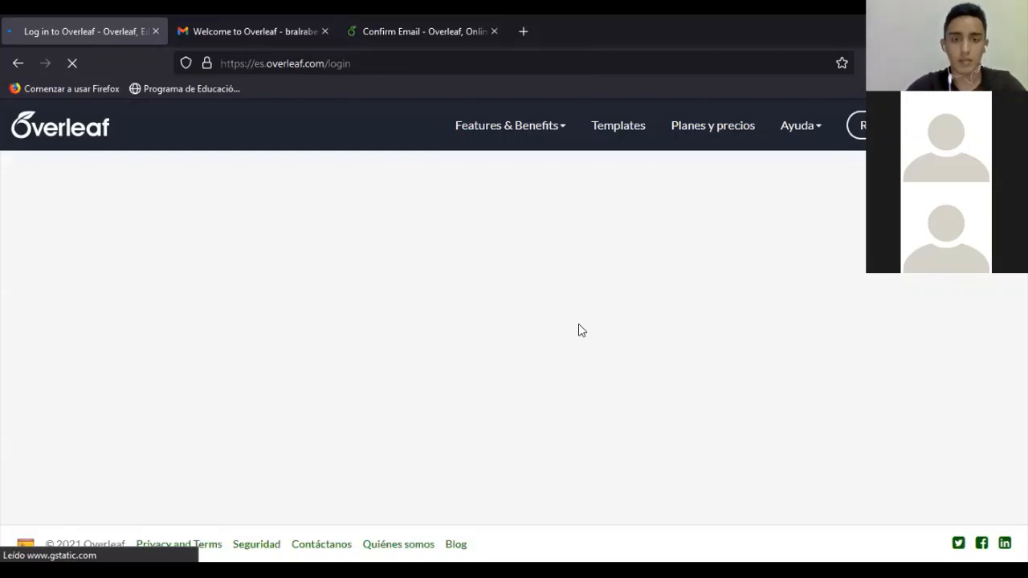
{"action": "left_click", "coordinate": [578, 325]}
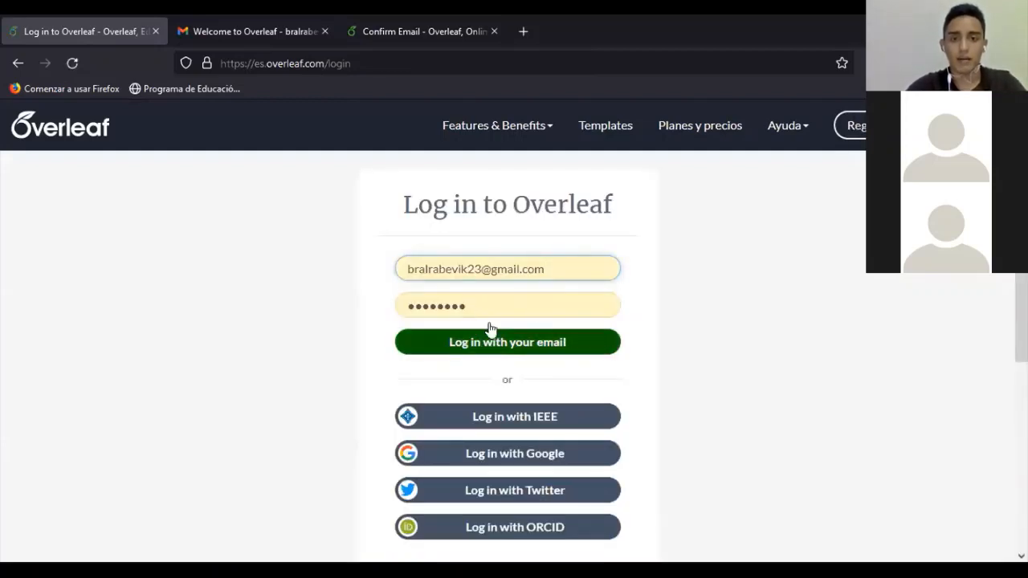
{"action": "left_click", "coordinate": [506, 346]}
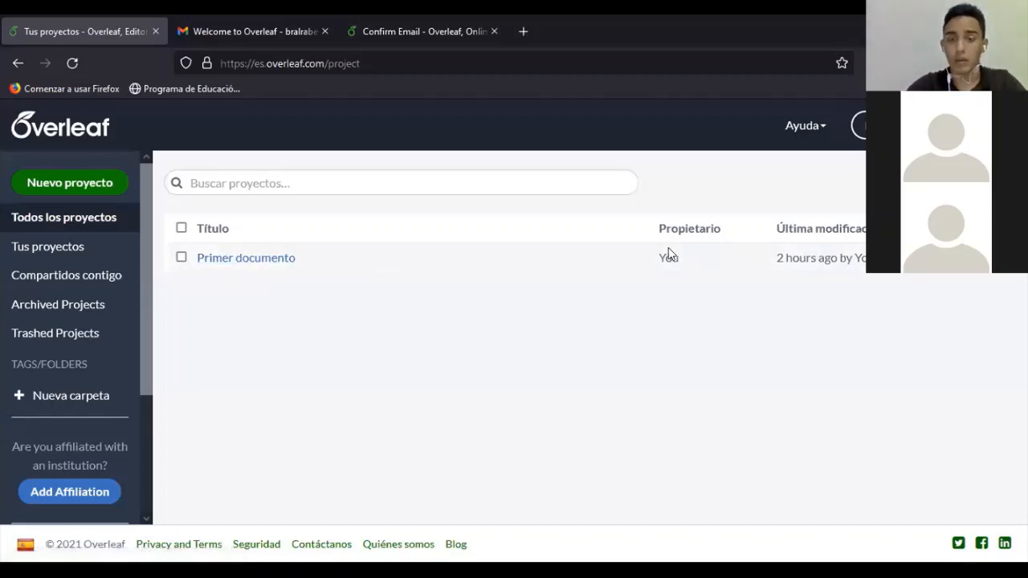
Open the project "Primer documento" and examine its LaTeX source in main.tex alongside the compiled PDF
{"action": "left_click", "coordinate": [248, 261]}
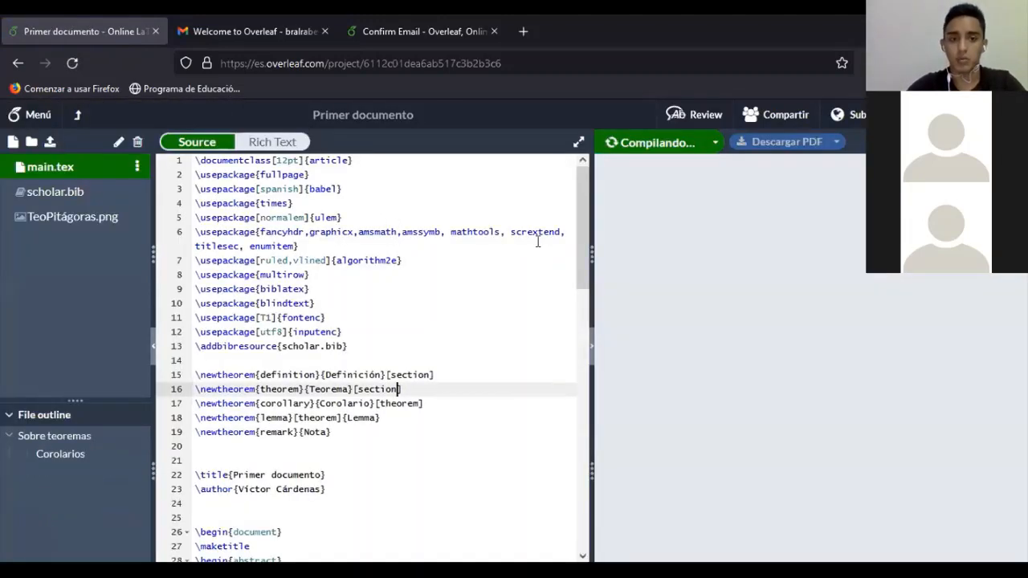
{"action": "scroll", "coordinate": [383, 273], "scroll_direction": "down", "scroll_amount": 15}
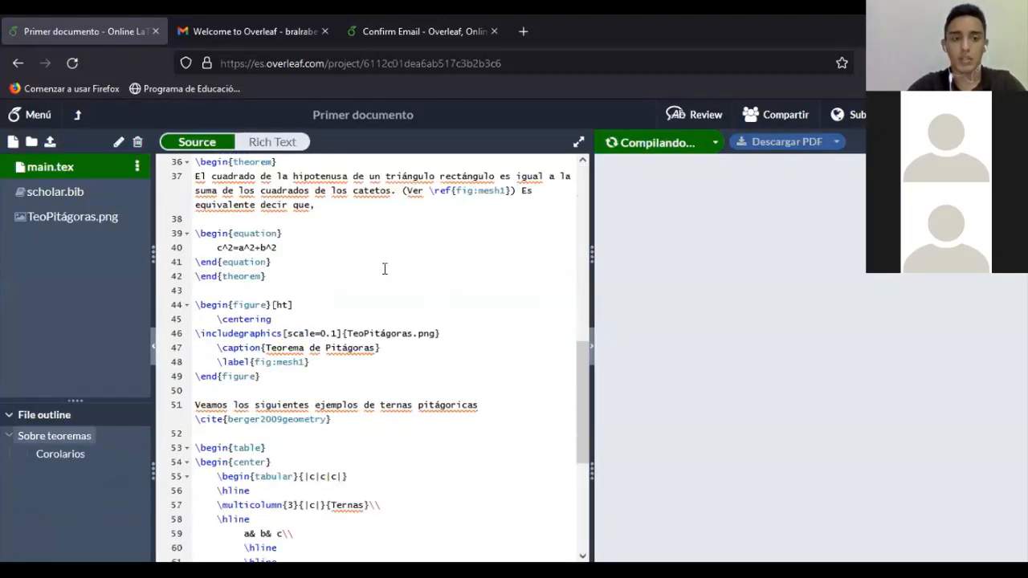
{"action": "scroll", "coordinate": [468, 321], "scroll_direction": "up", "scroll_amount": 12}
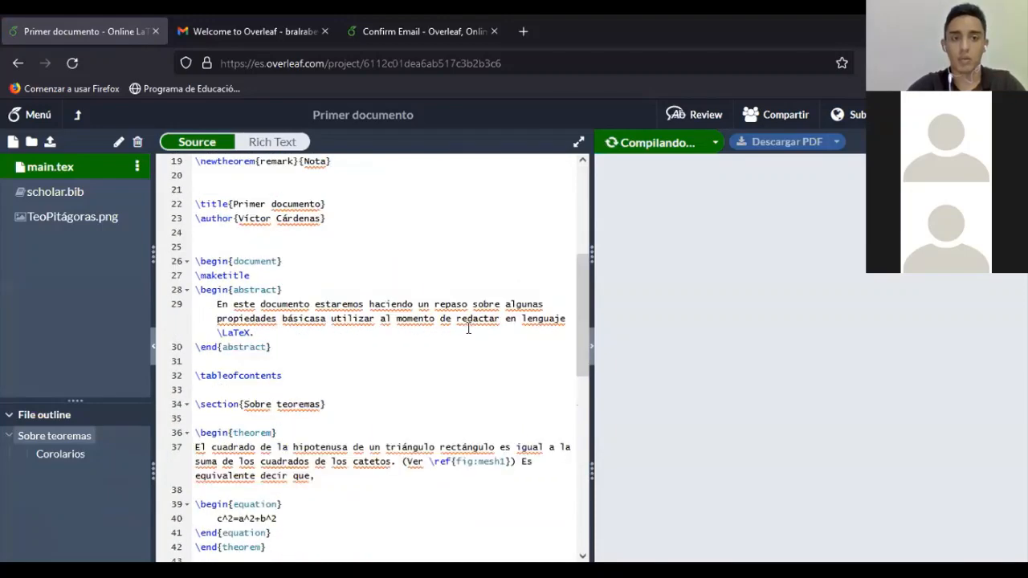
{"action": "scroll", "coordinate": [468, 320], "scroll_direction": "up", "scroll_amount": 3}
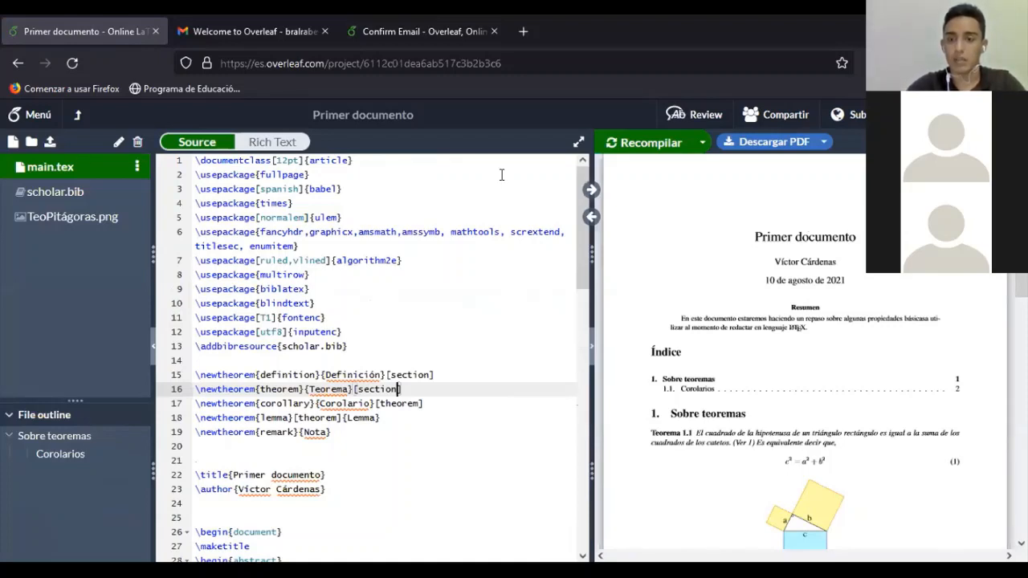
{"action": "scroll", "coordinate": [846, 222], "scroll_direction": "down", "scroll_amount": 2}
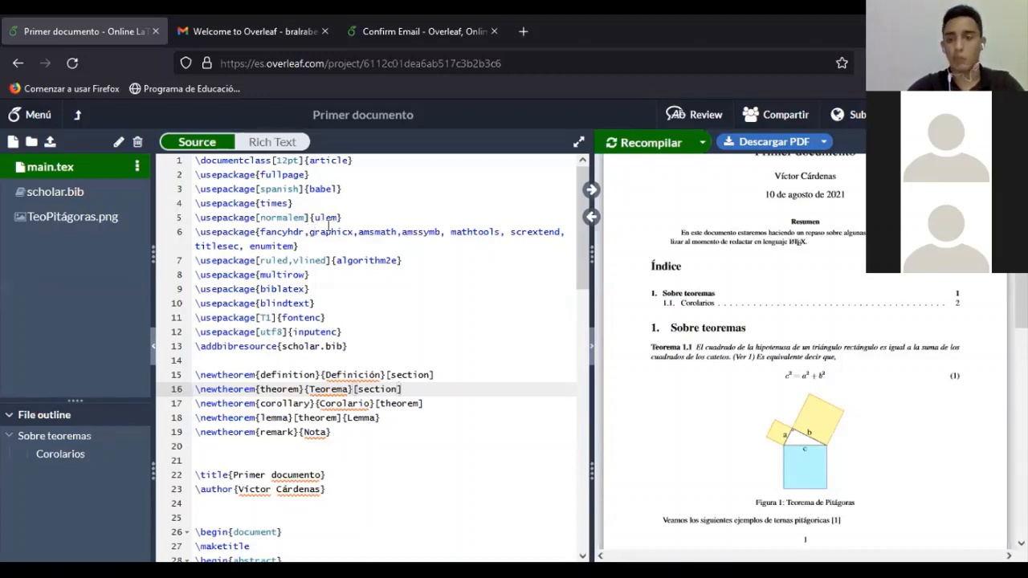
{"action": "scroll", "coordinate": [883, 401], "scroll_direction": "up", "scroll_amount": 2}
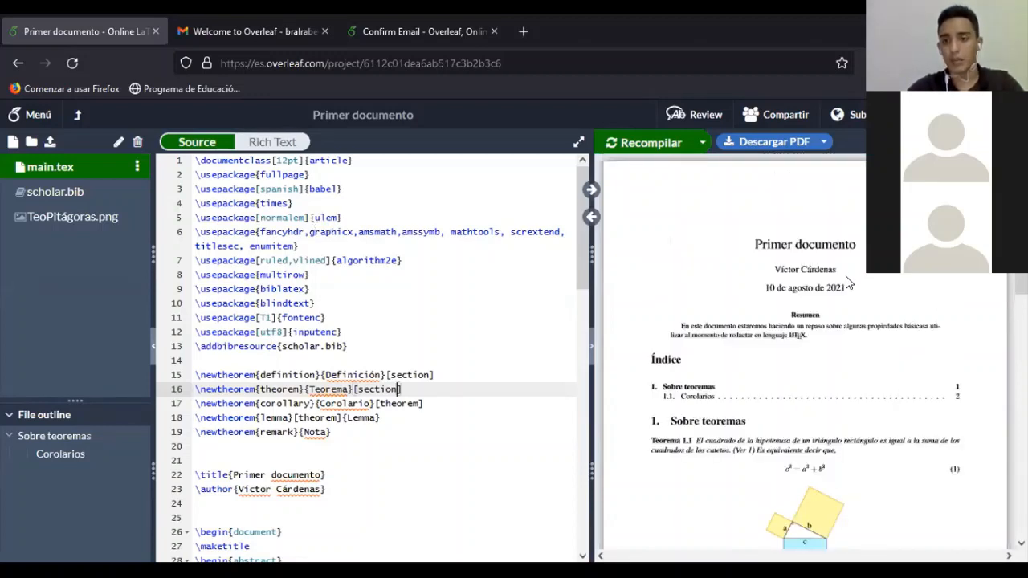
{"action": "scroll", "coordinate": [847, 281], "scroll_direction": "down", "scroll_amount": 4}
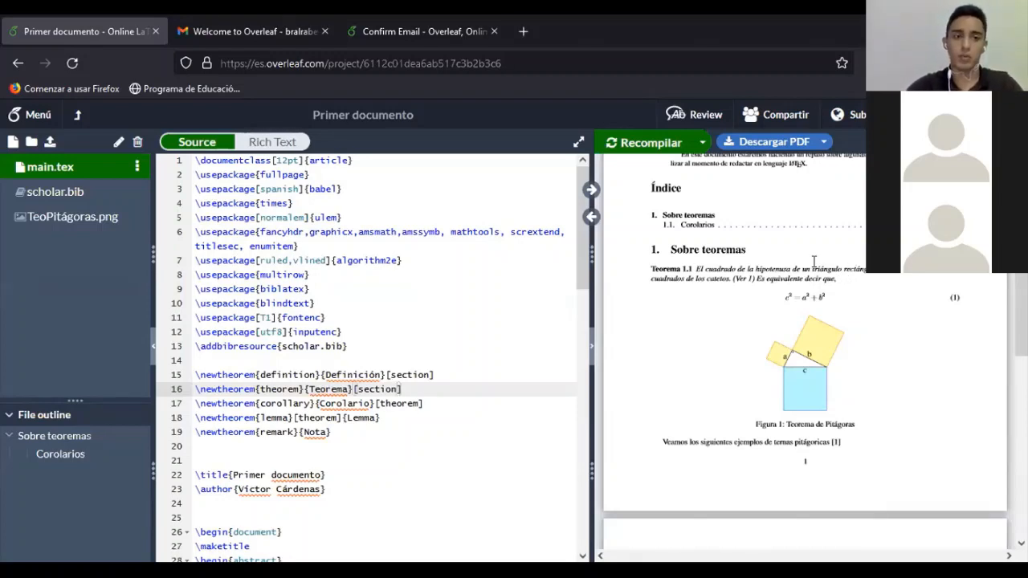
Return to the project list, review the new-project options, and open the full template gallery
{"action": "left_click", "coordinate": [15, 64]}
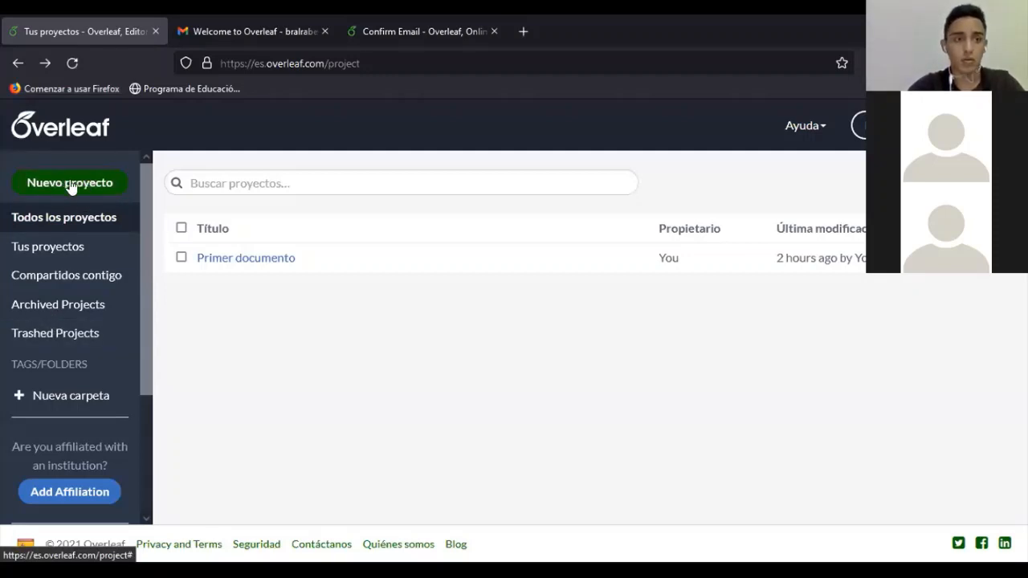
{"action": "left_click", "coordinate": [72, 185]}
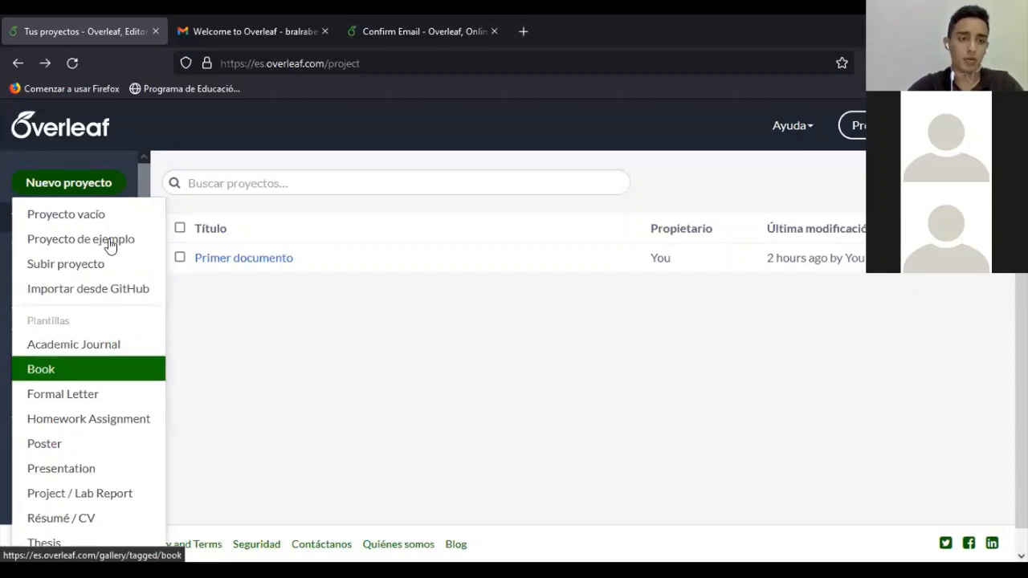
{"action": "scroll", "coordinate": [106, 345], "scroll_direction": "down", "scroll_amount": 1}
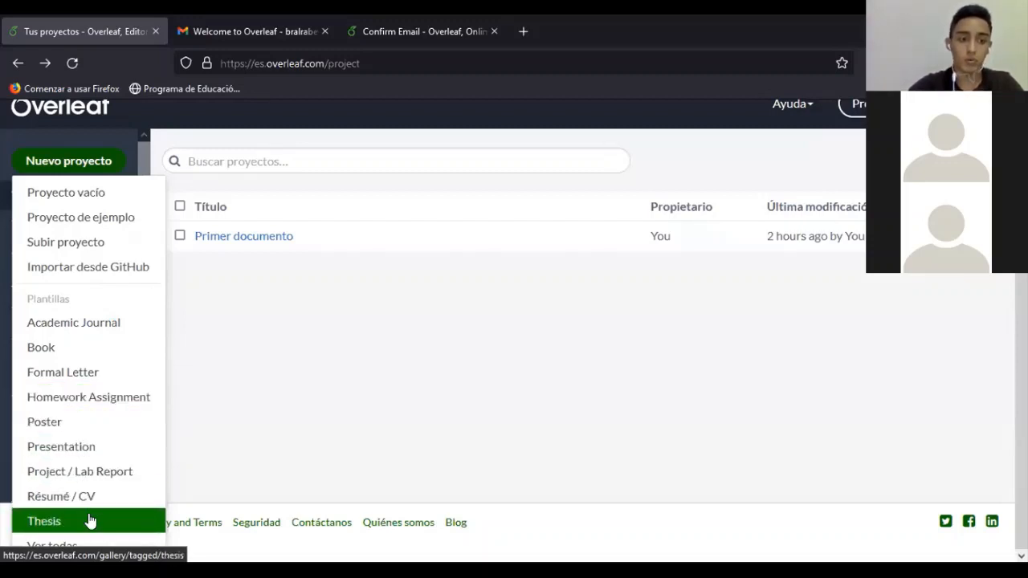
{"action": "left_click", "coordinate": [78, 552]}
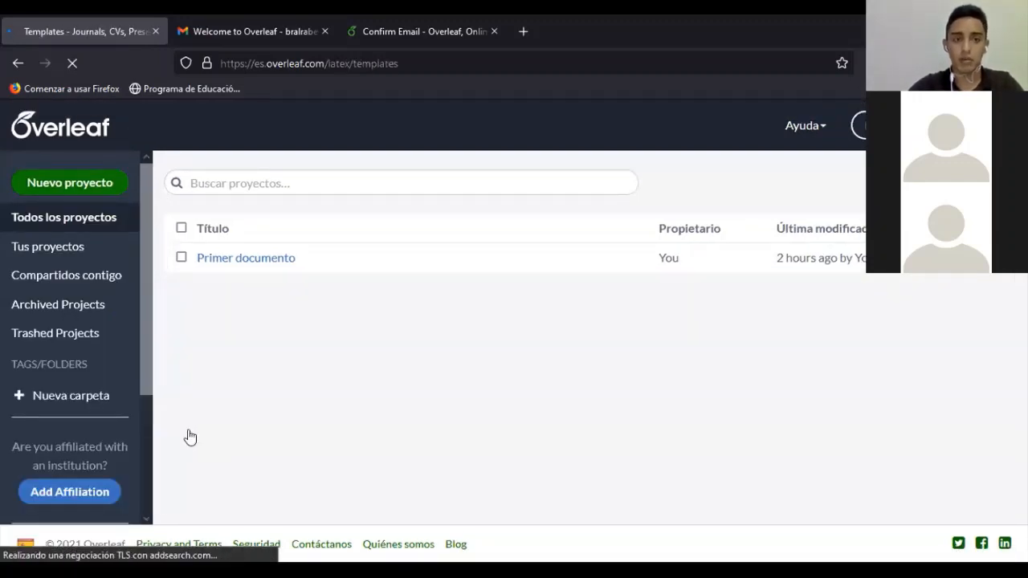
Open the Academic Journal template category and examine the journal article templates it offers
{"action": "scroll", "coordinate": [221, 354], "scroll_direction": "down", "scroll_amount": 2}
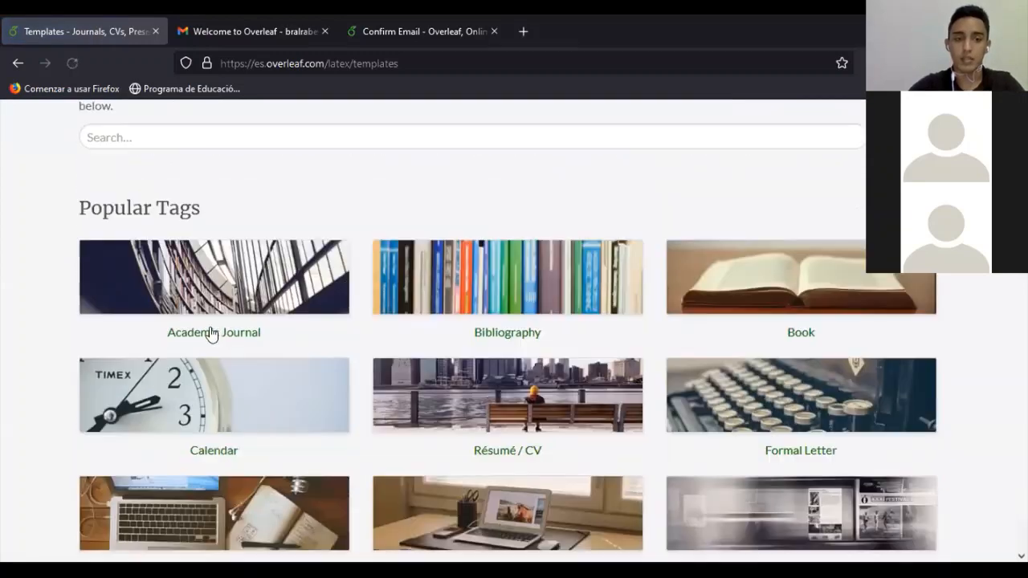
{"action": "left_click", "coordinate": [256, 337]}
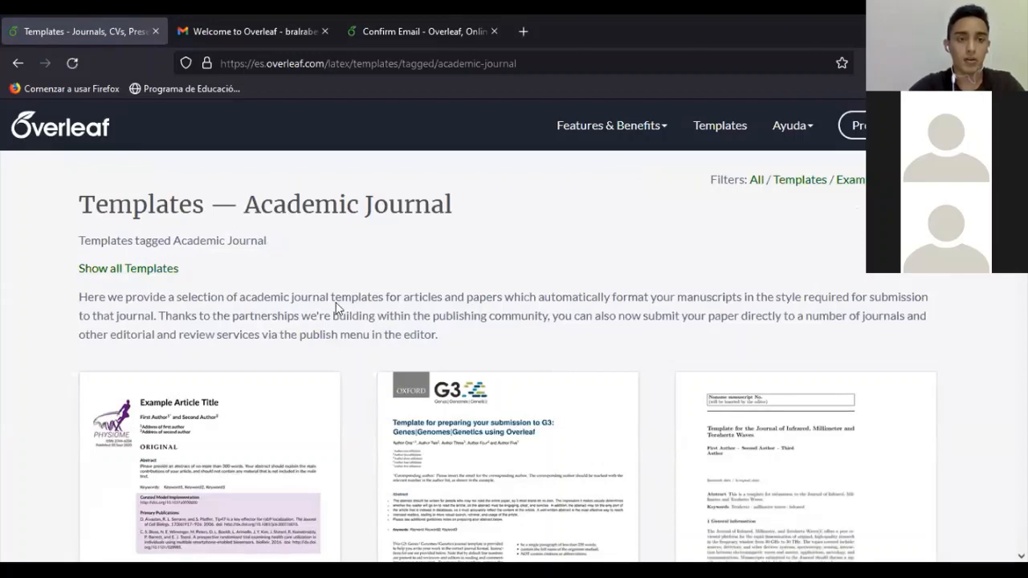
{"action": "scroll", "coordinate": [243, 228], "scroll_direction": "down", "scroll_amount": 3}
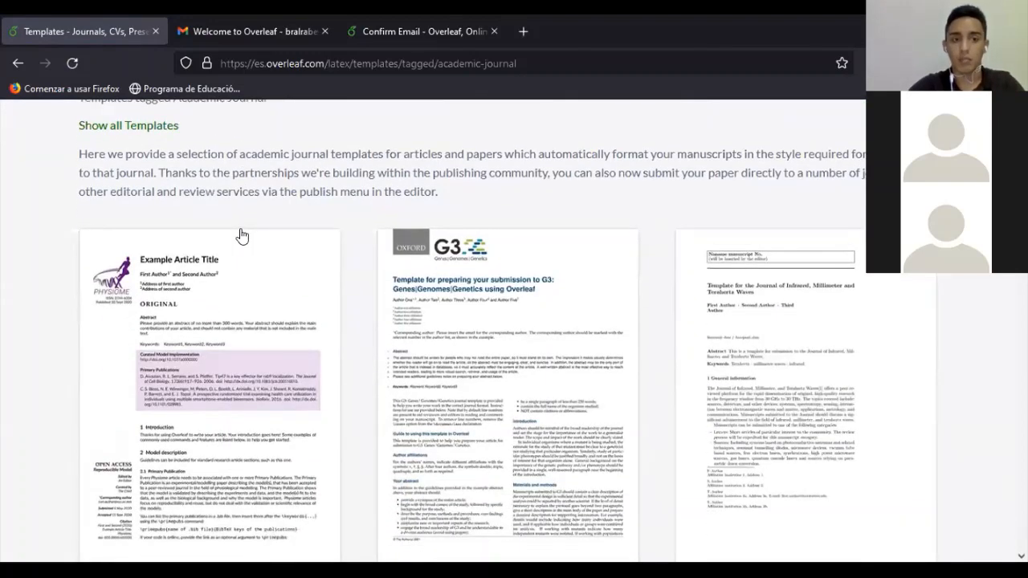
{"action": "scroll", "coordinate": [242, 232], "scroll_direction": "down", "scroll_amount": 2}
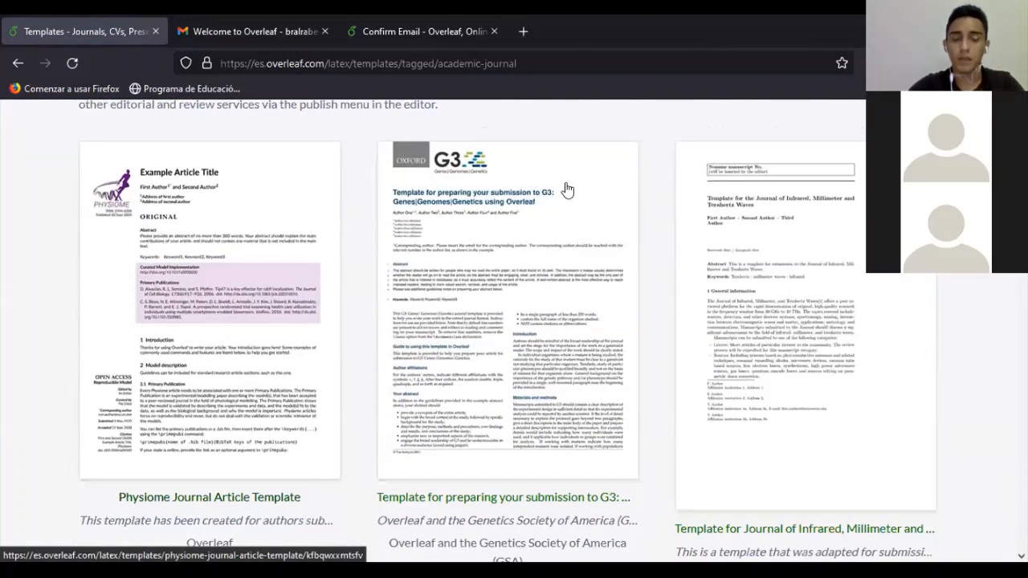
{"action": "scroll", "coordinate": [658, 243], "scroll_direction": "down", "scroll_amount": 3}
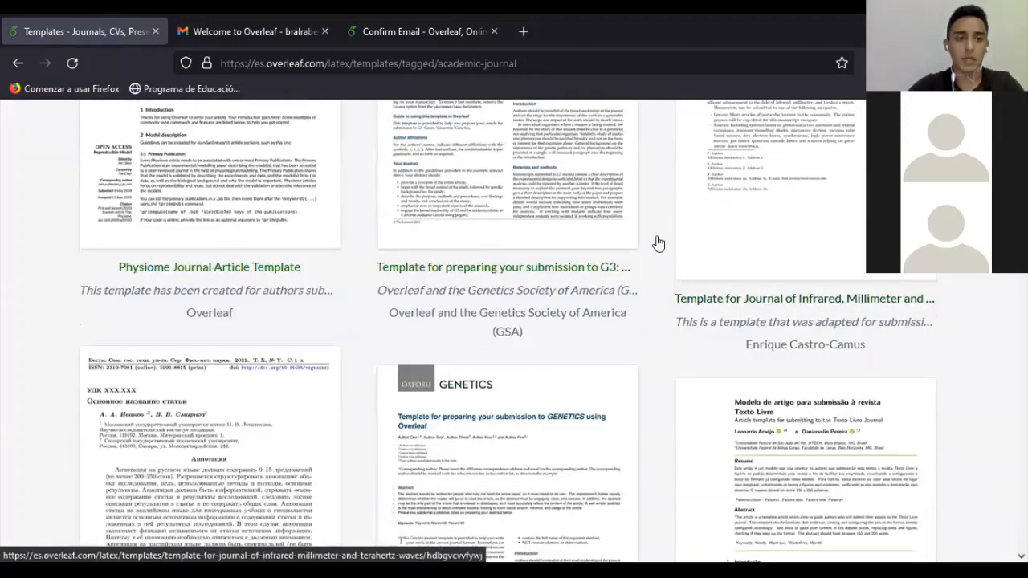
{"action": "scroll", "coordinate": [658, 240], "scroll_direction": "down", "scroll_amount": 1}
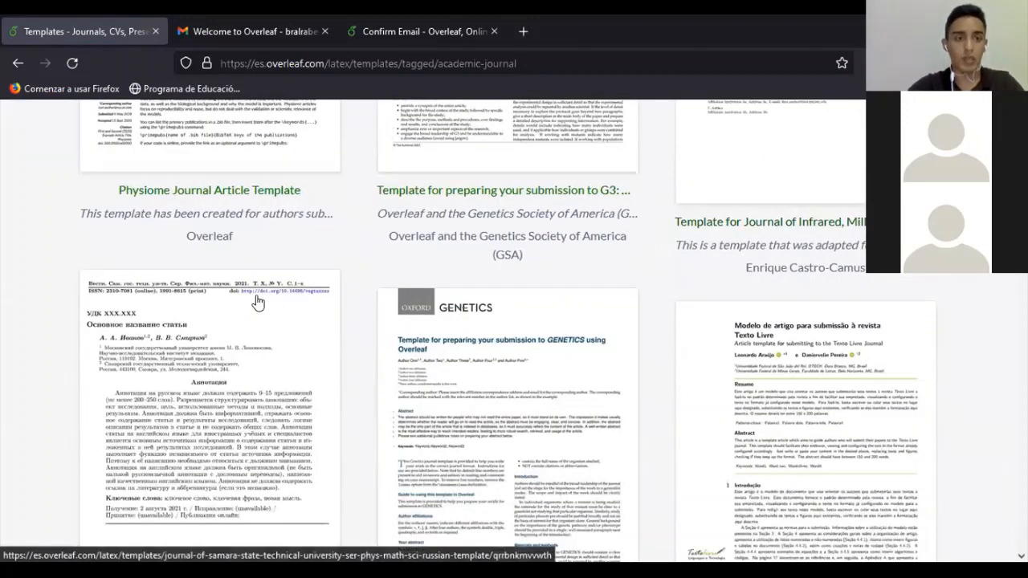
{"action": "scroll", "coordinate": [254, 310], "scroll_direction": "down", "scroll_amount": 1}
{"action": "scroll", "coordinate": [254, 310], "scroll_direction": "down", "scroll_amount": 1}
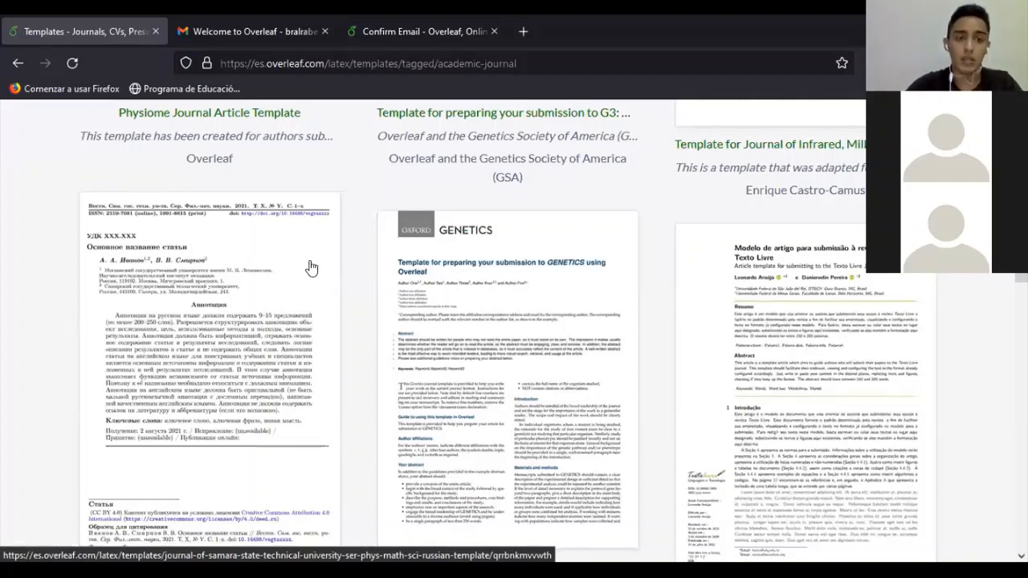
{"action": "scroll", "coordinate": [201, 249], "scroll_direction": "down", "scroll_amount": 3}
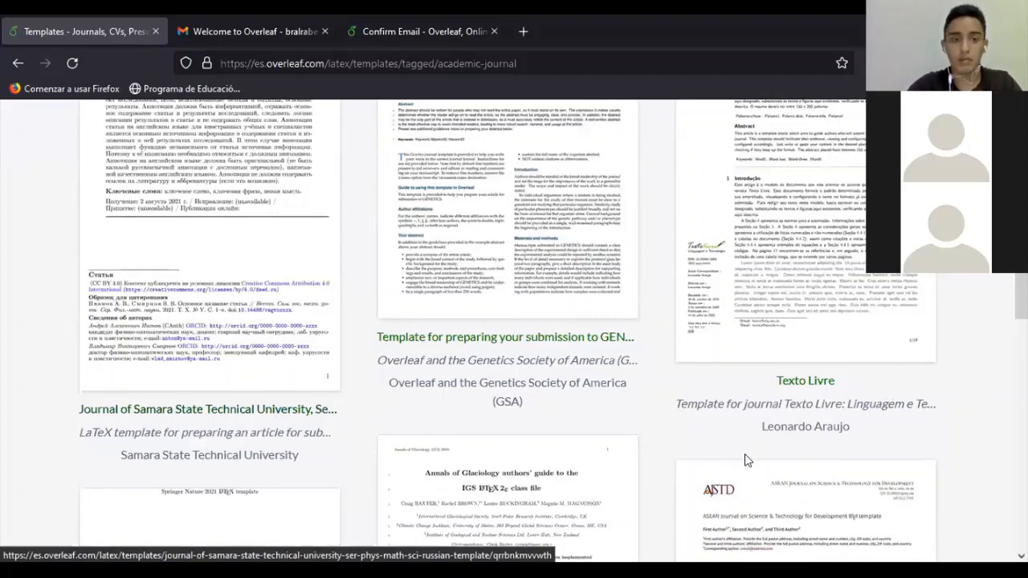
{"action": "scroll", "coordinate": [196, 272], "scroll_direction": "down", "scroll_amount": 6}
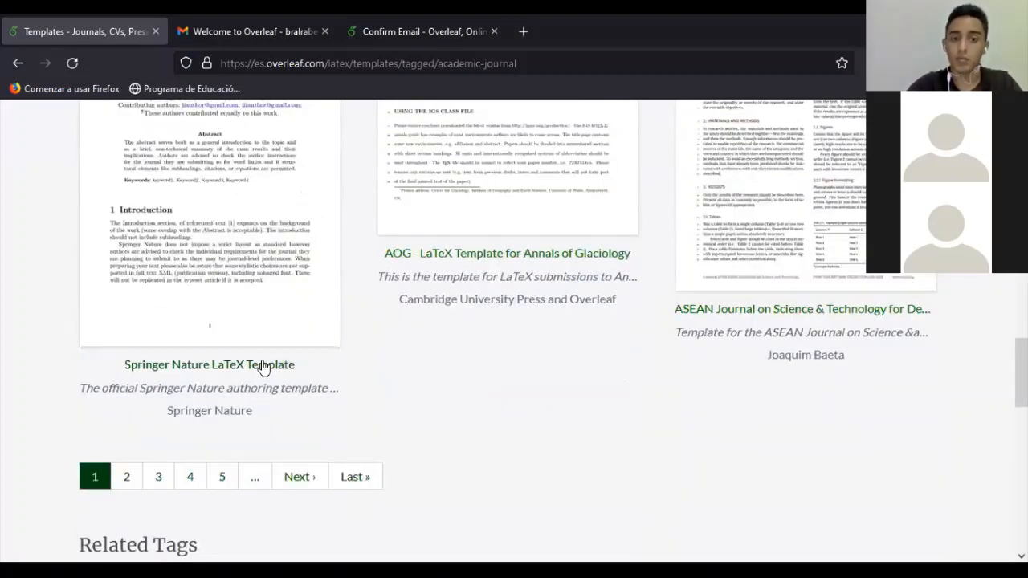
{"action": "scroll", "coordinate": [249, 289], "scroll_direction": "up", "scroll_amount": 6}
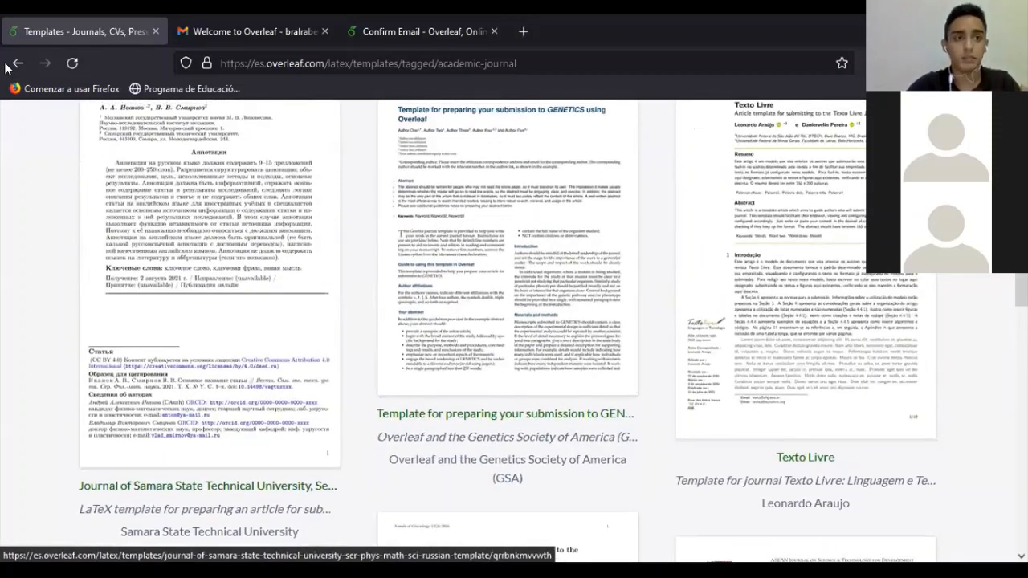
Go back to the template gallery, open the Presentation category and examine the Beamer templates it offers
{"action": "left_click", "coordinate": [11, 65]}
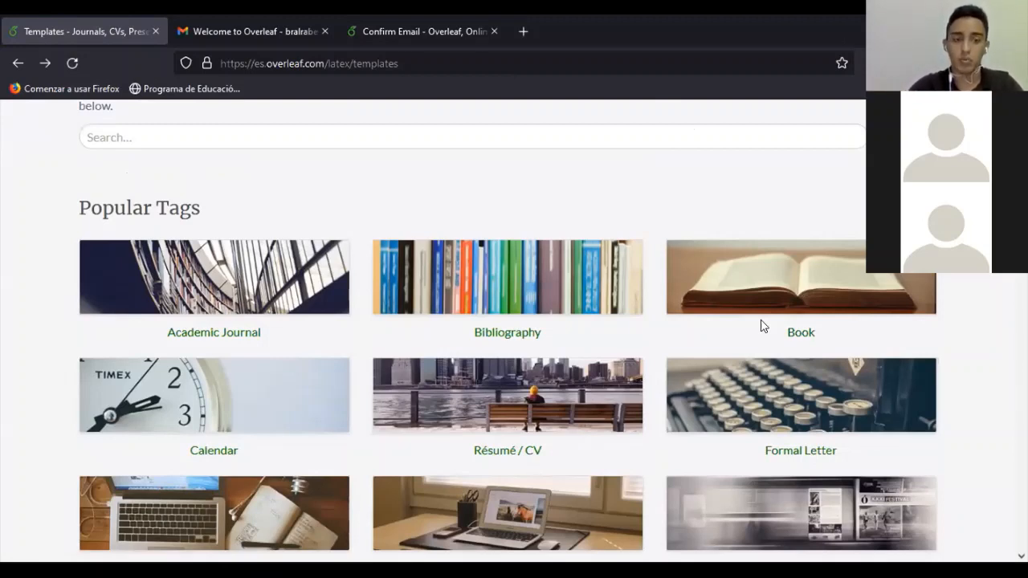
{"action": "scroll", "coordinate": [763, 325], "scroll_direction": "down", "scroll_amount": 3}
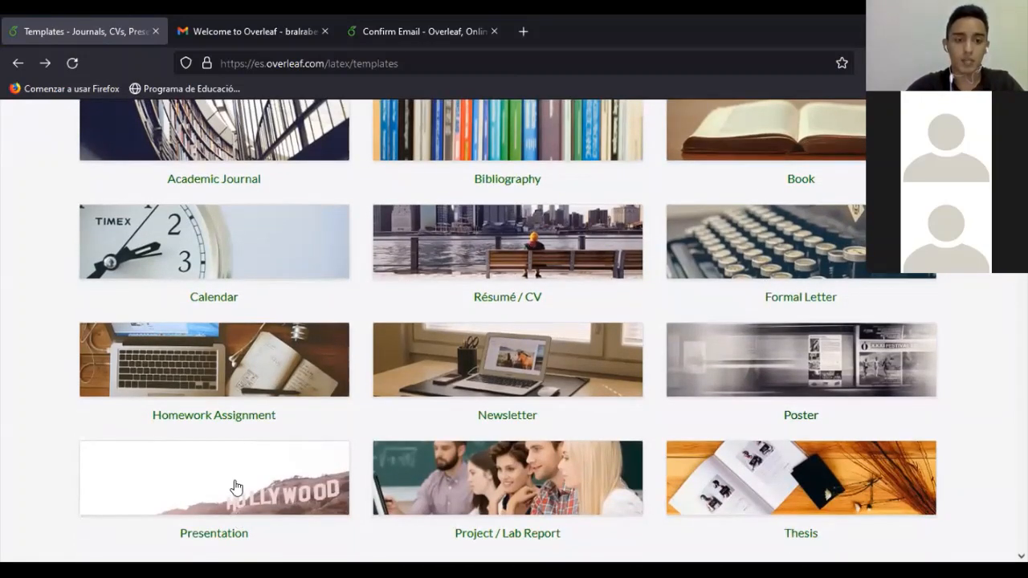
{"action": "left_click", "coordinate": [210, 461]}
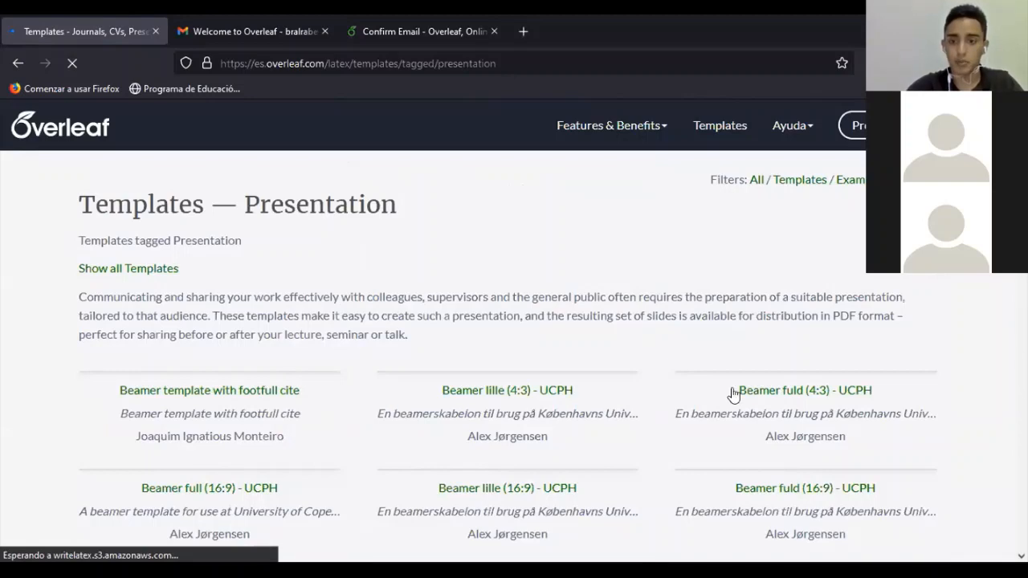
{"action": "scroll", "coordinate": [702, 397], "scroll_direction": "down", "scroll_amount": 3}
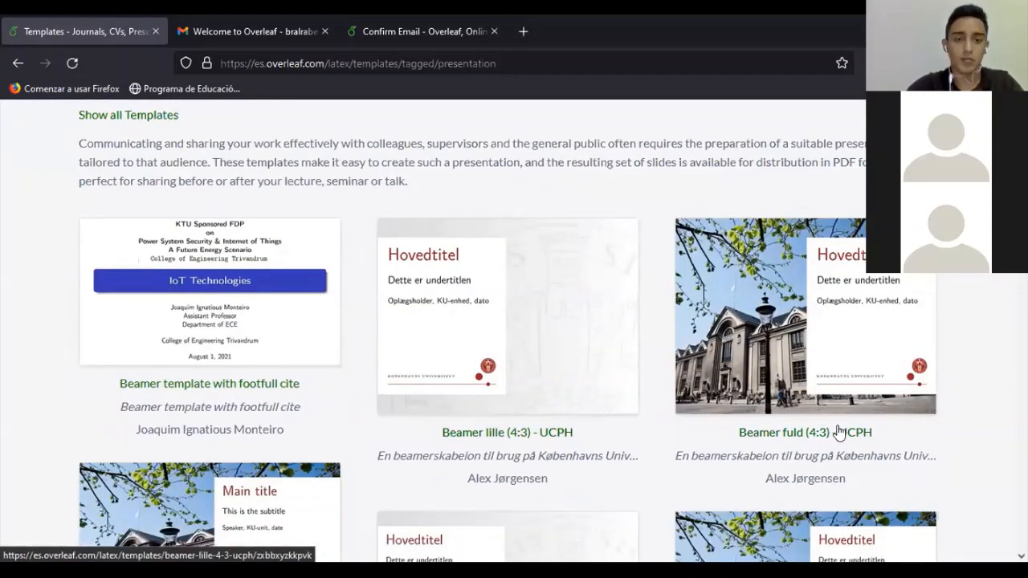
{"action": "scroll", "coordinate": [611, 349], "scroll_direction": "down", "scroll_amount": 6}
{"action": "scroll", "coordinate": [610, 348], "scroll_direction": "up", "scroll_amount": 3}
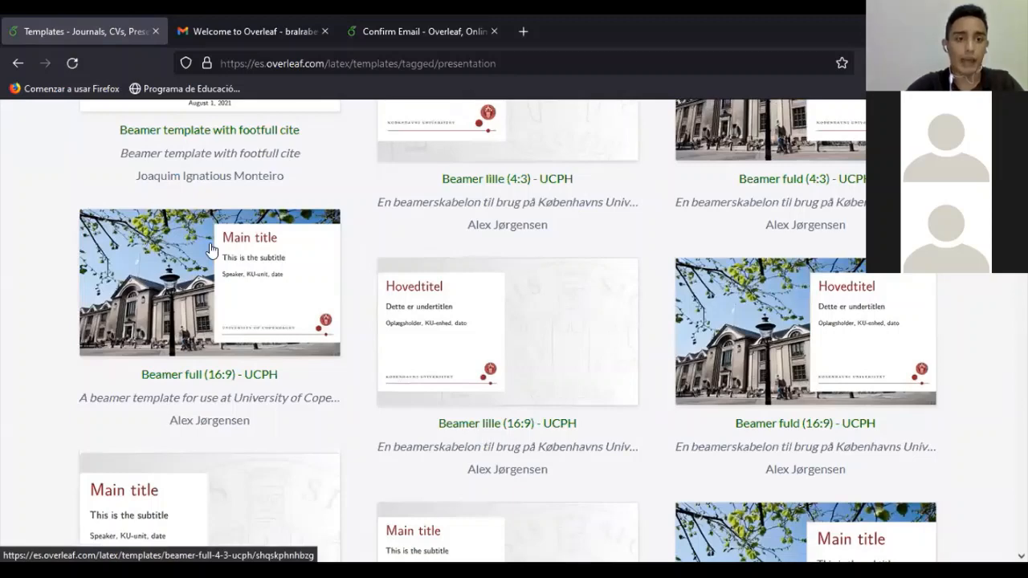
{"action": "scroll", "coordinate": [210, 251], "scroll_direction": "up", "scroll_amount": 4}
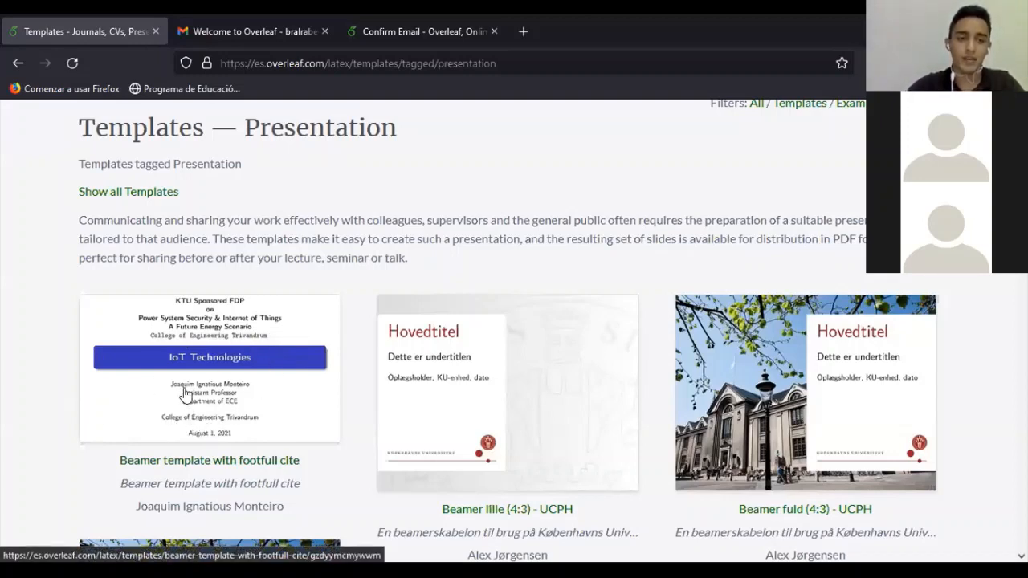
{"action": "scroll", "coordinate": [233, 353], "scroll_direction": "down", "scroll_amount": 2}
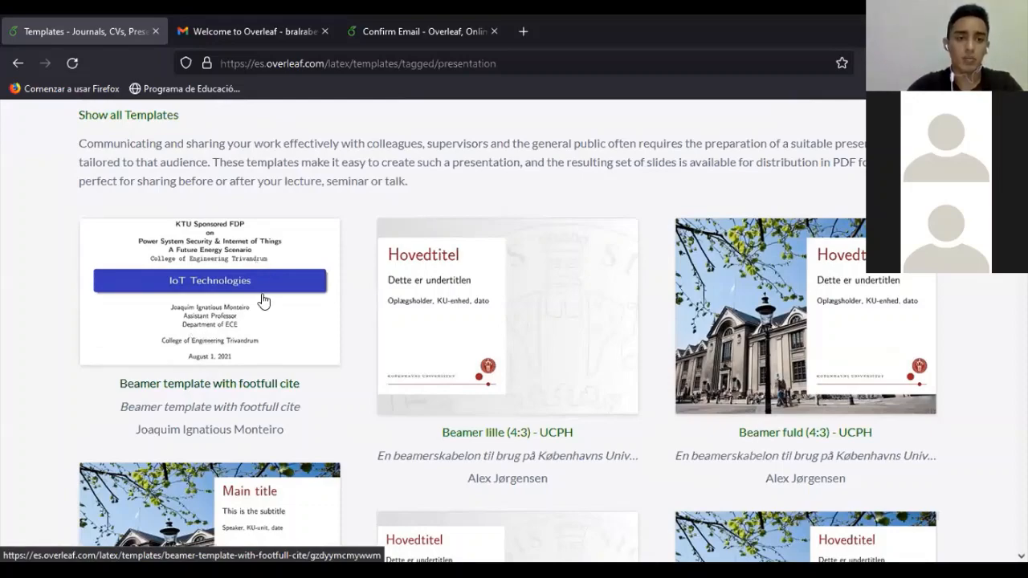
{"action": "scroll", "coordinate": [275, 311], "scroll_direction": "down", "scroll_amount": 5}
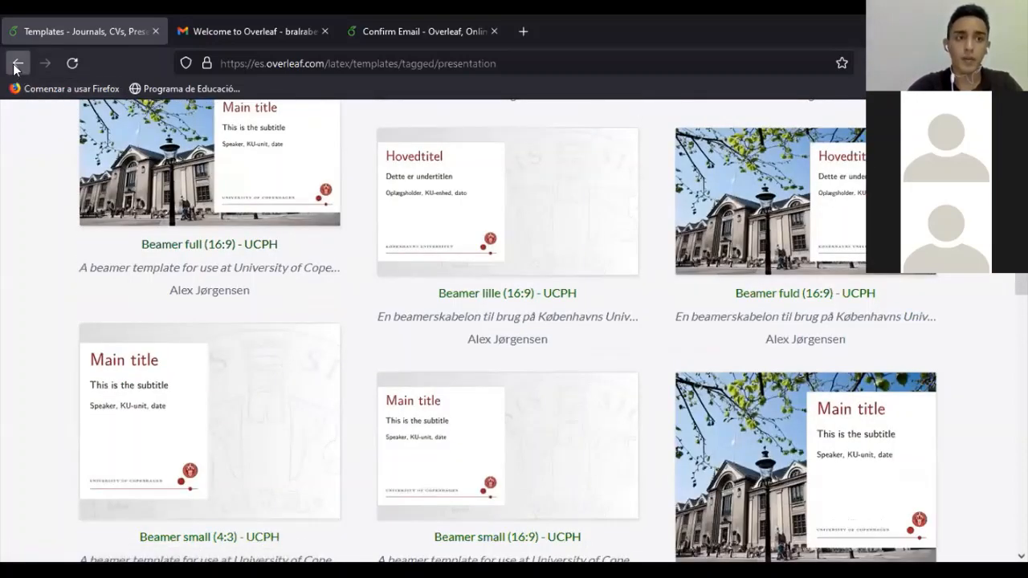
Leave the template gallery for the project list and create a blank project named "Redactando mi primer documento"
{"action": "left_click", "coordinate": [18, 65]}
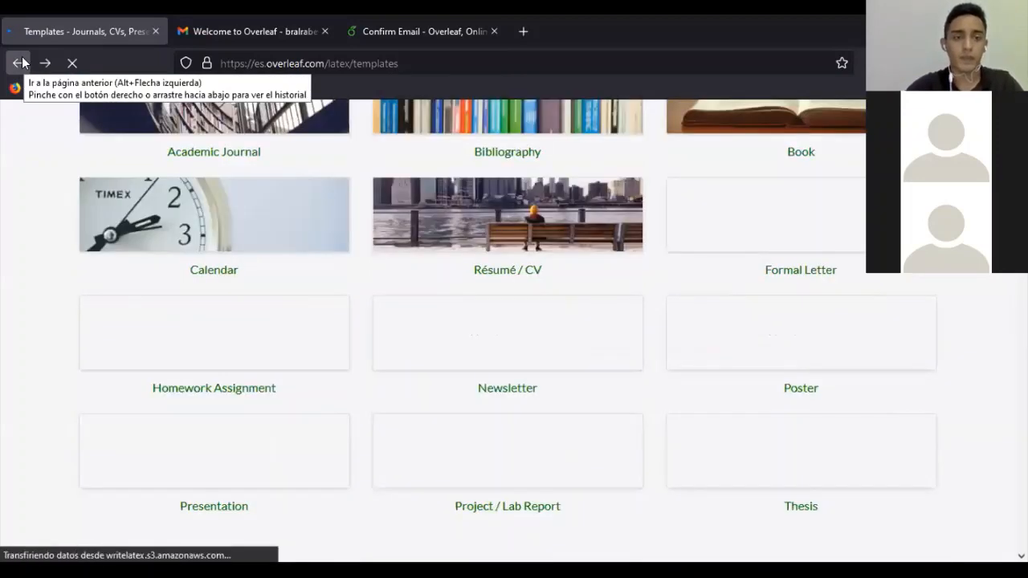
{"action": "scroll", "coordinate": [364, 204], "scroll_direction": "up", "scroll_amount": 5}
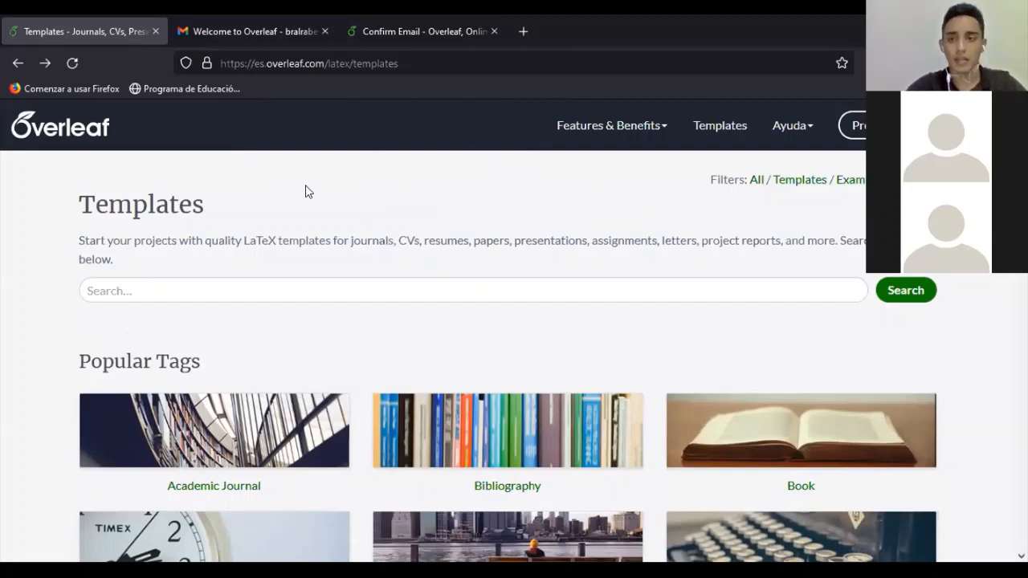
{"action": "left_click", "coordinate": [61, 127]}
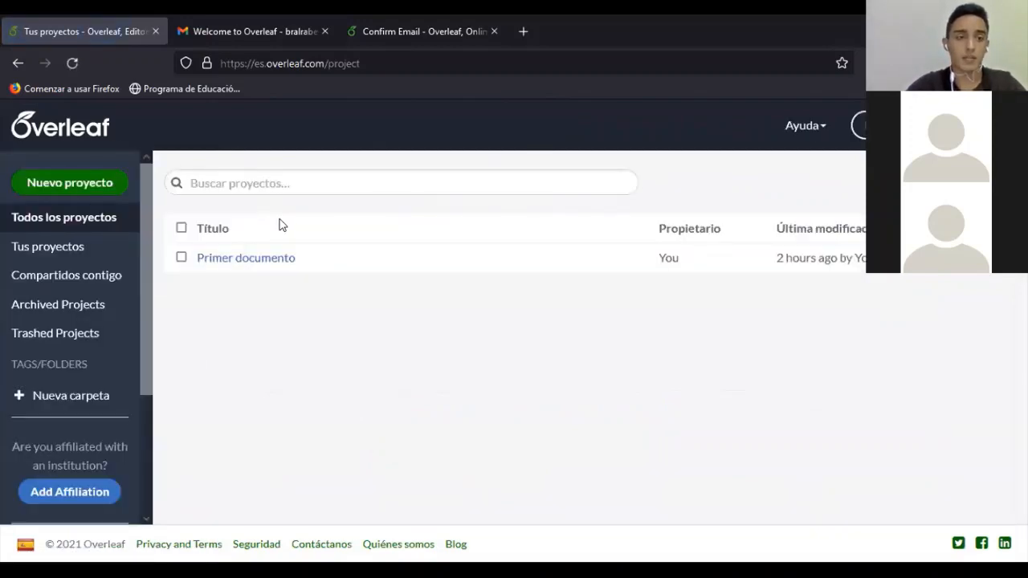
{"action": "left_click", "coordinate": [100, 183]}
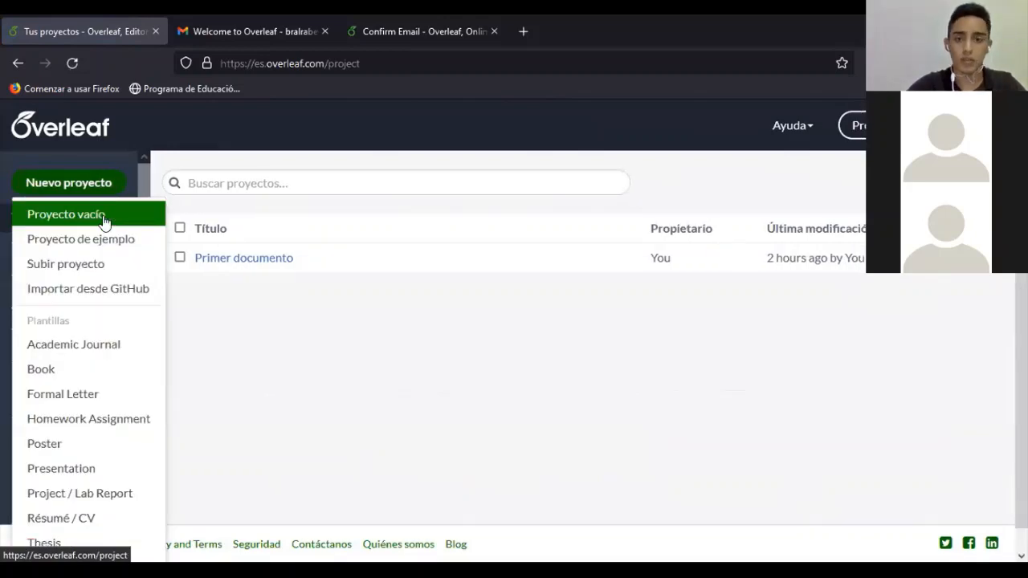
{"action": "left_click", "coordinate": [102, 217]}
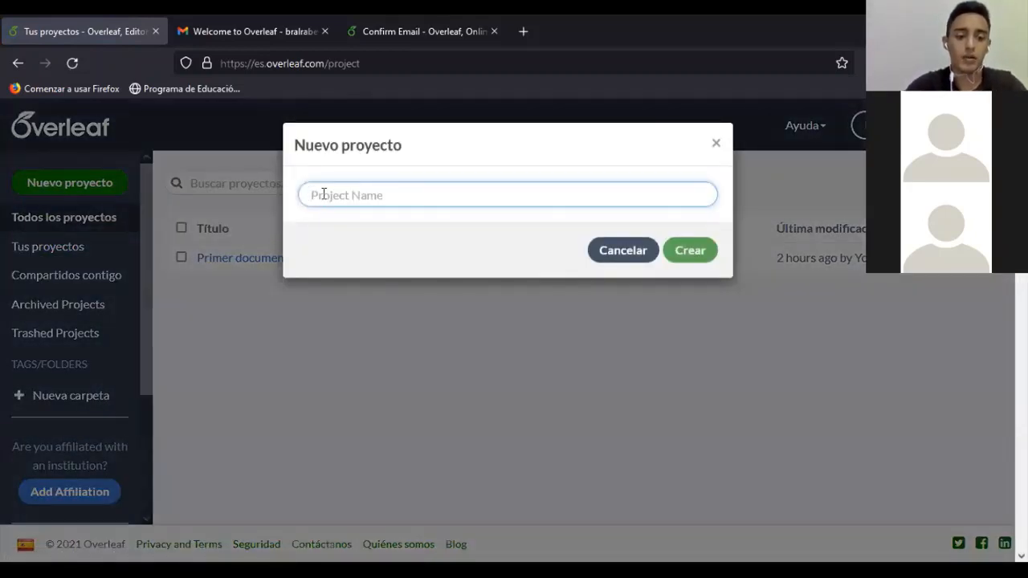
{"action": "type", "text": "Redactand"}
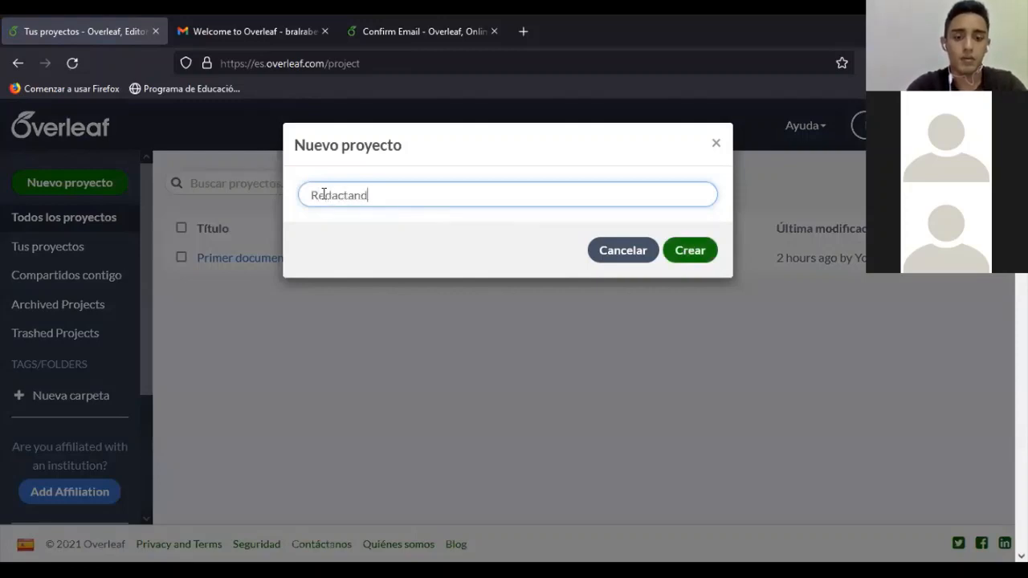
{"action": "type", "text": "o mi primer d"}
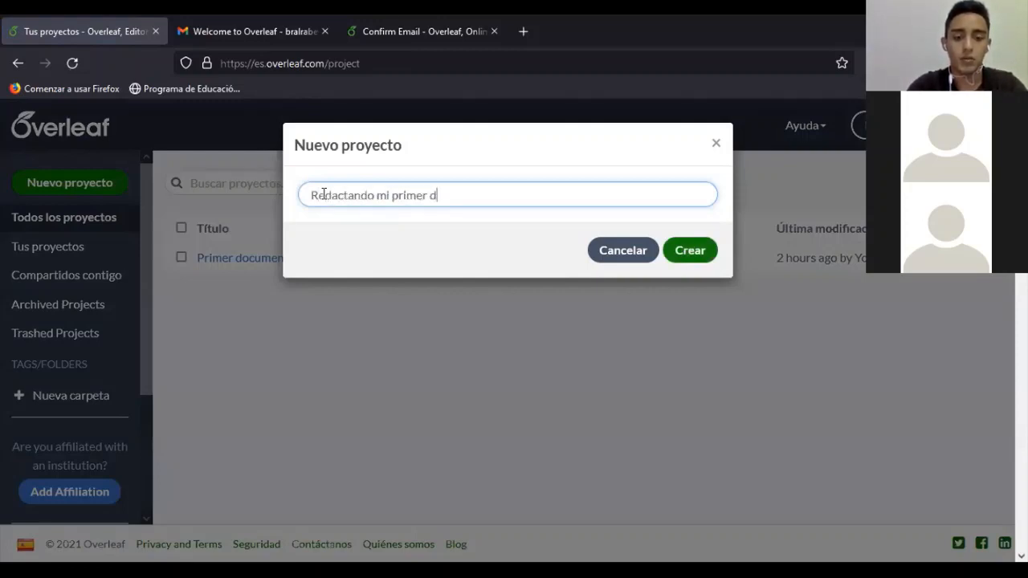
{"action": "type", "text": "ocument"}
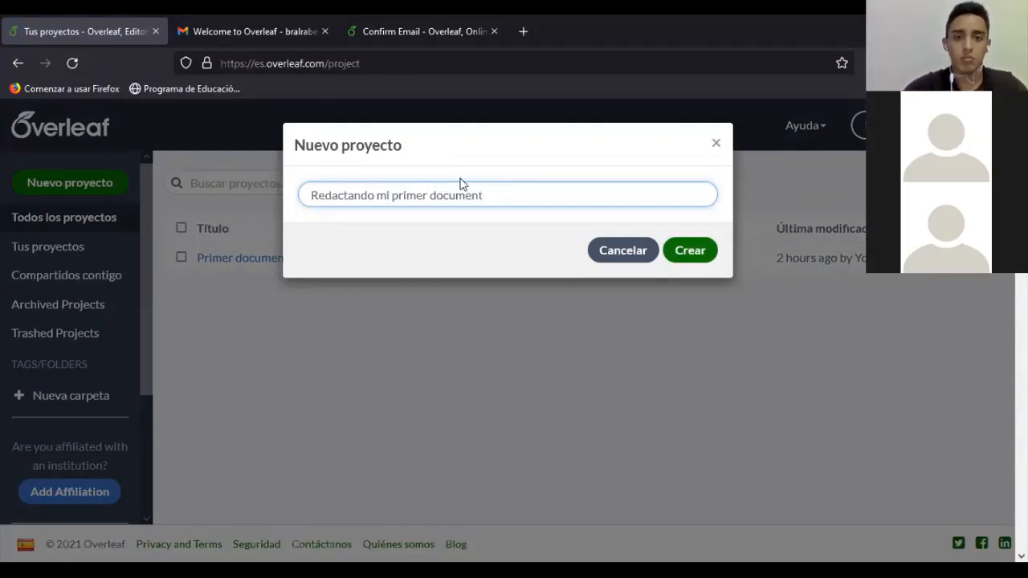
{"action": "type", "text": "o"}
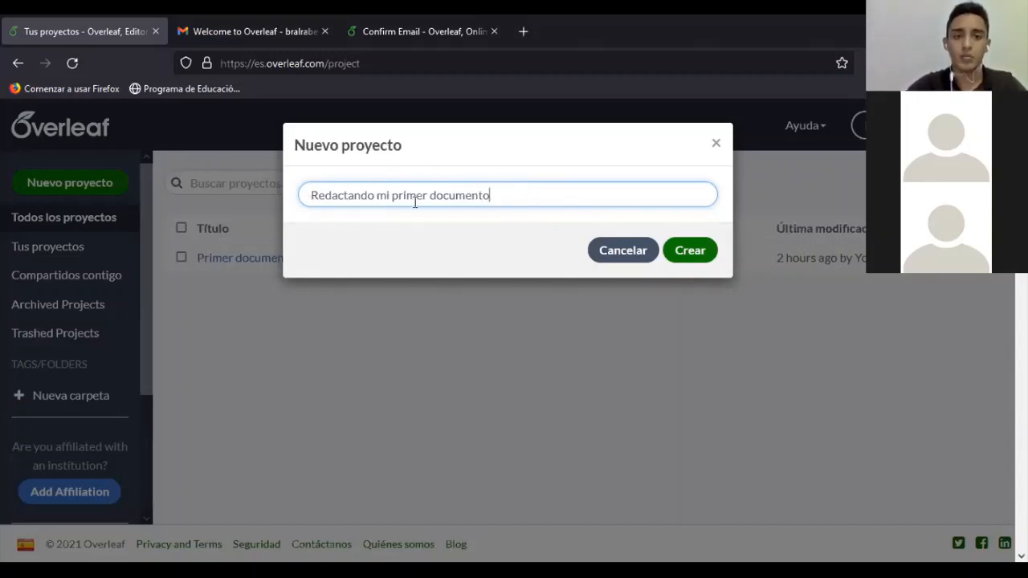
{"action": "left_click", "coordinate": [691, 252]}
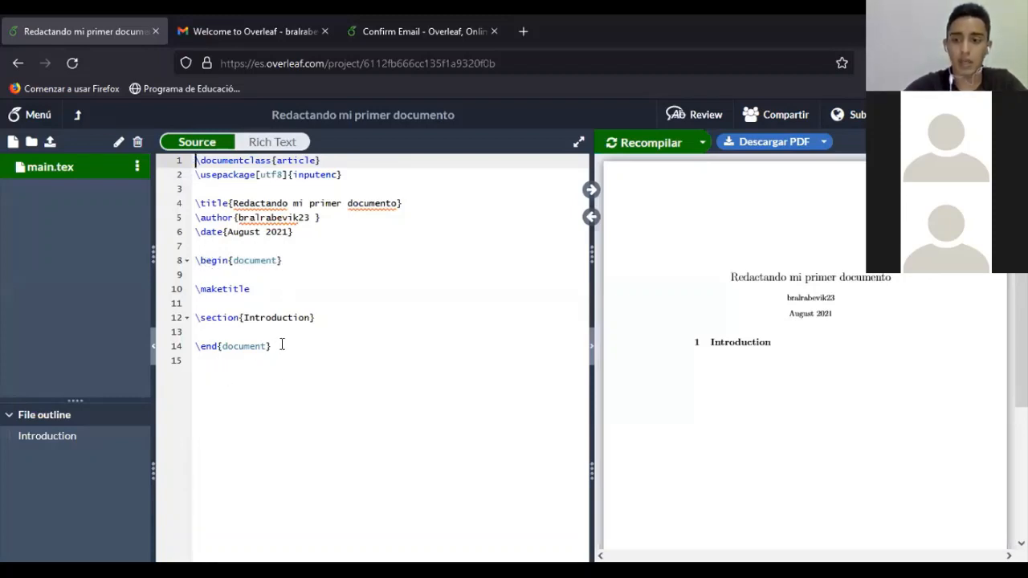
Insert four blank lines between \date and \begin{document} in main.tex, and highlight the \begin{document} line and the preamble
{"action": "left_click", "coordinate": [224, 246]}
{"action": "key", "text": "Return"}
{"action": "key", "text": "Return"}
{"action": "key", "text": "Return"}
{"action": "key", "text": "Return"}
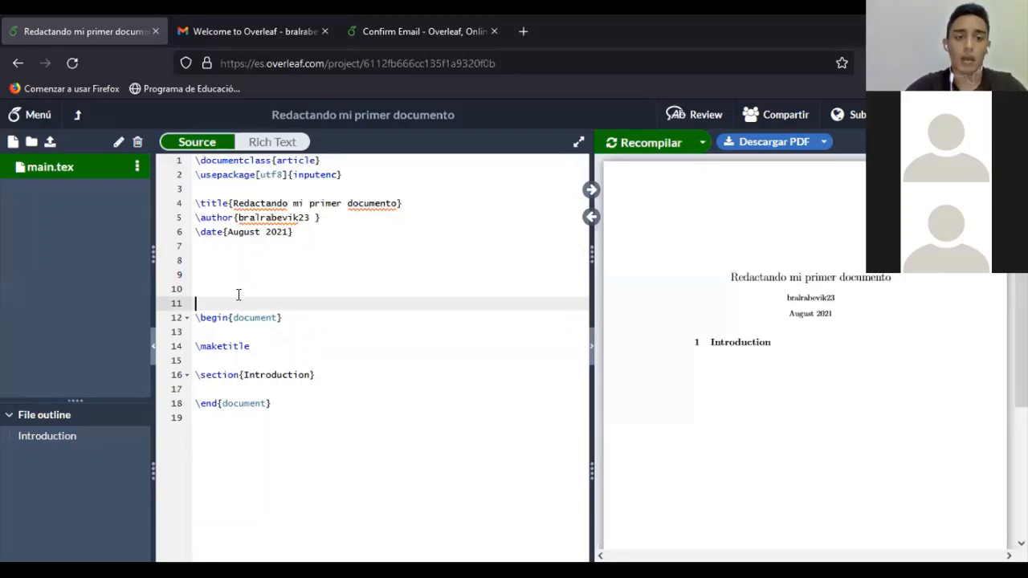
{"action": "left_click_drag", "start_coordinate": [285, 317], "coordinate": [204, 317]}
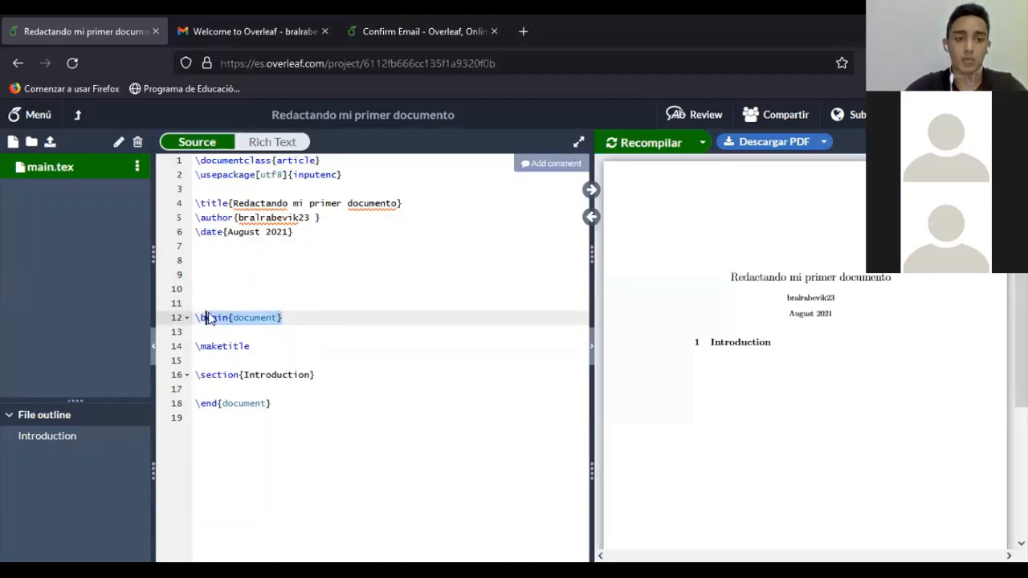
{"action": "left_click", "coordinate": [316, 325]}
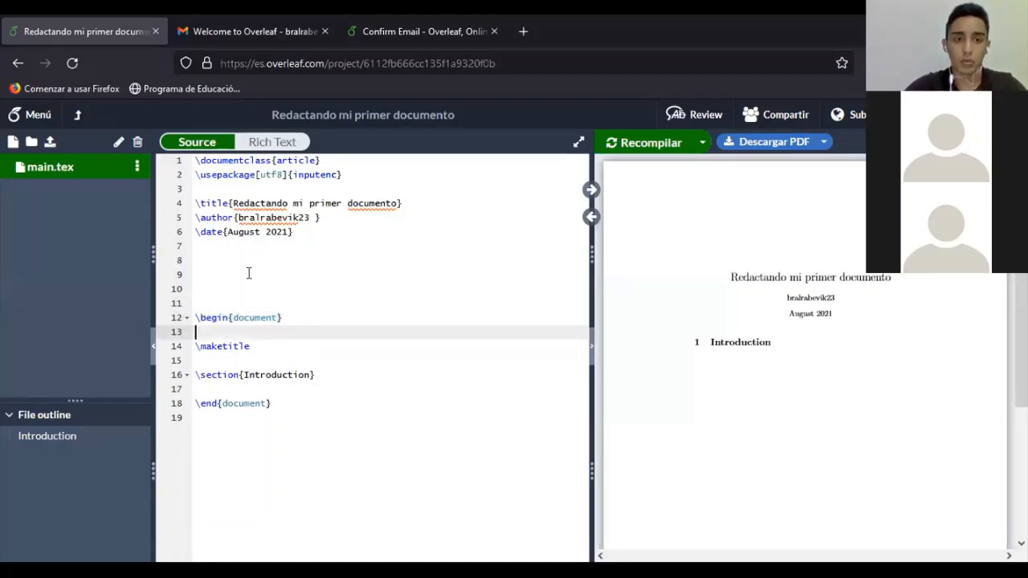
{"action": "left_click_drag", "start_coordinate": [221, 270], "coordinate": [195, 160]}
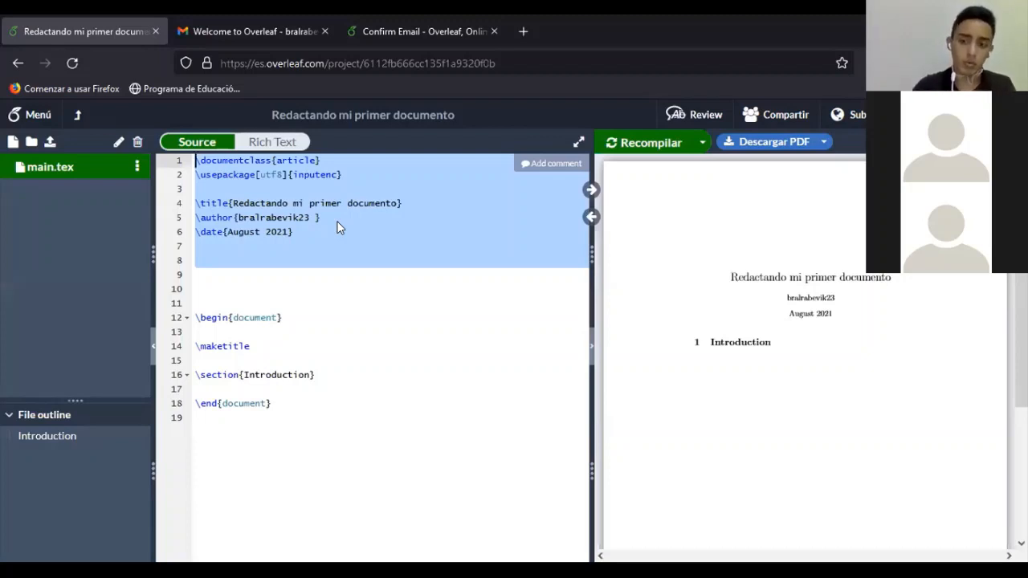
Insert three blank lines after the inputenc package line to separate it from the title block
{"action": "left_click", "coordinate": [344, 176]}
{"action": "key", "text": "Return"}
{"action": "key", "text": "Return"}
{"action": "key", "text": "Return"}
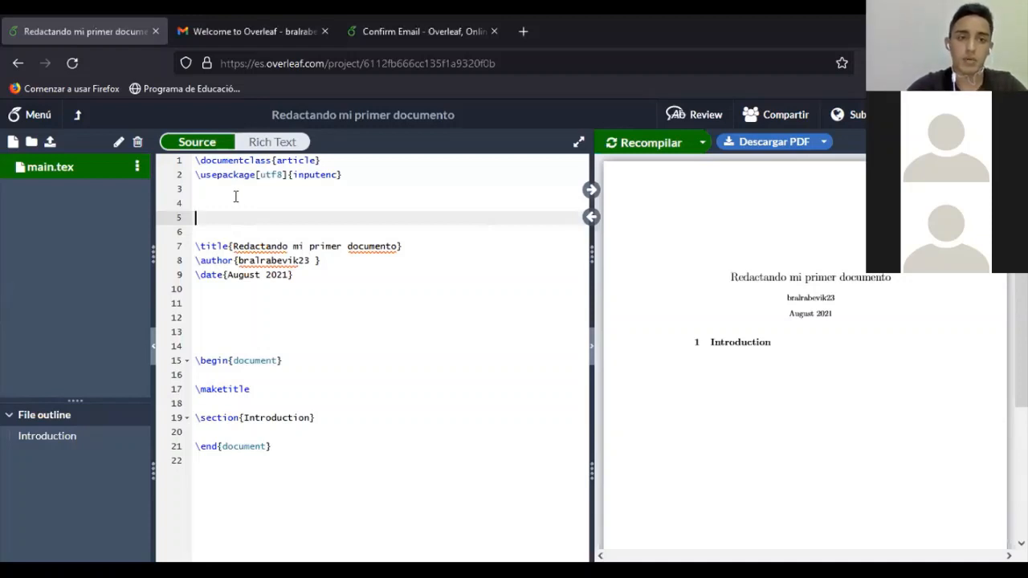
Replace lines 1–3 with \documentclass[12pt]{article}, \include{pythonlisting} and packages fullpage, spanish babel, times, ulem, fancyhdr, graphicx, amsmath, amssymb, mathtools, scrextend, titlesec, enumitem, algorithm2e, multirow and biblatex
{"action": "left_click_drag", "start_coordinate": [234, 200], "coordinate": [190, 166]}
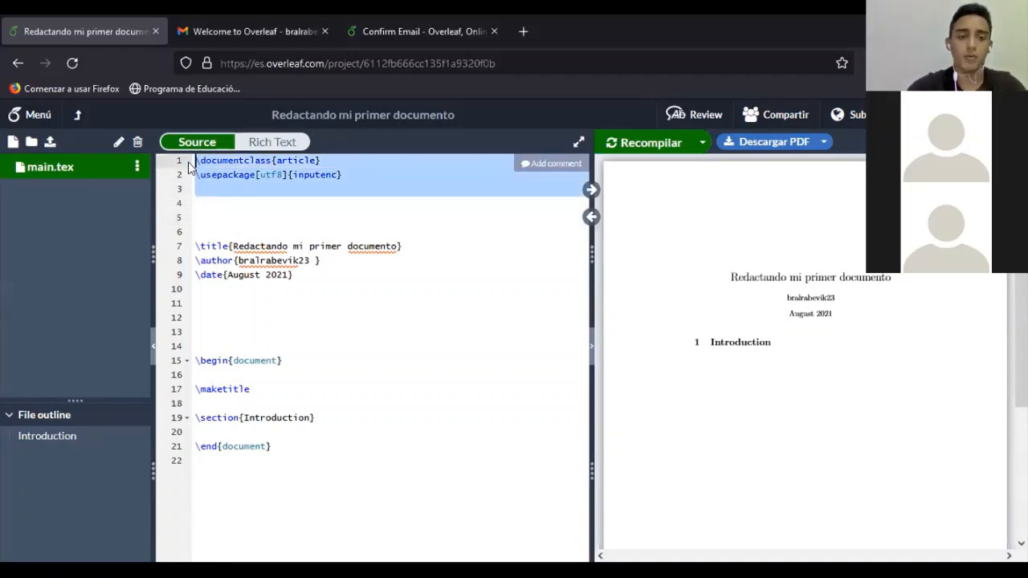
{"action": "key", "text": "BackSpace"}
{"action": "type", "text": "\\documentclass[12pt]{article} \\usepackage{fullpage} \\usepackage[spanish]{babel} \\usepackage{times} \\usepackage[normalem]{ulem} \\usepackage{fancyhdr,graphicx,amsmath,amssymb, mathtools, scrextend, titlesec, enumitem} \\usepackage[ruled,vlined]{algorithm2e} \\usepackage{multirow}  \\include{pythonlisting}  \\usepackage{biblatex}"}
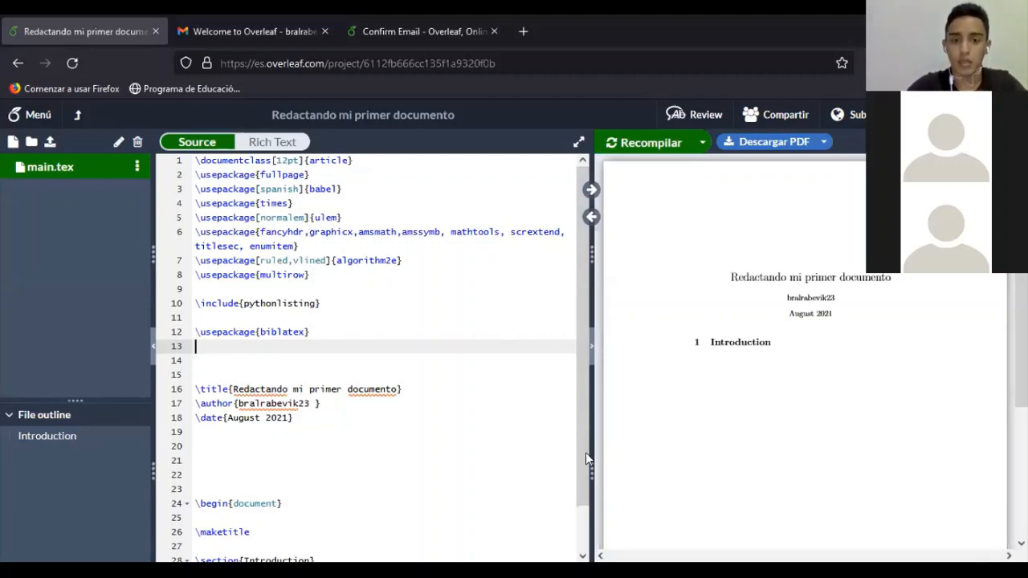
{"action": "scroll", "coordinate": [578, 476], "scroll_direction": "down", "scroll_amount": 1}
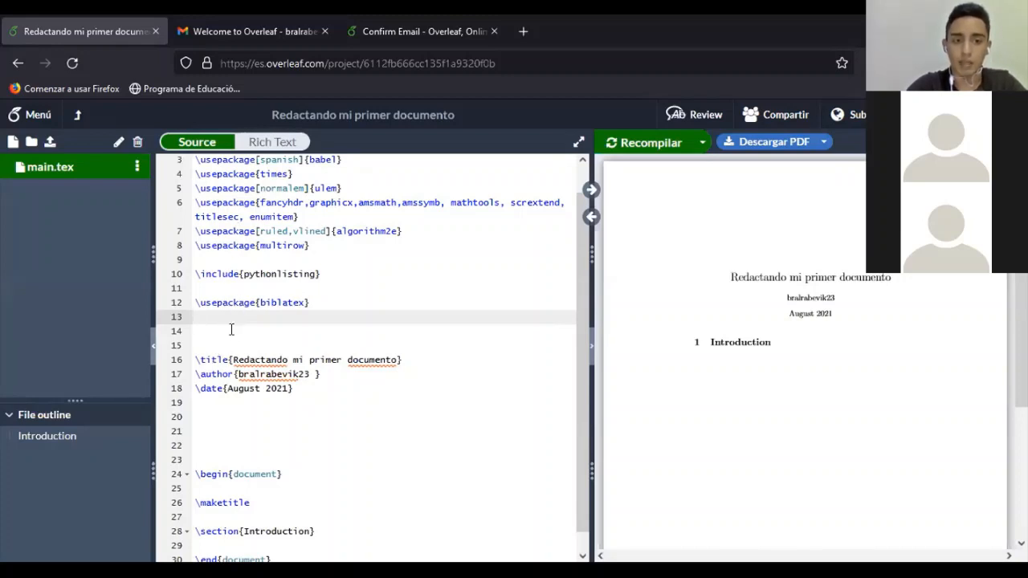
{"action": "left_click", "coordinate": [212, 346]}
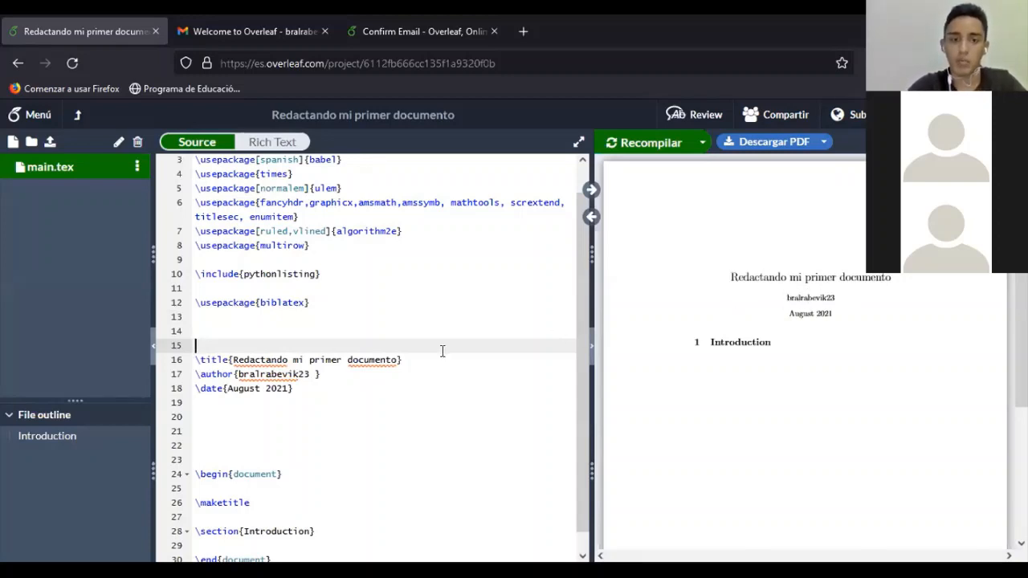
Replace the account username inside the \author command with the author's first name and surname
{"action": "left_click", "coordinate": [397, 359]}
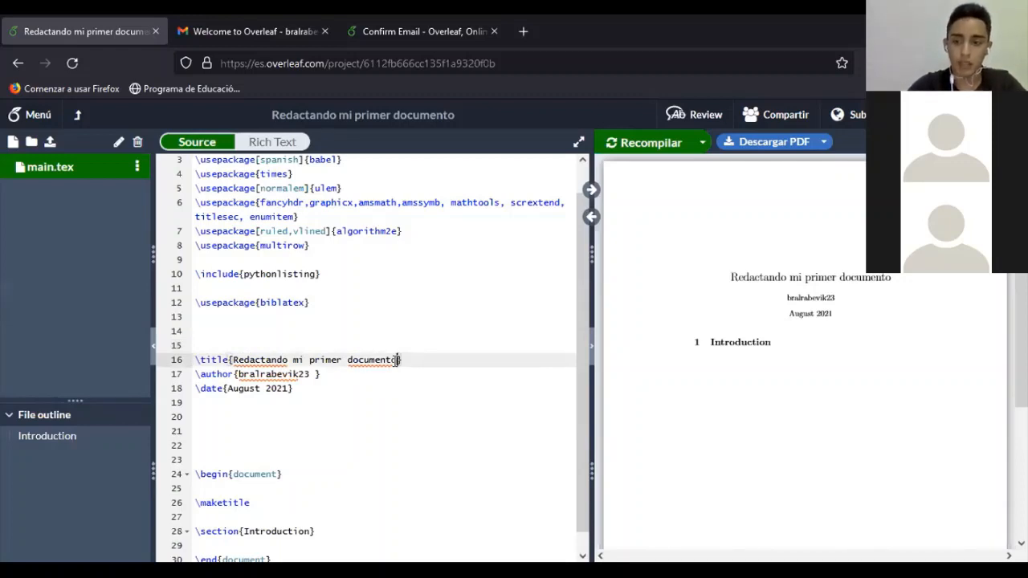
{"action": "left_click", "coordinate": [309, 374]}
{"action": "left_click_drag", "start_coordinate": [309, 374], "coordinate": [237, 375]}
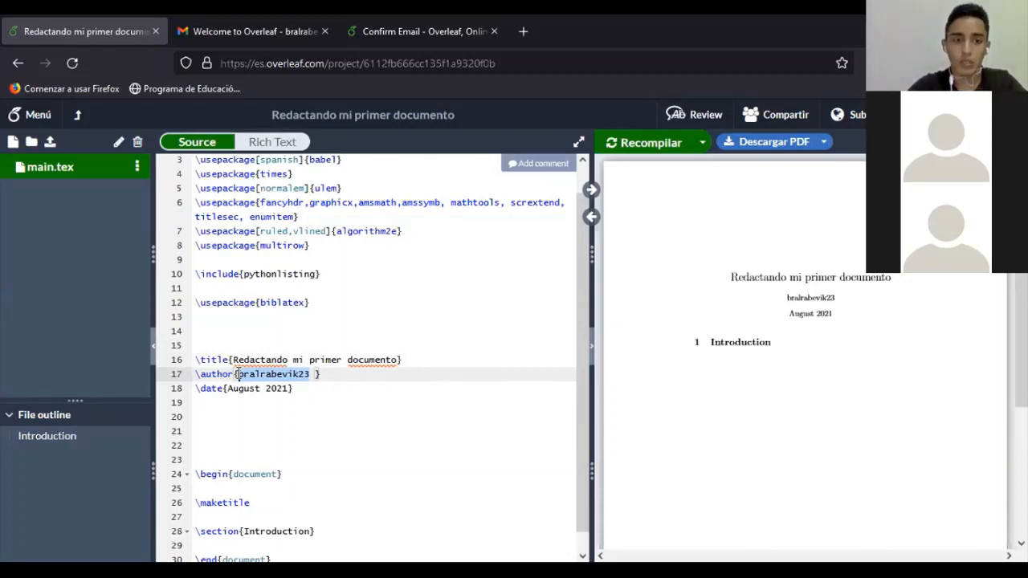
{"action": "key", "text": "BackSpace"}
{"action": "type", "text": "B"}
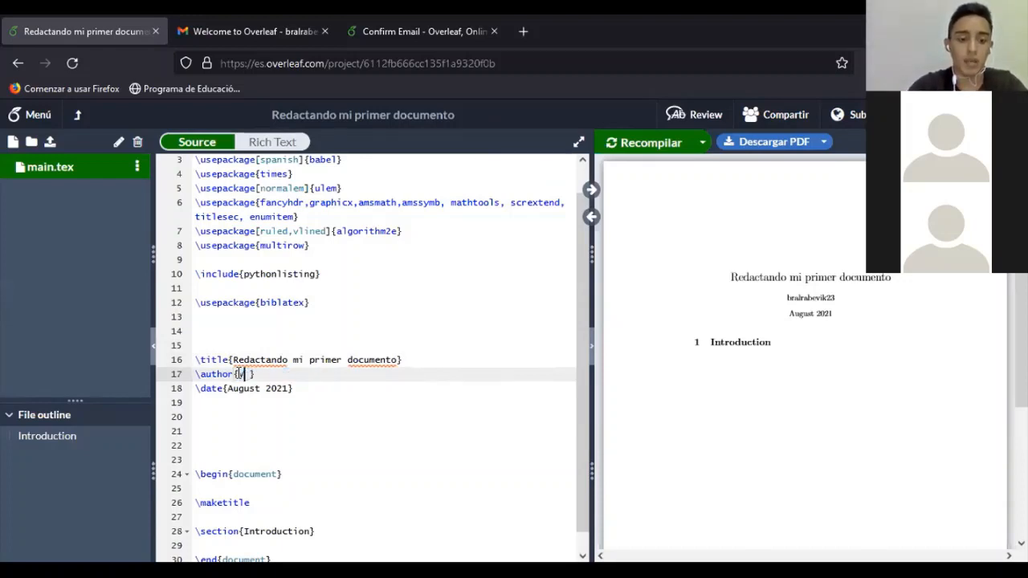
{"action": "type", "text": "i"}
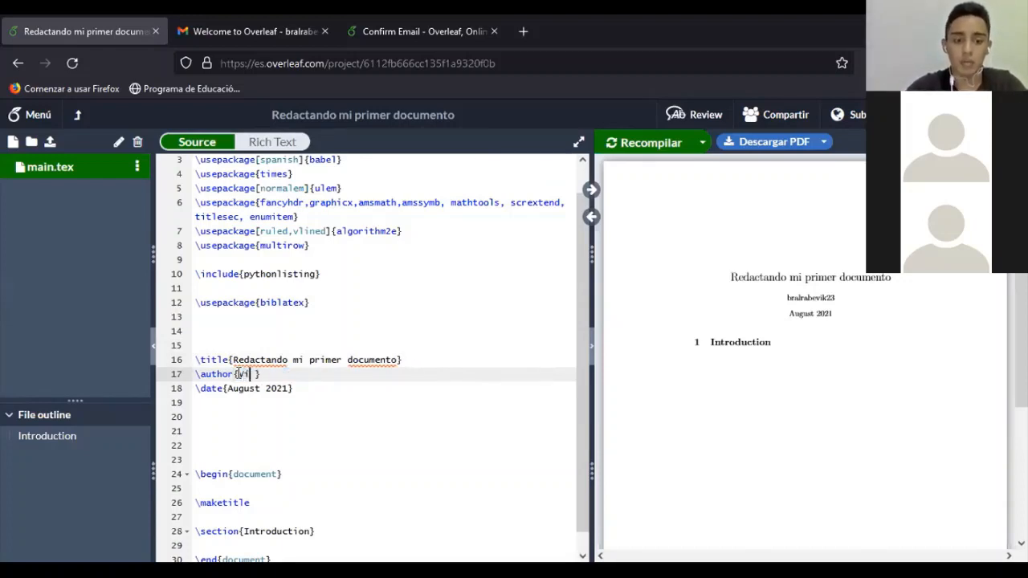
{"action": "type", "text": "ctor C"}
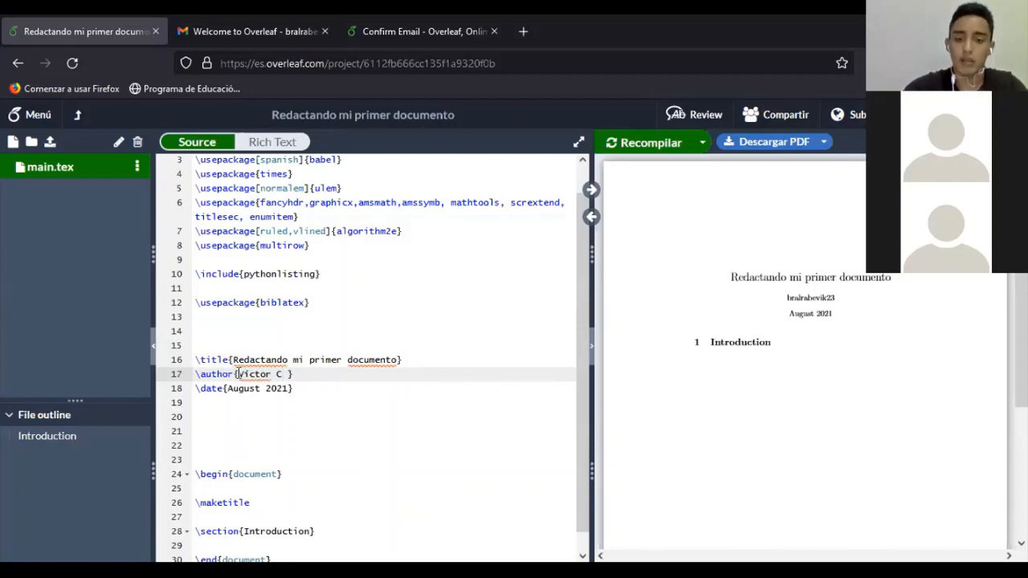
{"action": "type", "text": "a"}
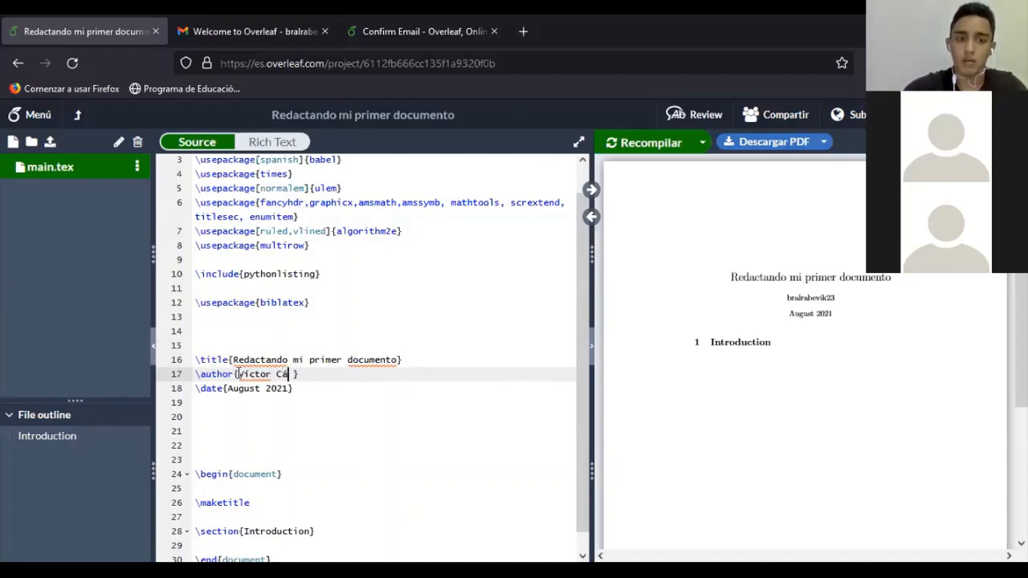
{"action": "type", "text": "rdena"}
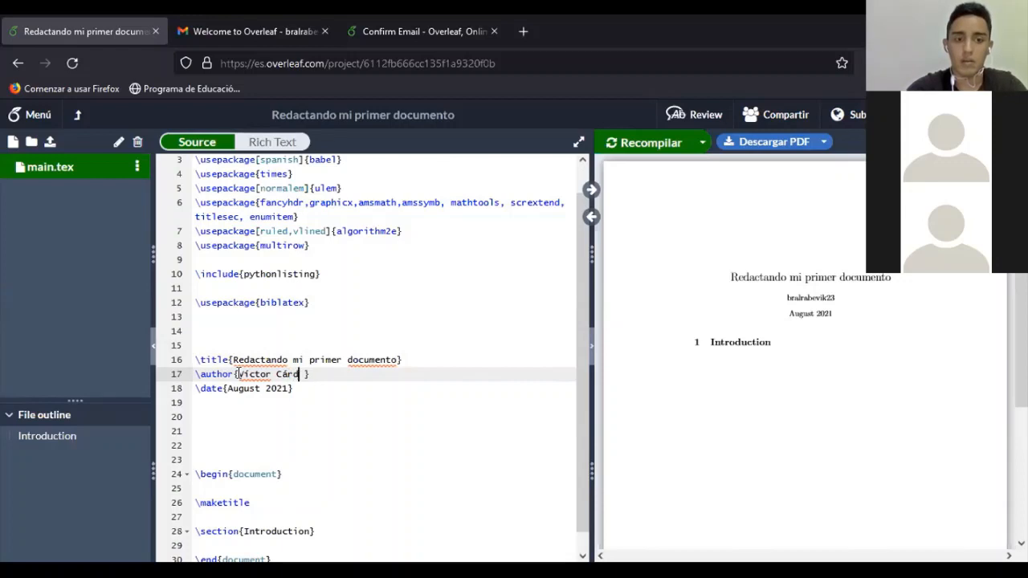
{"action": "type", "text": "s"}
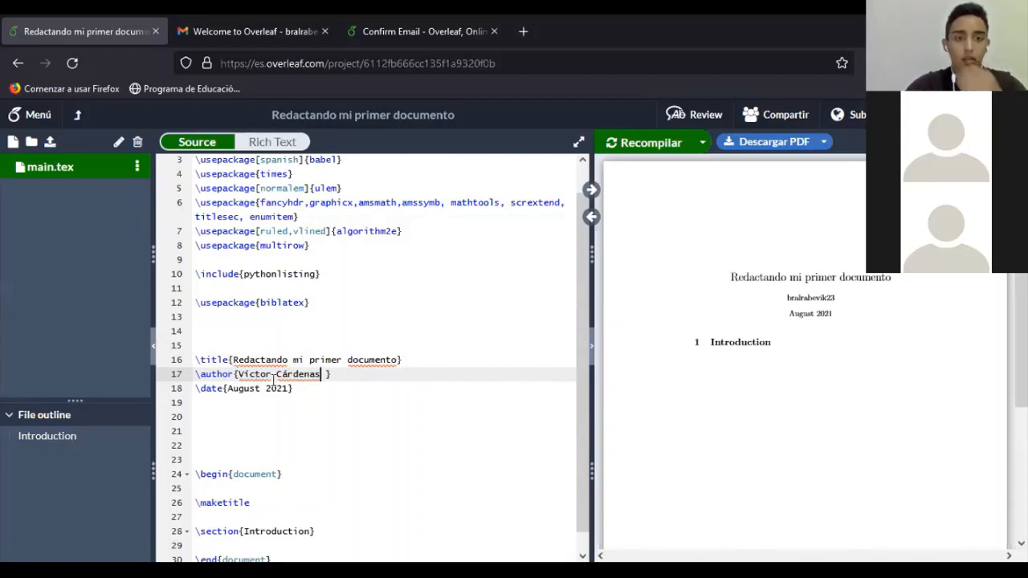
Delete the \date{August 2021} line from the title block in main.tex and recompile the PDF
{"action": "left_click", "coordinate": [319, 391]}
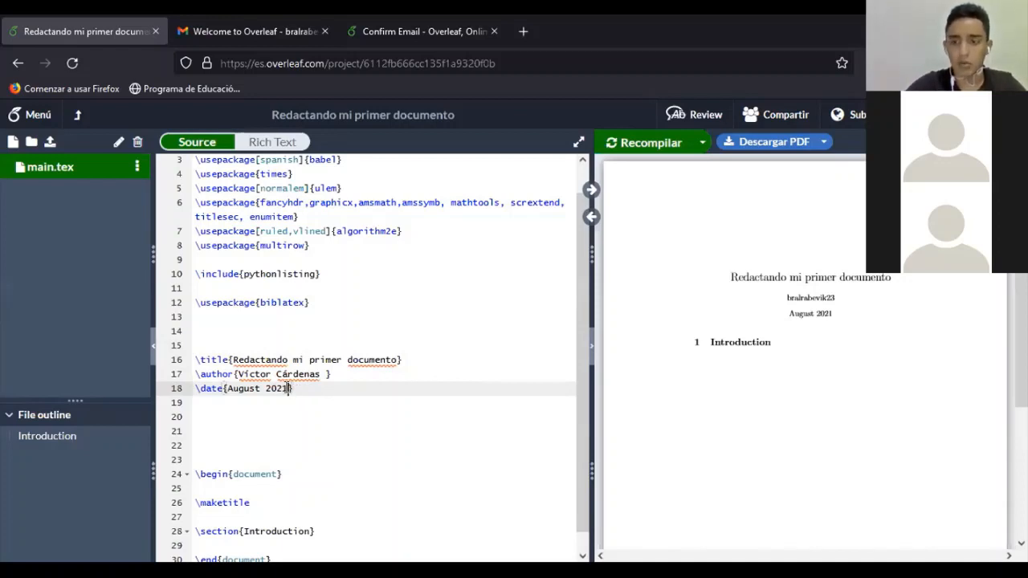
{"action": "left_click_drag", "start_coordinate": [291, 388], "coordinate": [192, 388]}
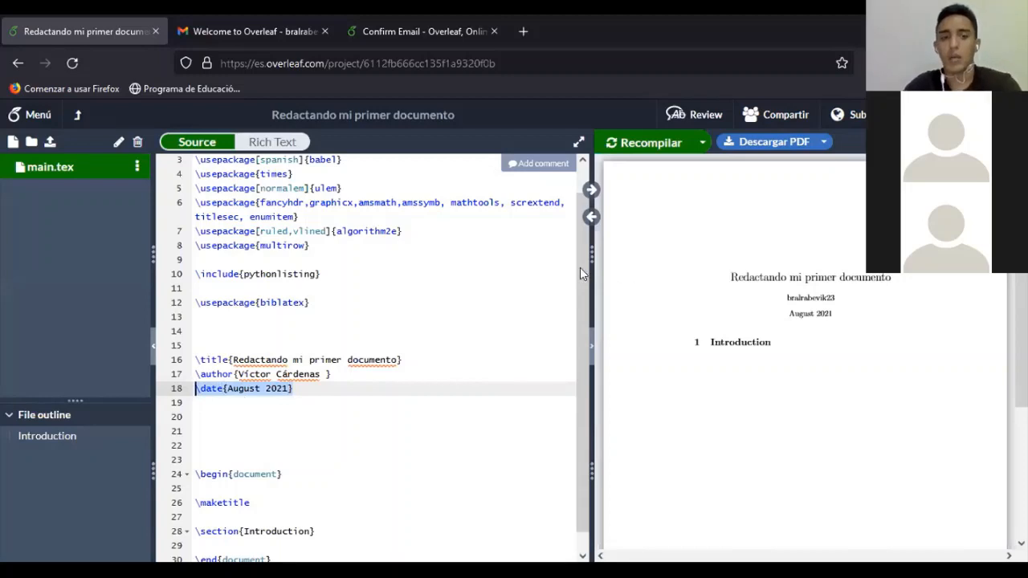
{"action": "scroll", "coordinate": [440, 238], "scroll_direction": "up", "scroll_amount": 1}
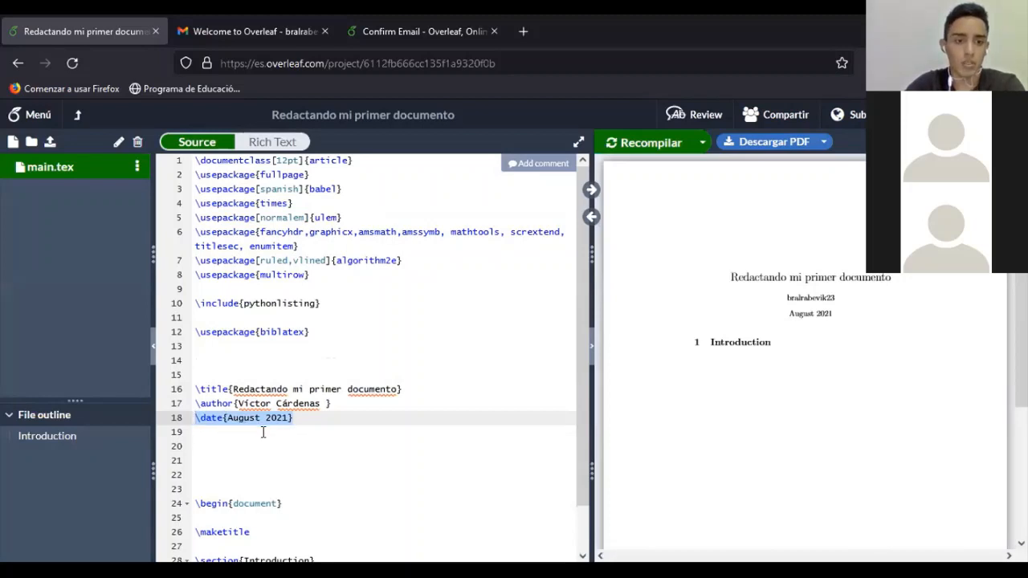
{"action": "key", "text": "BackSpace"}
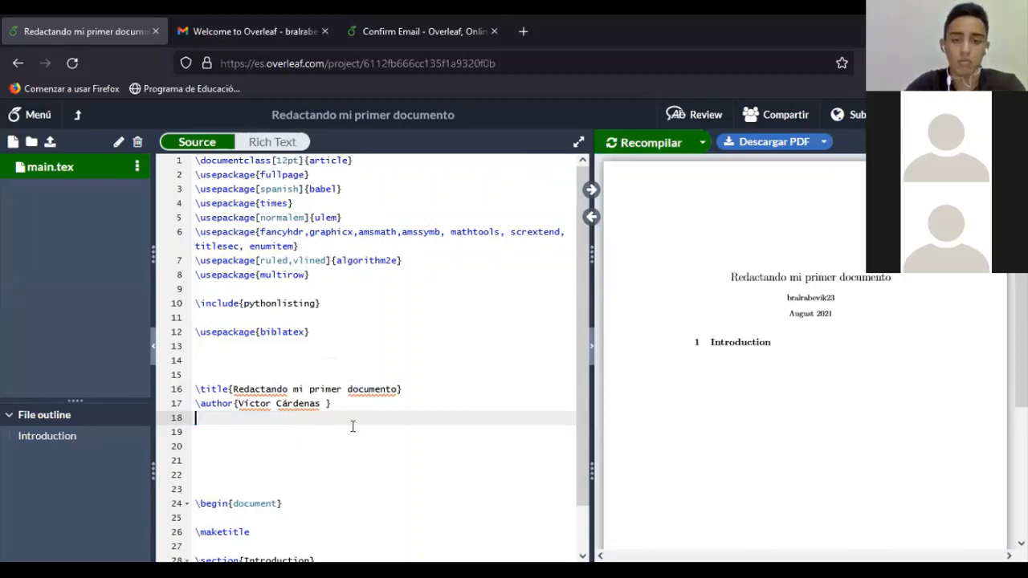
{"action": "left_click", "coordinate": [646, 154]}
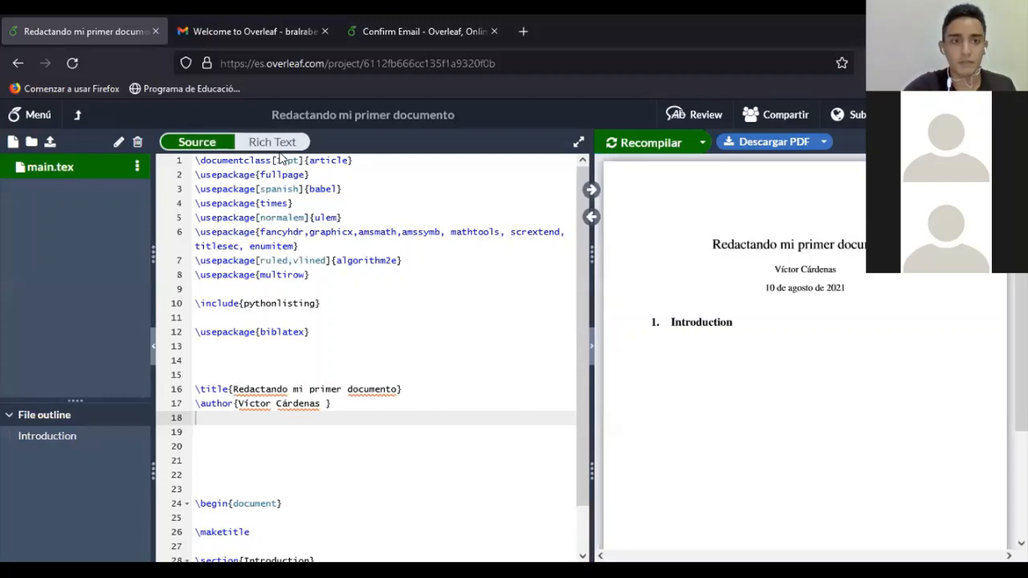
Remove the extra blank lines between \author and \begin{document}, leaving only two
{"action": "scroll", "coordinate": [231, 354], "scroll_direction": "down", "scroll_amount": 2}
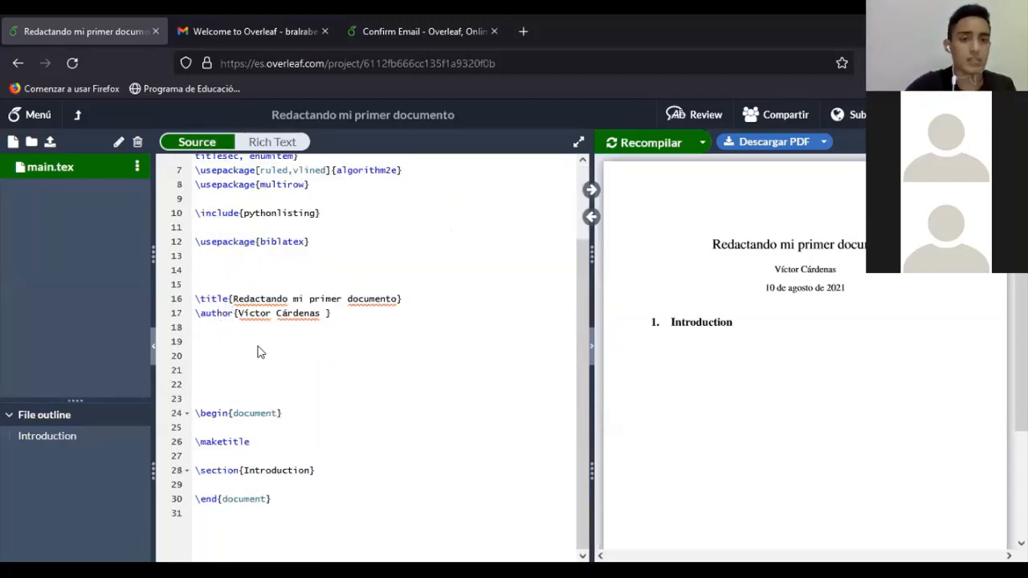
{"action": "left_click", "coordinate": [363, 317]}
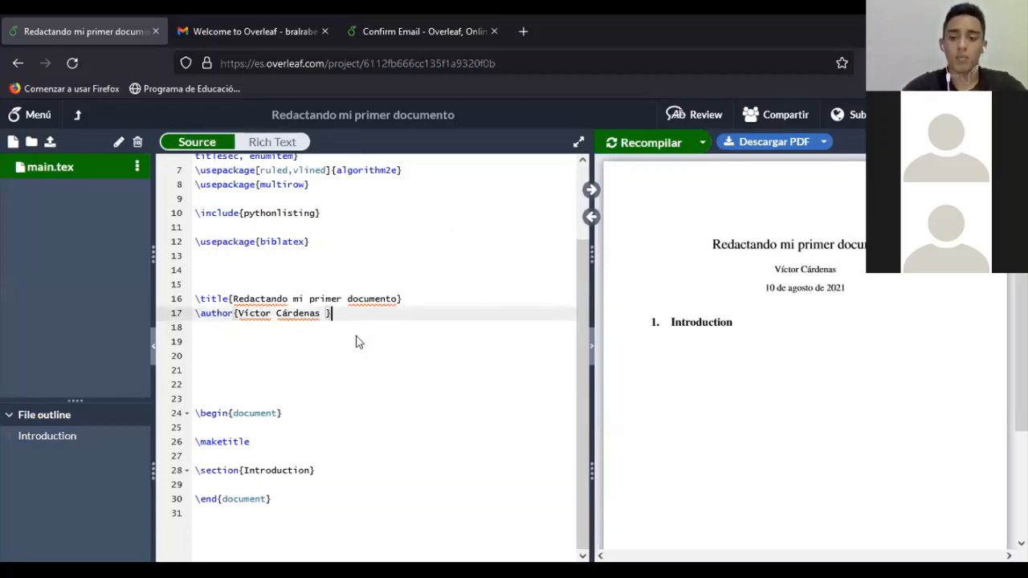
{"action": "left_click", "coordinate": [251, 373]}
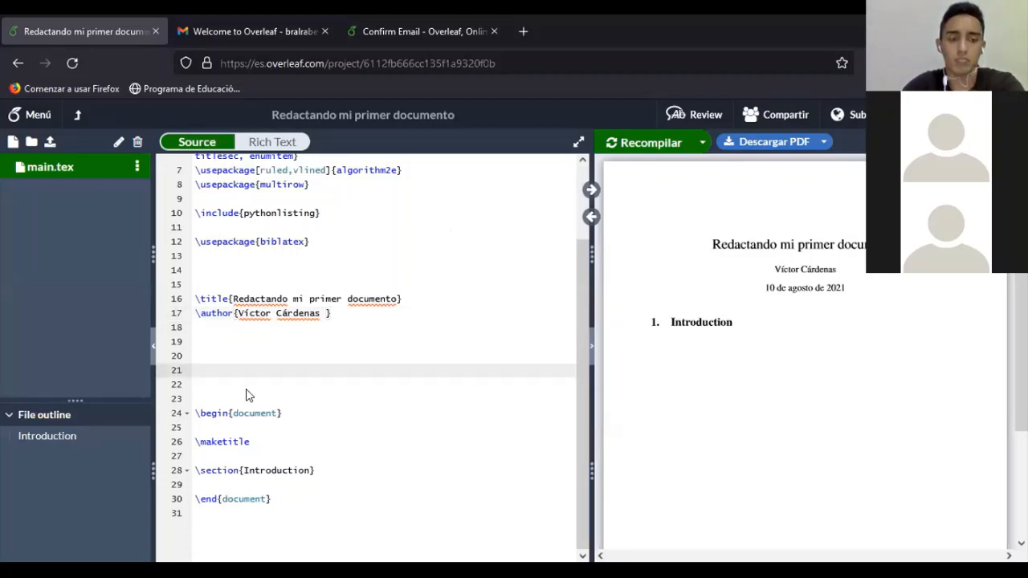
{"action": "key", "text": "Delete"}
{"action": "key", "text": "BackSpace"}
{"action": "key", "text": "BackSpace"}
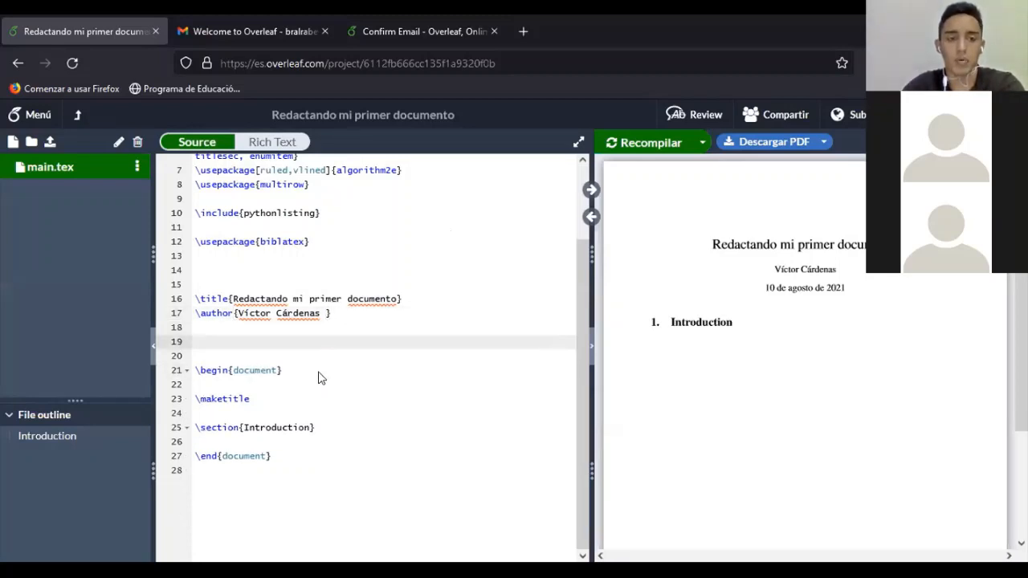
{"action": "left_click", "coordinate": [318, 378]}
{"action": "left_click", "coordinate": [282, 356]}
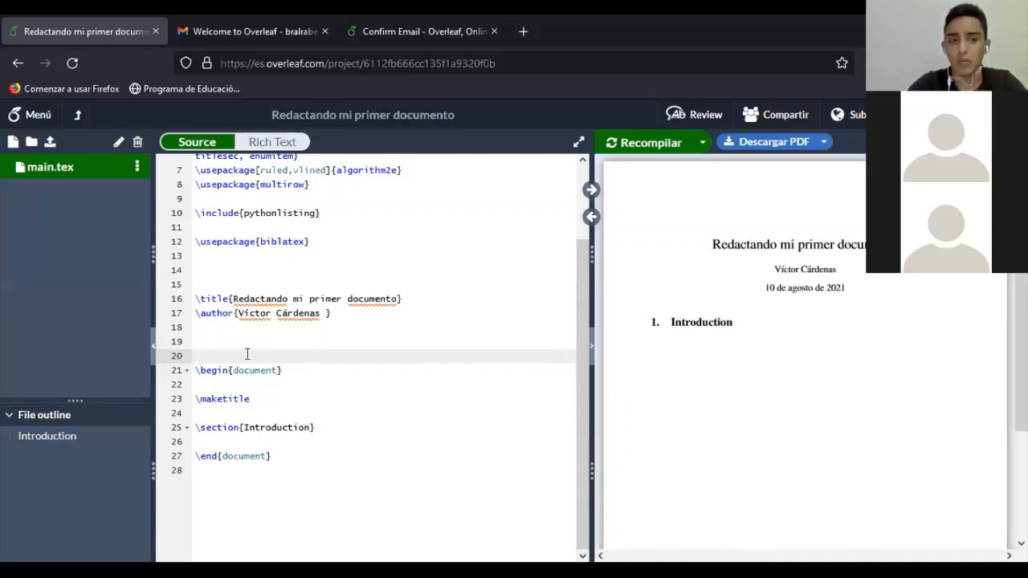
{"action": "key", "text": "BackSpace"}
{"action": "left_click", "coordinate": [315, 355]}
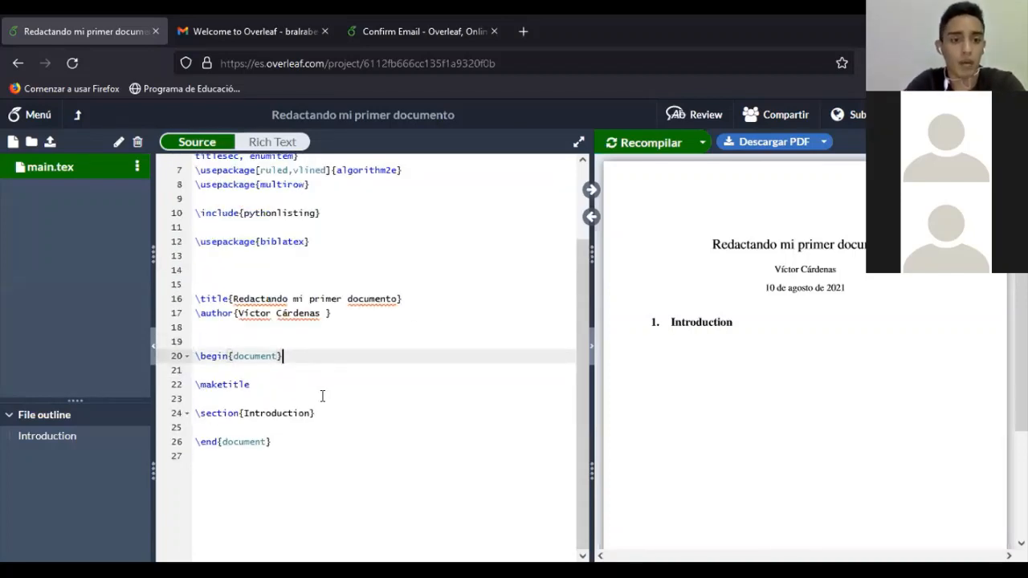
Put \maketitle directly under \begin{document} and insert an empty abstract environment below it, separated by one blank line
{"action": "left_click", "coordinate": [251, 375]}
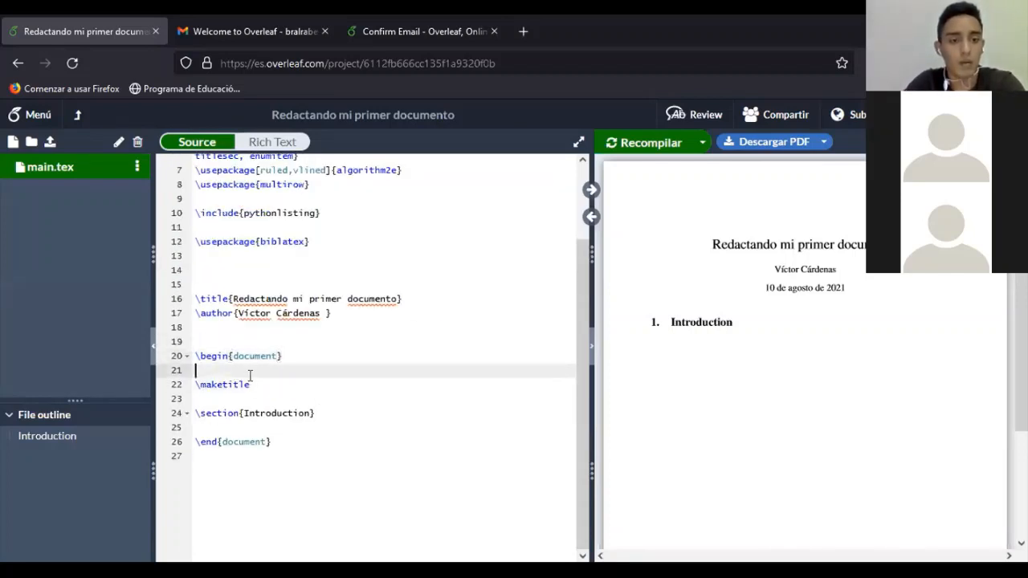
{"action": "key", "text": "BackSpace"}
{"action": "key", "text": "Down"}
{"action": "key", "text": "Return"}
{"action": "key", "text": "Return"}
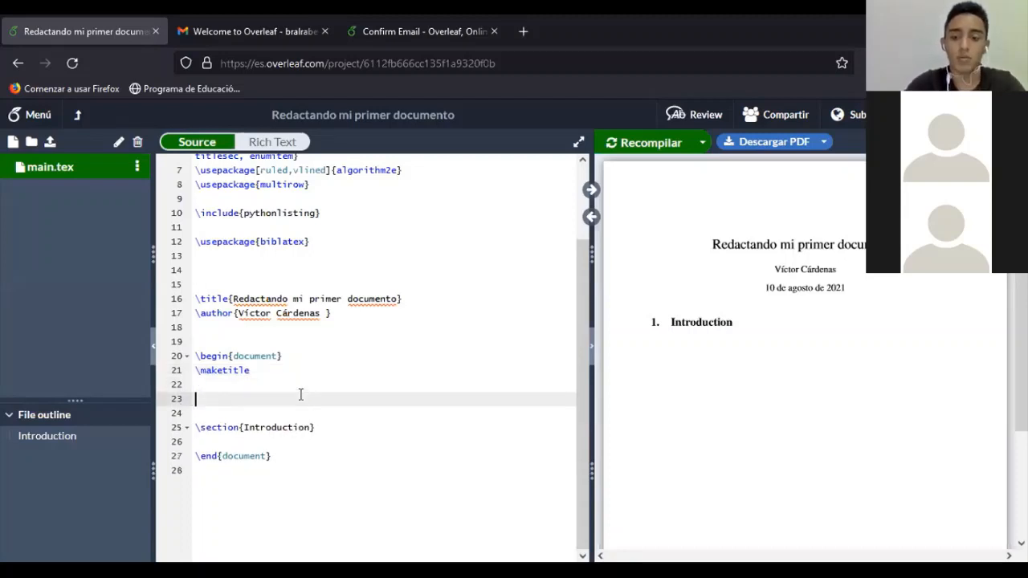
{"action": "type", "text": "\begin"}
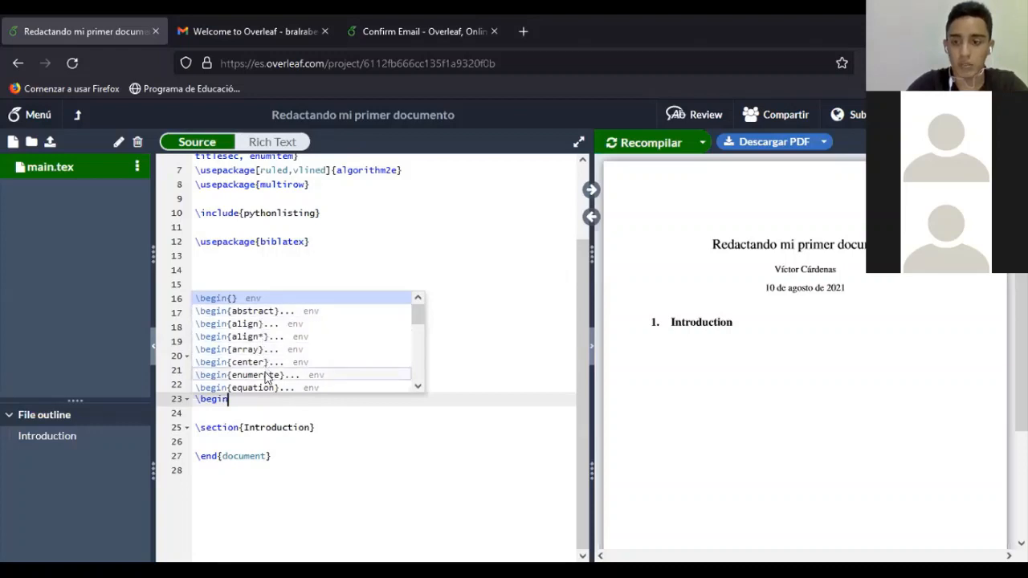
{"action": "left_click", "coordinate": [273, 313]}
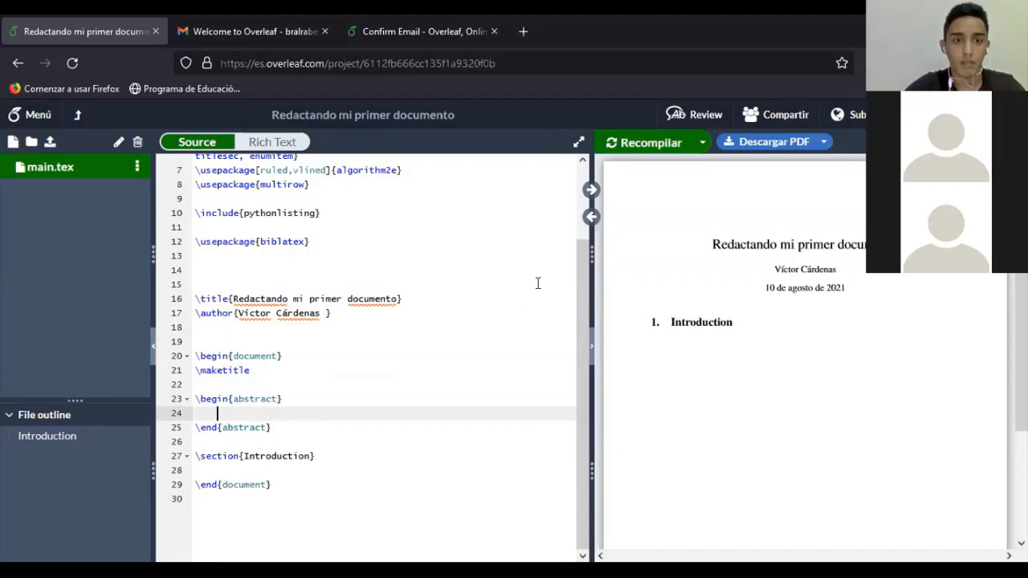
Highlight the preamble from \documentclass on line 1 to \usepackage{biblatex} on line 12 to review it, then clear the selection
{"action": "scroll", "coordinate": [533, 280], "scroll_direction": "up", "scroll_amount": 2}
{"action": "scroll", "coordinate": [534, 271], "scroll_direction": "down", "scroll_amount": 3}
{"action": "scroll", "coordinate": [482, 305], "scroll_direction": "up", "scroll_amount": 3}
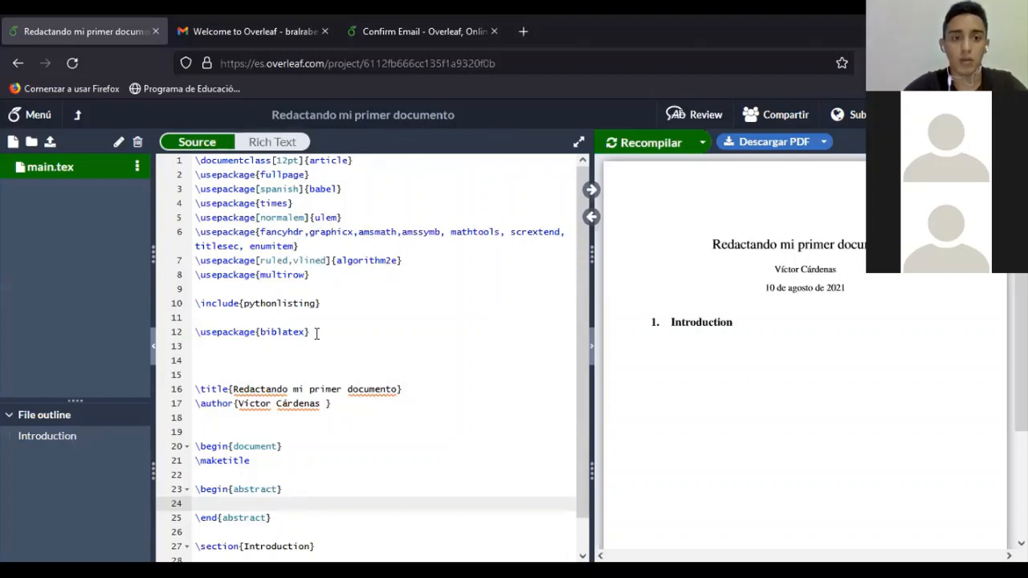
{"action": "left_click_drag", "start_coordinate": [311, 331], "coordinate": [195, 158]}
{"action": "left_click", "coordinate": [195, 157]}
{"action": "double_click", "coordinate": [310, 331]}
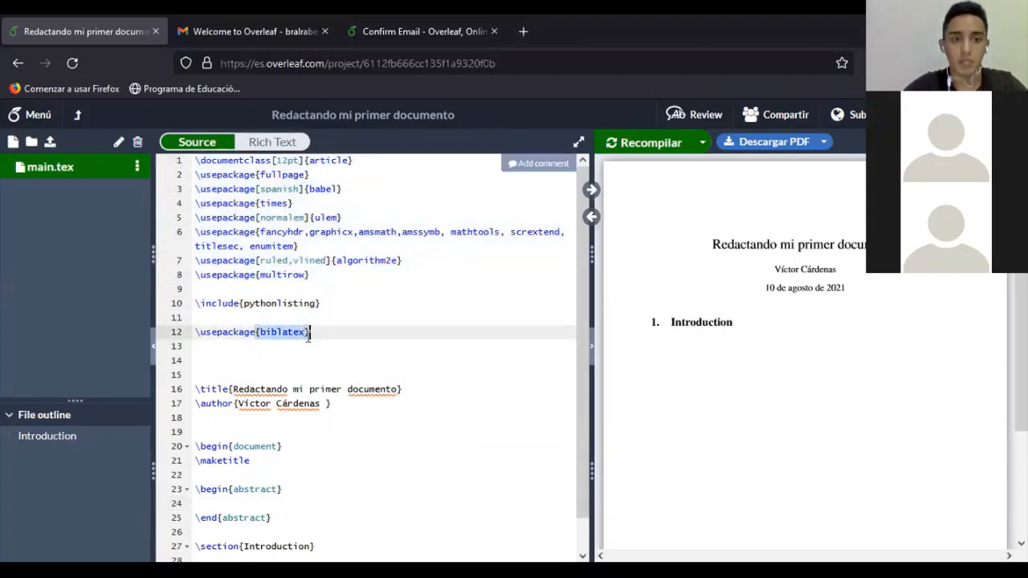
{"action": "left_click", "coordinate": [312, 334]}
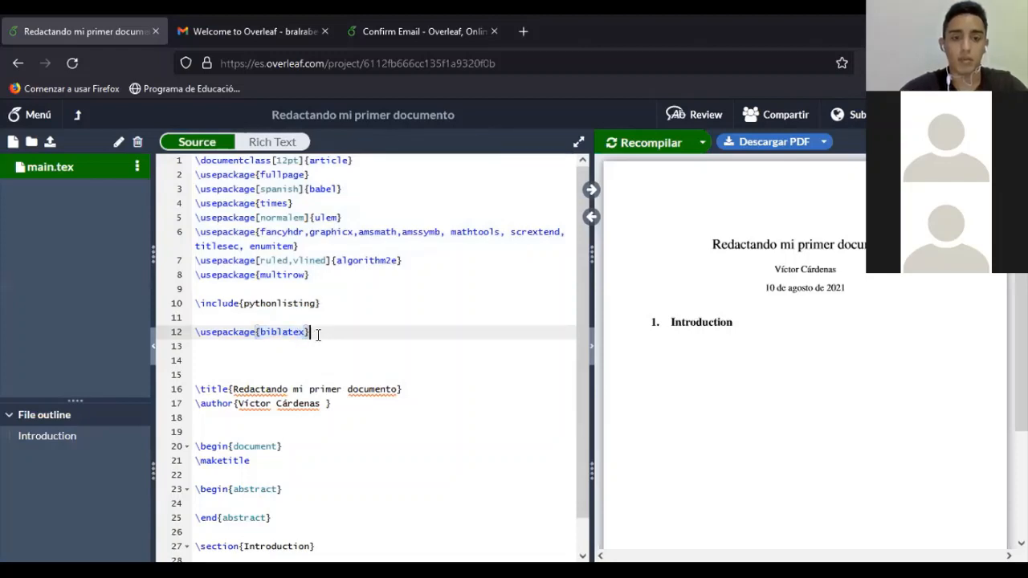
{"action": "left_click_drag", "start_coordinate": [312, 334], "coordinate": [191, 165]}
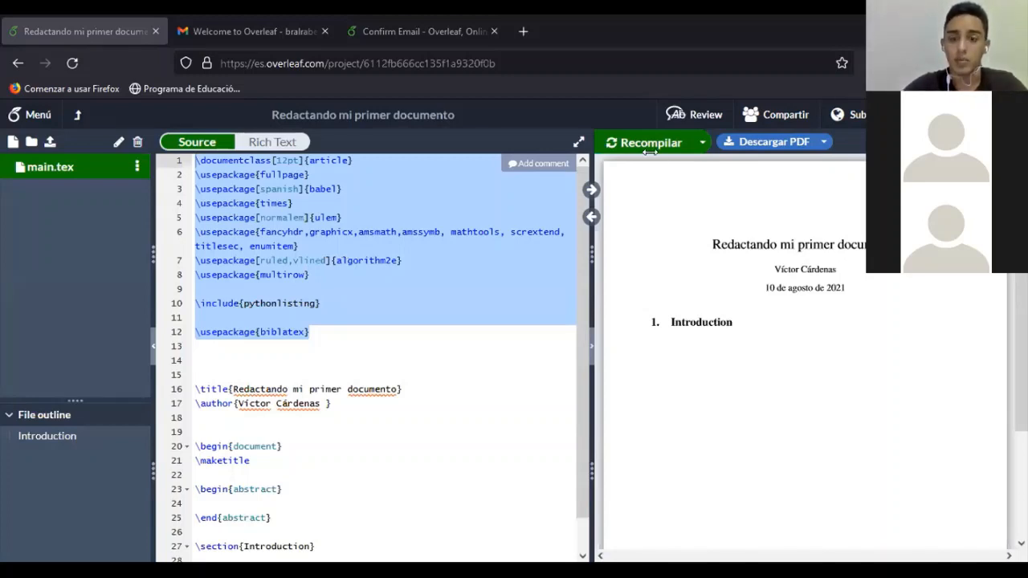
{"action": "key", "text": "alt+F4"}
{"action": "left_click", "coordinate": [626, 192]}
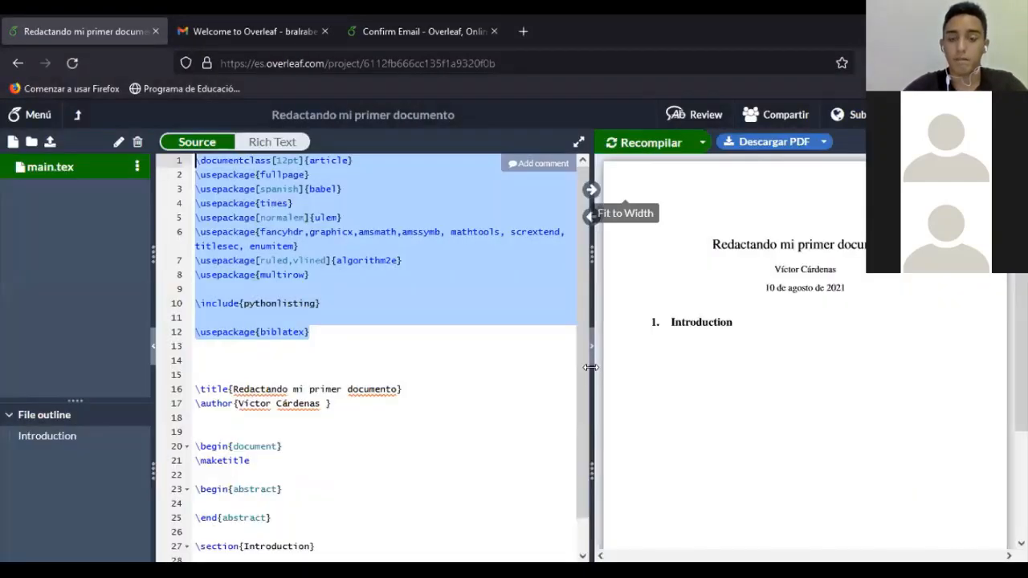
{"action": "left_click", "coordinate": [447, 371]}
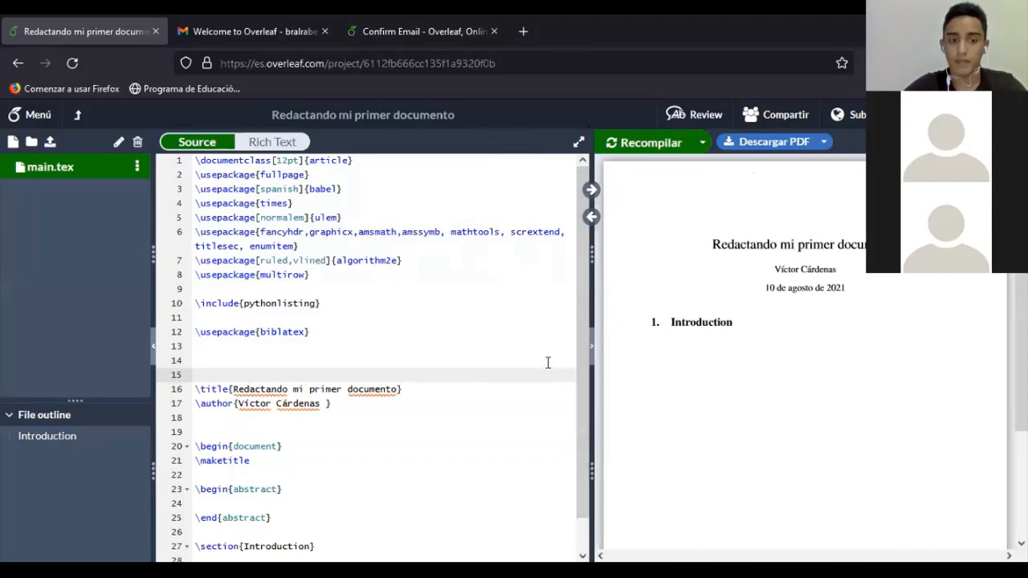
Remove the trailing space after the author's name inside the \author command
{"action": "scroll", "coordinate": [547, 363], "scroll_direction": "down", "scroll_amount": 5}
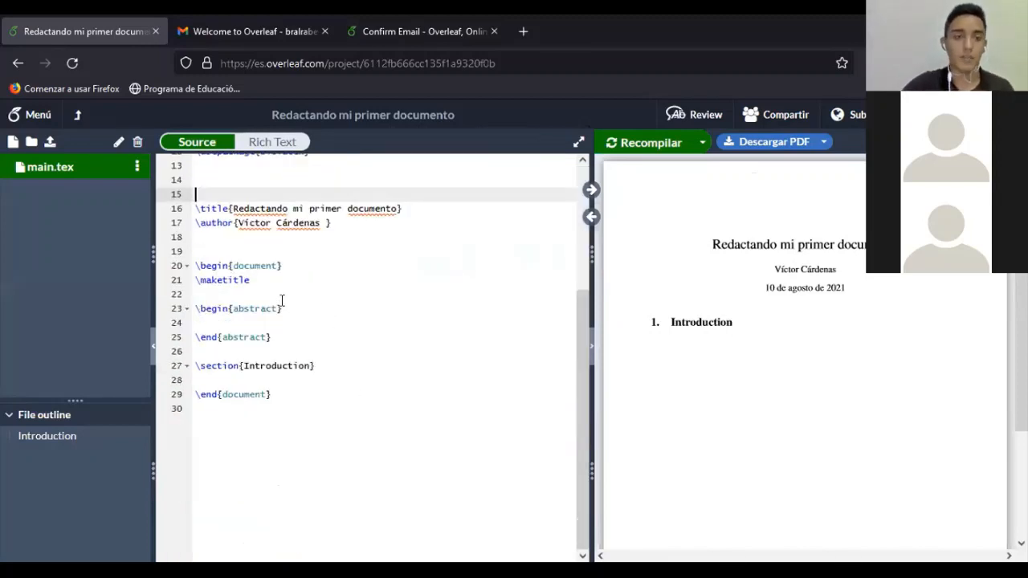
{"action": "scroll", "coordinate": [281, 301], "scroll_direction": "up", "scroll_amount": 3}
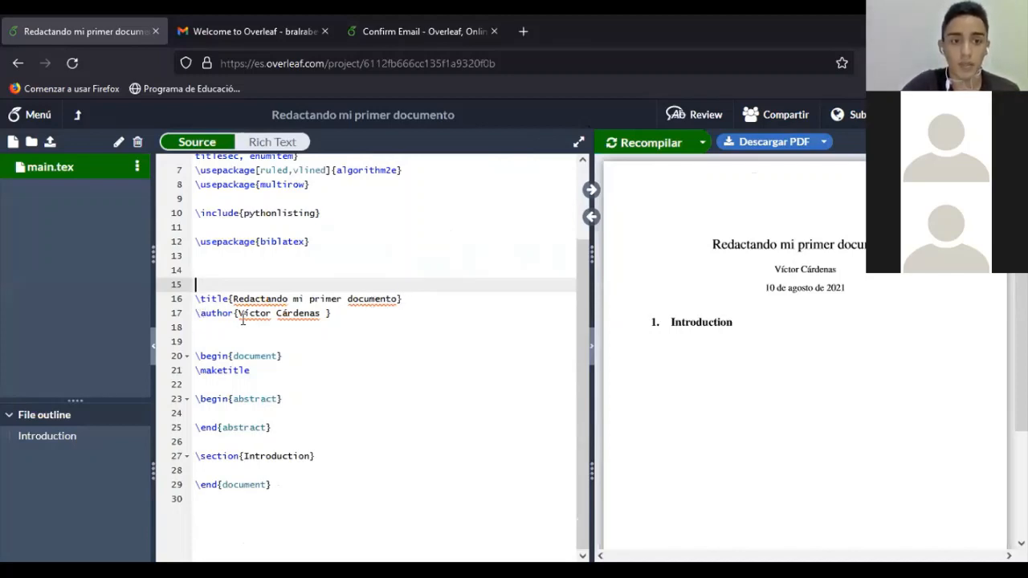
{"action": "left_click", "coordinate": [326, 313]}
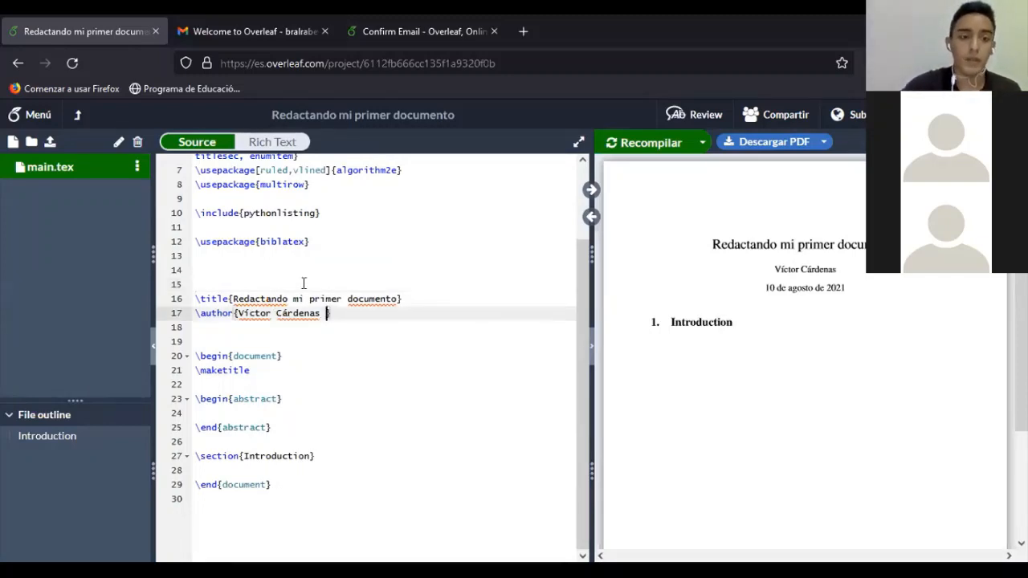
{"action": "key", "text": "BackSpace"}
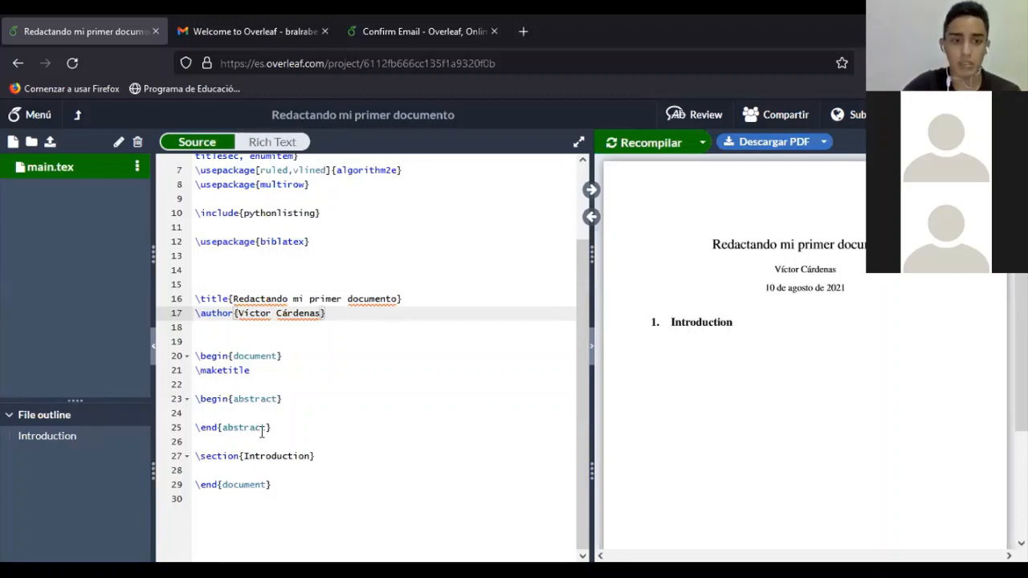
Delete the \maketitle command under \begin{document} and recompile to check its effect on the PDF
{"action": "left_click", "coordinate": [254, 371]}
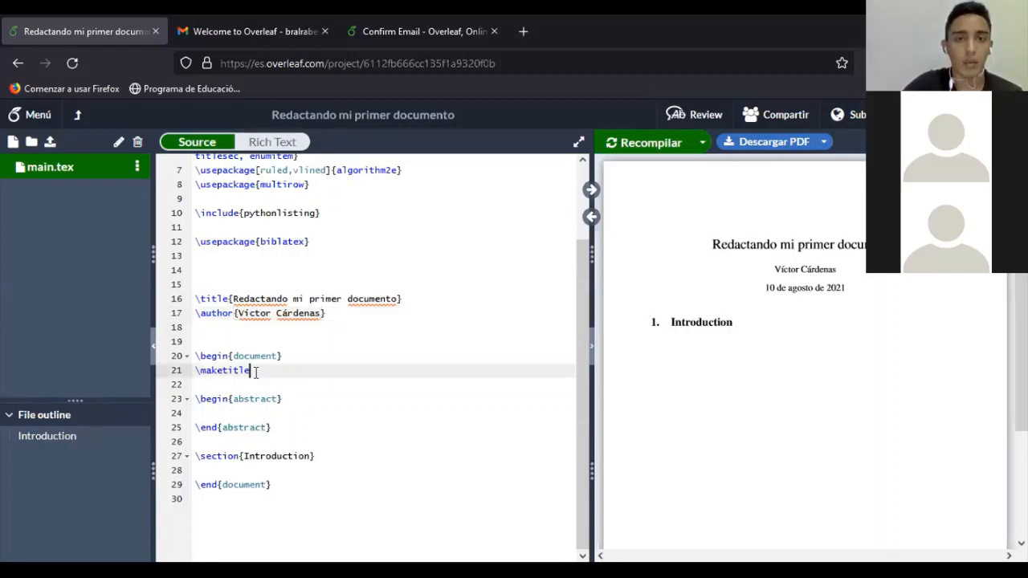
{"action": "left_click", "coordinate": [217, 379]}
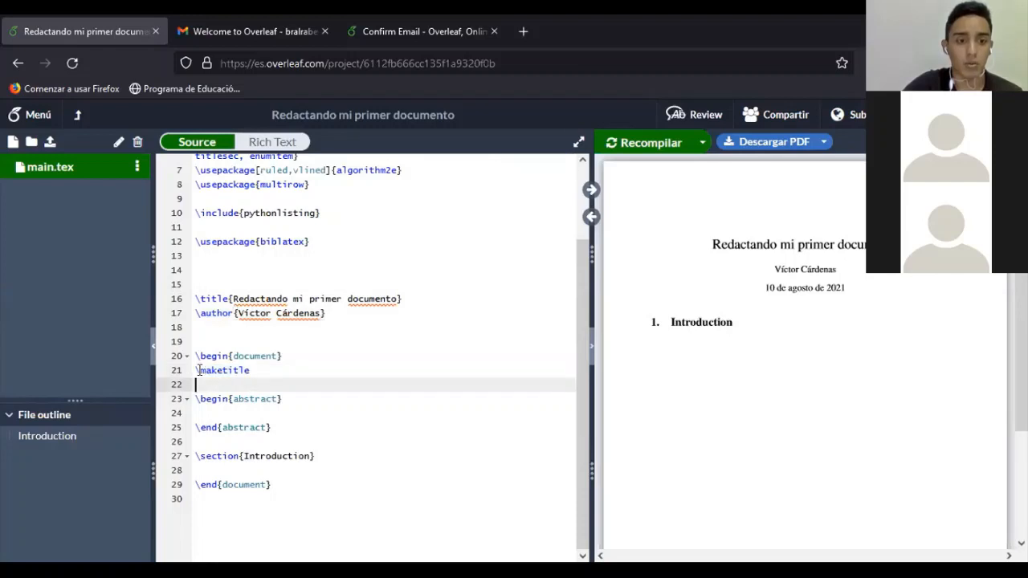
{"action": "left_click_drag", "start_coordinate": [196, 370], "coordinate": [241, 371]}
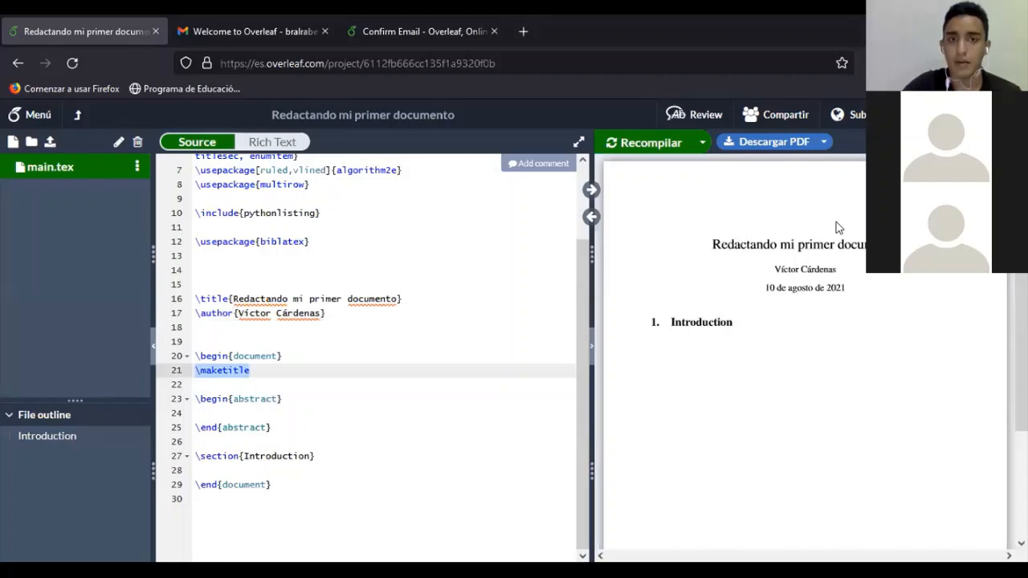
{"action": "mouse_move", "coordinate": [702, 228]}
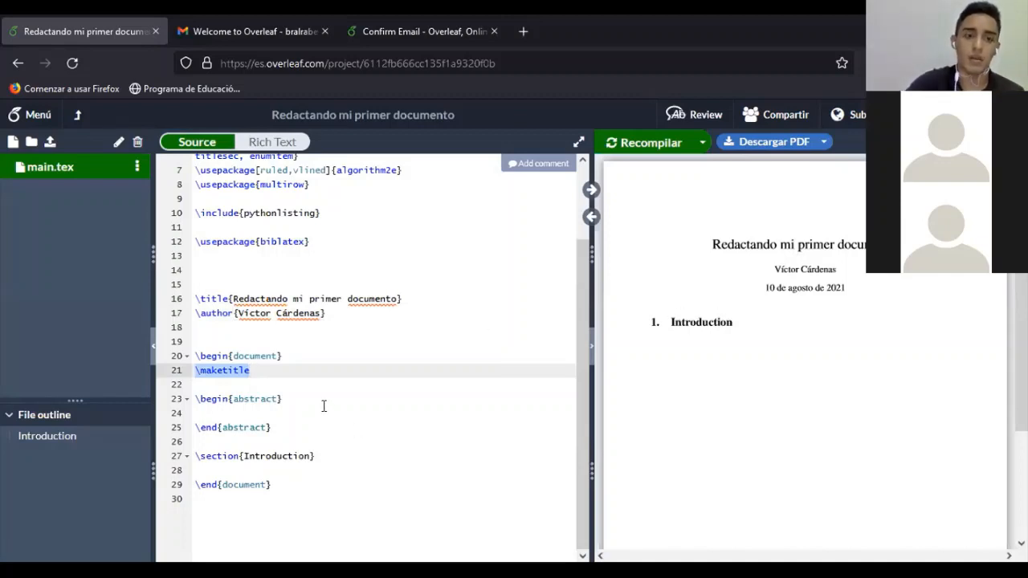
{"action": "key", "text": "BackSpace"}
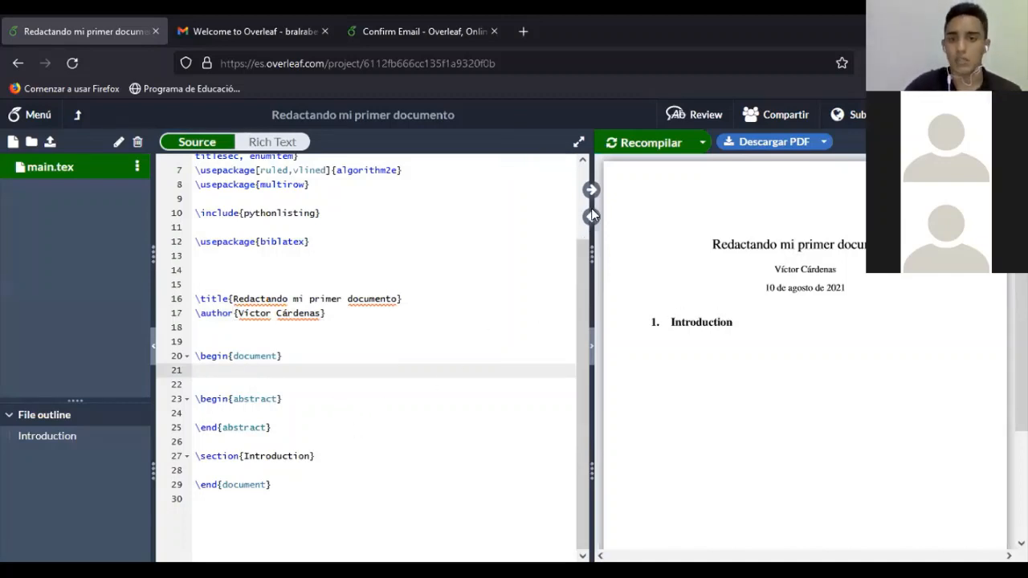
{"action": "left_click", "coordinate": [649, 143]}
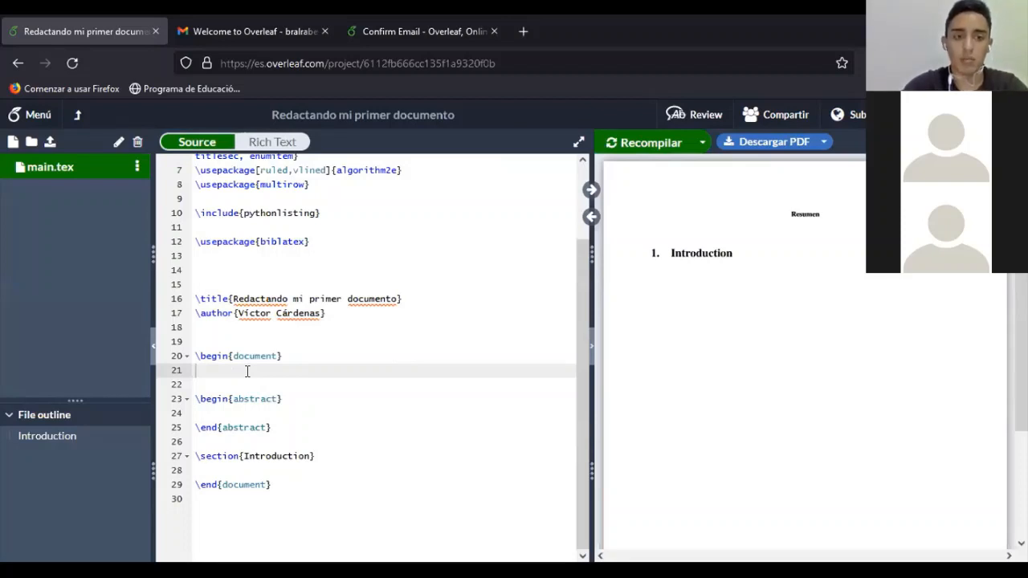
Enter \maketitle again on line 21 under \begin{document} and recompile the PDF
{"action": "type", "text": "\\make"}
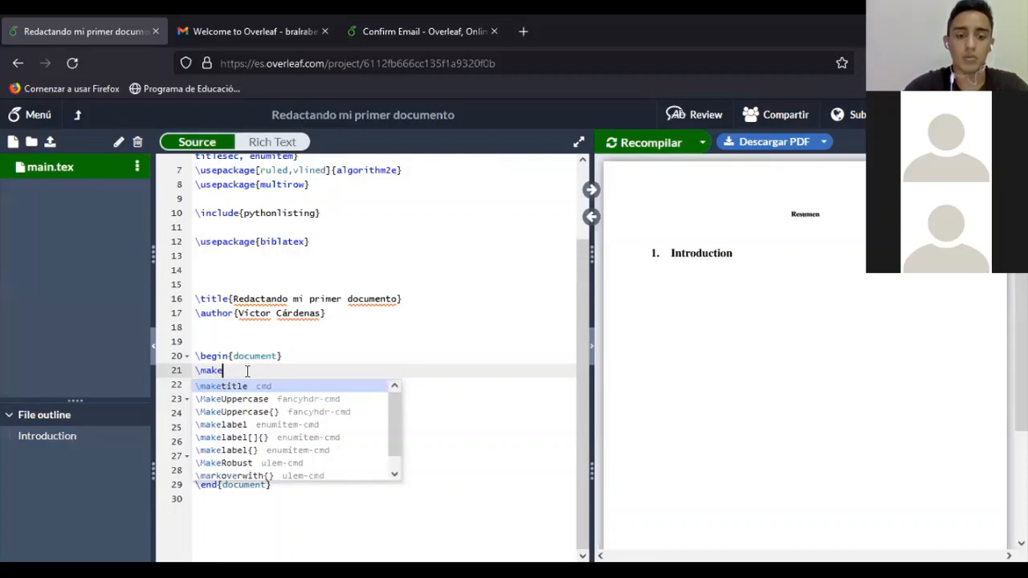
{"action": "type", "text": "titl"}
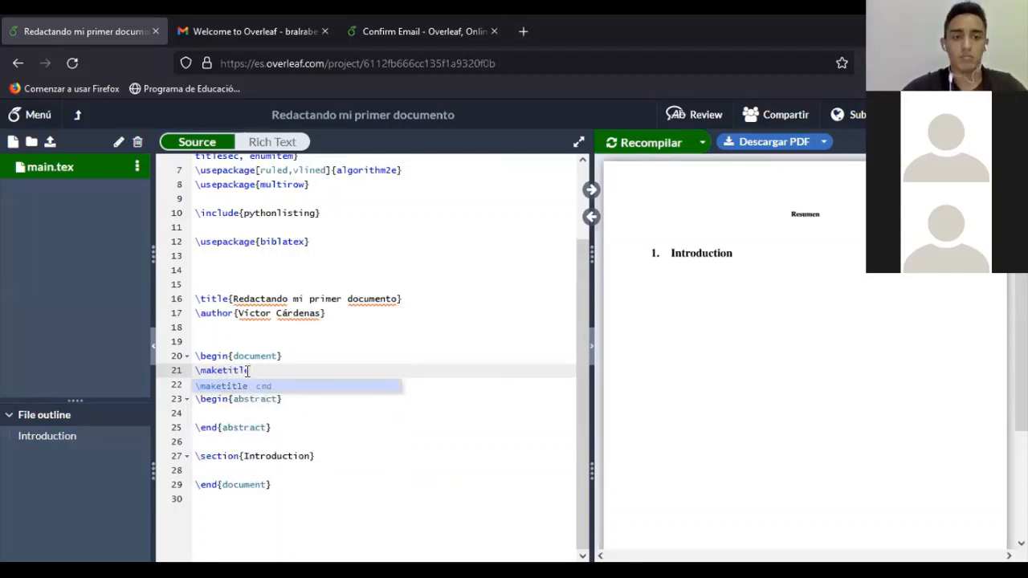
{"action": "type", "text": "e"}
{"action": "left_click", "coordinate": [262, 385]}
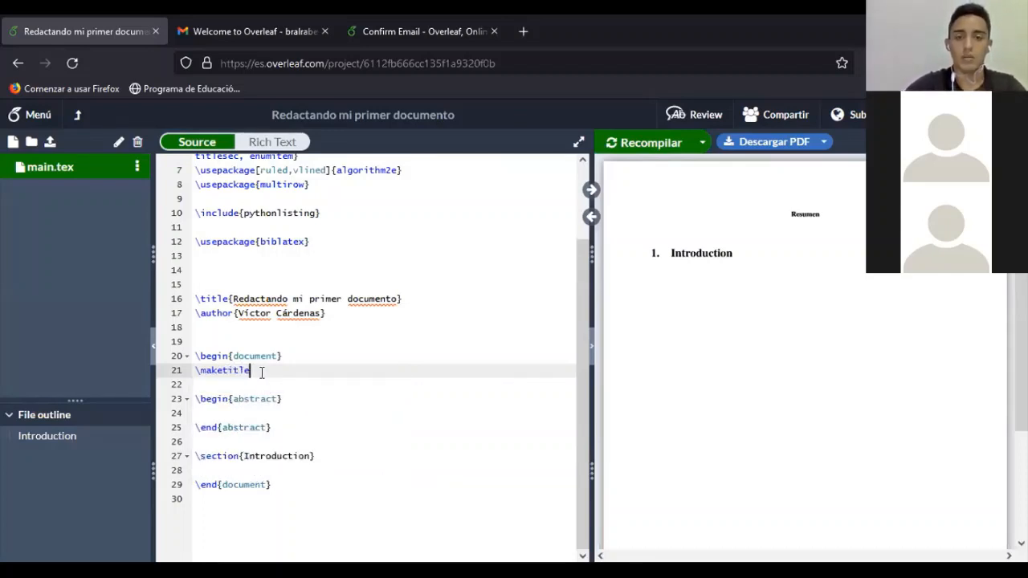
{"action": "left_click", "coordinate": [646, 143]}
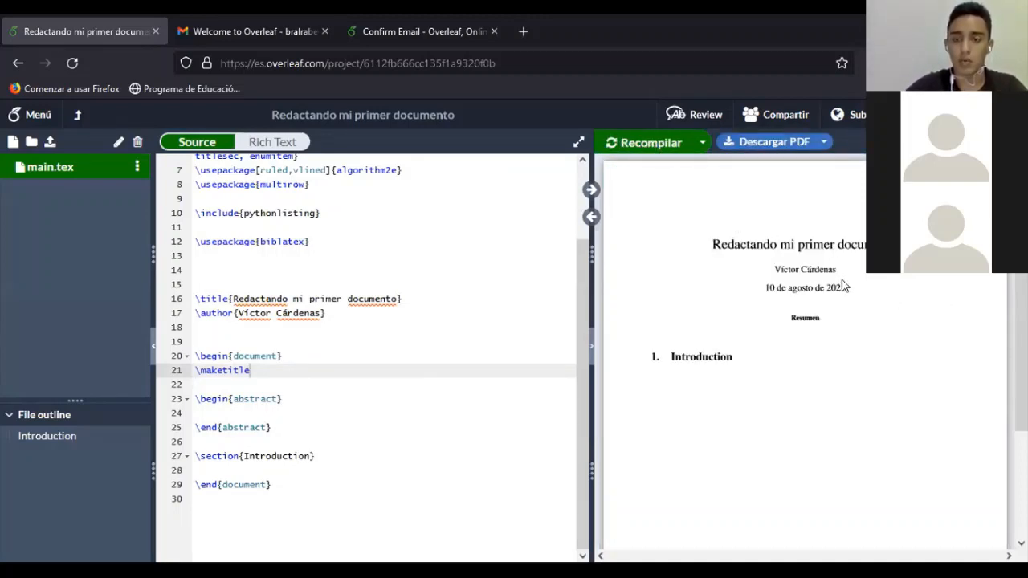
Write "En este documento estaremos haciendo un repaso de aspectos básicos para la redacción en LaTex." indented on line 24 inside the abstract and recompile
{"action": "left_click", "coordinate": [236, 412]}
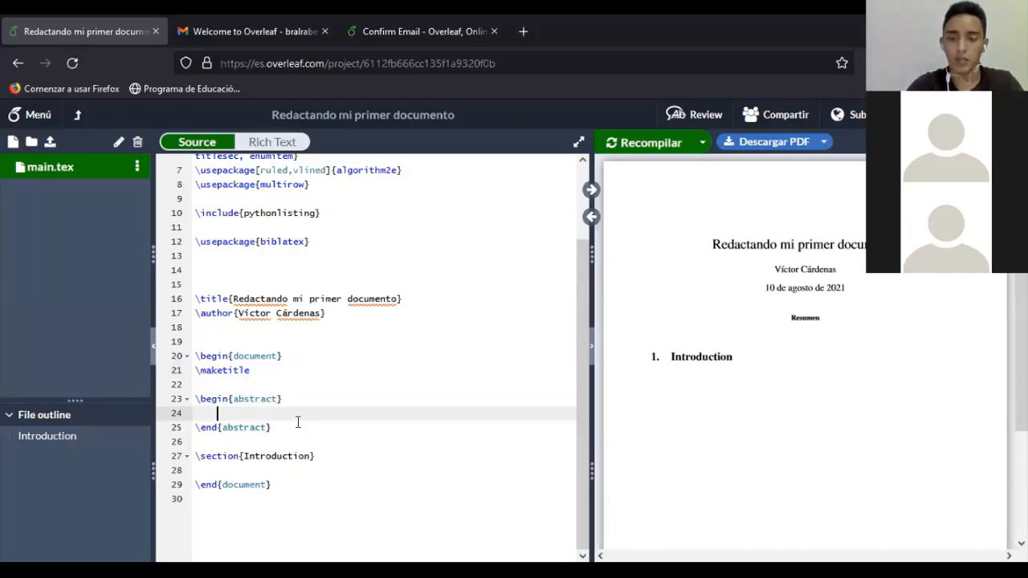
{"action": "key", "text": "Tab"}
{"action": "type", "text": "En "}
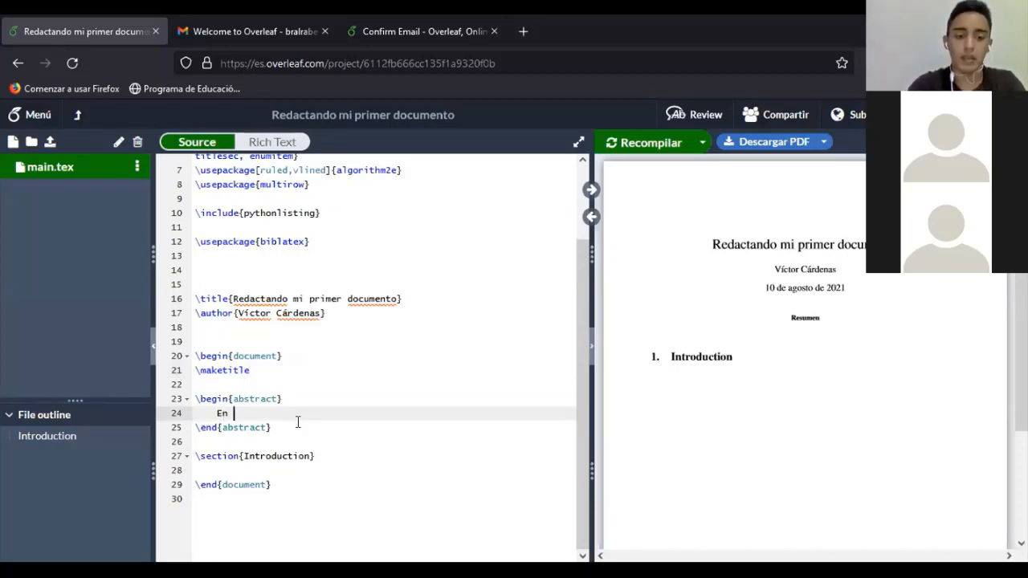
{"action": "type", "text": "este "}
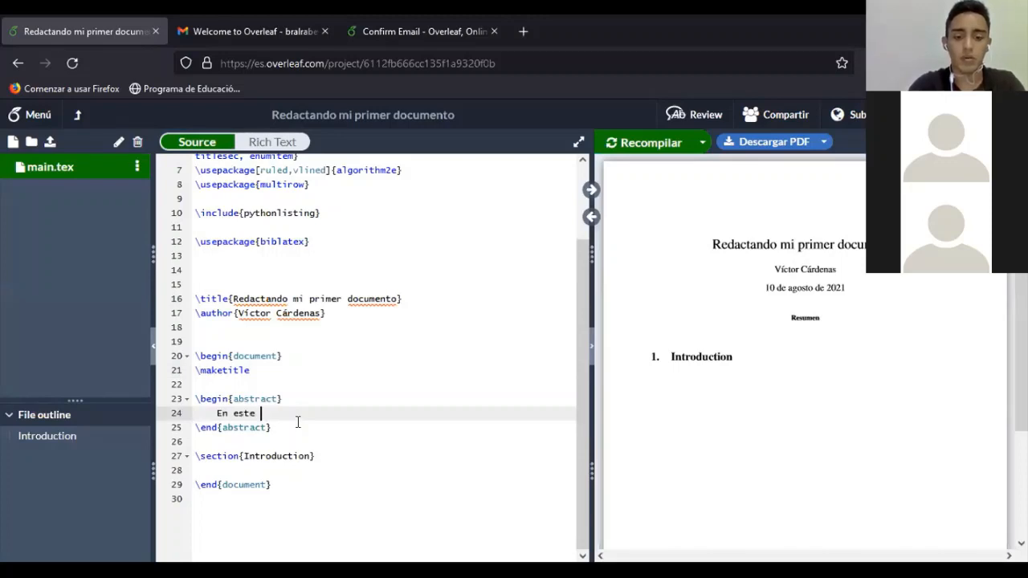
{"action": "type", "text": "documento estaremos"}
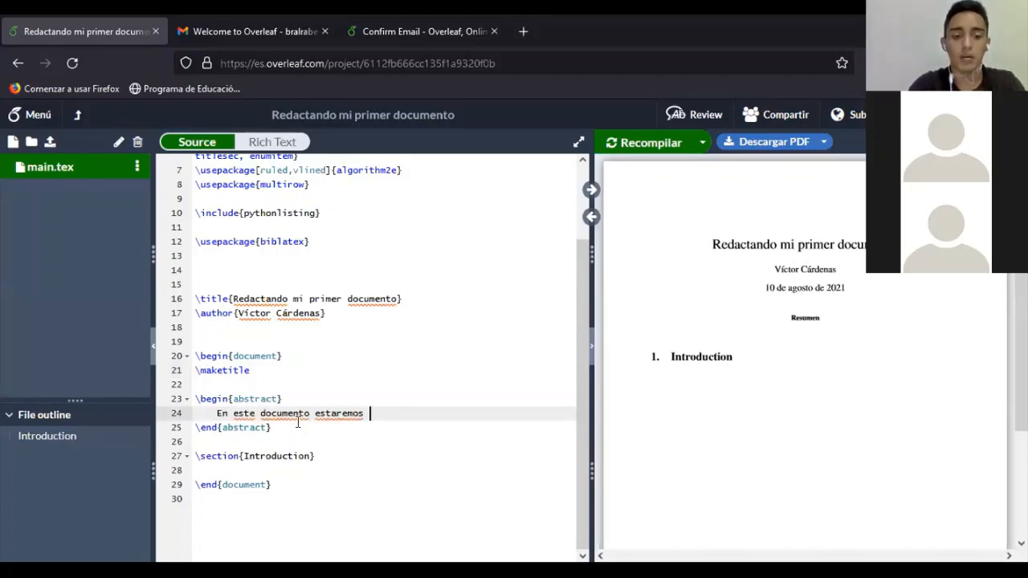
{"action": "type", "text": " haciendo"}
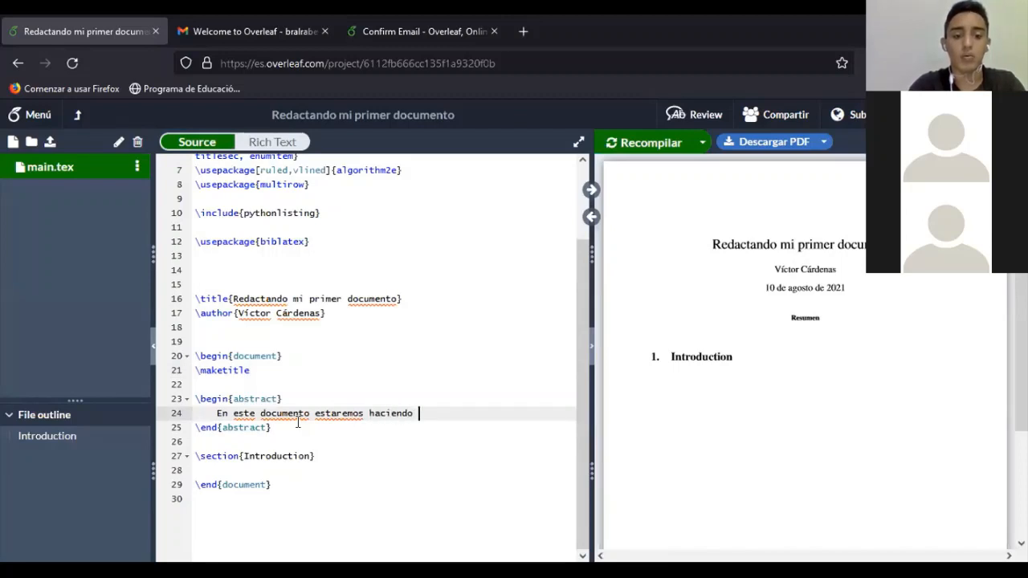
{"action": "type", "text": " un rep"}
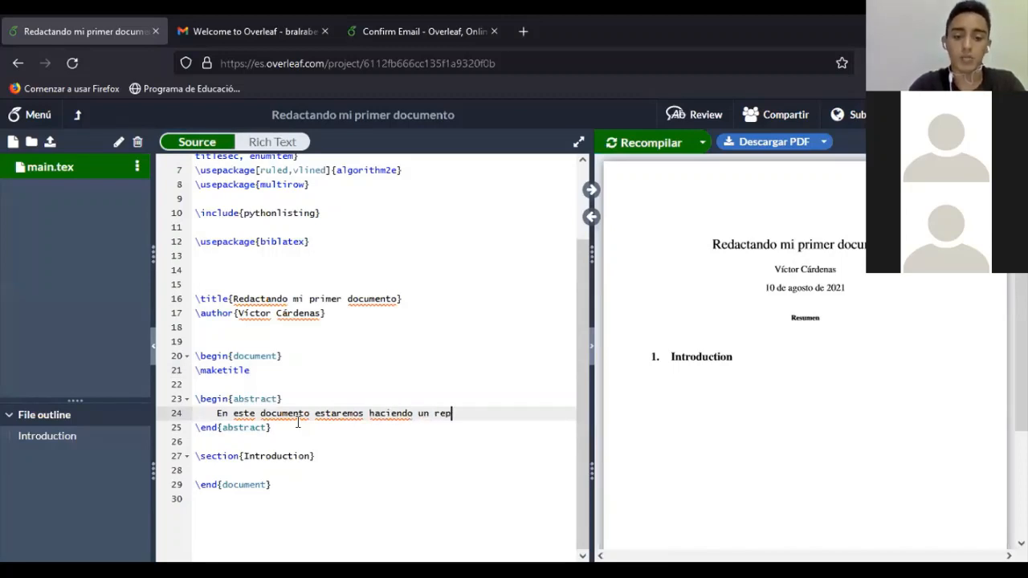
{"action": "type", "text": "aso de as"}
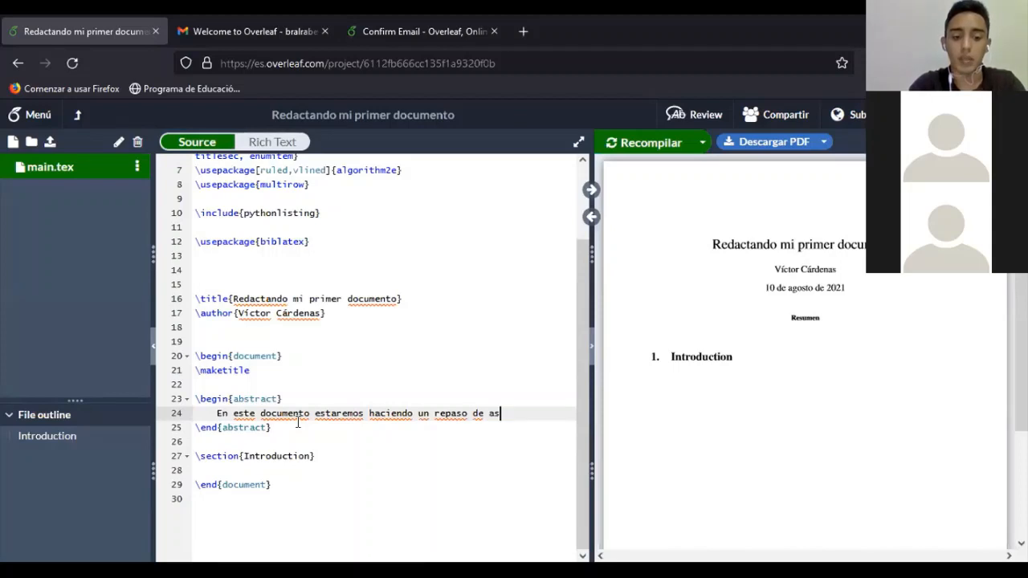
{"action": "type", "text": "pectos b"}
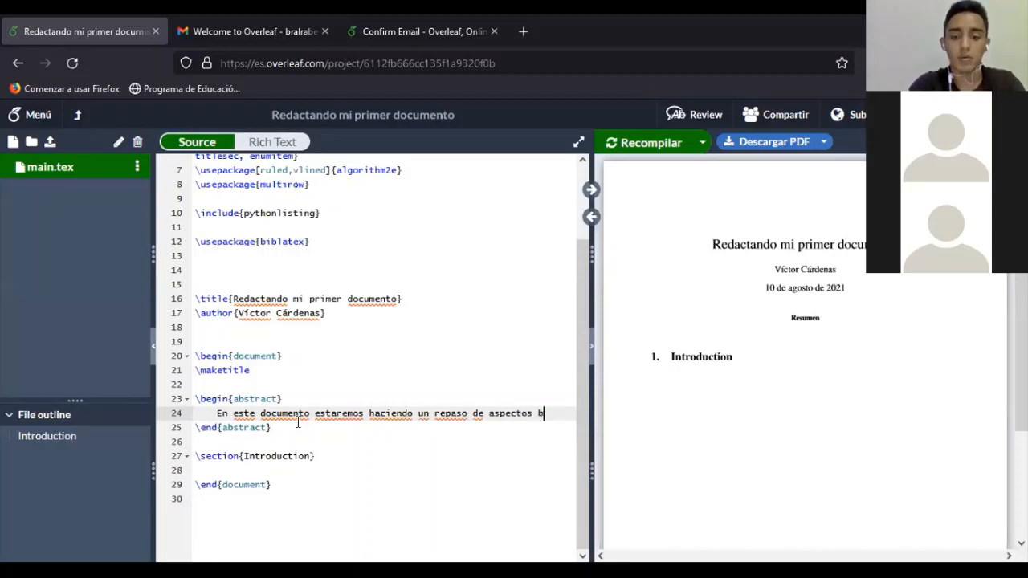
{"action": "type", "text": "ásic"}
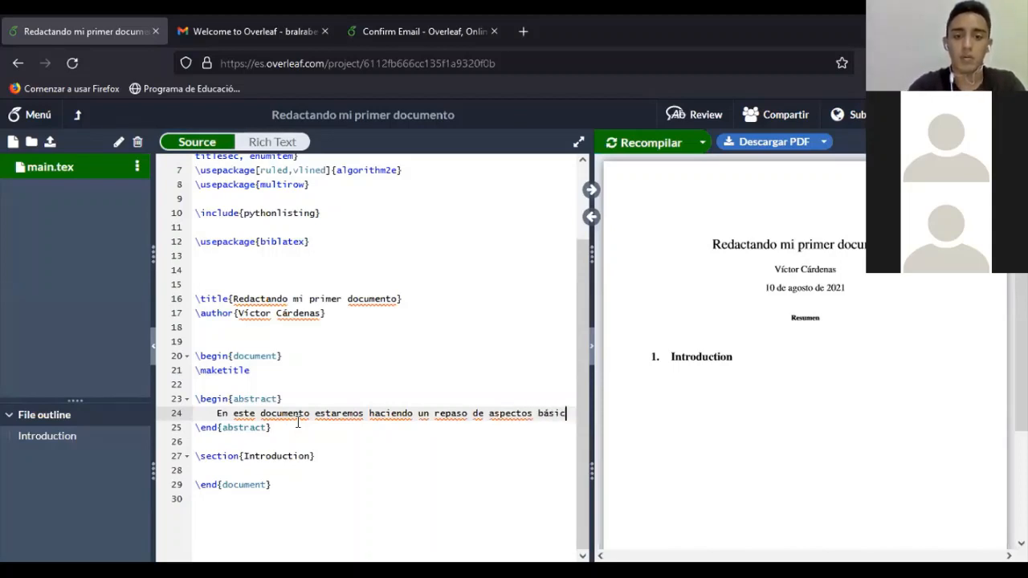
{"action": "type", "text": "os para la re"}
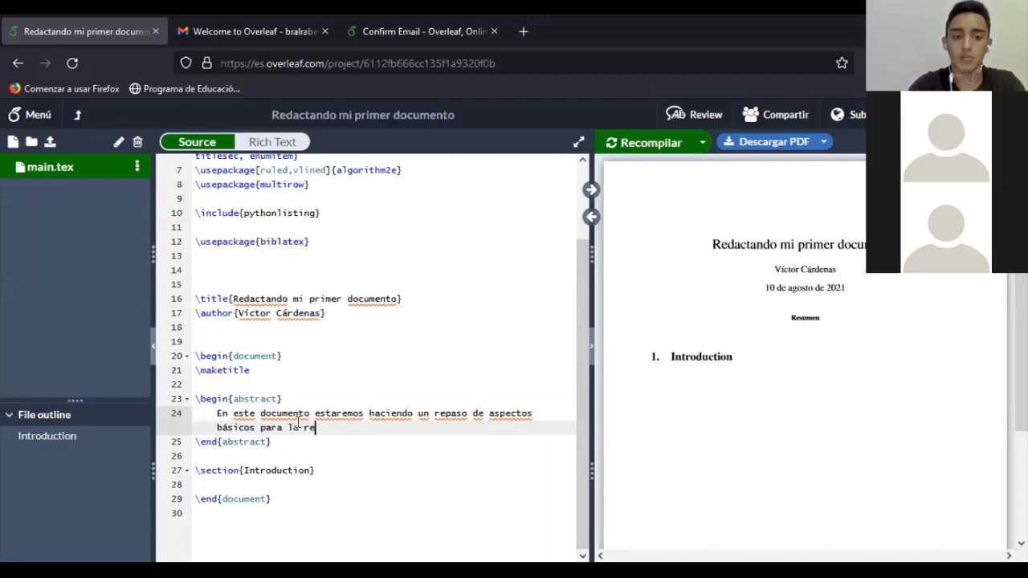
{"action": "type", "text": "dacció"}
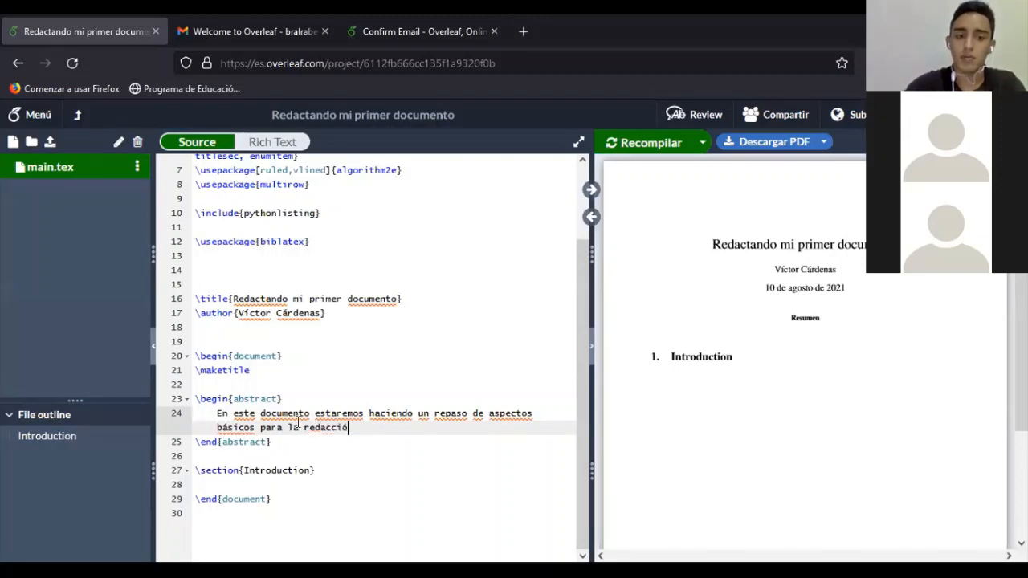
{"action": "type", "text": "n en L"}
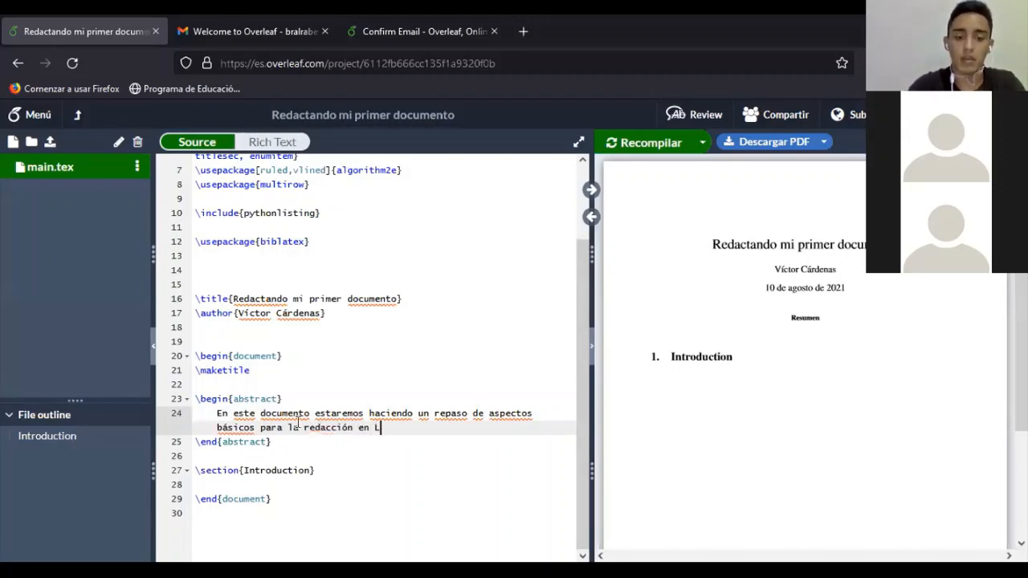
{"action": "type", "text": "aTex"}
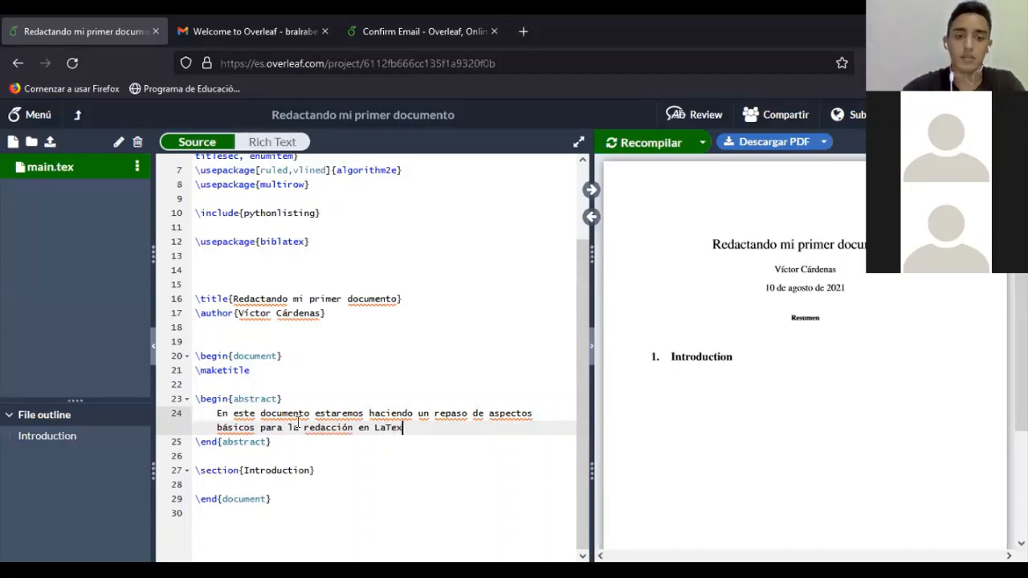
{"action": "type", "text": "."}
{"action": "mouse_move", "coordinate": [686, 178]}
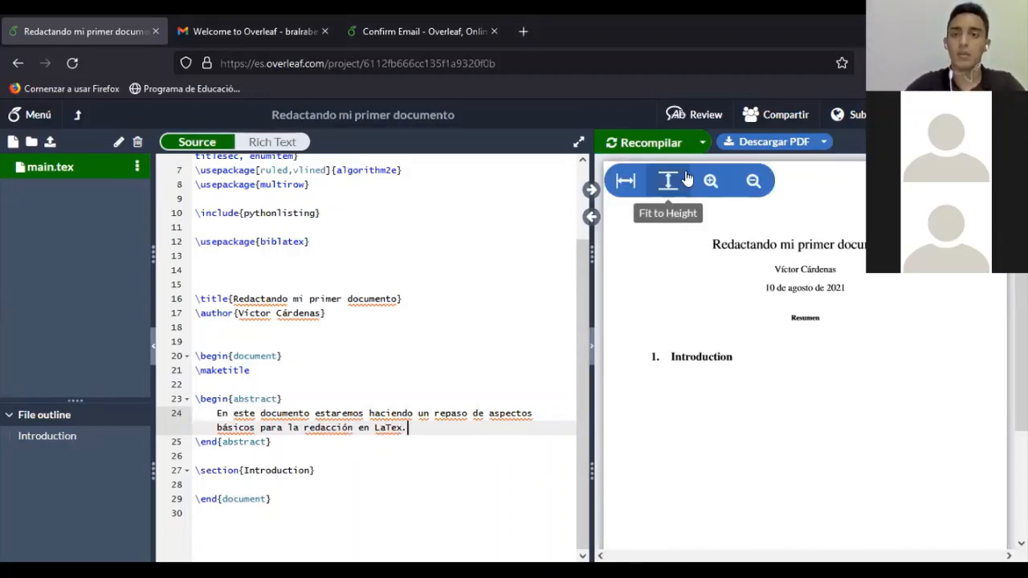
{"action": "left_click", "coordinate": [644, 143]}
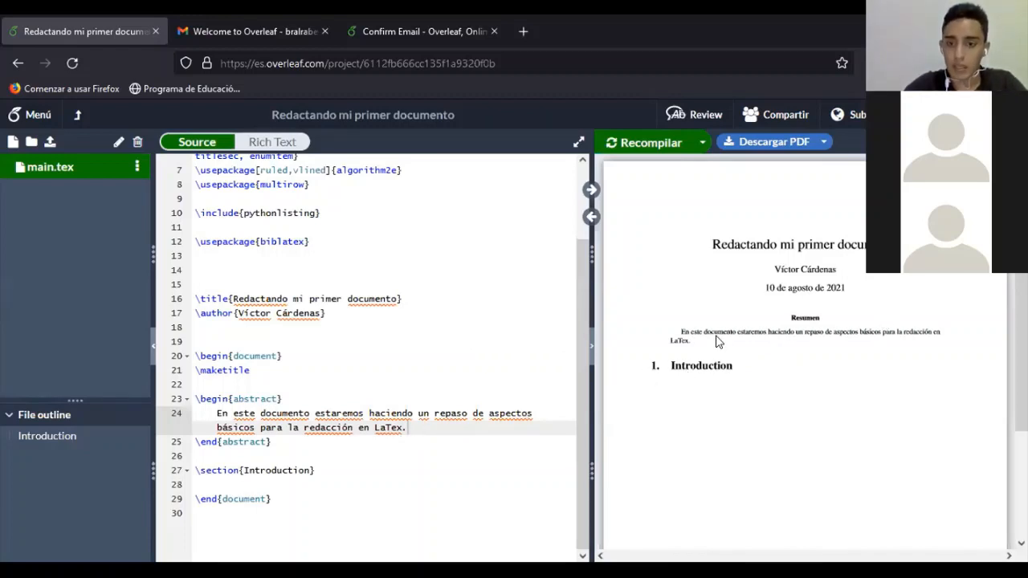
Replace the word LaTex at the end of the abstract sentence with the \LaTeX command and recompile the PDF
{"action": "double_click", "coordinate": [375, 427]}
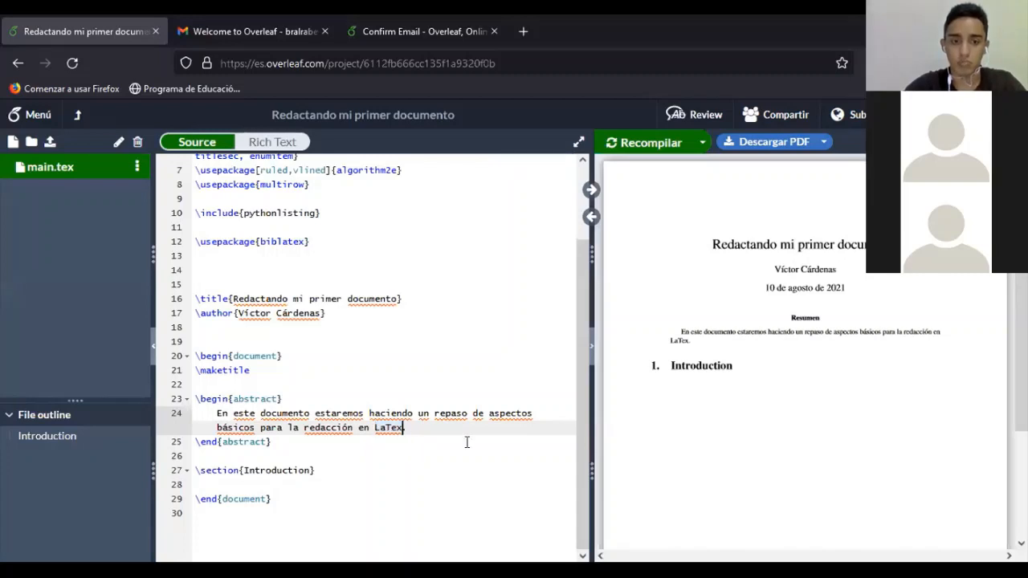
{"action": "key", "text": "BackSpace"}
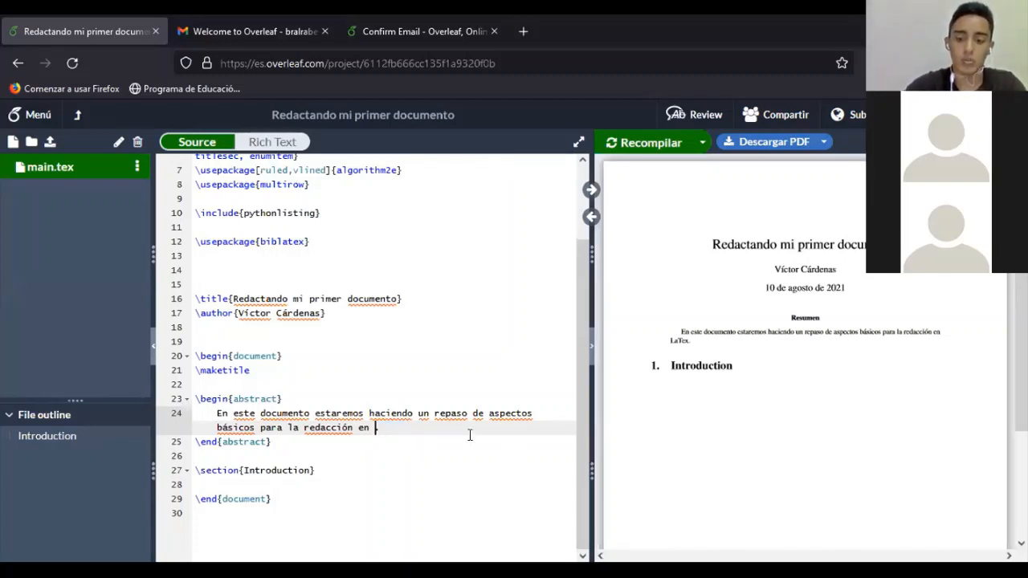
{"action": "type", "text": "\\"}
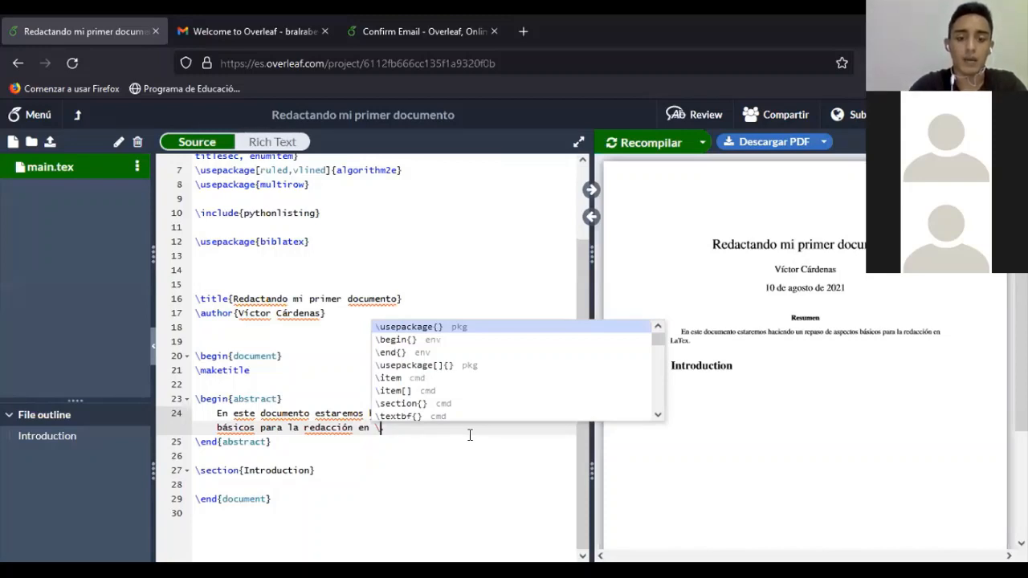
{"action": "type", "text": "l"}
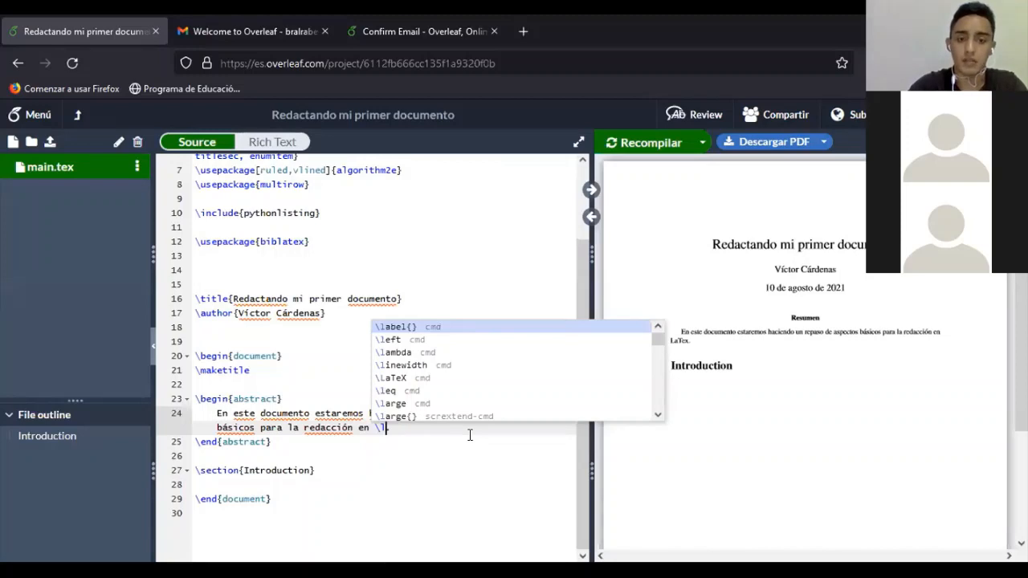
{"action": "key", "text": "BackSpace"}
{"action": "key", "text": "BackSpace"}
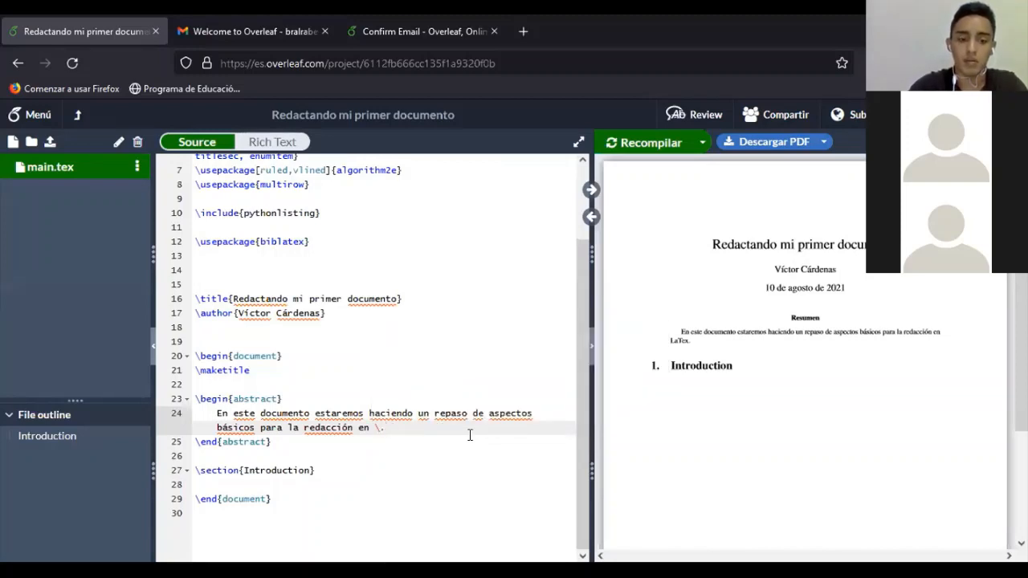
{"action": "type", "text": "Lat"}
{"action": "key", "text": "BackSpace"}
{"action": "type", "text": "T"}
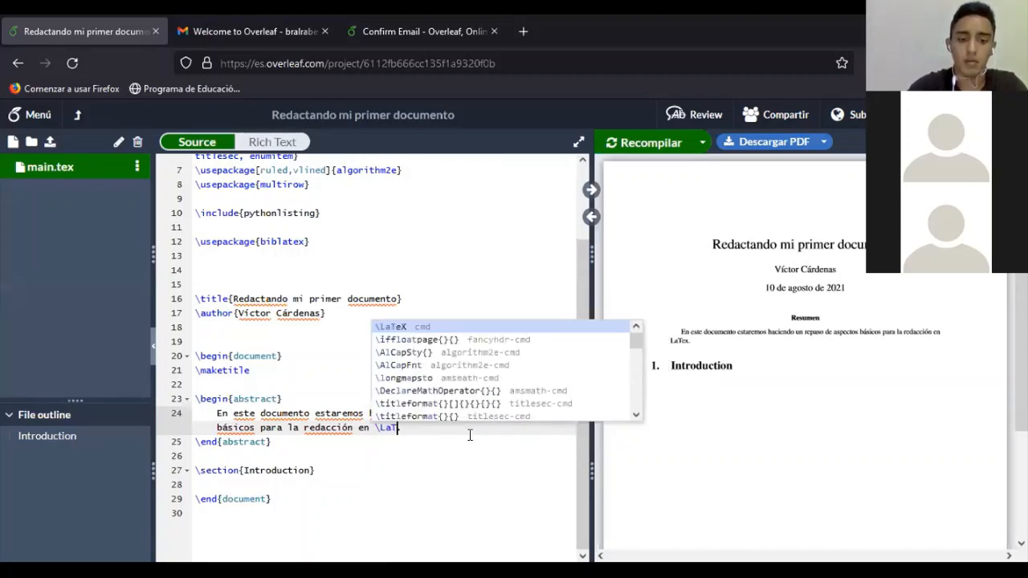
{"action": "type", "text": "eX"}
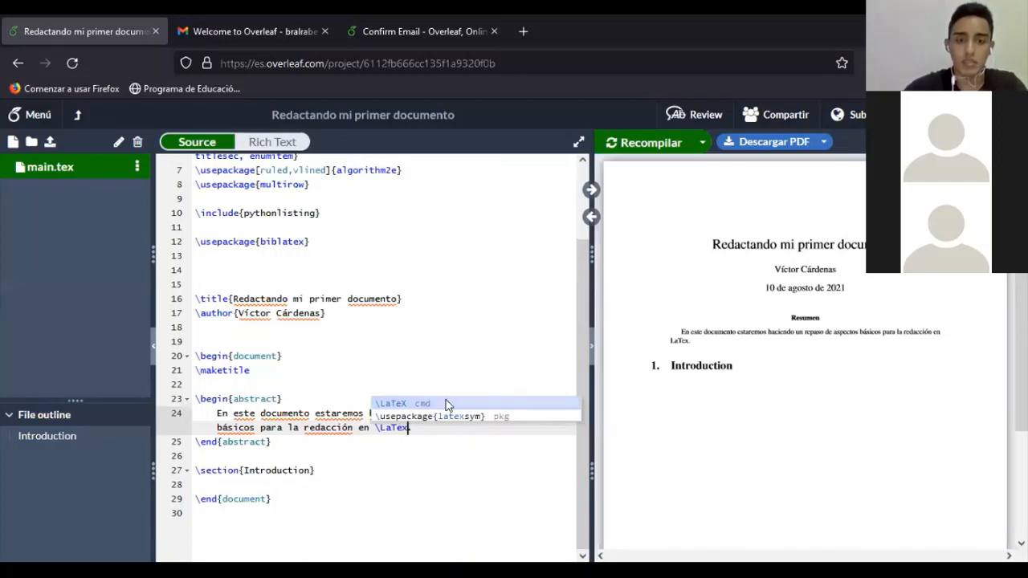
{"action": "type", "text": "."}
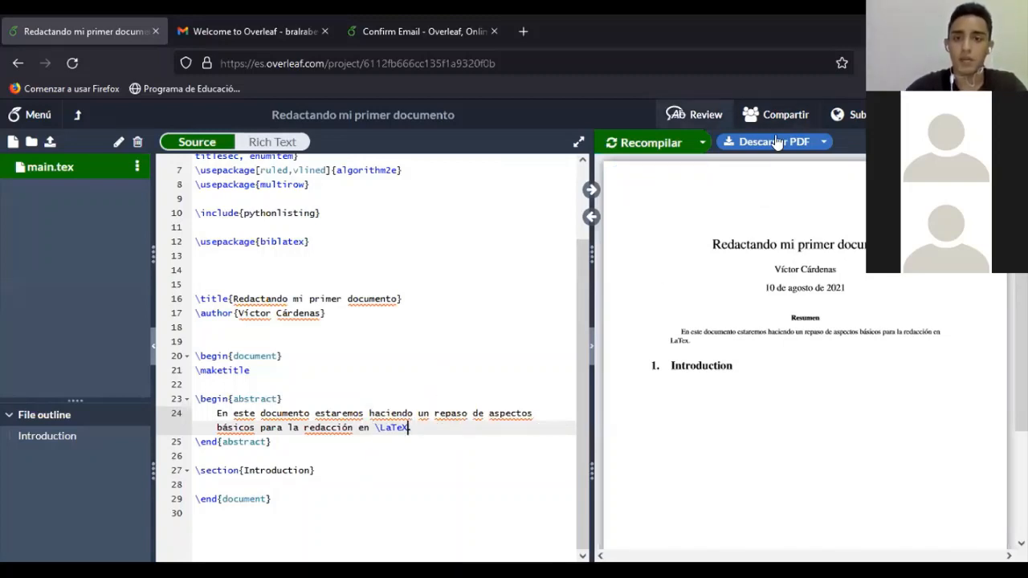
{"action": "left_click", "coordinate": [649, 142]}
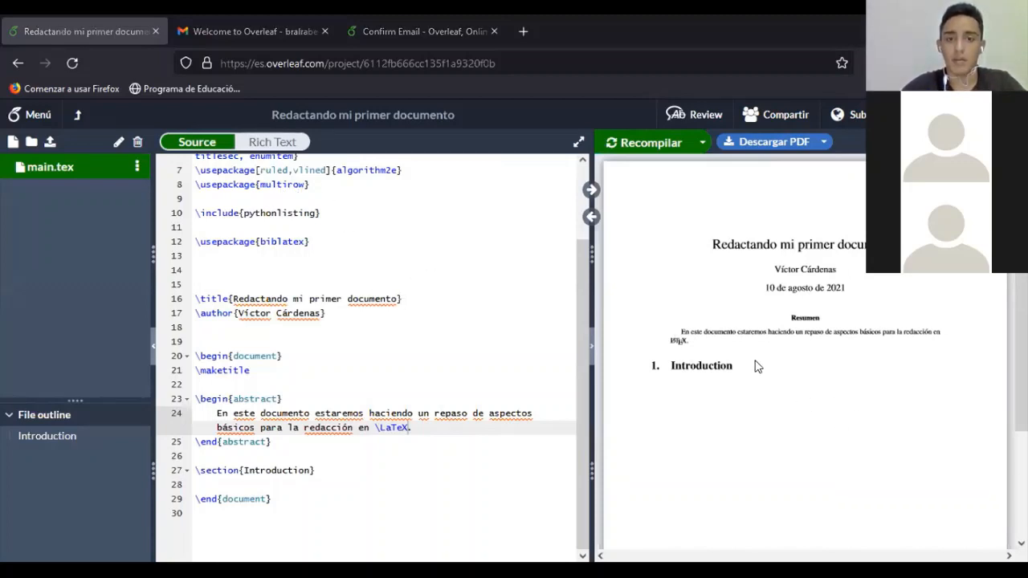
{"action": "scroll", "coordinate": [763, 335], "scroll_direction": "down", "scroll_amount": 1}
{"action": "scroll", "coordinate": [762, 336], "scroll_direction": "up", "scroll_amount": 1}
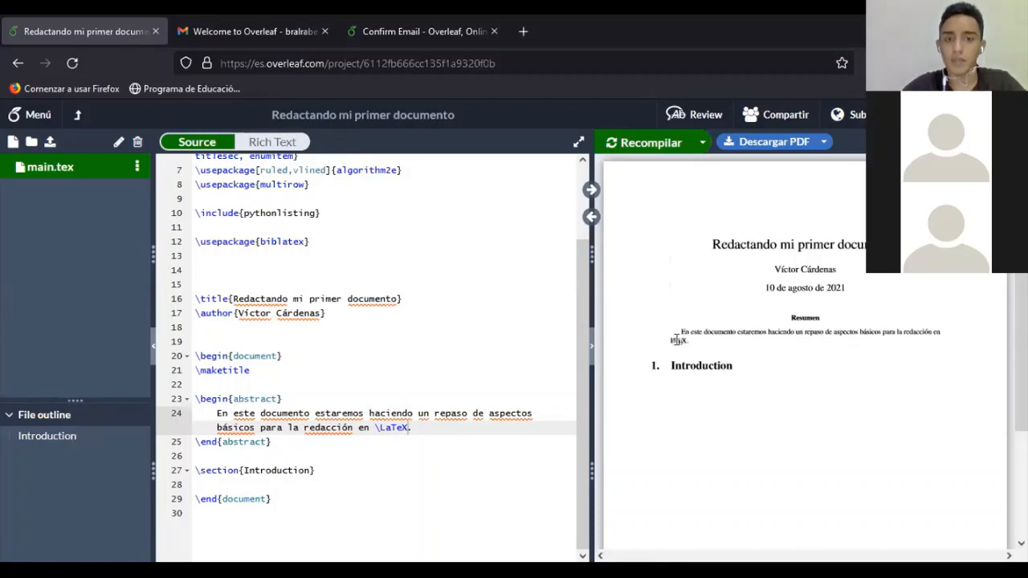
{"action": "scroll", "coordinate": [679, 343], "scroll_direction": "down", "scroll_amount": 2}
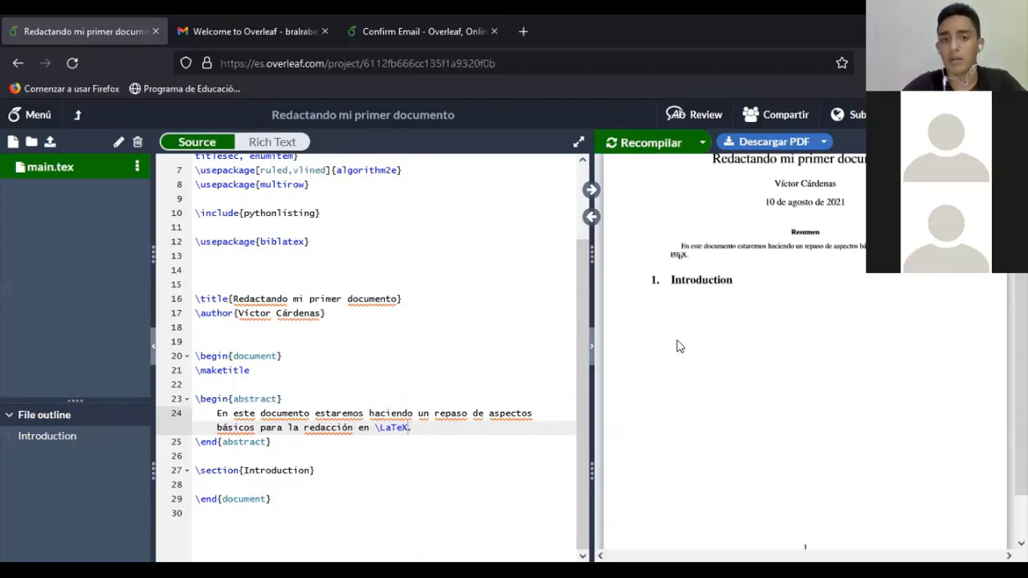
{"action": "scroll", "coordinate": [678, 342], "scroll_direction": "up", "scroll_amount": 2}
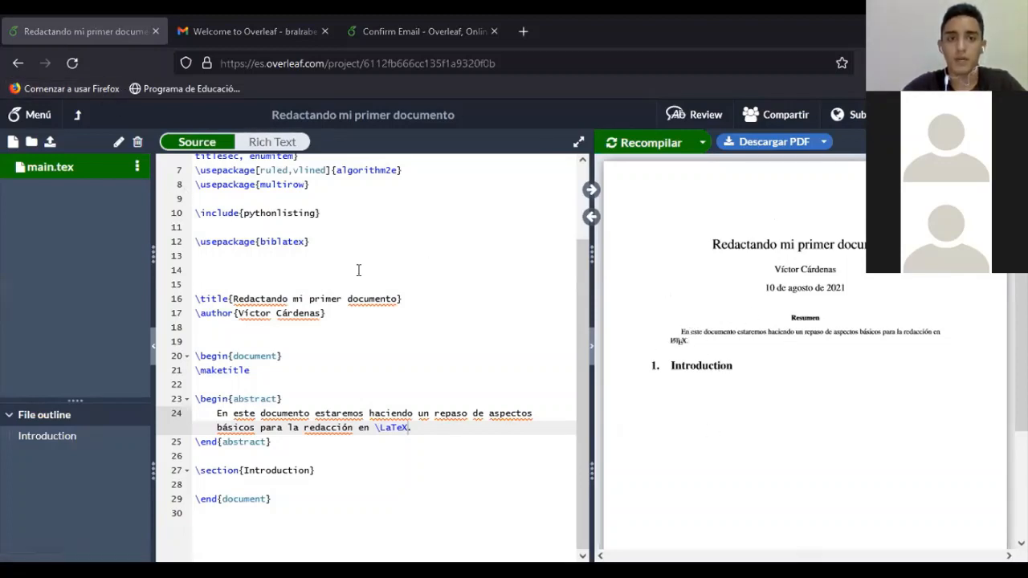
Highlight the \section{Introduction} command on line 27 to review it, then clear the selection
{"action": "scroll", "coordinate": [368, 365], "scroll_direction": "down", "scroll_amount": 2}
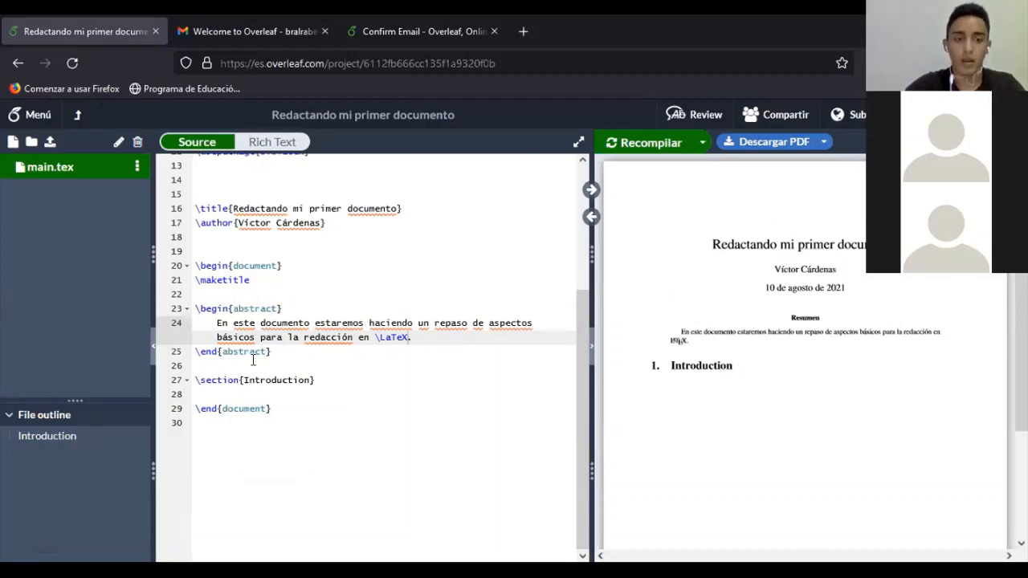
{"action": "scroll", "coordinate": [305, 329], "scroll_direction": "down", "scroll_amount": 2}
{"action": "scroll", "coordinate": [324, 300], "scroll_direction": "up", "scroll_amount": 2}
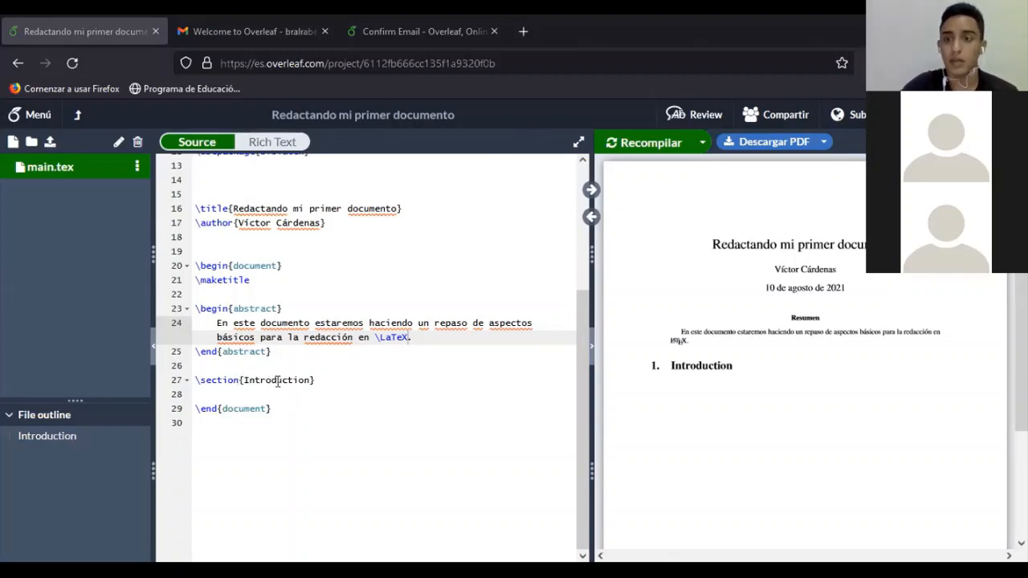
{"action": "triple_click", "coordinate": [219, 381]}
{"action": "left_click", "coordinate": [238, 389]}
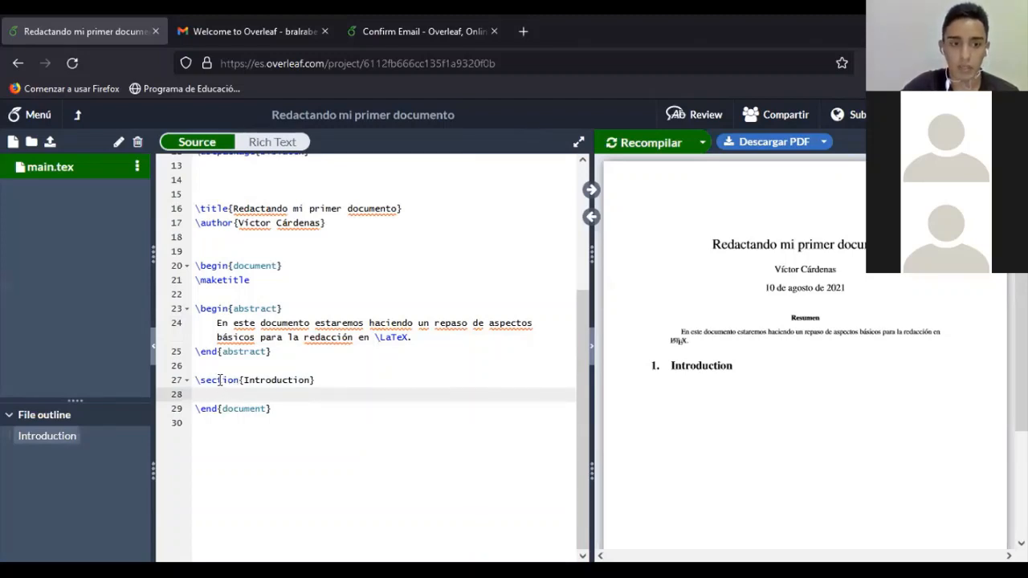
{"action": "double_click", "coordinate": [219, 381]}
{"action": "key", "text": "ctrl+a"}
{"action": "left_click", "coordinate": [217, 382]}
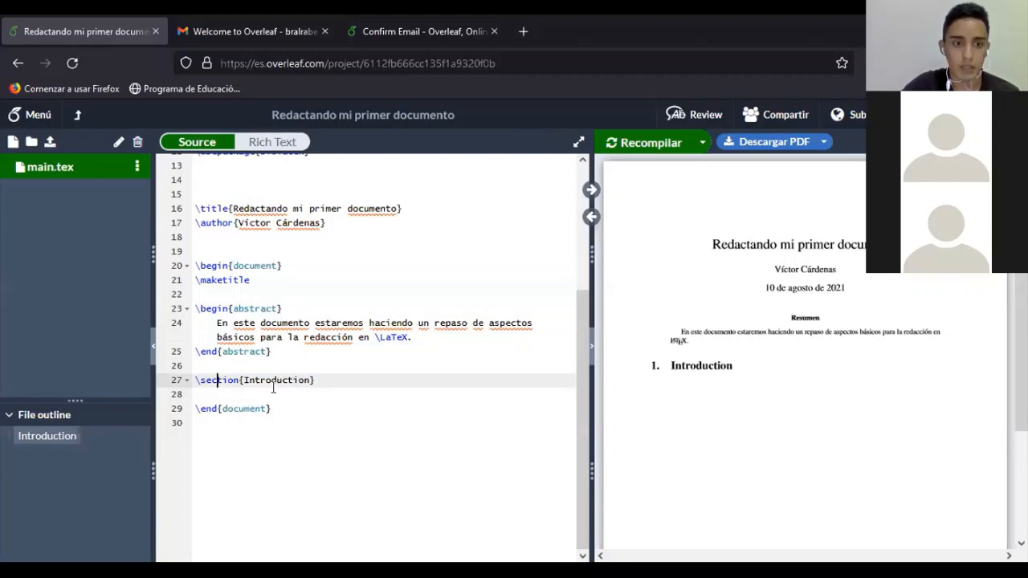
Change the section title on line 27 to the Spanish "Introducción" and select that line
{"action": "left_click", "coordinate": [312, 380]}
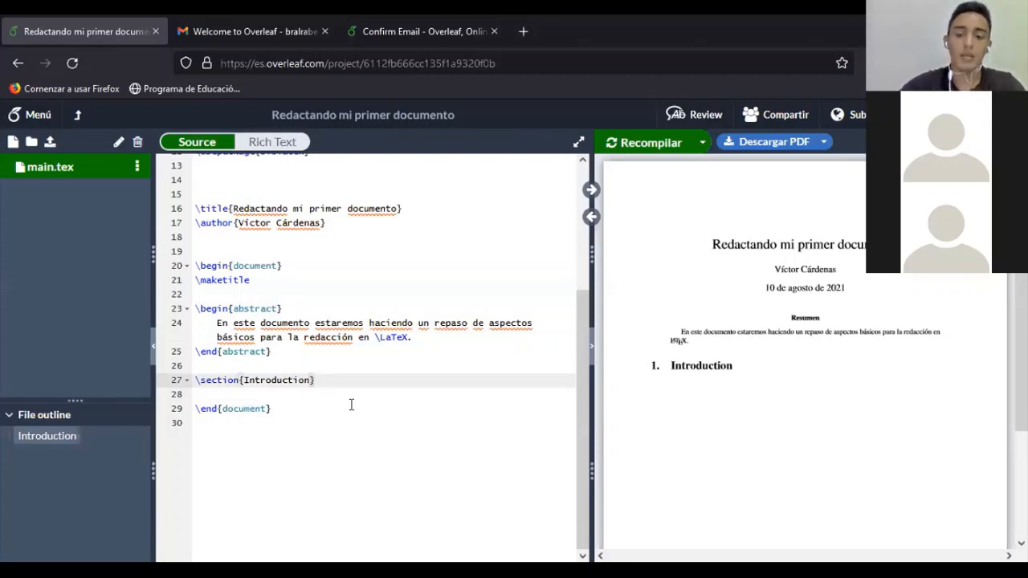
{"action": "key", "text": "BackSpace"}
{"action": "key", "text": "BackSpace"}
{"action": "key", "text": "BackSpace"}
{"action": "key", "text": "BackSpace"}
{"action": "key", "text": "BackSpace"}
{"action": "type", "text": "ci"}
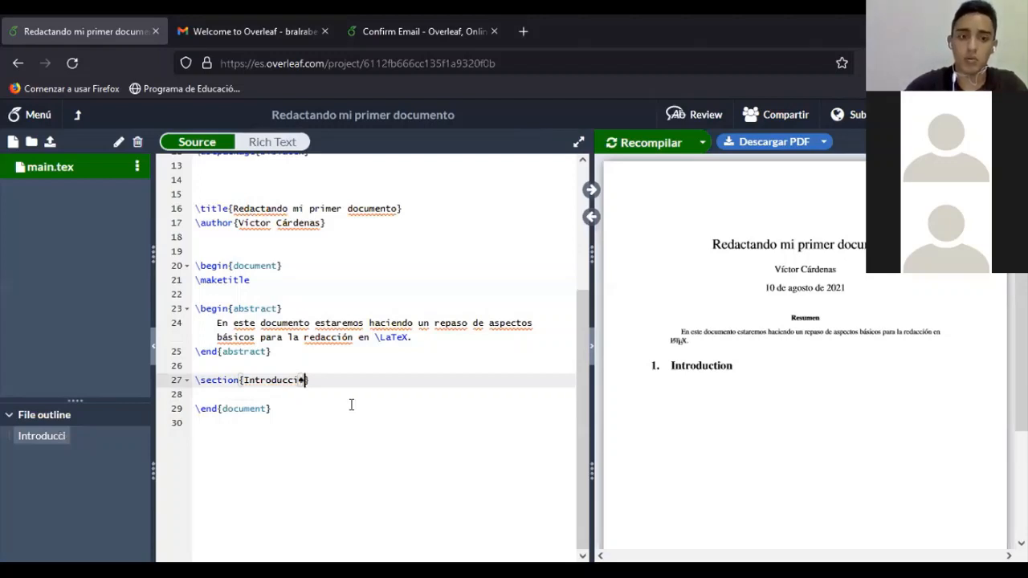
{"action": "type", "text": "ón"}
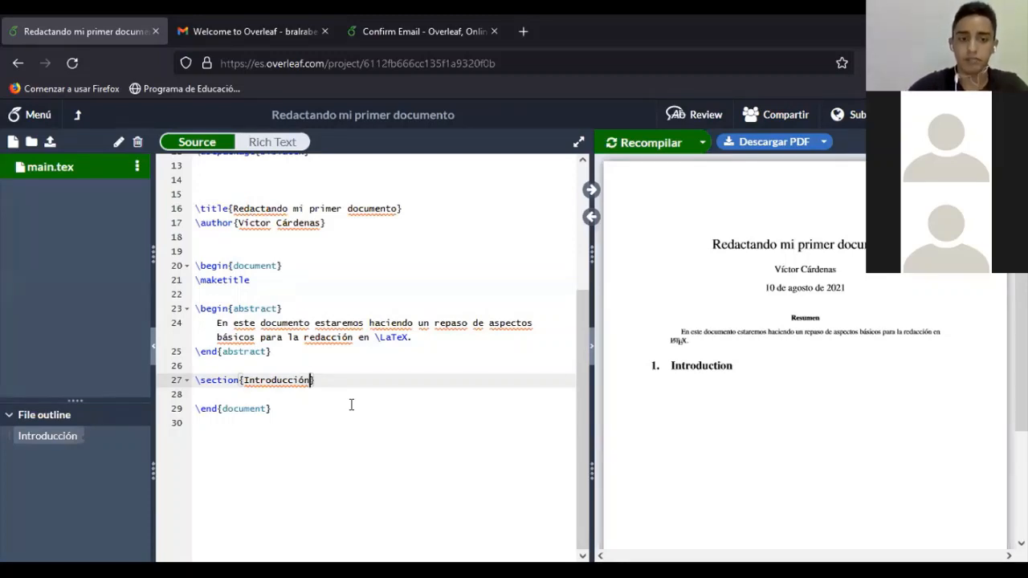
{"action": "triple_click", "coordinate": [329, 385]}
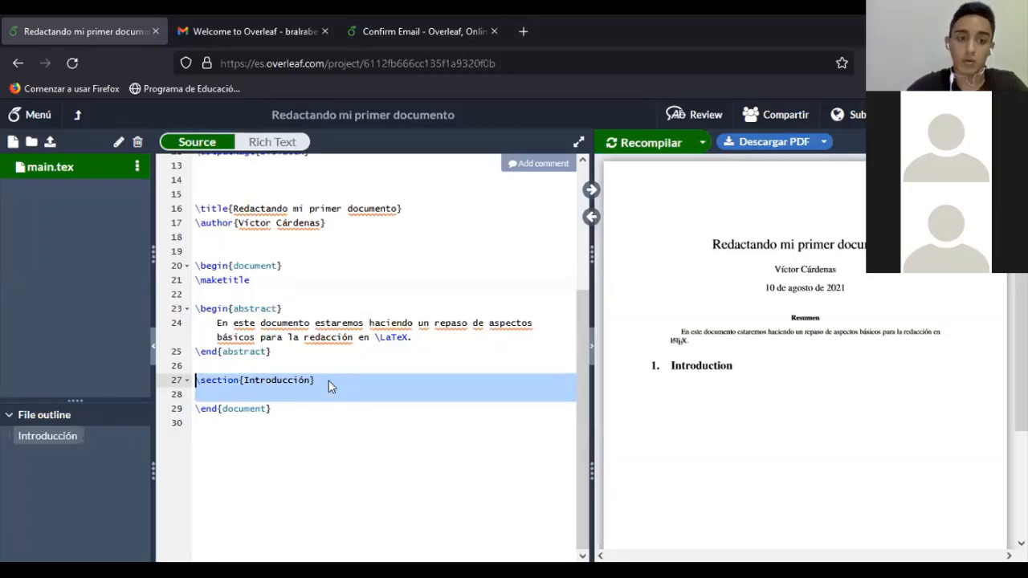
Clear the title argument of the \section command on line 27 and write it again as {Introducción}
{"action": "left_click", "coordinate": [328, 381]}
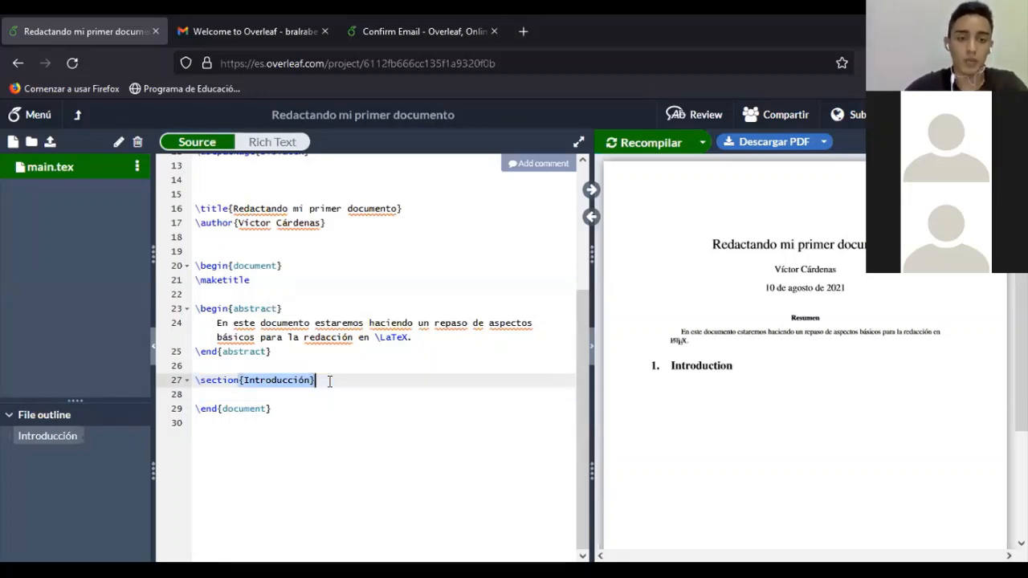
{"action": "key", "text": "Return"}
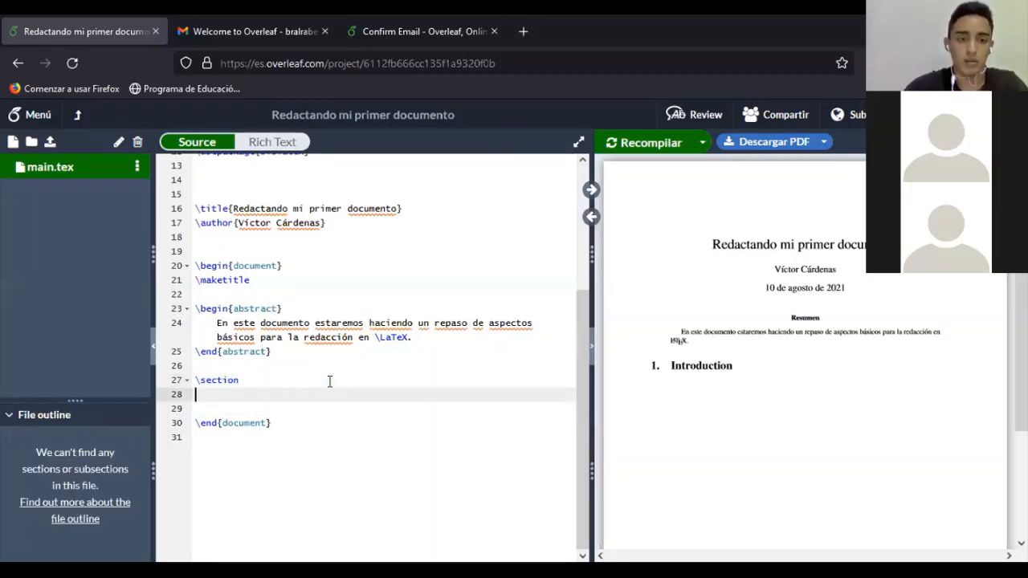
{"action": "left_click", "coordinate": [281, 381]}
{"action": "type", "text": "{"}
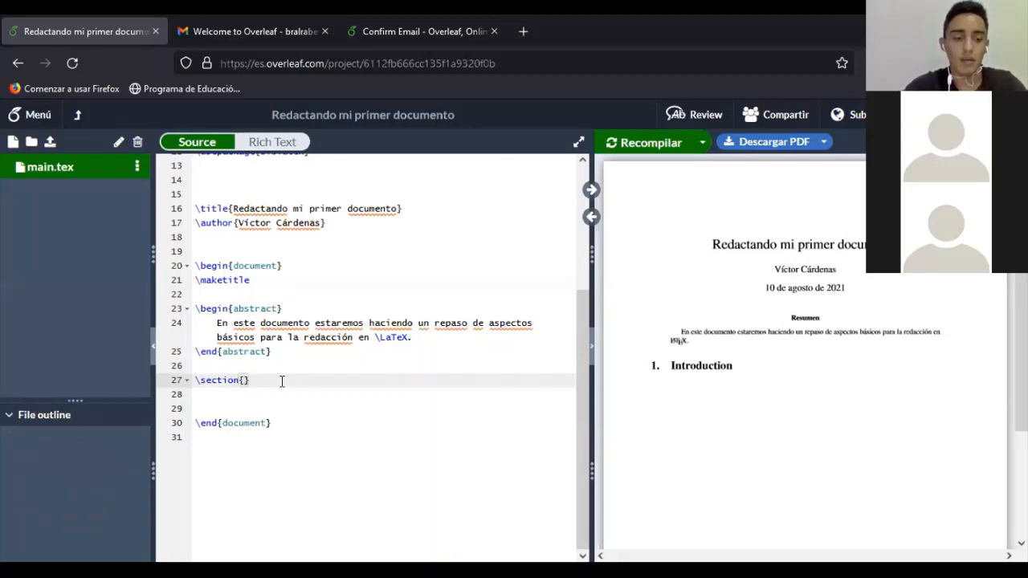
{"action": "type", "text": "Intro"}
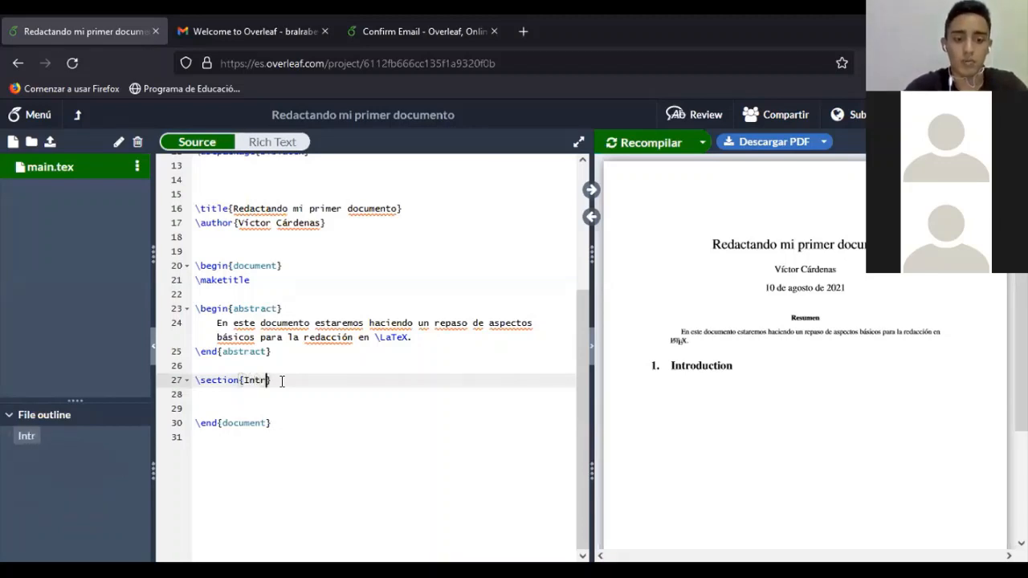
{"action": "type", "text": "ducci"}
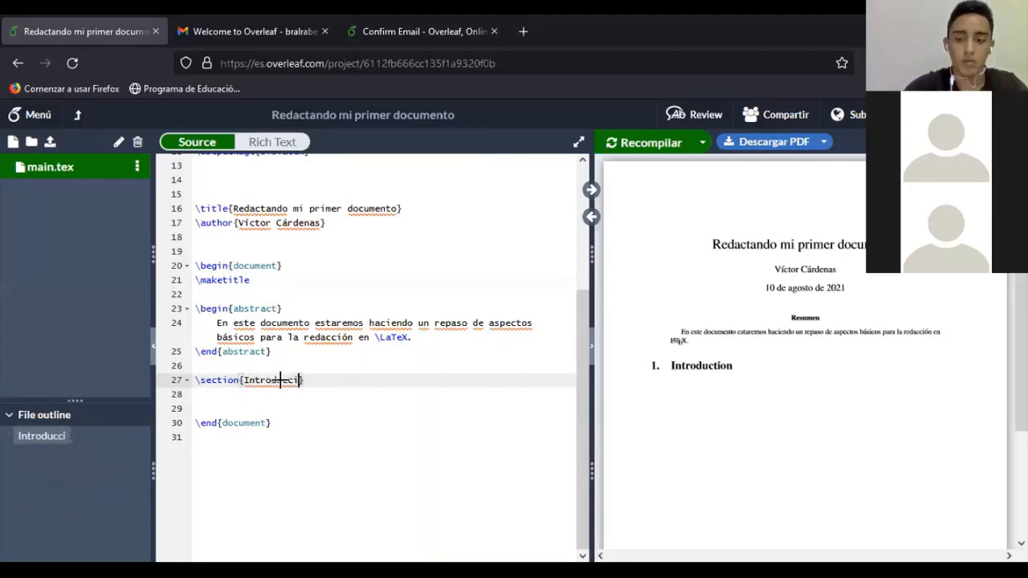
{"action": "type", "text": "ón"}
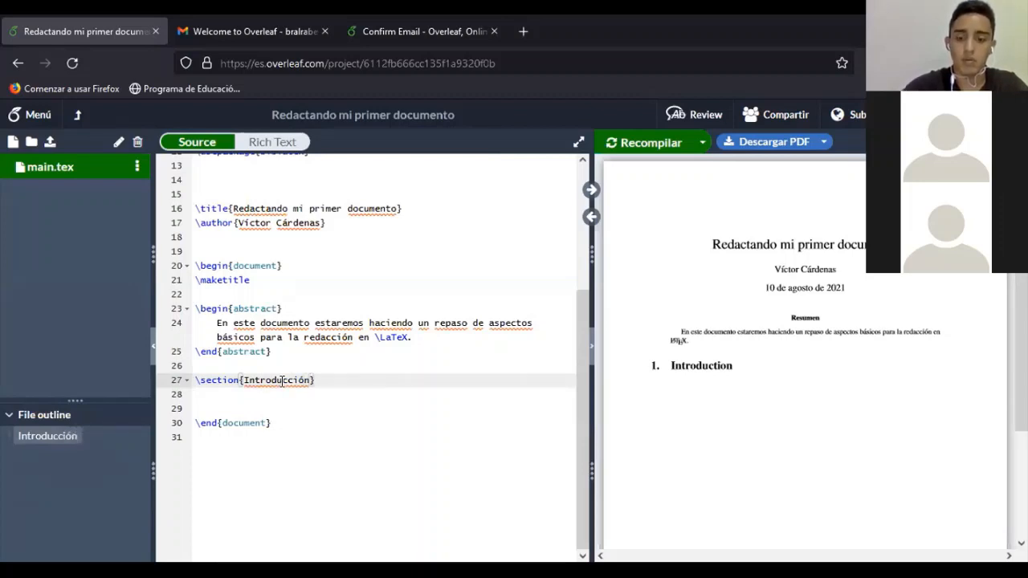
Add a second section on line 29, below the introduction heading, with \section{Sobre teoremas}
{"action": "key", "text": "Return"}
{"action": "key", "text": "Return"}
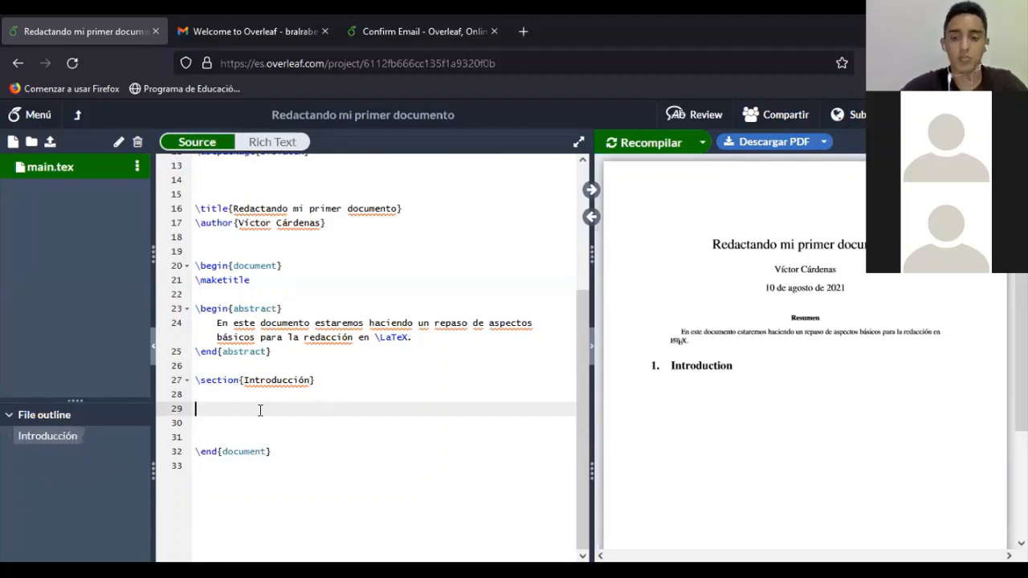
{"action": "type", "text": "\\"}
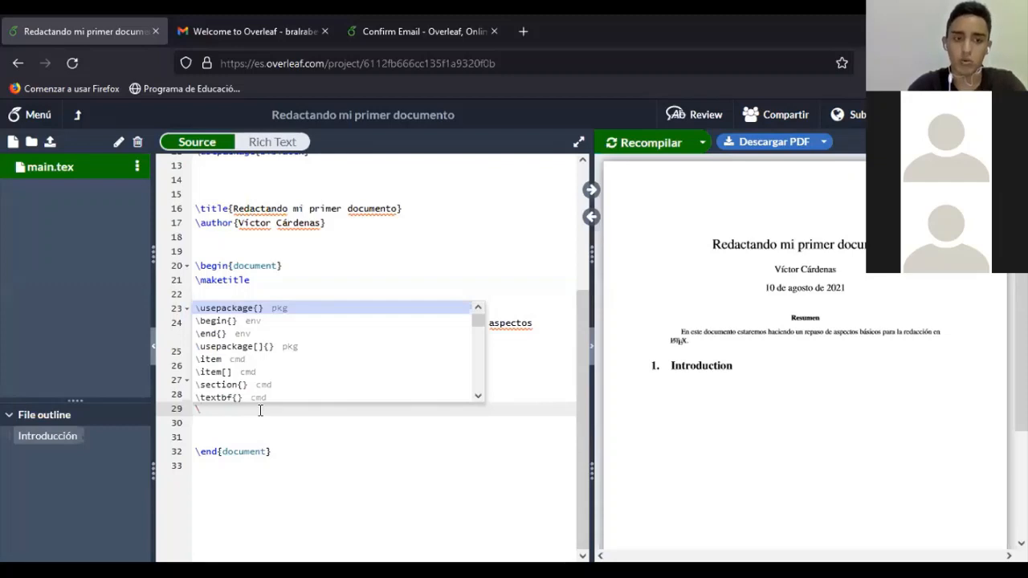
{"action": "type", "text": "secti"}
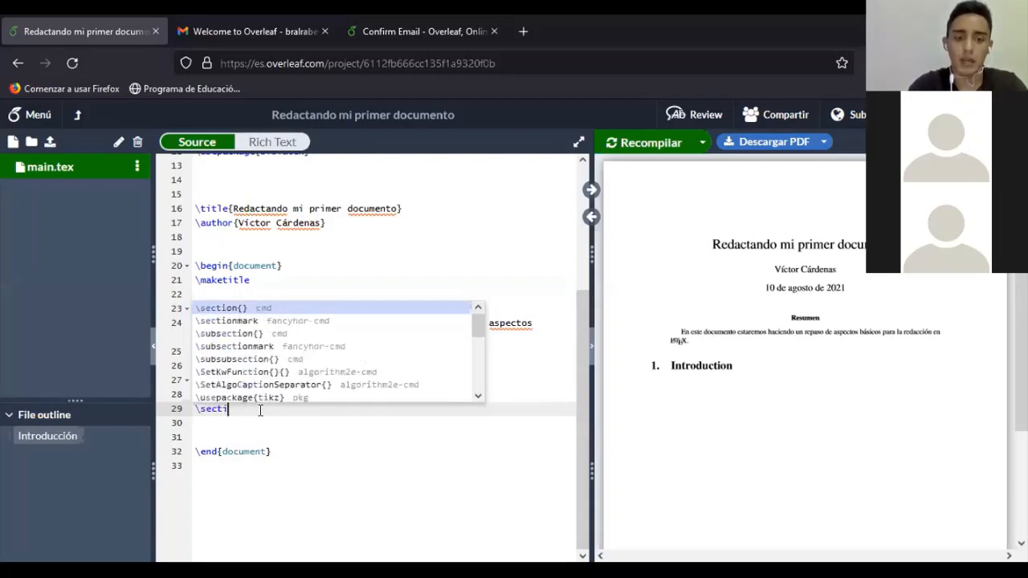
{"action": "type", "text": "on{"}
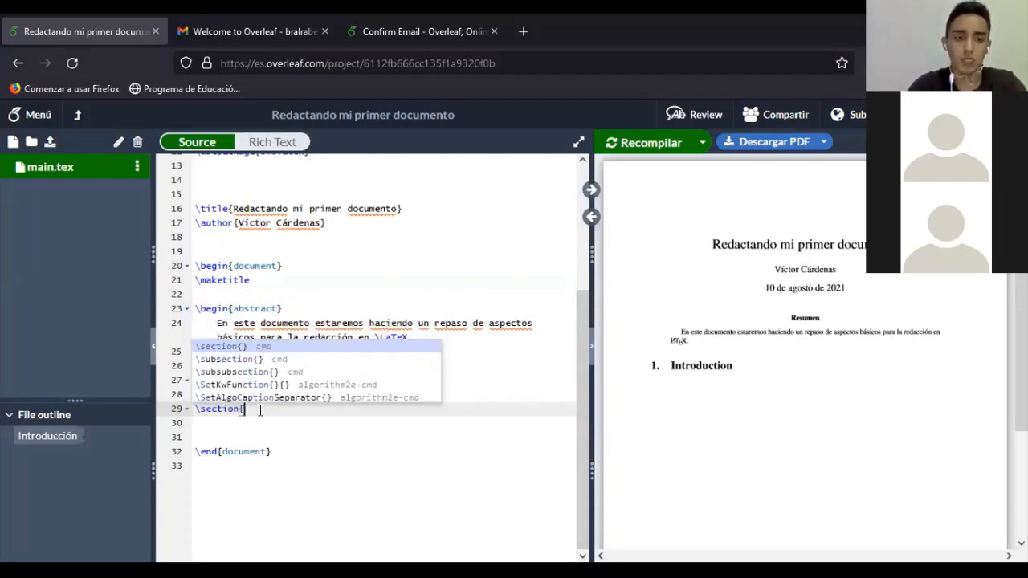
{"action": "key", "text": "Escape"}
{"action": "type", "text": "Sobre"}
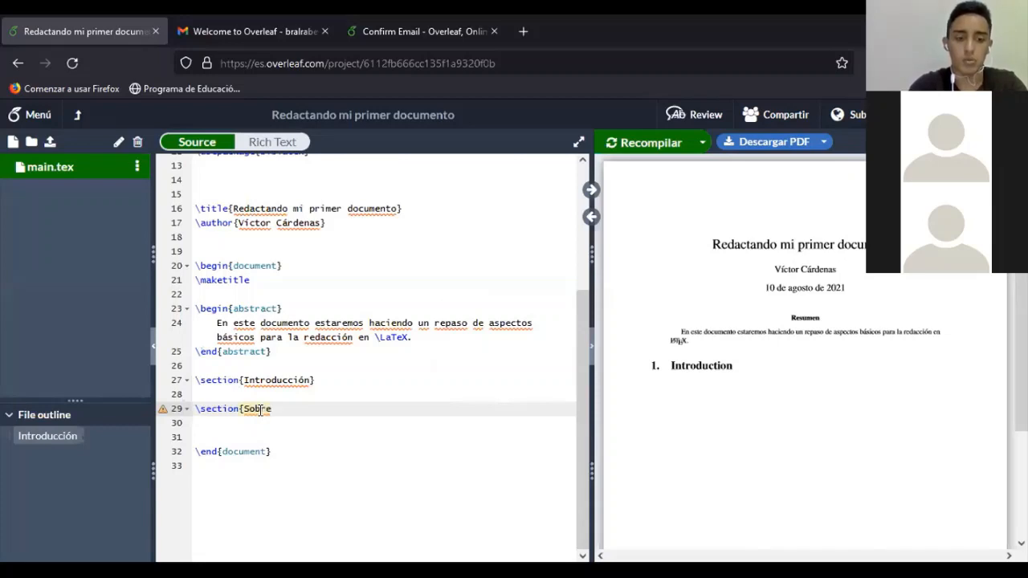
{"action": "type", "text": " t"}
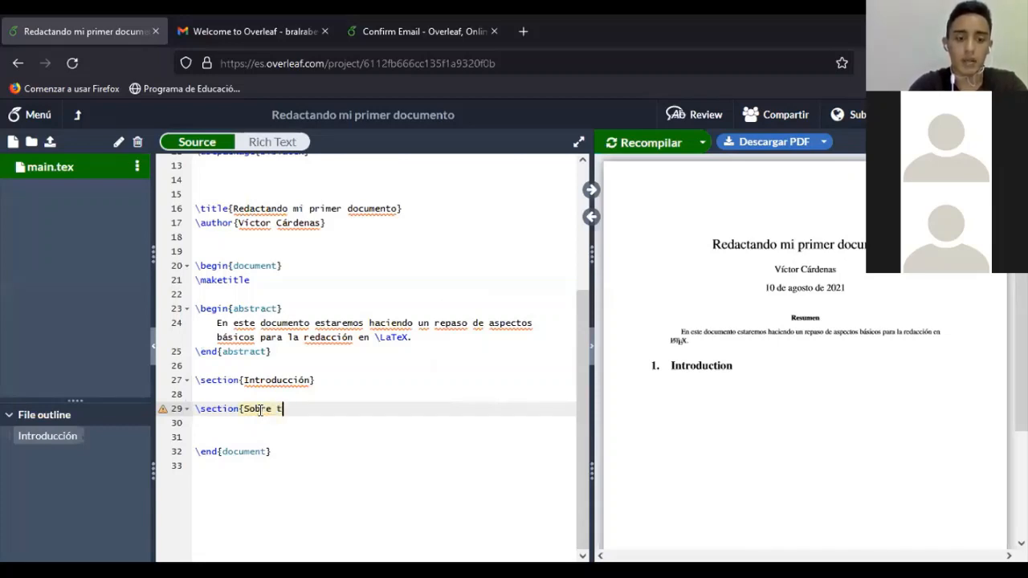
{"action": "type", "text": "emas"}
{"action": "key", "text": "BackSpace"}
{"action": "key", "text": "BackSpace"}
{"action": "key", "text": "BackSpace"}
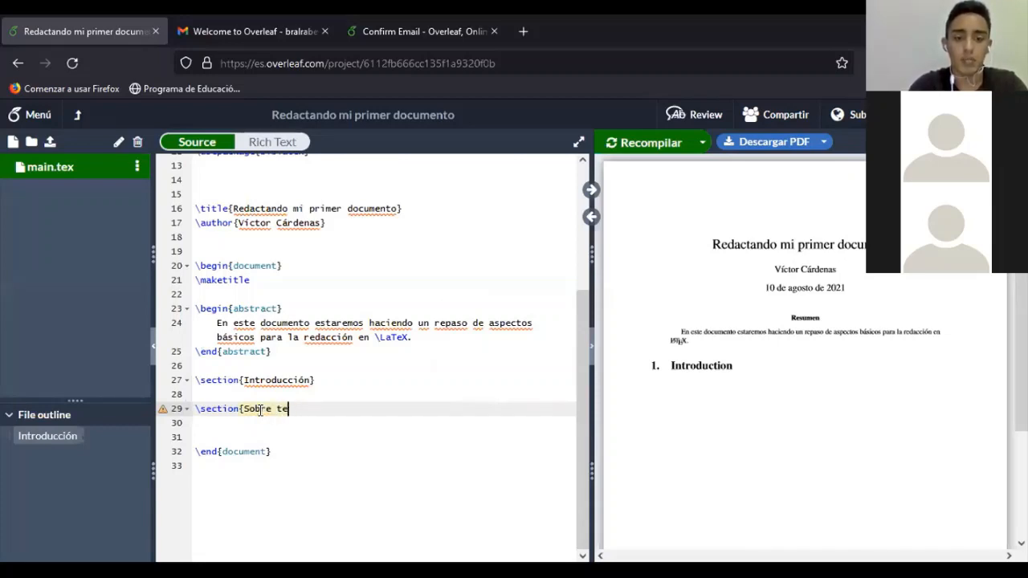
{"action": "type", "text": "oremas"}
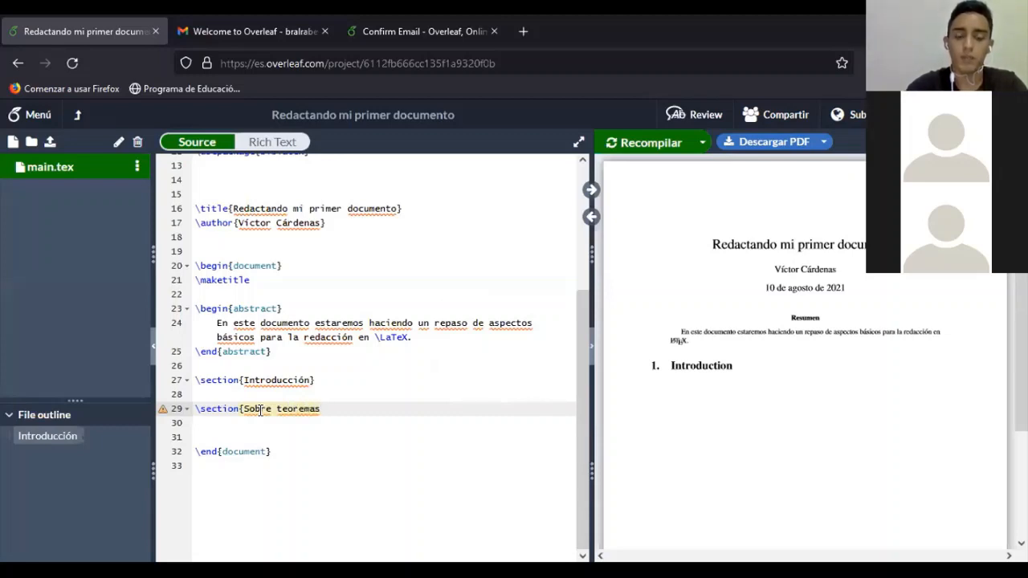
{"action": "type", "text": "}"}
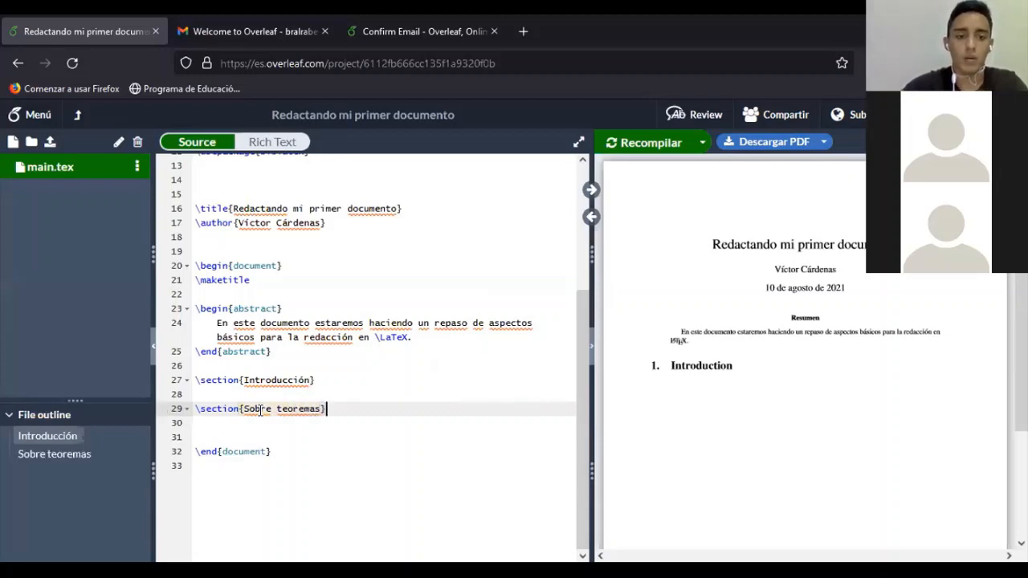
Highlight the title of the Sobre teoremas section and recompile the PDF
{"action": "left_click_drag", "start_coordinate": [277, 409], "coordinate": [323, 409]}
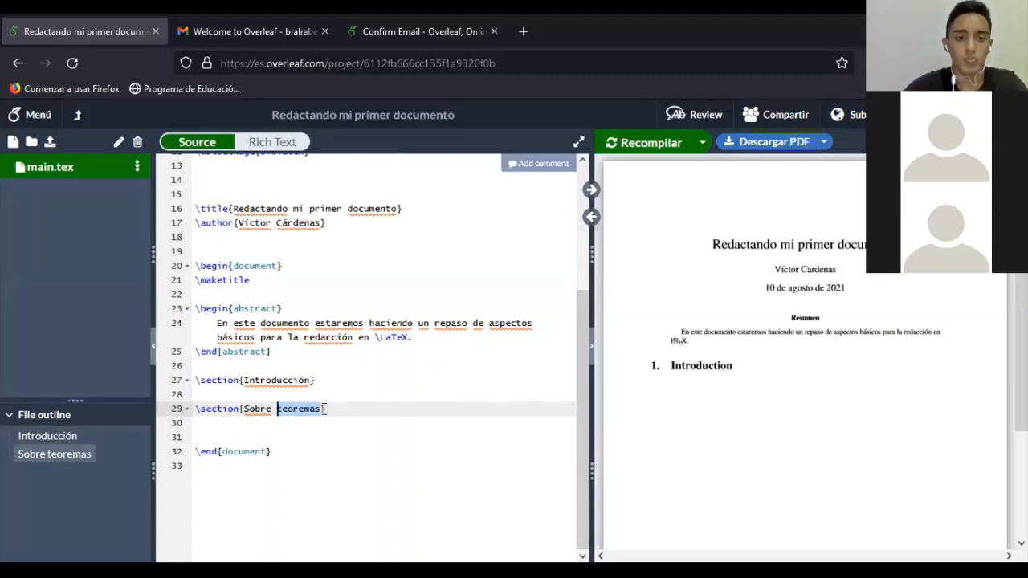
{"action": "double_click", "coordinate": [323, 409]}
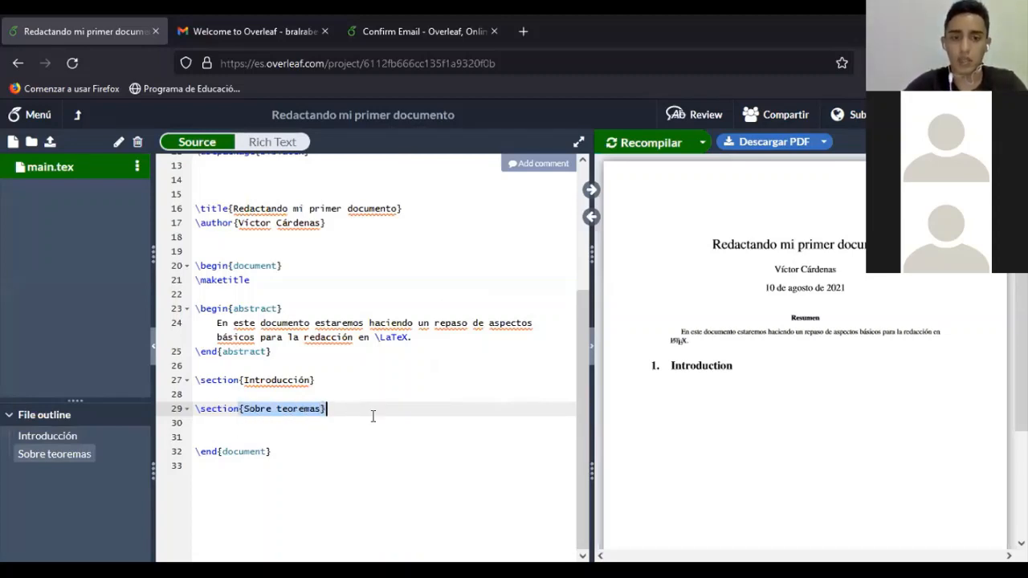
{"action": "left_click", "coordinate": [649, 147]}
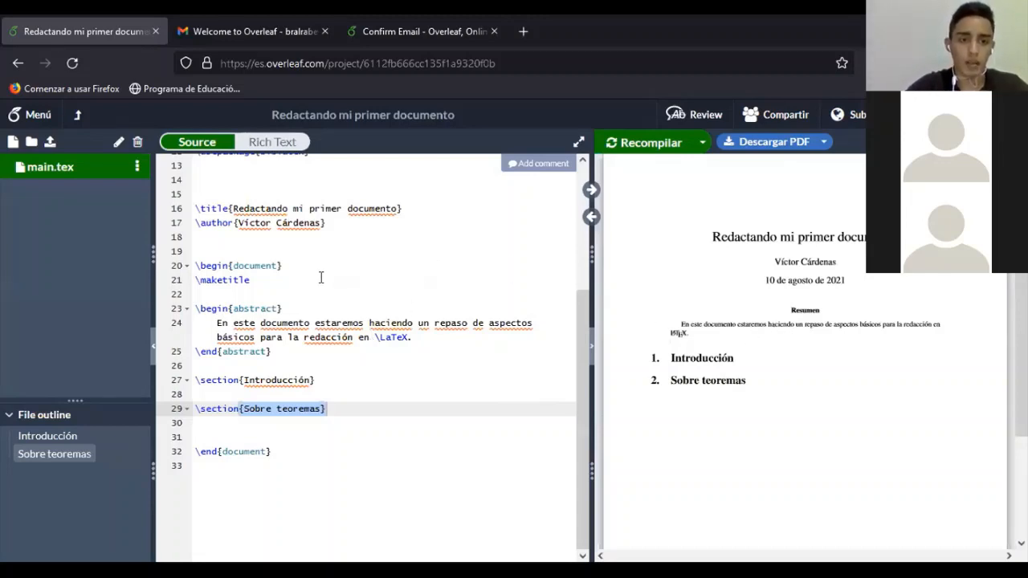
Insert the \tableofcontents command on line 27, between the abstract and the first section, and recompile the PDF
{"action": "left_click", "coordinate": [285, 351]}
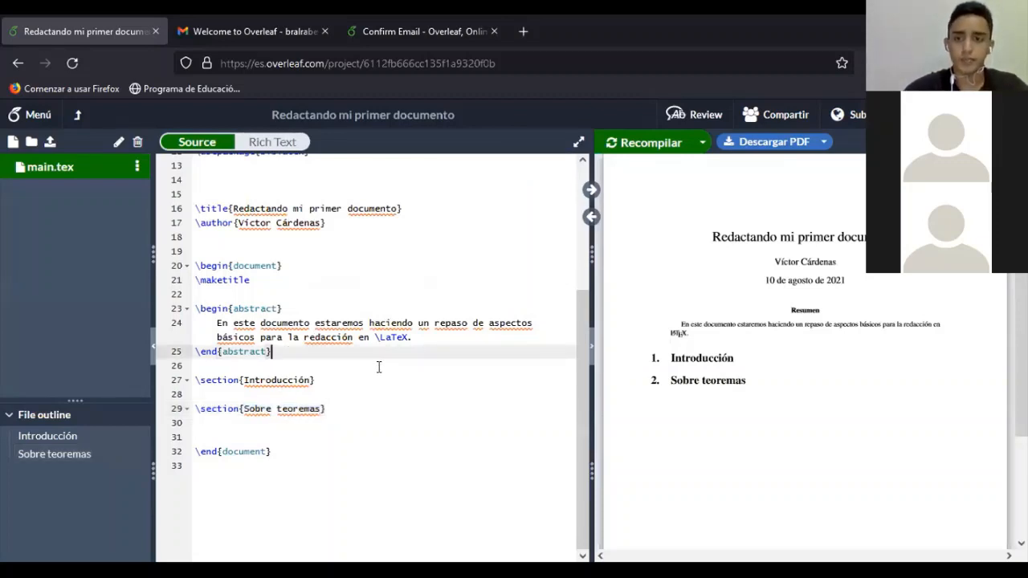
{"action": "key", "text": "Return"}
{"action": "key", "text": "Return"}
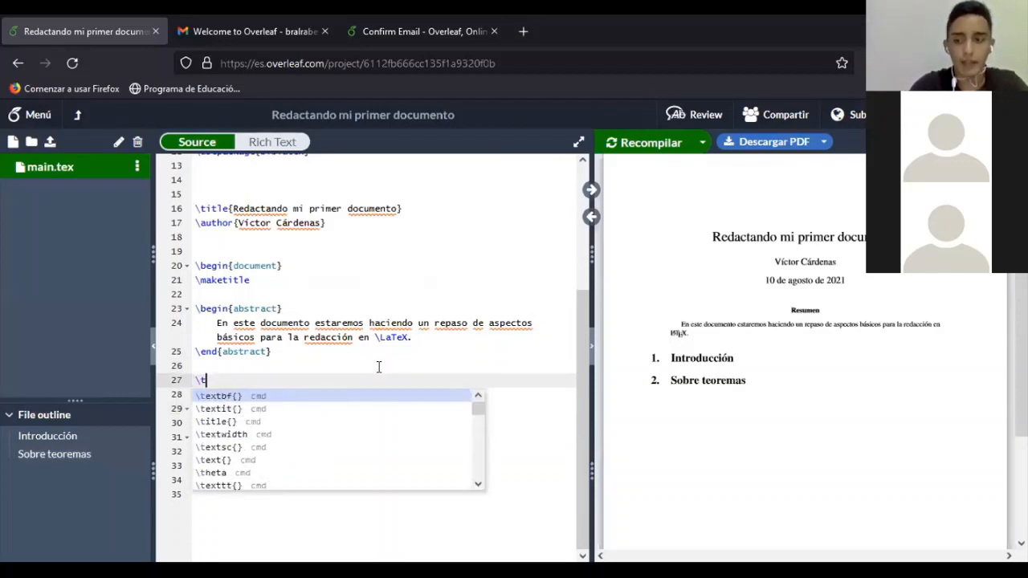
{"action": "type", "text": "able"}
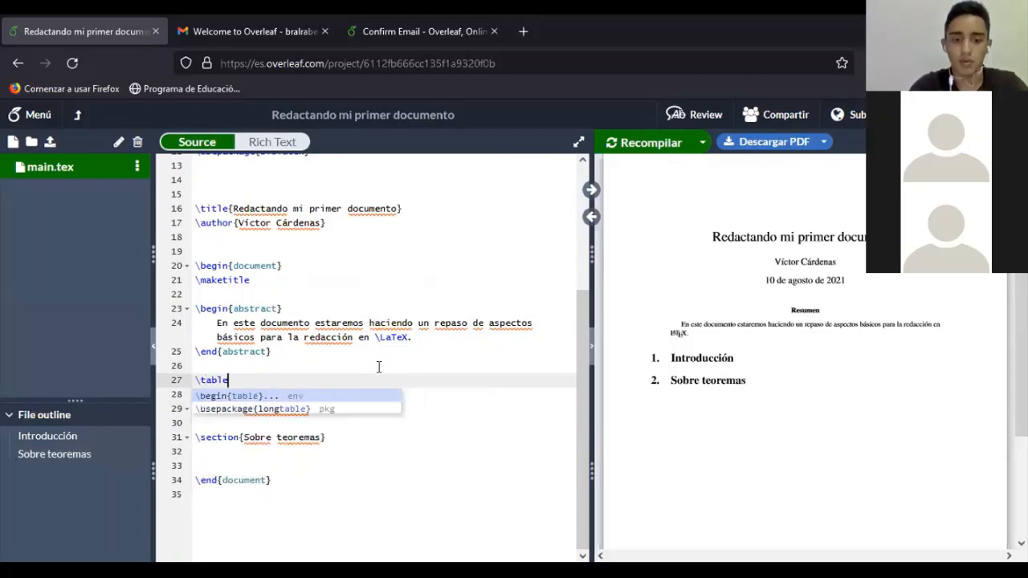
{"action": "type", "text": "ofconte"}
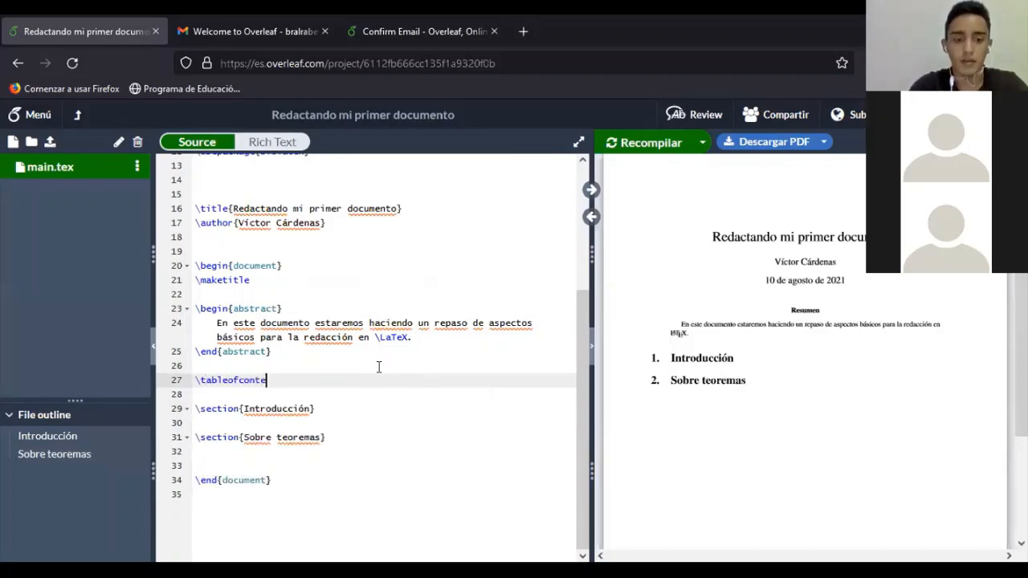
{"action": "type", "text": "nts"}
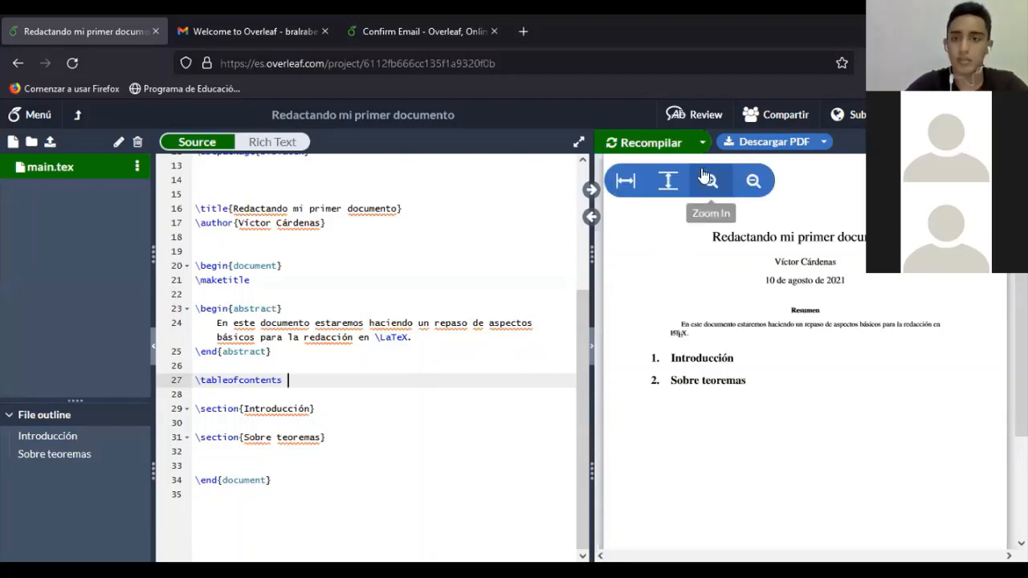
{"action": "left_click", "coordinate": [642, 146]}
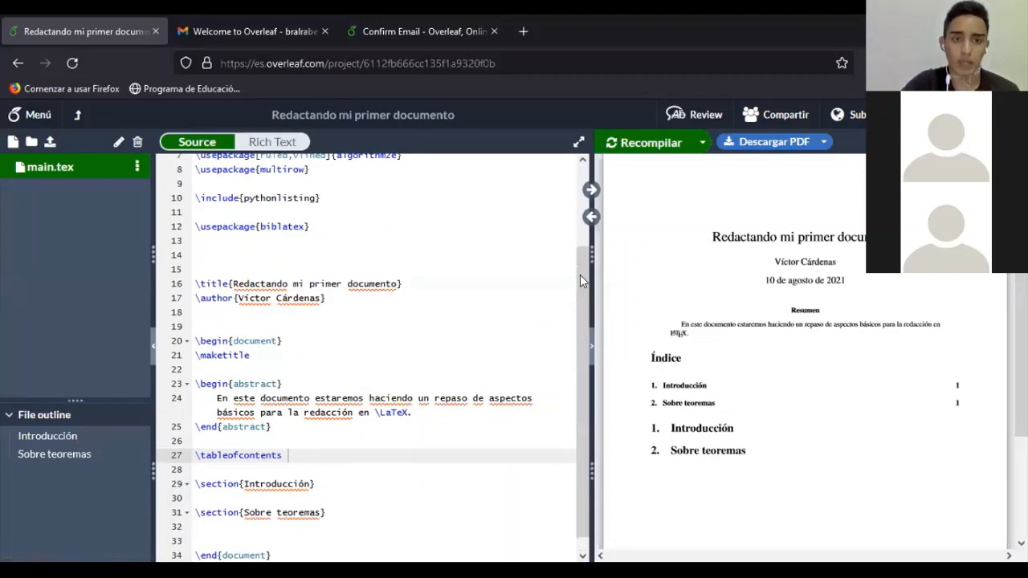
Cut the \usepackage[spanish]{babel} command from line 3 of the preamble, leaving the line empty, and recompile the PDF
{"action": "left_click_drag", "start_coordinate": [580, 275], "coordinate": [591, 191]}
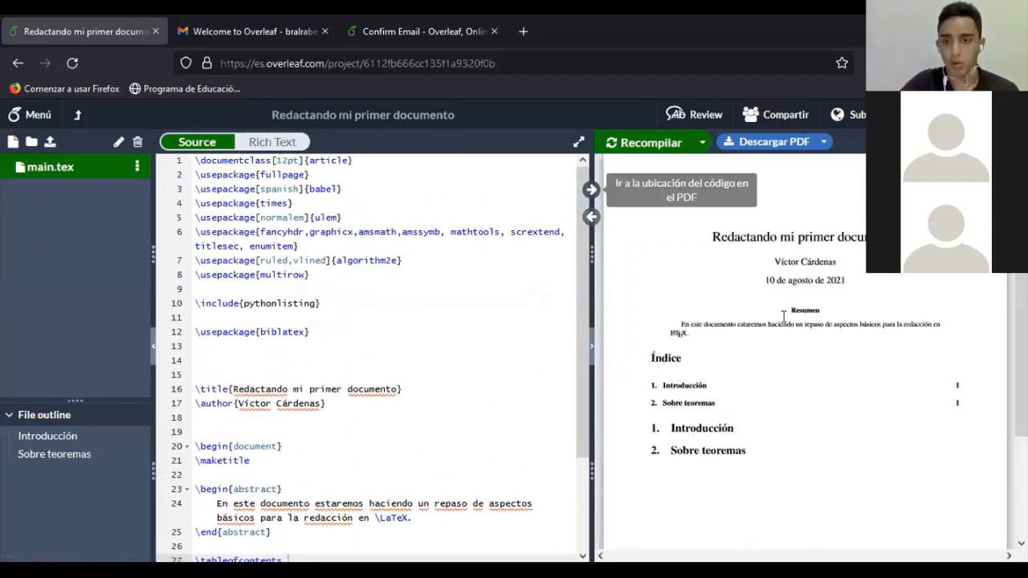
{"action": "left_click", "coordinate": [591, 190]}
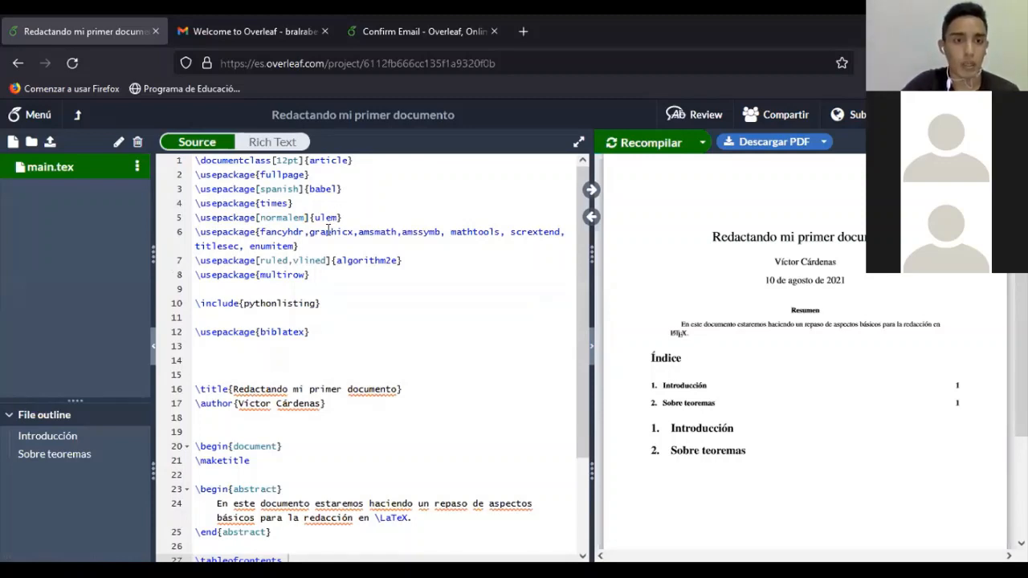
{"action": "left_click", "coordinate": [348, 188]}
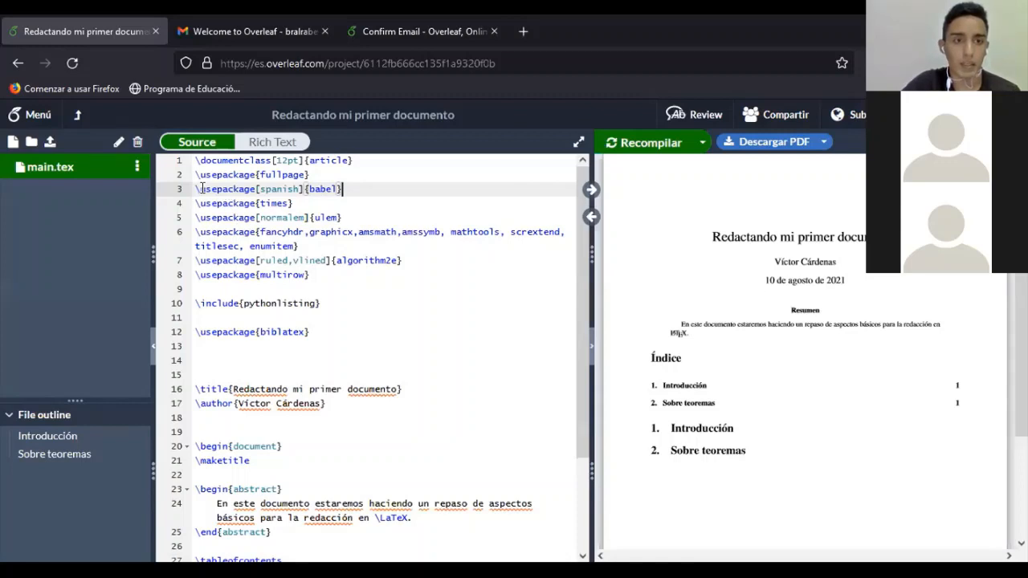
{"action": "left_click_drag", "start_coordinate": [196, 188], "coordinate": [347, 189]}
{"action": "left_click", "coordinate": [347, 189]}
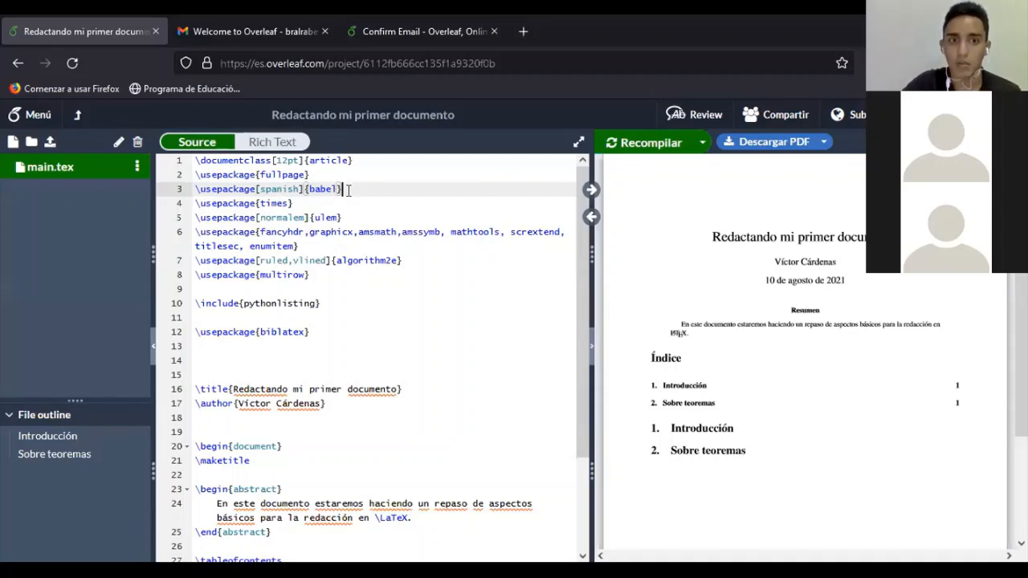
{"action": "left_click_drag", "start_coordinate": [348, 189], "coordinate": [195, 189]}
{"action": "key", "text": "ctrl+c"}
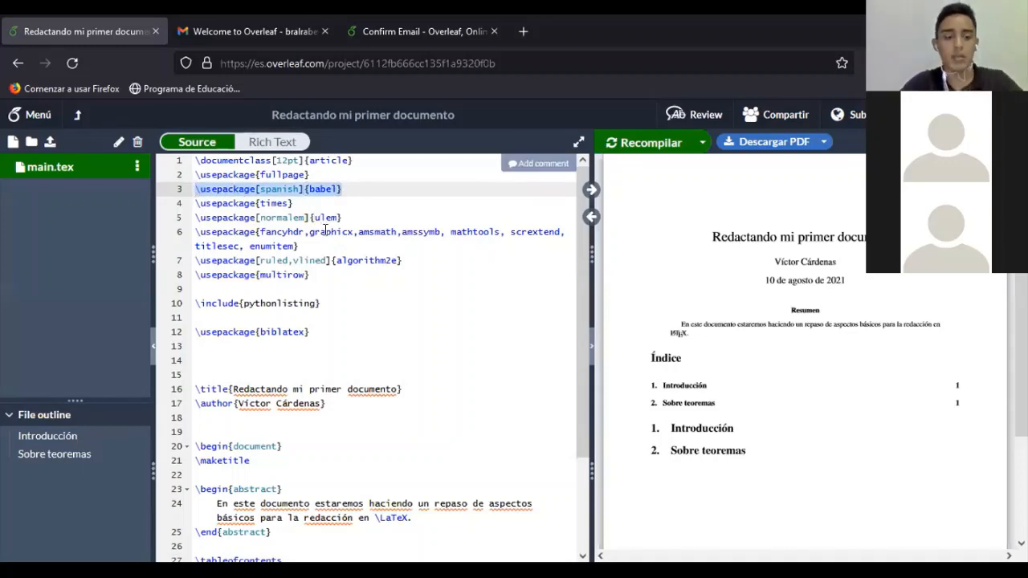
{"action": "key", "text": "BackSpace"}
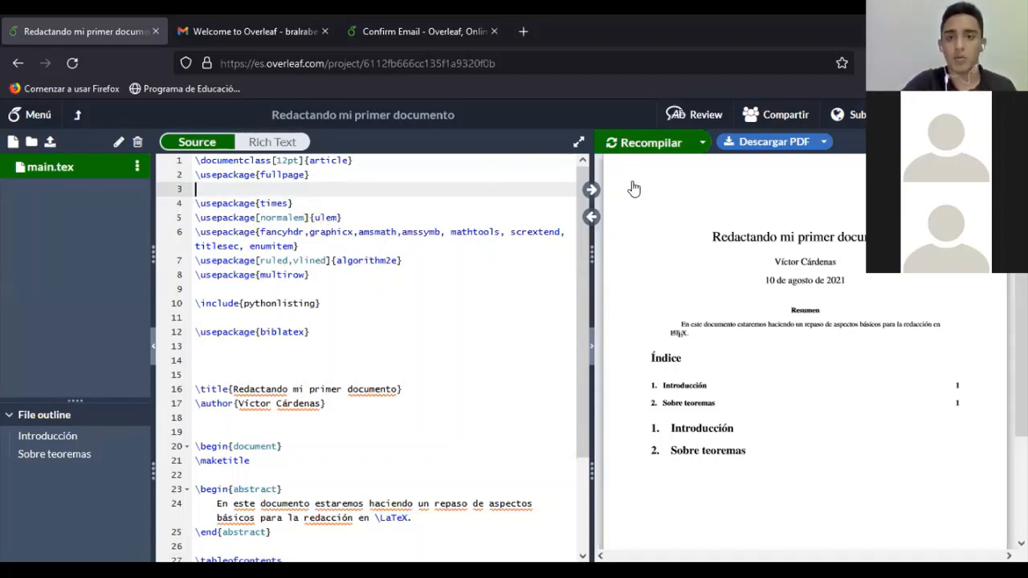
{"action": "left_click", "coordinate": [638, 146]}
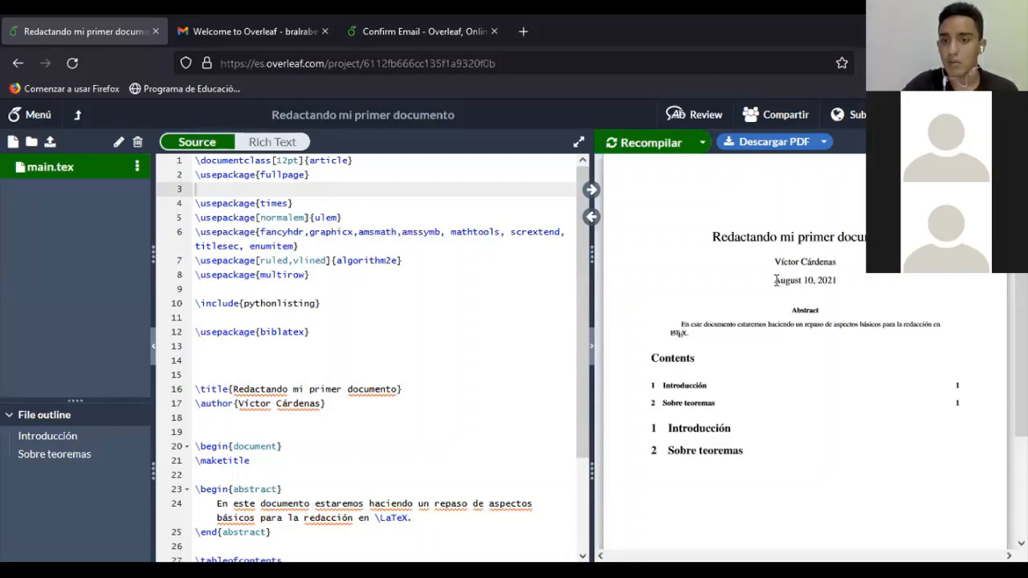
Highlight the date in the PDF, paste \usepackage[spanish]{babel} back on line 3 and recompile
{"action": "left_click_drag", "start_coordinate": [774, 280], "coordinate": [803, 293]}
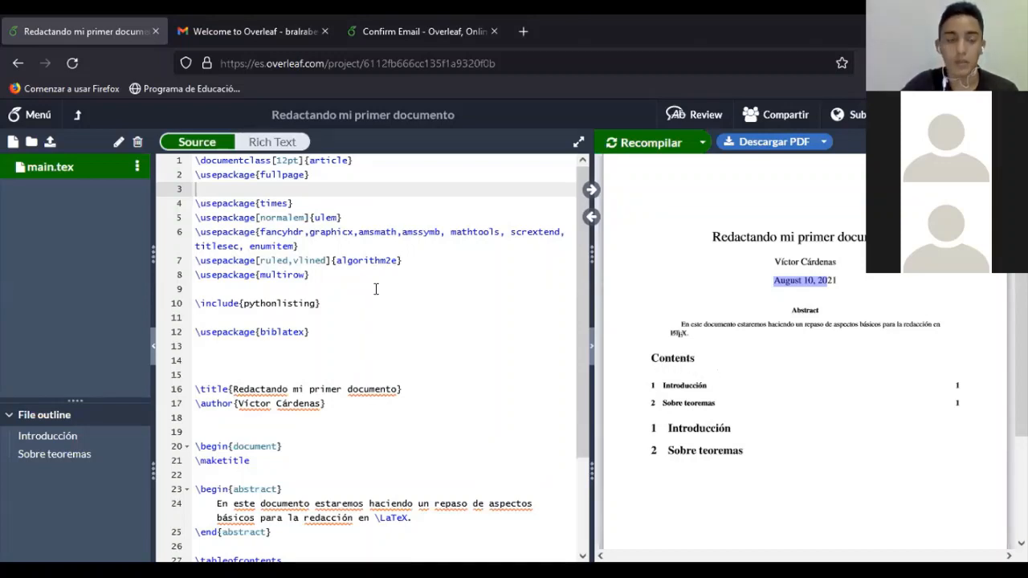
{"action": "left_click", "coordinate": [301, 189]}
{"action": "key", "text": "ctrl+v"}
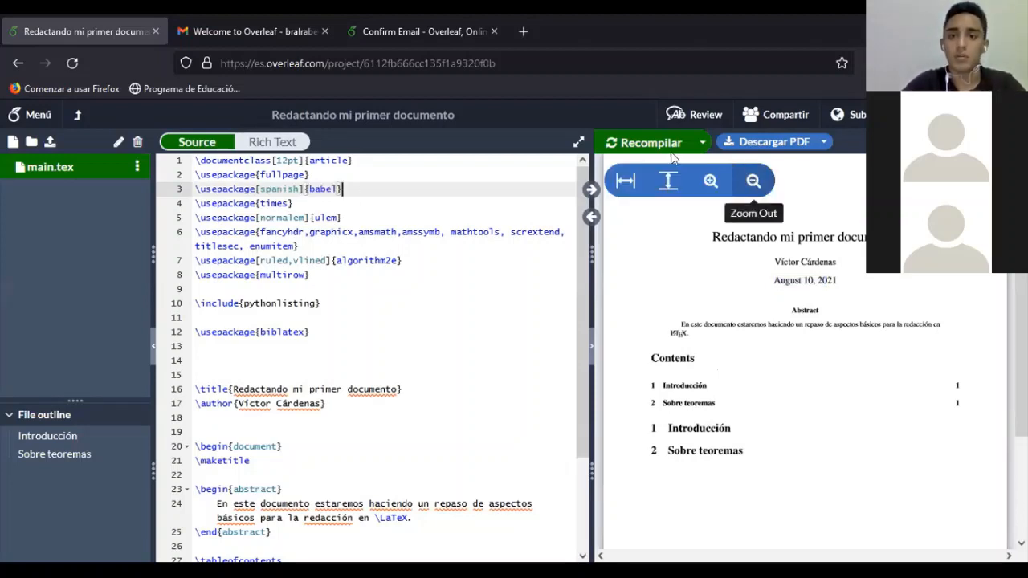
{"action": "left_click", "coordinate": [648, 142]}
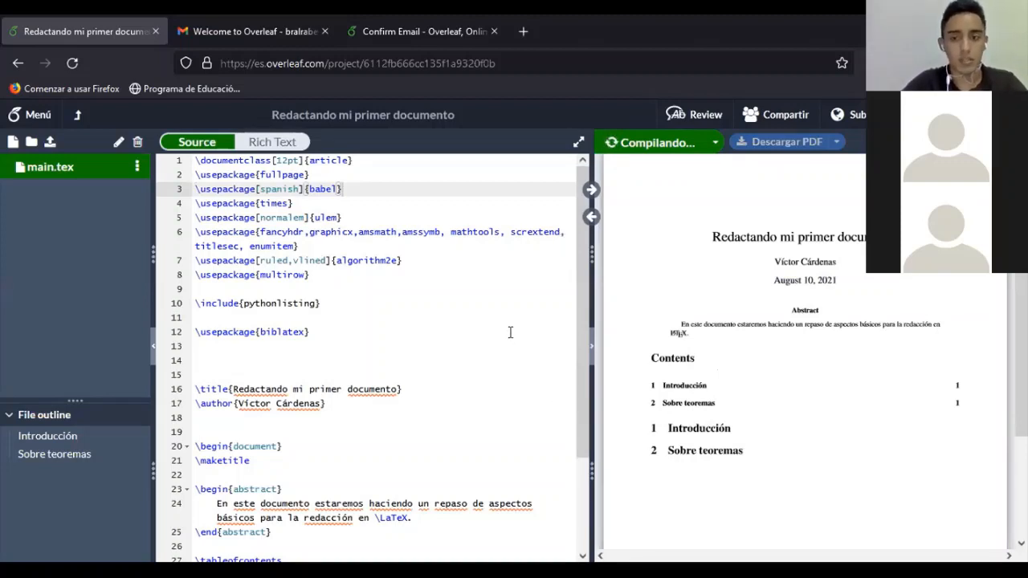
{"action": "scroll", "coordinate": [512, 329], "scroll_direction": "down", "scroll_amount": 3}
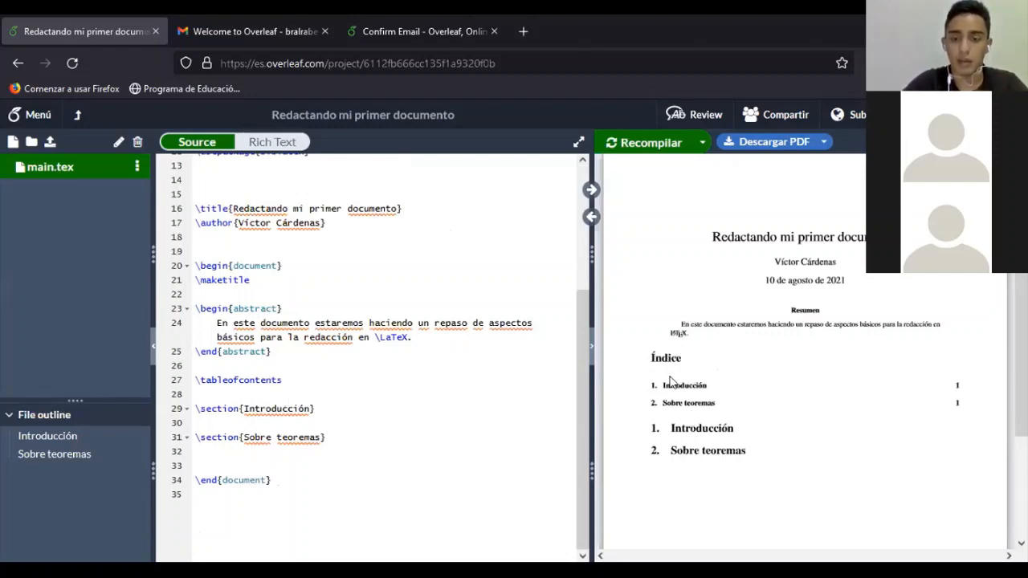
Insert two blank lines below the Sobre teoremas section heading
{"action": "scroll", "coordinate": [687, 393], "scroll_direction": "down", "scroll_amount": 3}
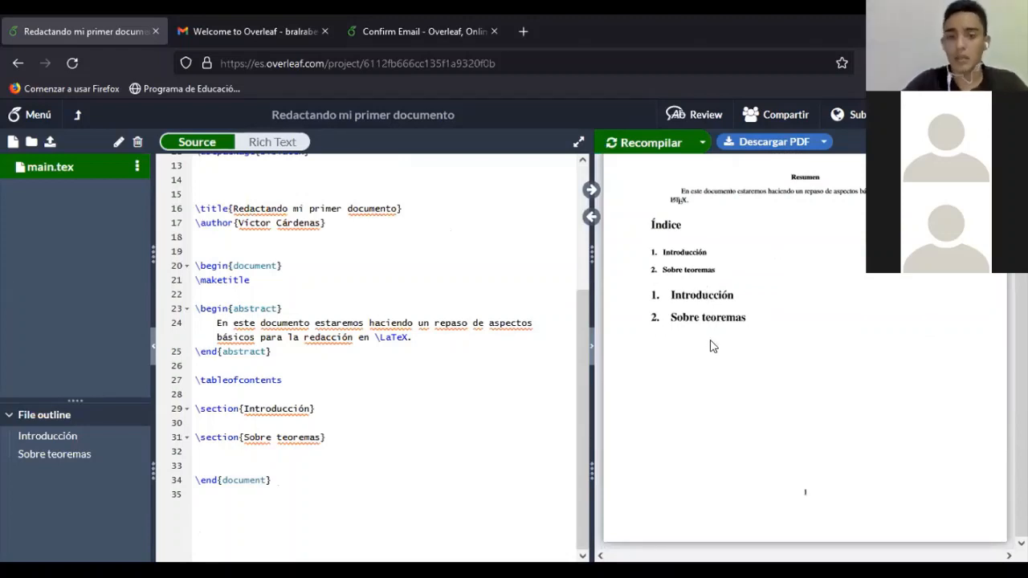
{"action": "left_click", "coordinate": [349, 435]}
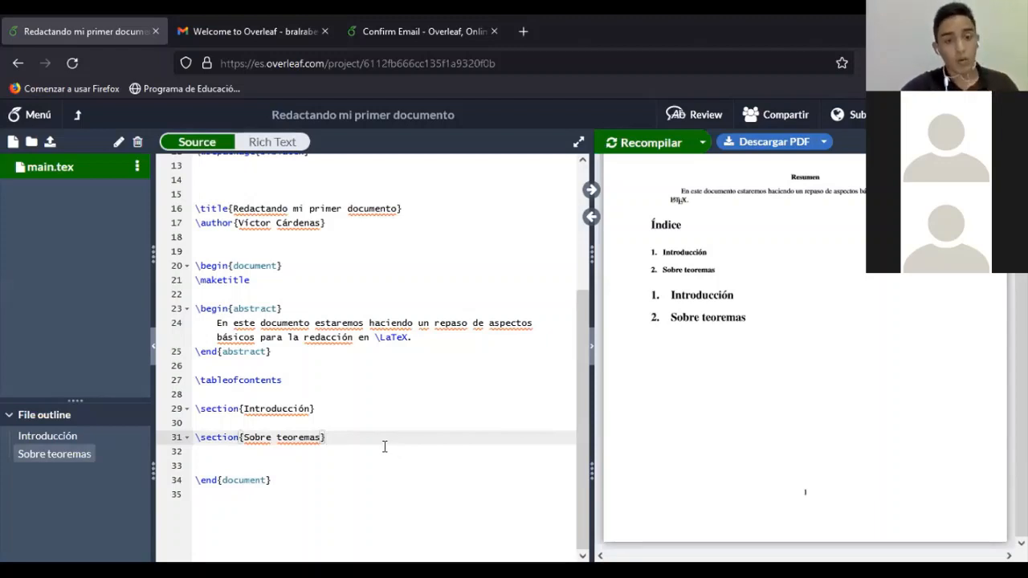
{"action": "key", "text": "Return"}
{"action": "key", "text": "Return"}
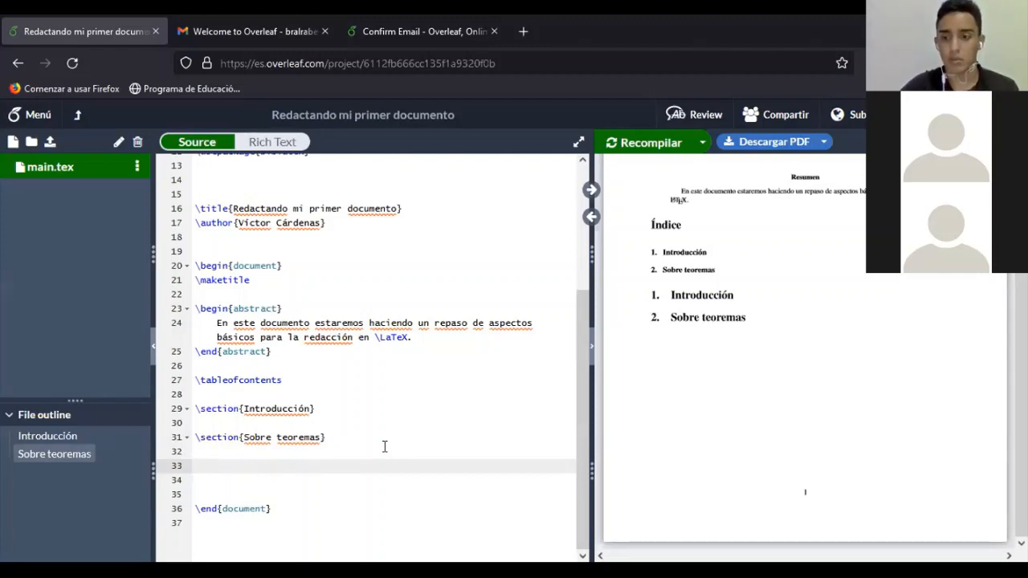
Below the biblatex package, declare with \newtheorem definition (Definición) and theorem (Teorema) numbered by section, corollary (Corolario) numbered by theorem, and lemma (Lema) sharing theorem's counter
{"action": "scroll", "coordinate": [370, 426], "scroll_direction": "up", "scroll_amount": 3}
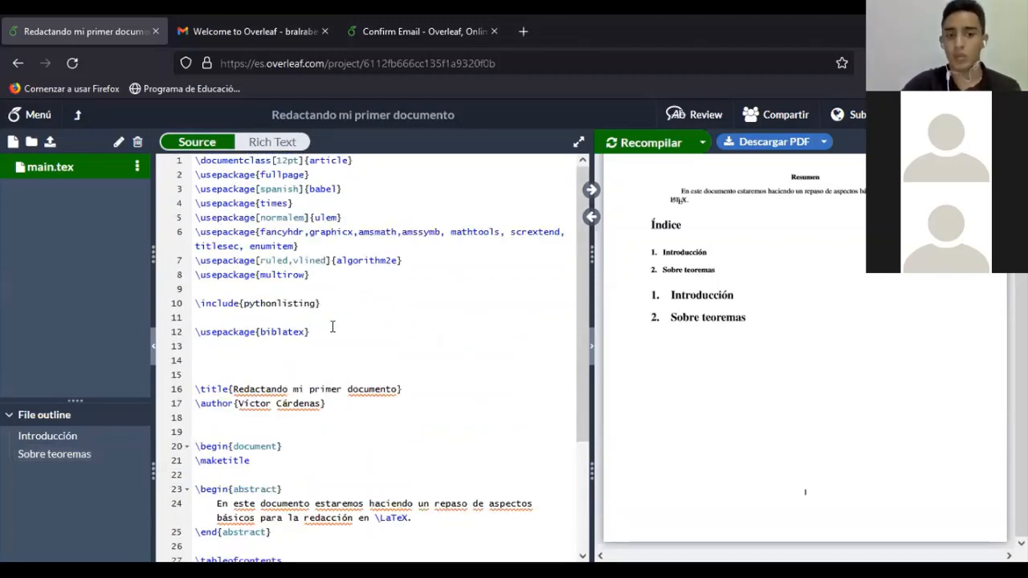
{"action": "double_click", "coordinate": [334, 329]}
{"action": "left_click", "coordinate": [334, 328]}
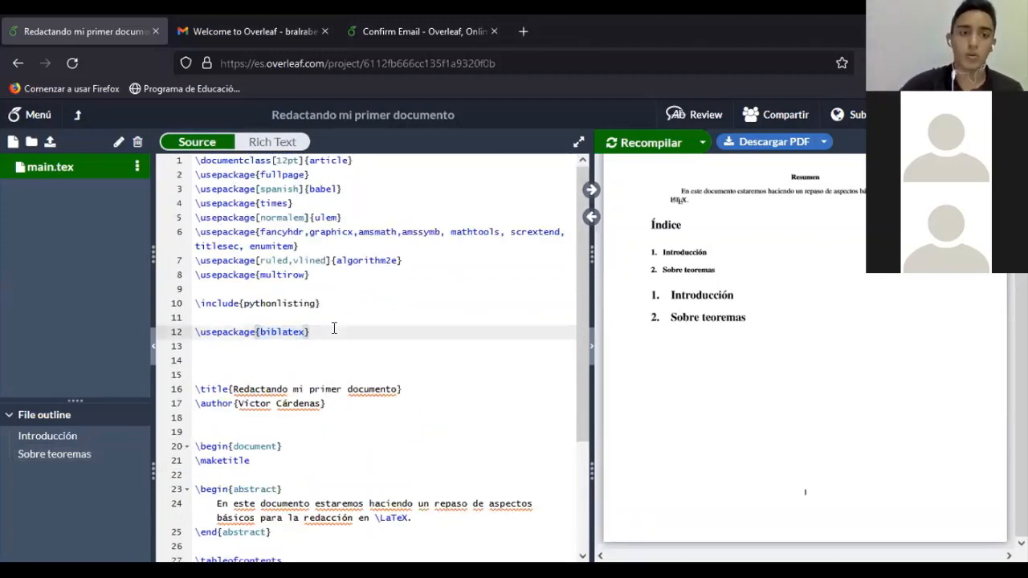
{"action": "key", "text": "Return"}
{"action": "key", "text": "Return"}
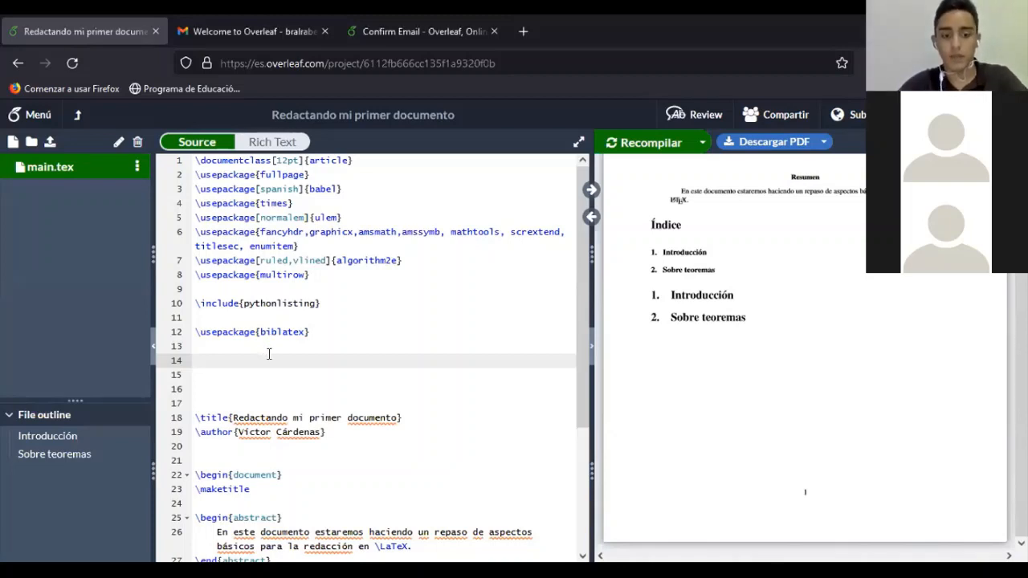
{"action": "type", "text": "\\newtheorem{definition}{Definición}[section] \\newtheorem{theorem}{Teorema}[section] \\newtheorem{corollary}{Corolario}[theorem] \\newtheorem{lemma}[theorem]{Lema}"}
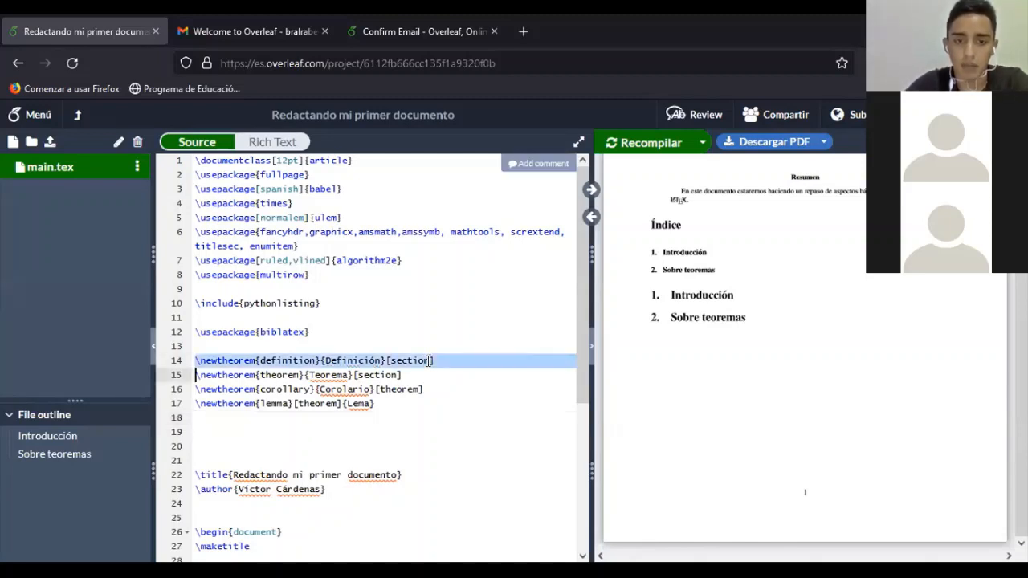
Highlight the definition declaration on line 14 of the preamble and its printed name Definición
{"action": "triple_click", "coordinate": [426, 360]}
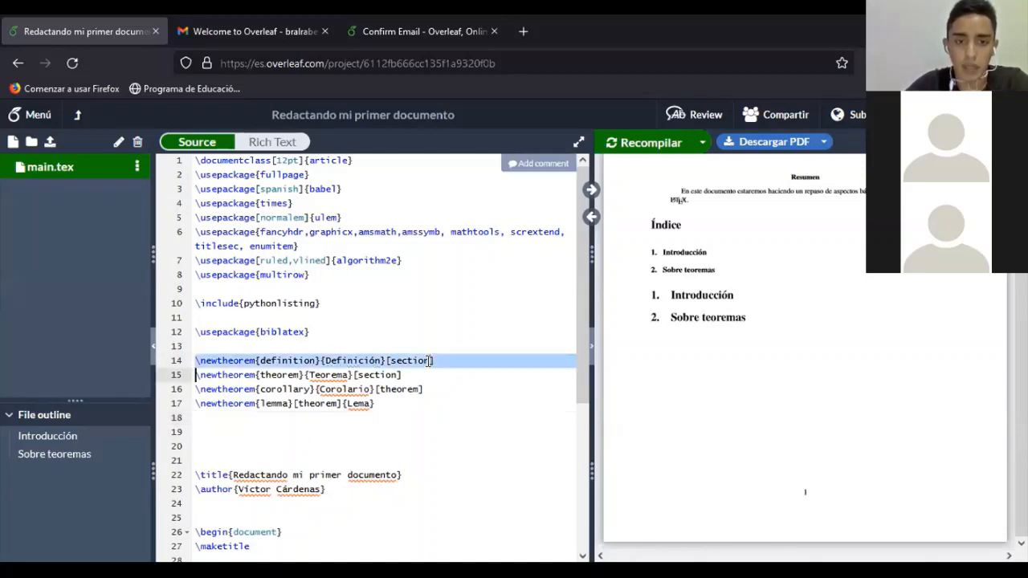
{"action": "double_click", "coordinate": [340, 363]}
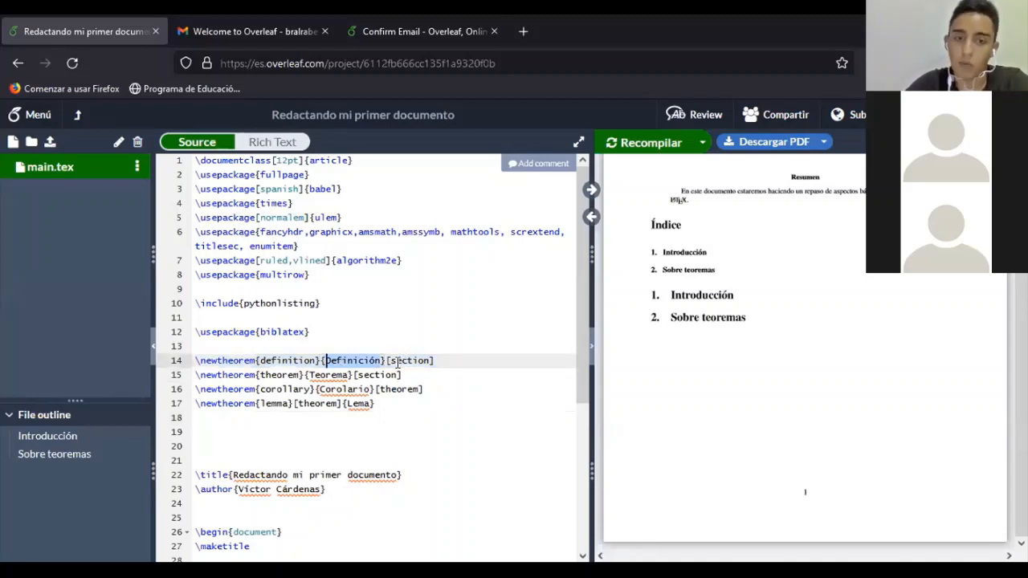
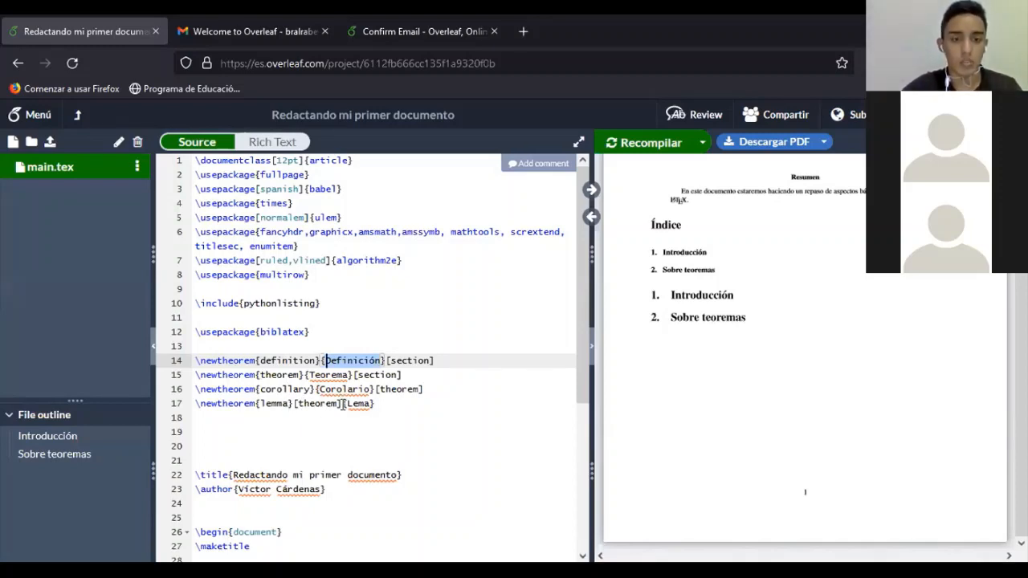
Add another blank line under the Sobre teoremas heading and start a \begin command on line 39
{"action": "scroll", "coordinate": [345, 402], "scroll_direction": "down", "scroll_amount": 2}
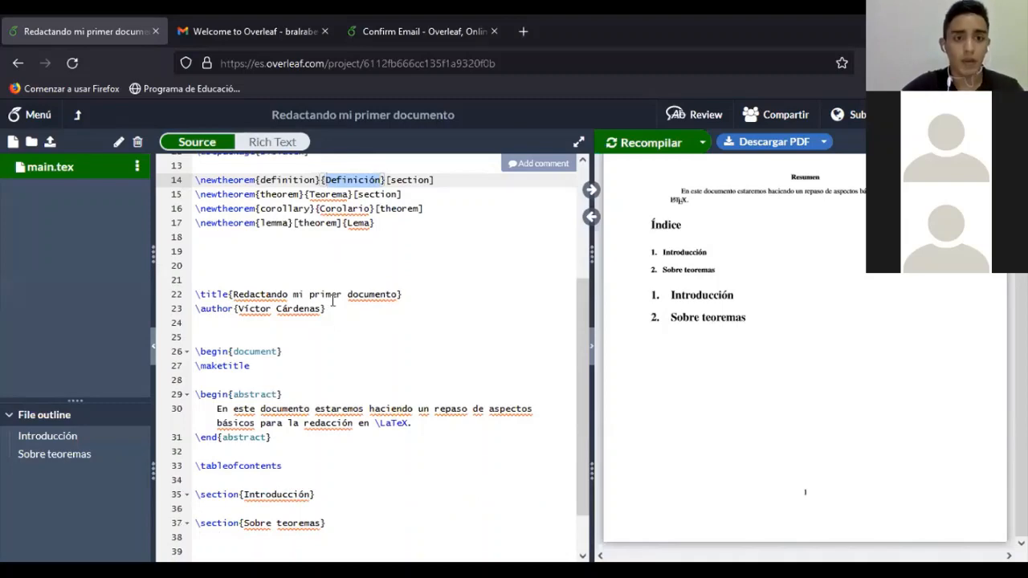
{"action": "scroll", "coordinate": [335, 289], "scroll_direction": "down", "scroll_amount": 5}
{"action": "scroll", "coordinate": [360, 282], "scroll_direction": "up", "scroll_amount": 2}
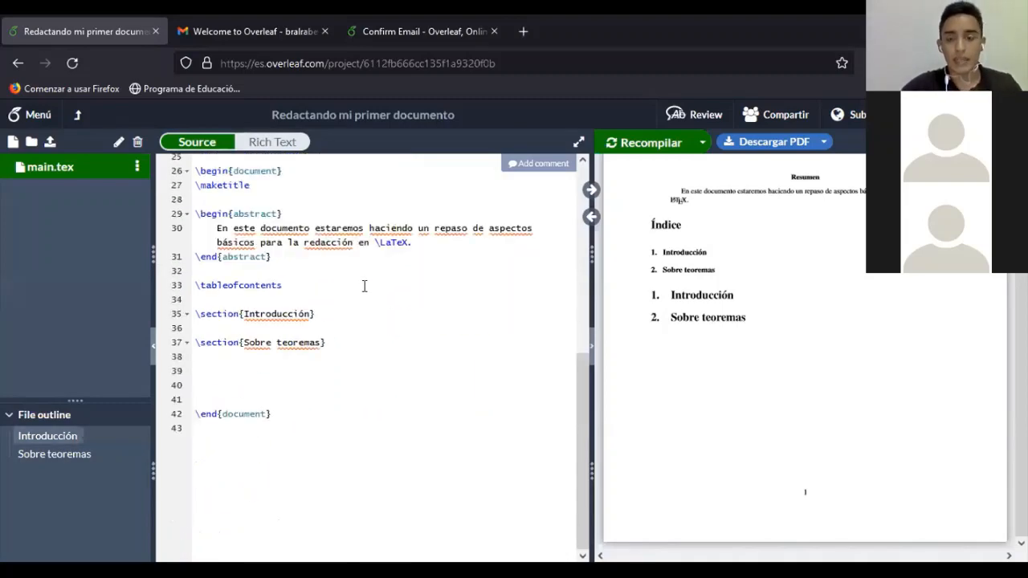
{"action": "scroll", "coordinate": [375, 302], "scroll_direction": "up", "scroll_amount": 2}
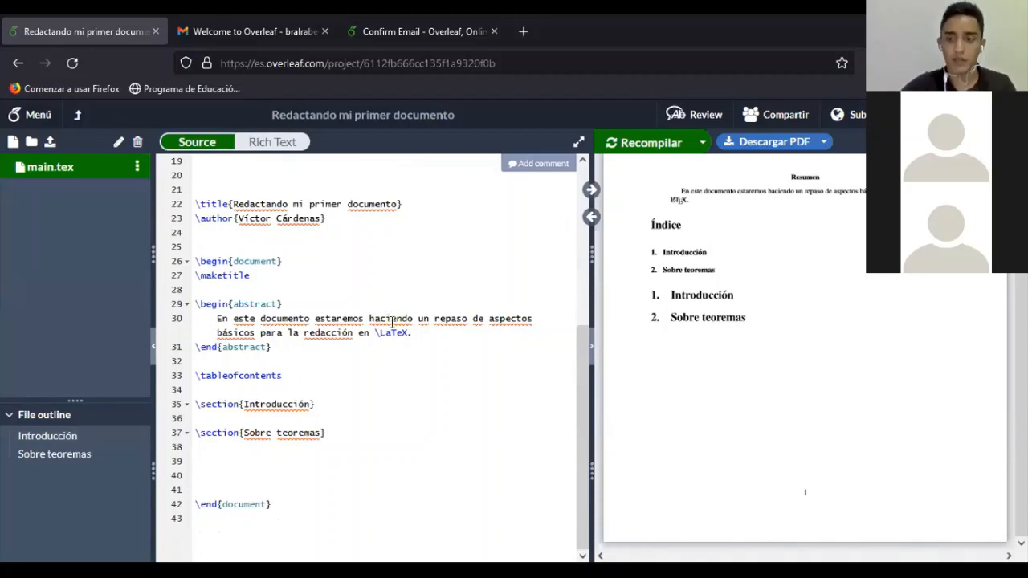
{"action": "scroll", "coordinate": [387, 353], "scroll_direction": "down", "scroll_amount": 2}
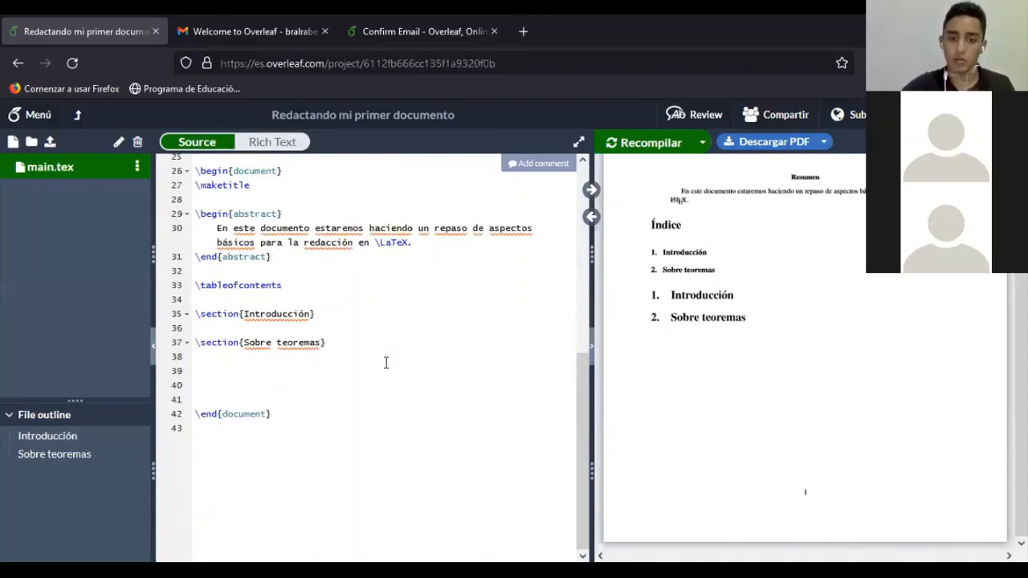
{"action": "scroll", "coordinate": [369, 358], "scroll_direction": "up", "scroll_amount": 2}
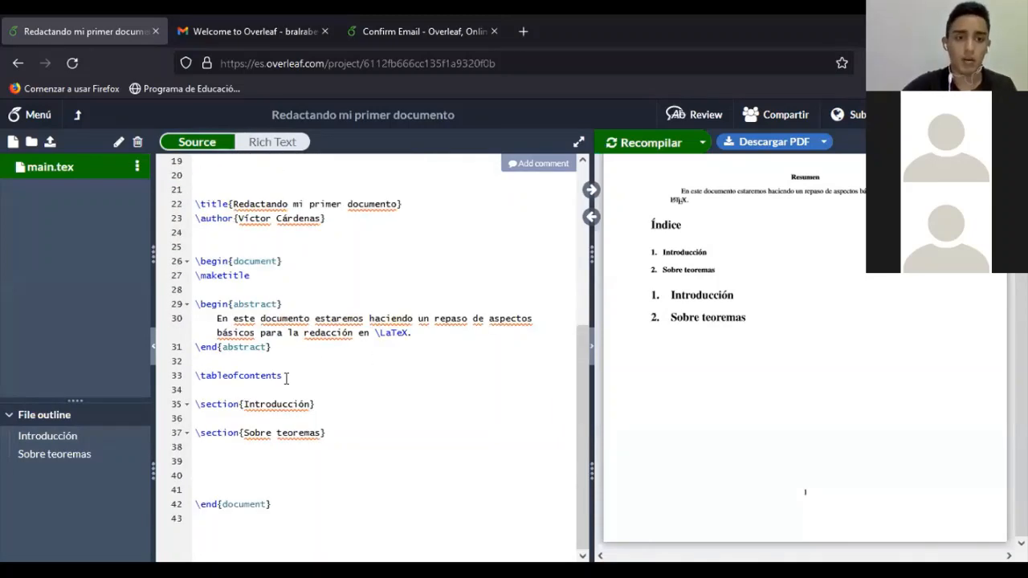
{"action": "left_click", "coordinate": [233, 446]}
{"action": "scroll", "coordinate": [273, 454], "scroll_direction": "down", "scroll_amount": 2}
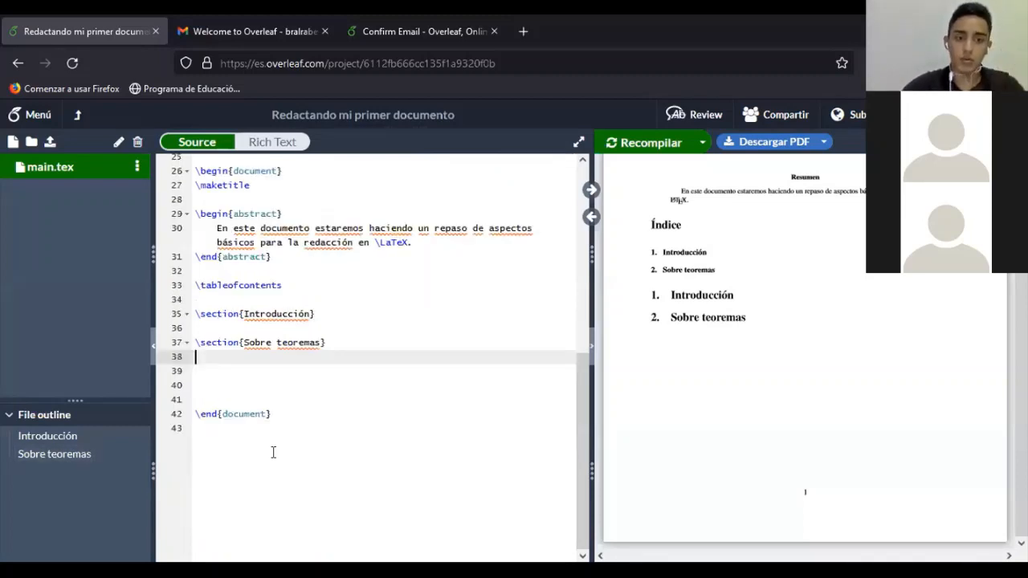
{"action": "key", "text": "Return"}
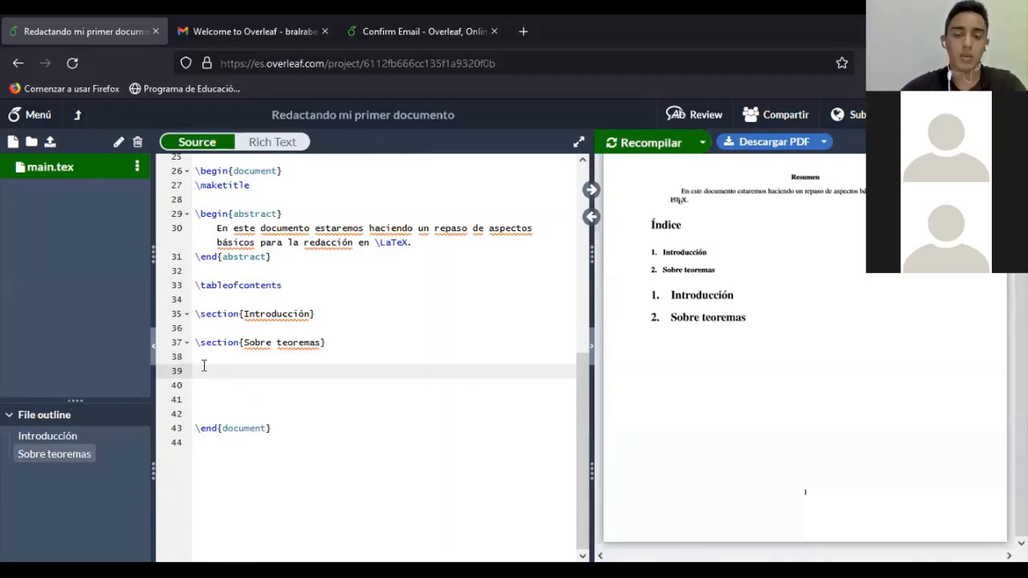
{"action": "type", "text": "\\"}
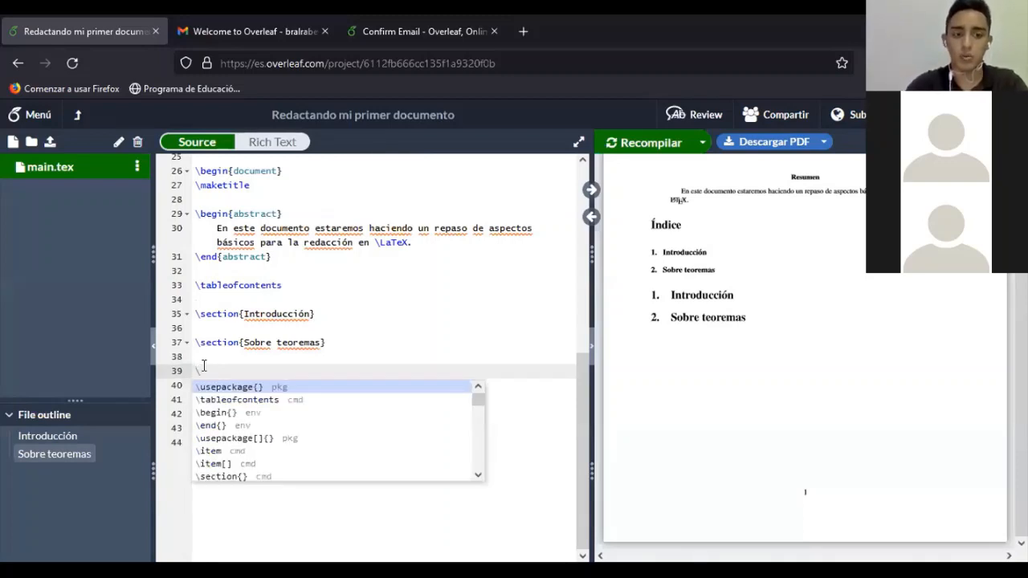
{"action": "type", "text": "begin"}
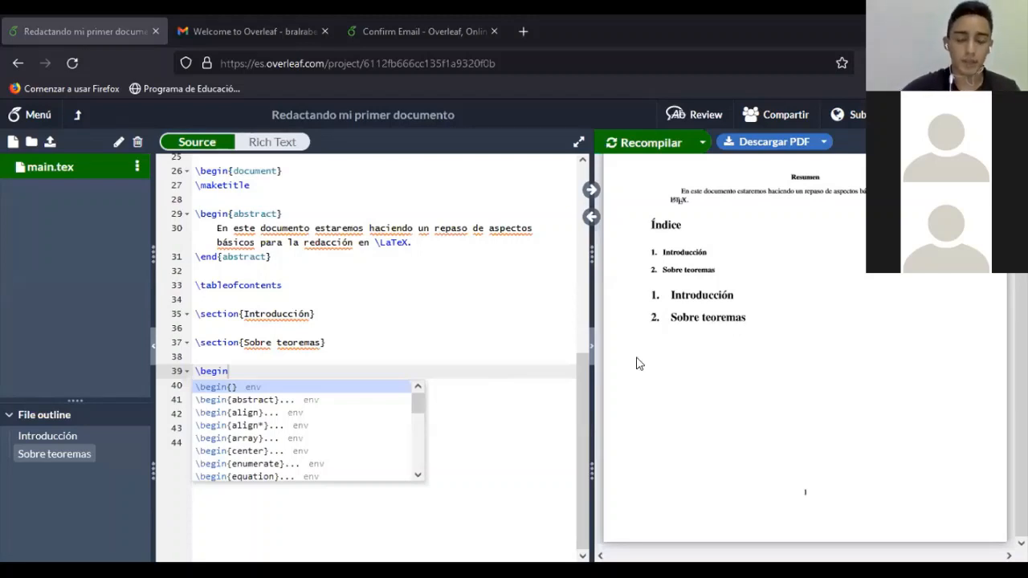
{"action": "key", "text": "Escape"}
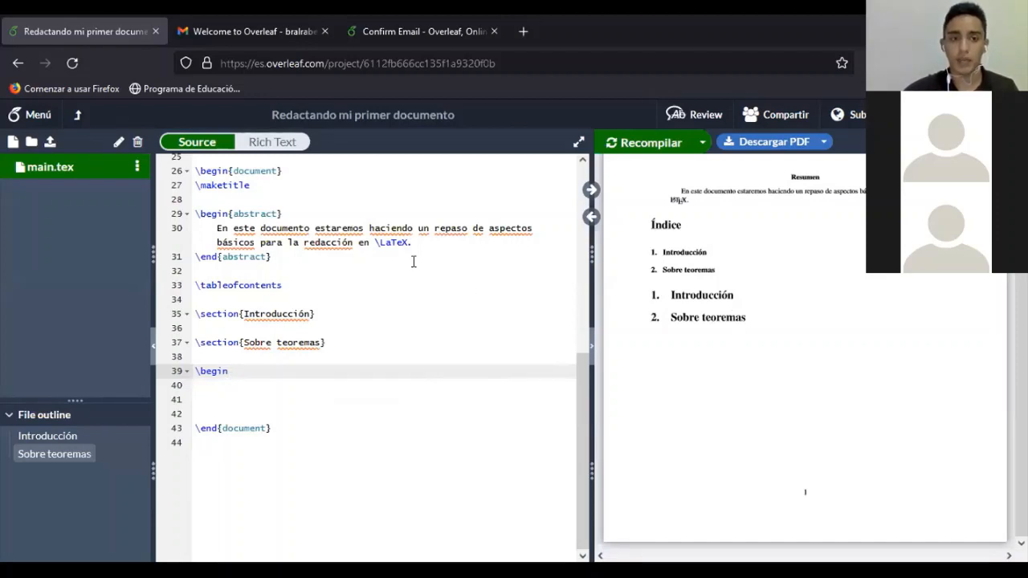
Check the theorem declaration in the preamble and complete the \begin command on line 39 as a theorem environment with its closing \end line
{"action": "scroll", "coordinate": [413, 256], "scroll_direction": "up", "scroll_amount": 5}
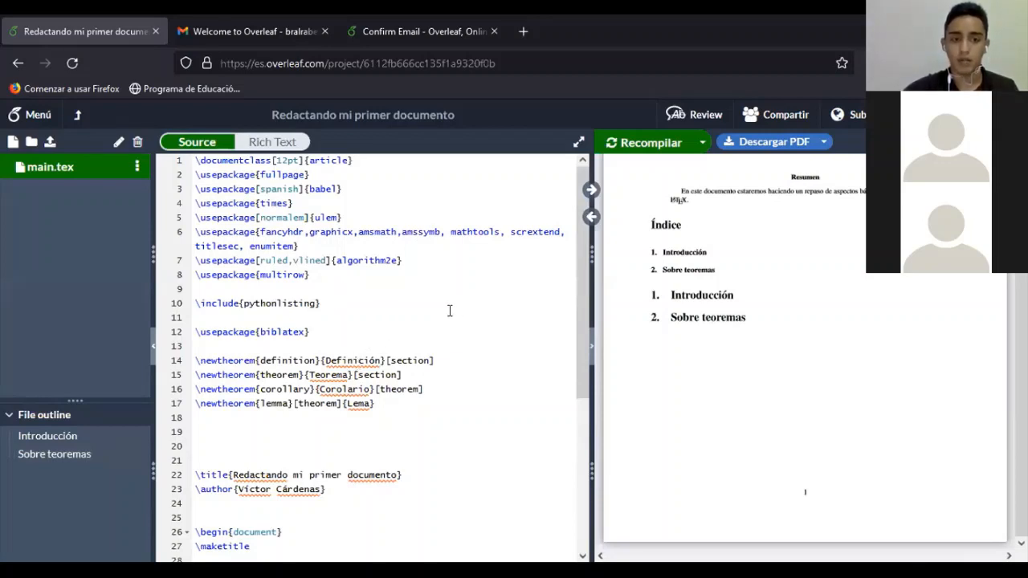
{"action": "scroll", "coordinate": [410, 337], "scroll_direction": "down", "scroll_amount": 3}
{"action": "scroll", "coordinate": [410, 336], "scroll_direction": "down", "scroll_amount": 3}
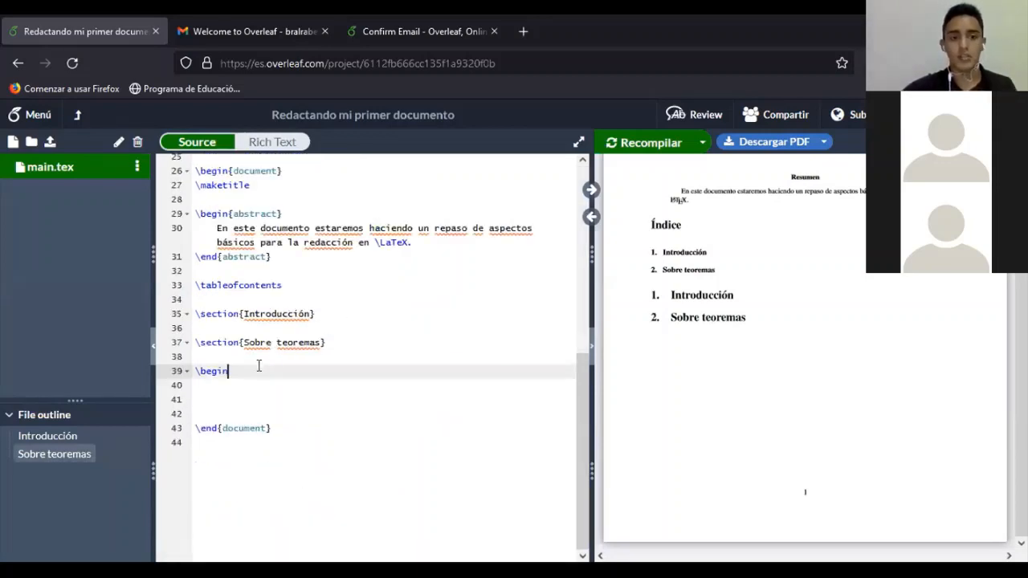
{"action": "type", "text": "{"}
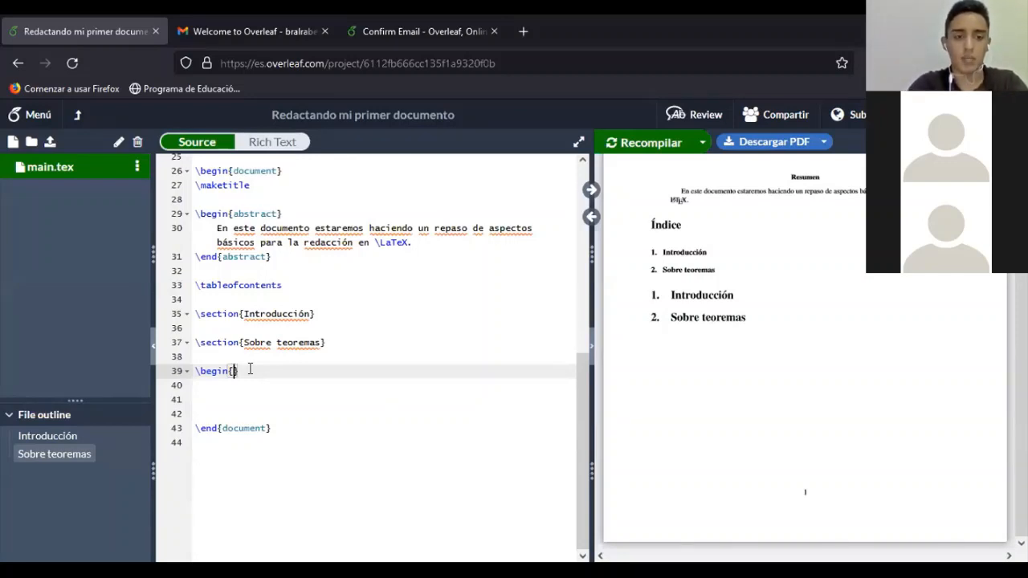
{"action": "type", "text": "theo"}
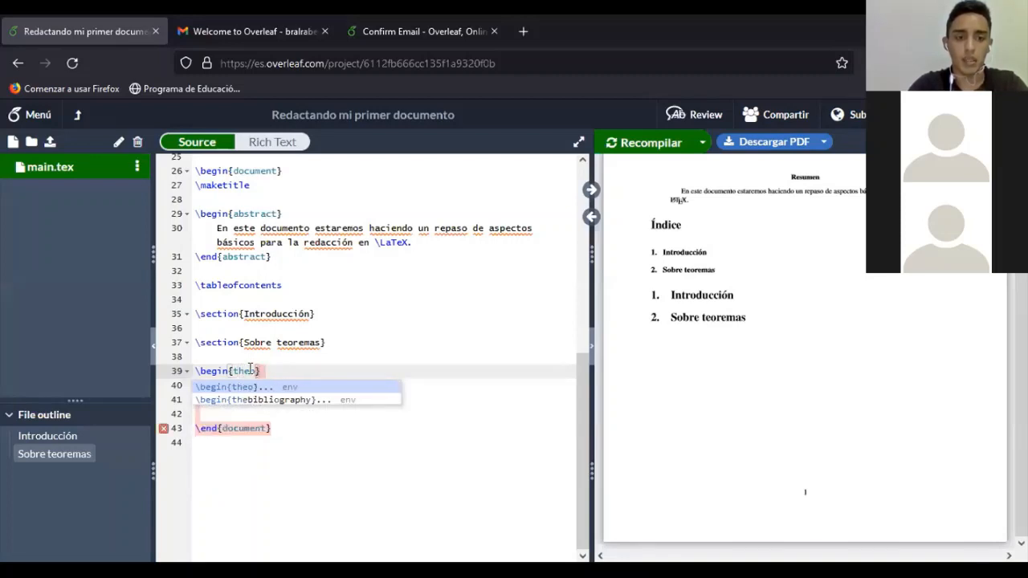
{"action": "type", "text": "rem"}
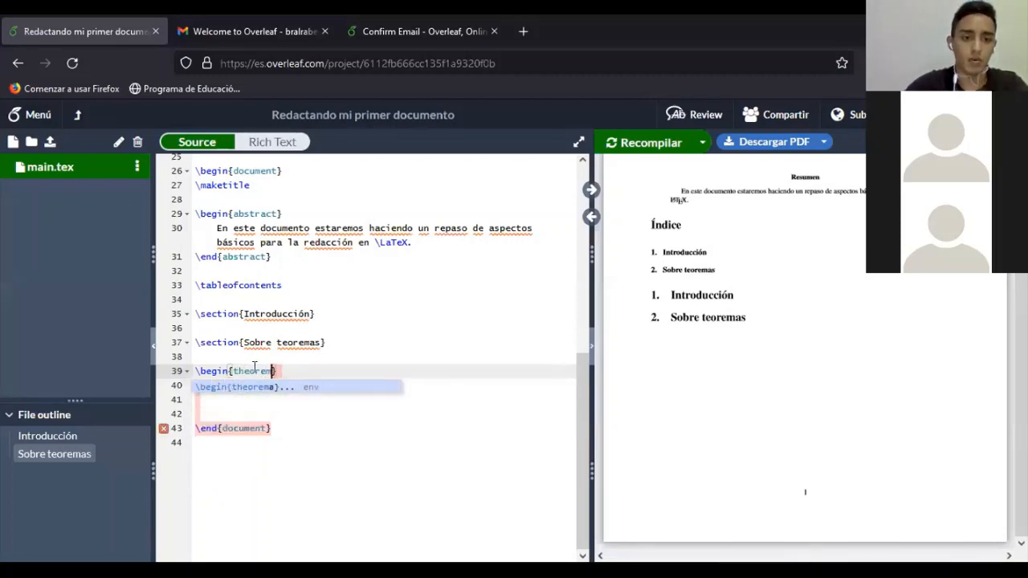
{"action": "scroll", "coordinate": [299, 281], "scroll_direction": "up", "scroll_amount": 4}
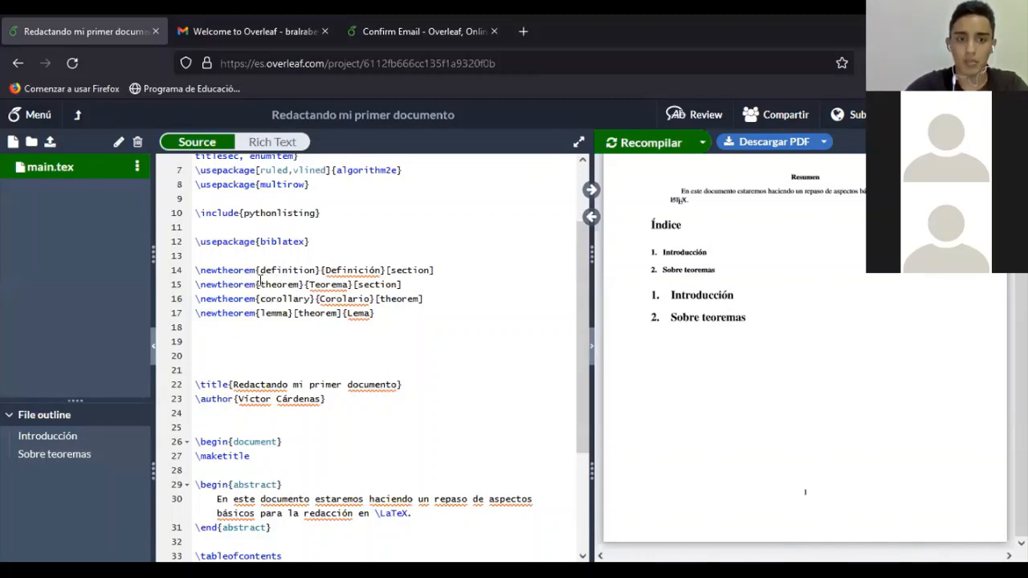
{"action": "scroll", "coordinate": [313, 370], "scroll_direction": "down", "scroll_amount": 4}
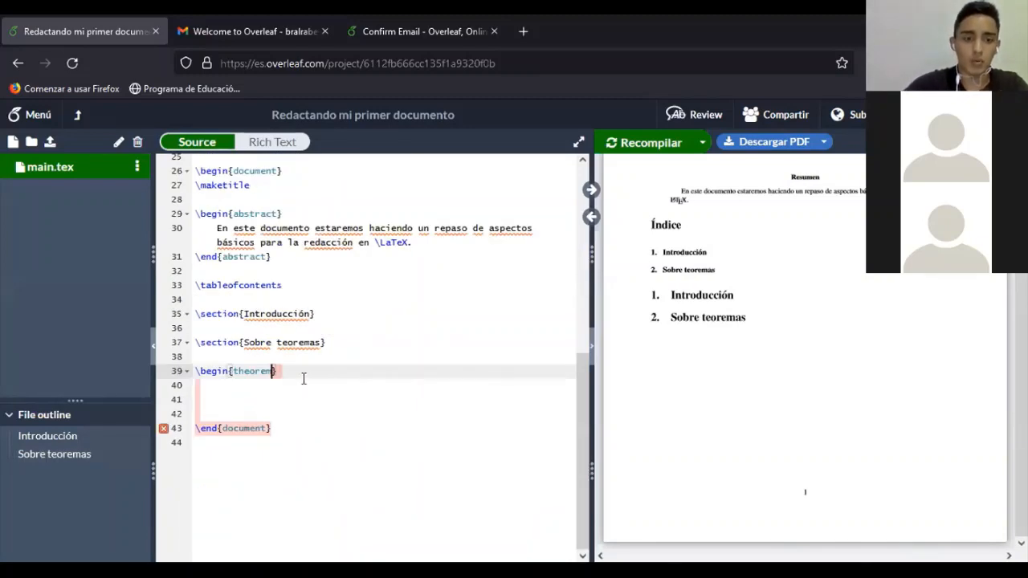
{"action": "key", "text": "Return"}
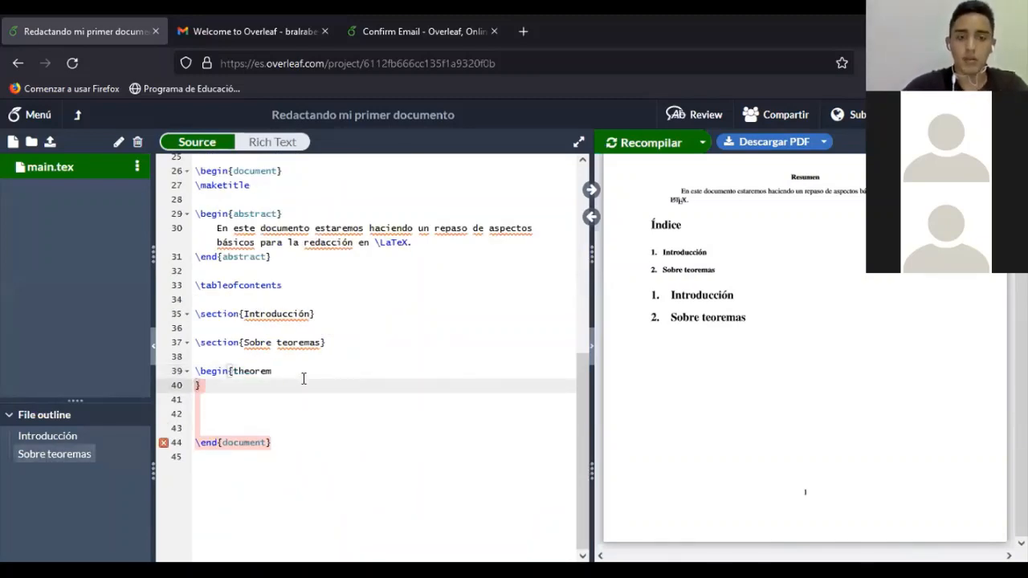
{"action": "key", "text": "BackSpace"}
{"action": "type", "text": "0"}
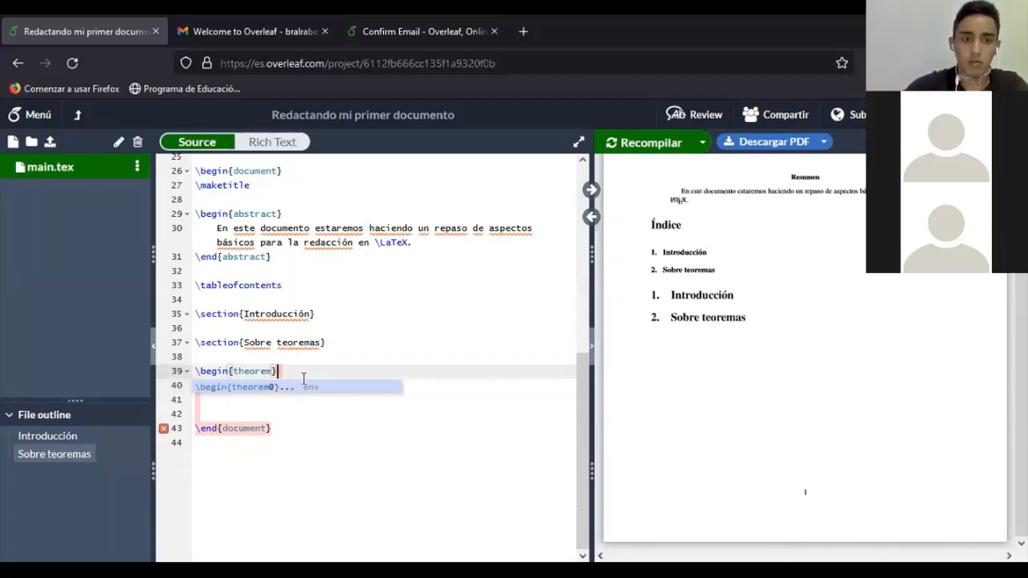
{"action": "key", "text": "Return"}
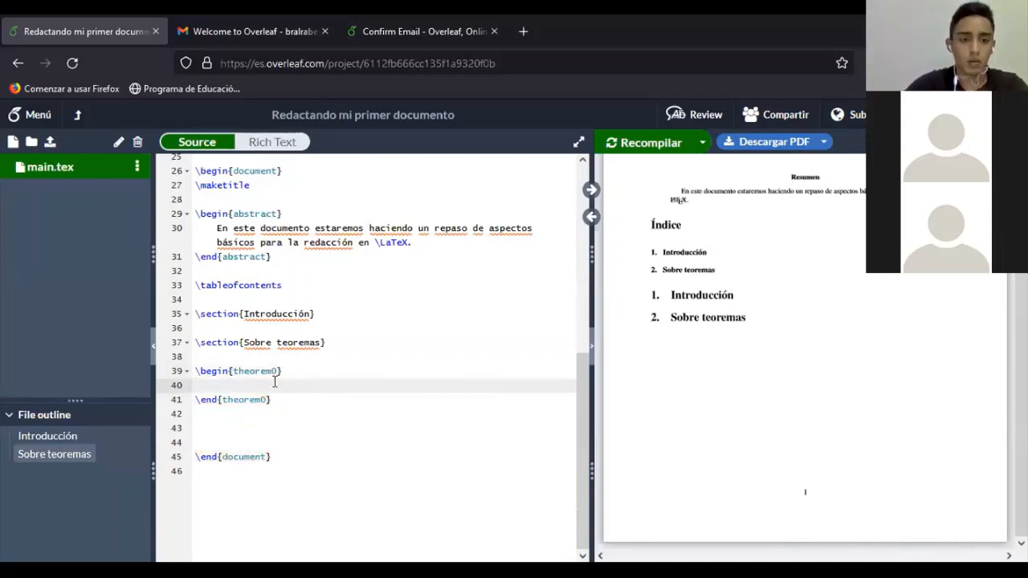
Correct the environment name to theorem in both the \begin and \end lines, and place the cursor on line 40 between them
{"action": "left_click", "coordinate": [280, 375]}
{"action": "key", "text": "BackSpace"}
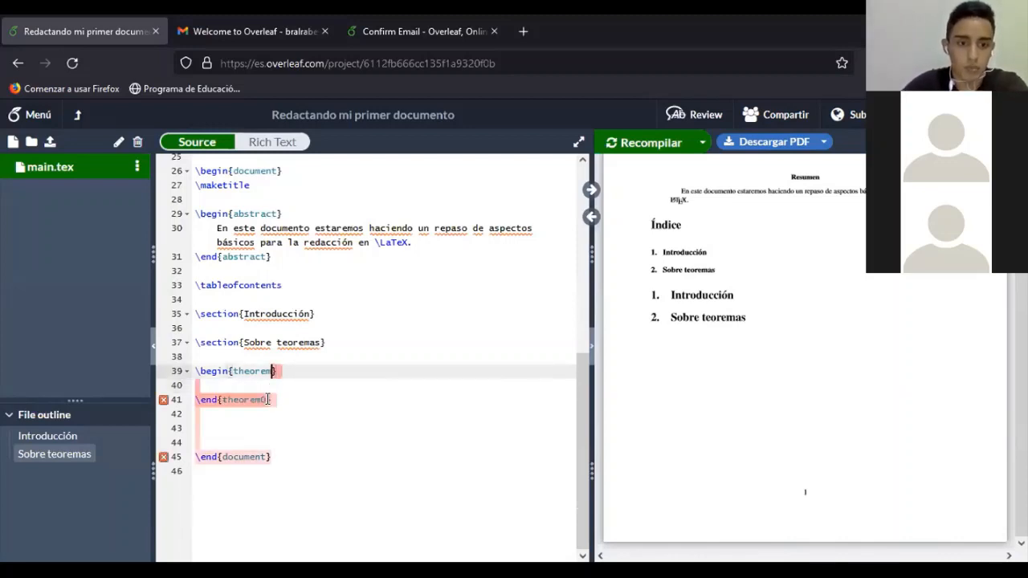
{"action": "left_click", "coordinate": [272, 400]}
{"action": "key", "text": "BackSpace"}
{"action": "key", "text": "BackSpace"}
{"action": "key", "text": "BackSpace"}
{"action": "key", "text": "BackSpace"}
{"action": "key", "text": "BackSpace"}
{"action": "key", "text": "BackSpace"}
{"action": "key", "text": "BackSpace"}
{"action": "key", "text": "BackSpace"}
{"action": "key", "text": "BackSpace"}
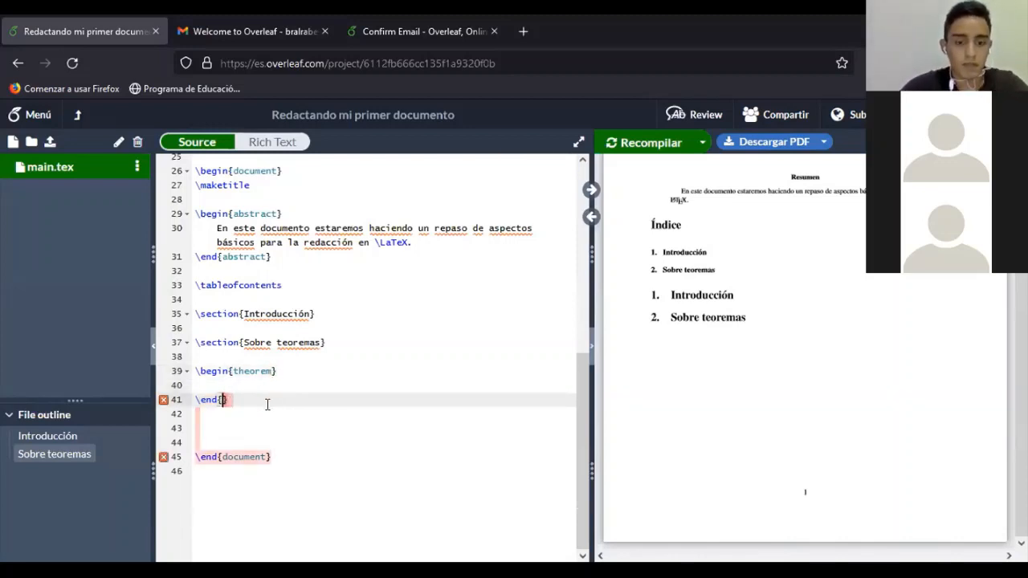
{"action": "type", "text": "theorem}"}
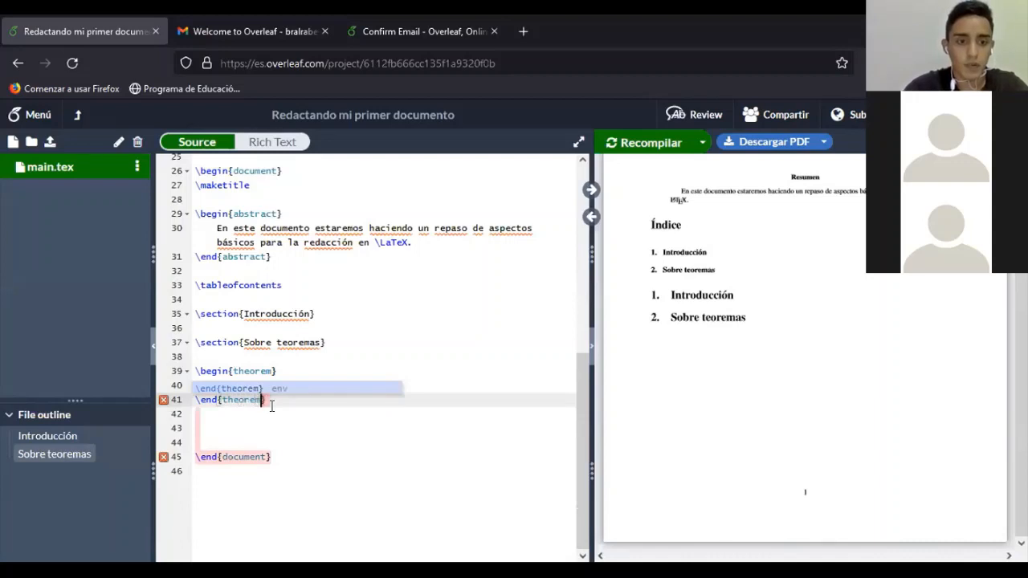
{"action": "left_click", "coordinate": [313, 370]}
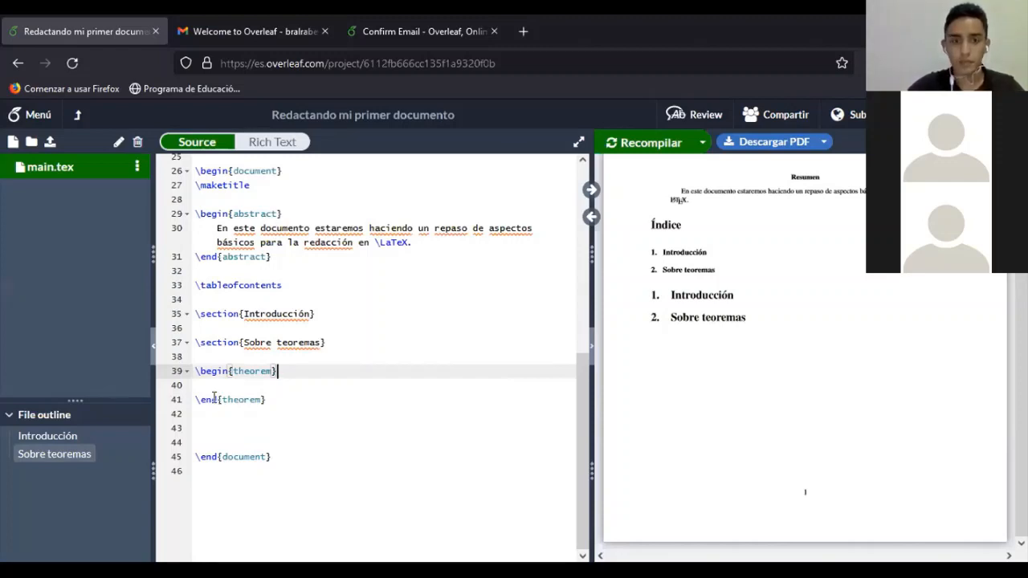
{"action": "left_click", "coordinate": [290, 381]}
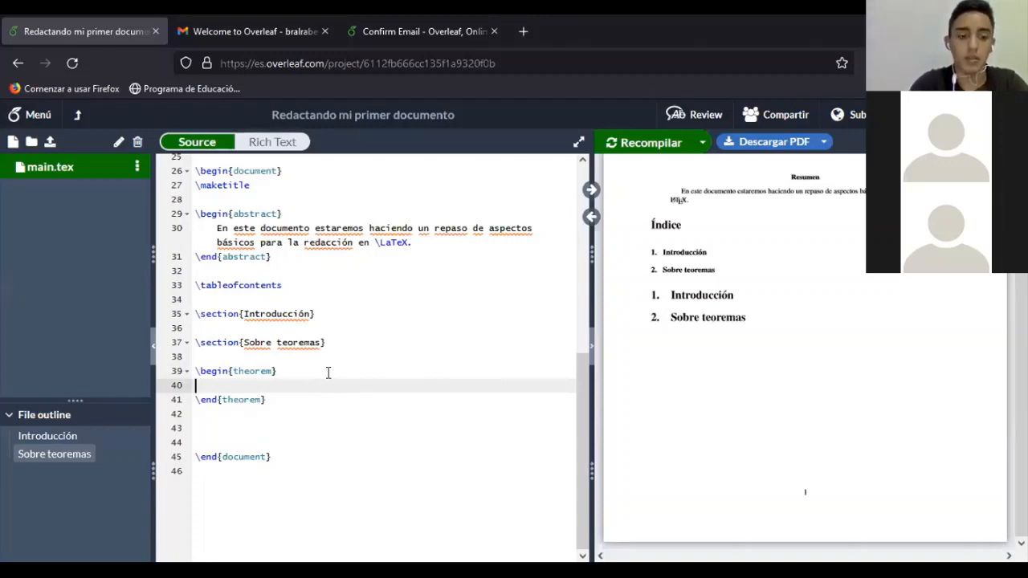
Begin the theorem statement on line 40 with "El cuadrado de la hipotenusa de un triángulo rectángulo"
{"action": "type", "text": "El "}
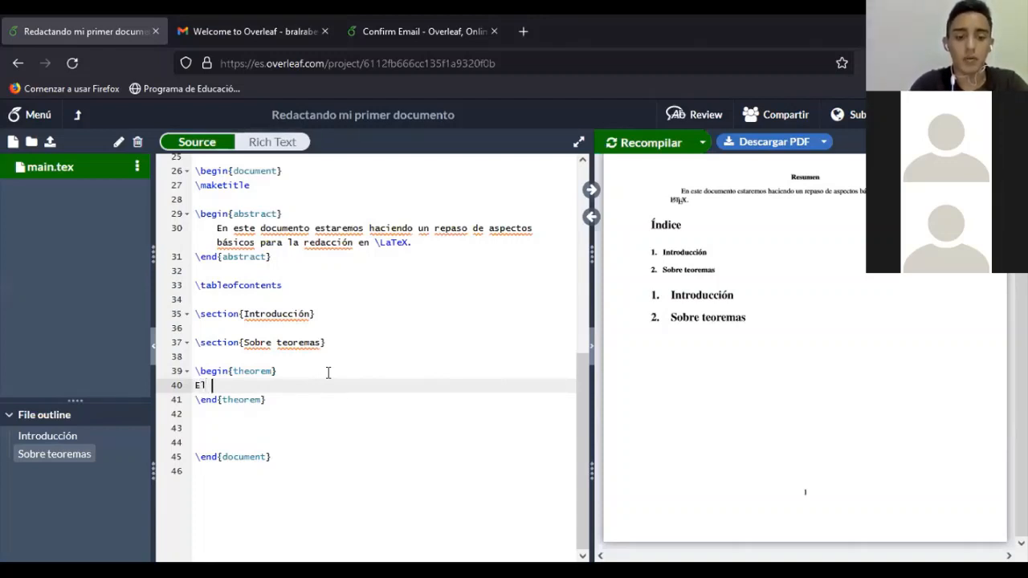
{"action": "type", "text": "cuadrado"}
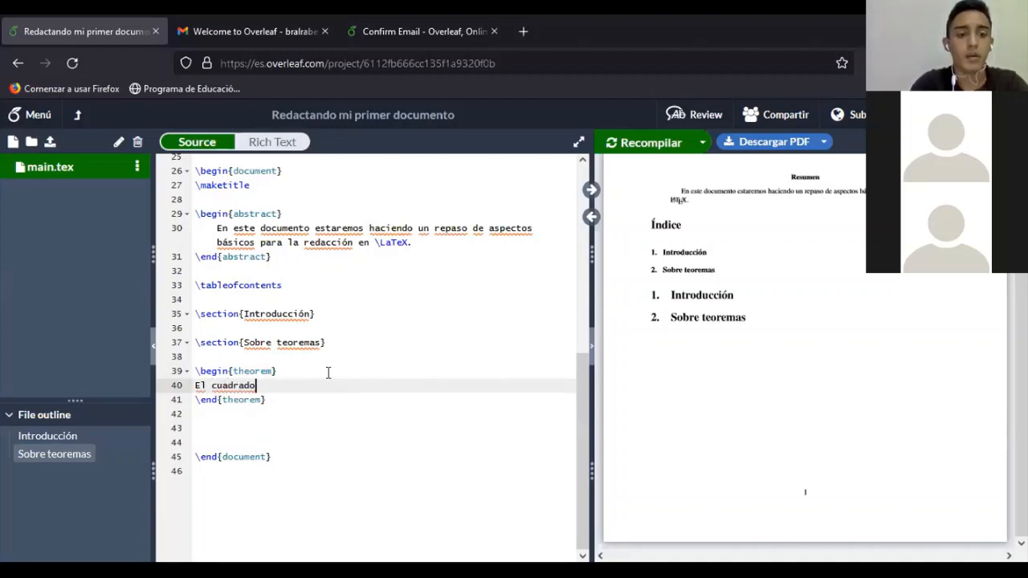
{"action": "type", "text": " de la hip"}
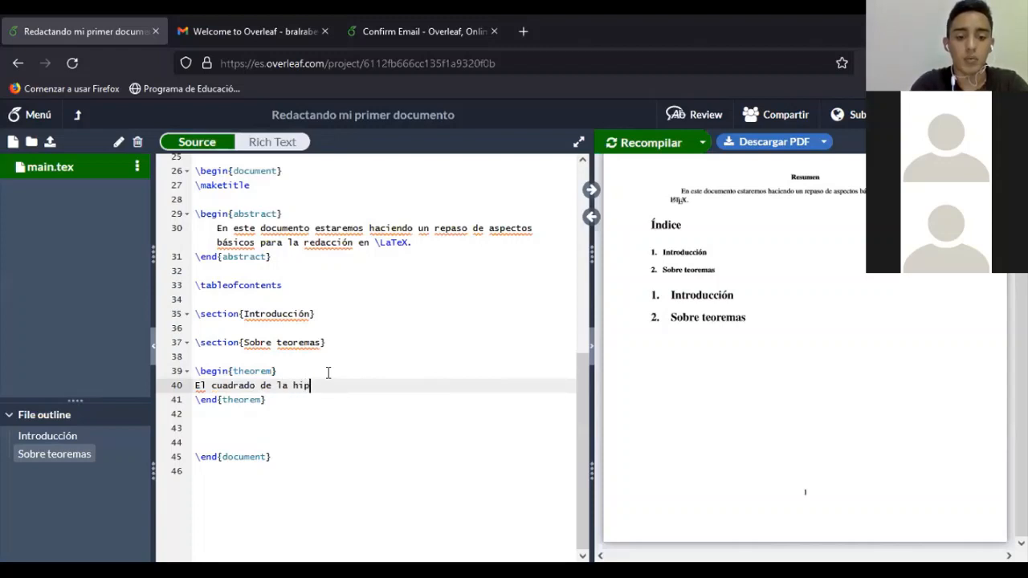
{"action": "type", "text": "otenusa de un t"}
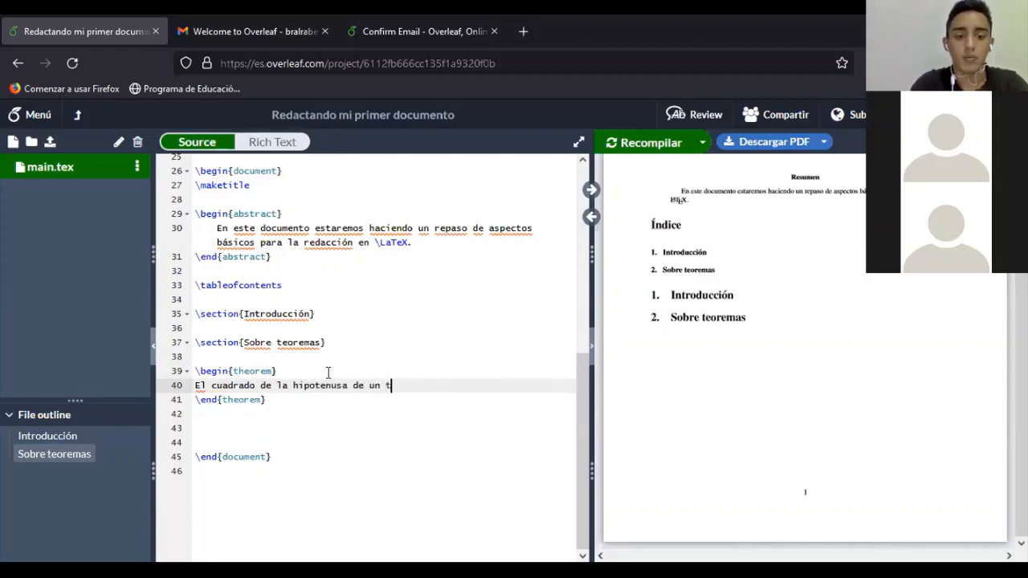
{"action": "type", "text": "ri"}
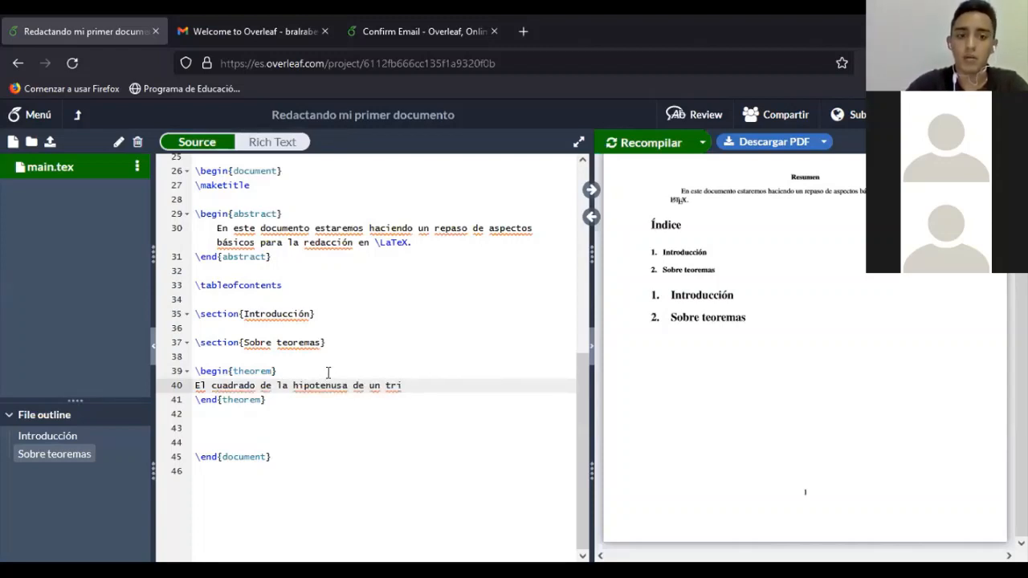
{"action": "type", "text": "ángulo recta"}
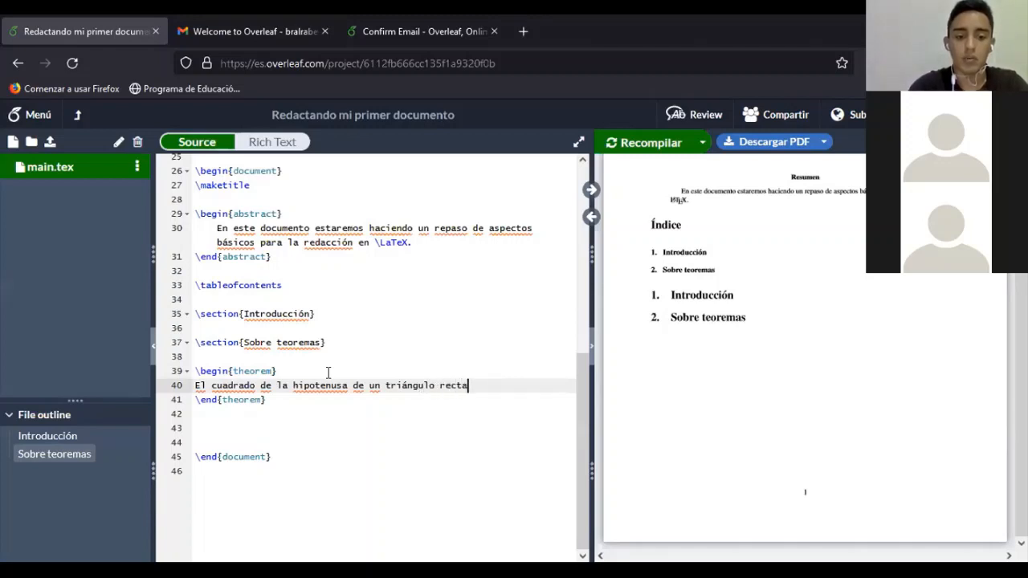
{"action": "key", "text": "BackSpace"}
{"action": "type", "text": "ángu"}
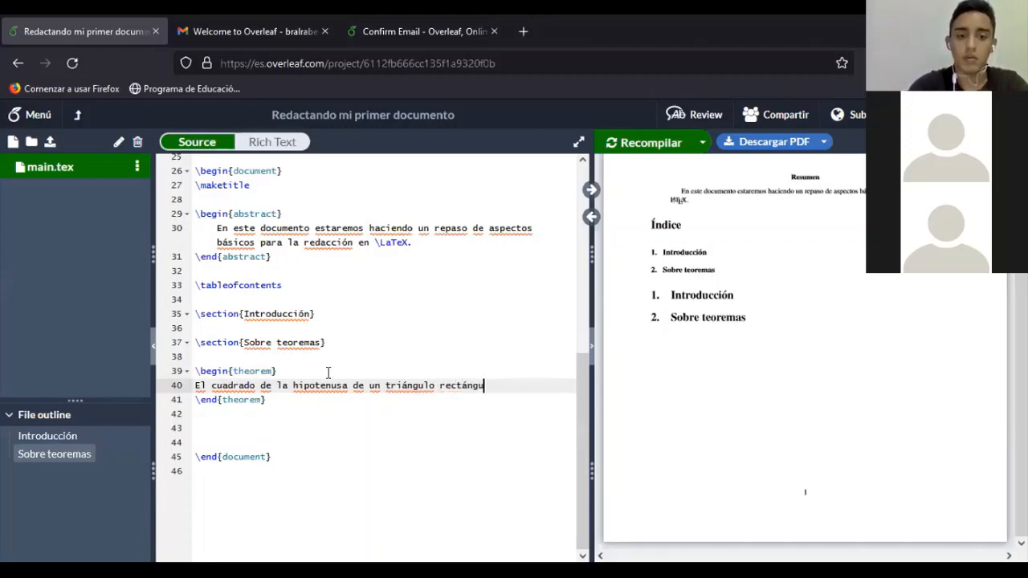
Finish the theorem statement with "es igual a la suma de los cuadrados de sus catetos." and recompile the document
{"action": "type", "text": "lo es igual a"}
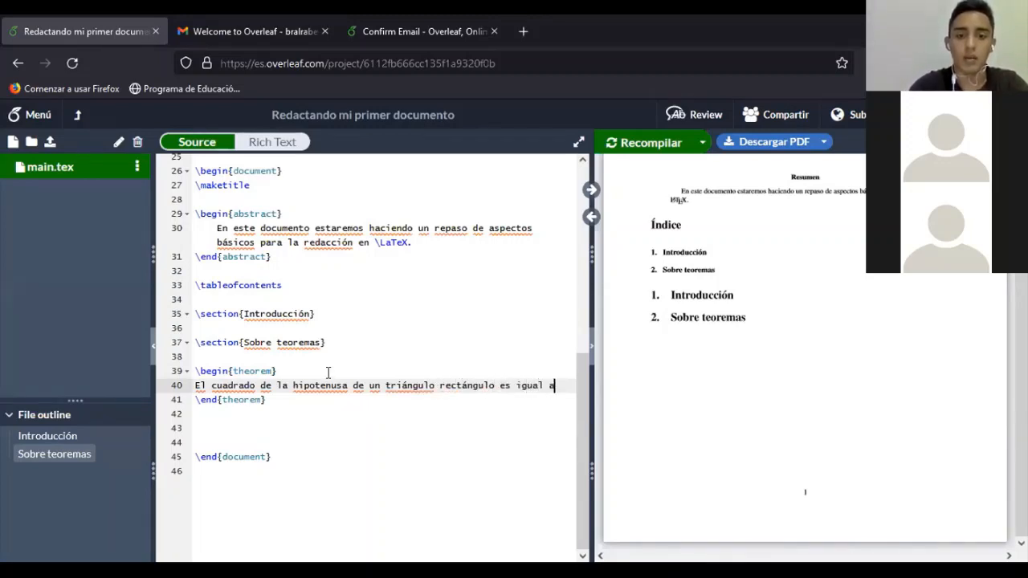
{"action": "type", "text": " la suma de l"}
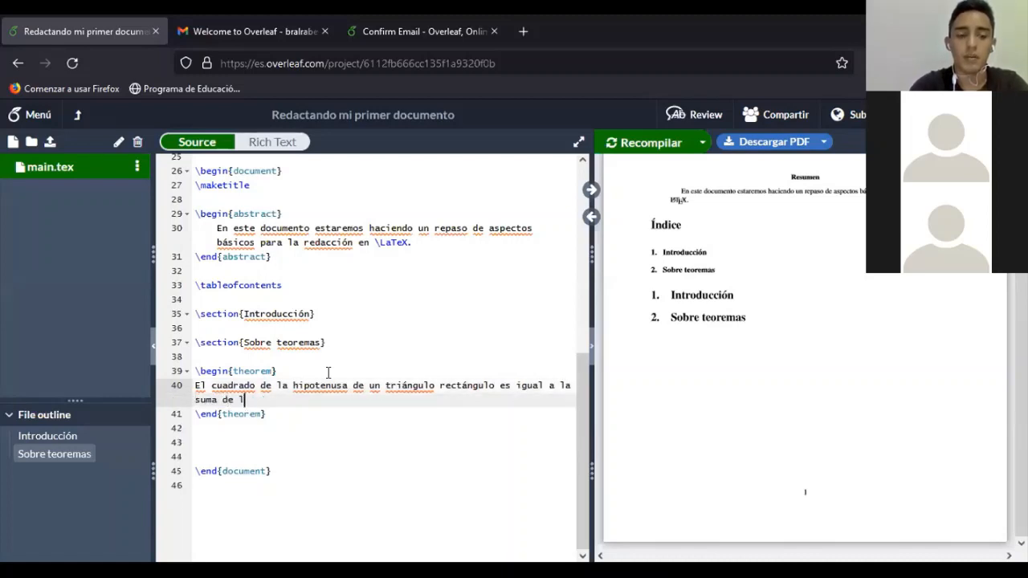
{"action": "type", "text": "os cuadrados "}
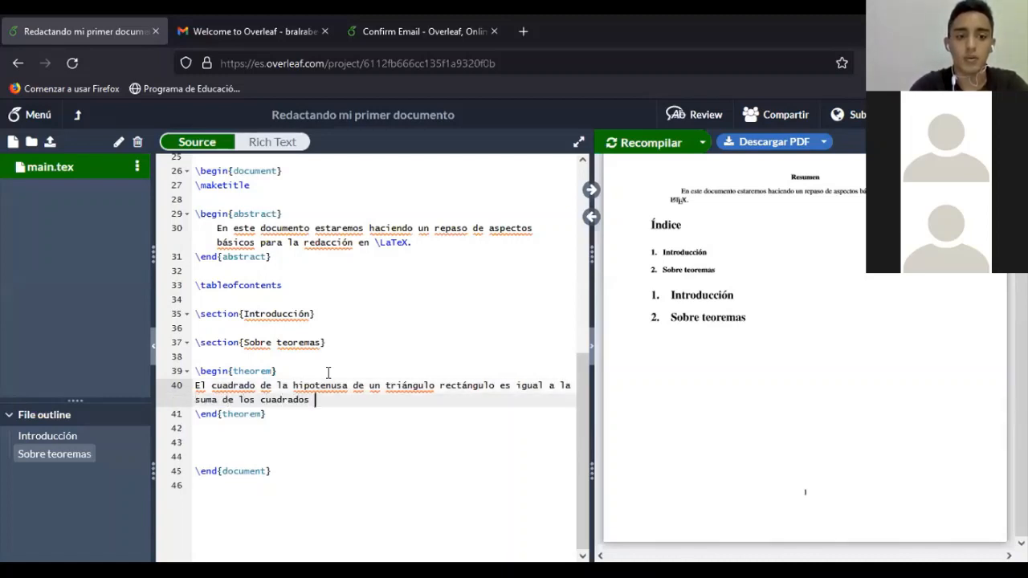
{"action": "type", "text": "de sus catetos"}
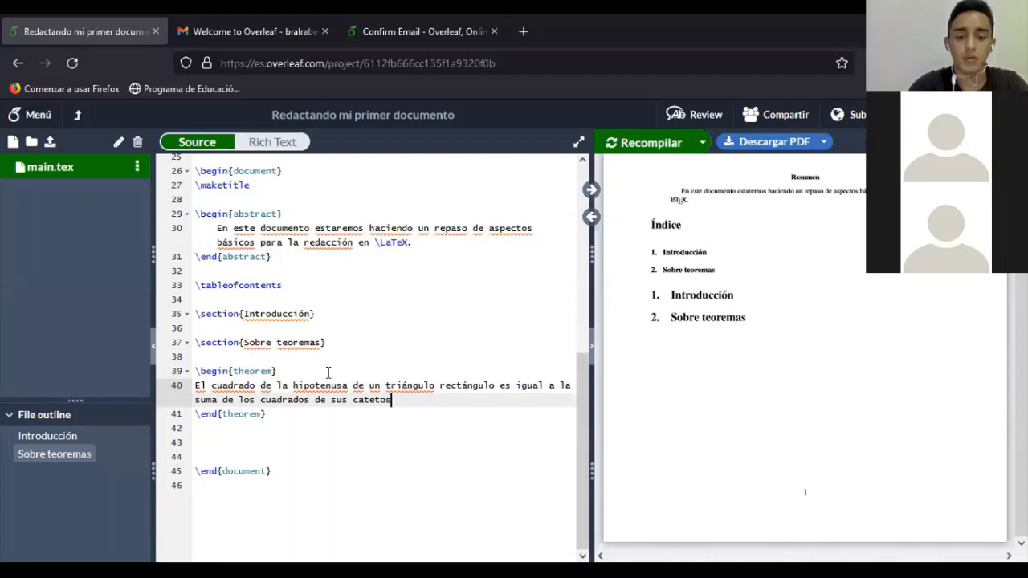
{"action": "type", "text": "."}
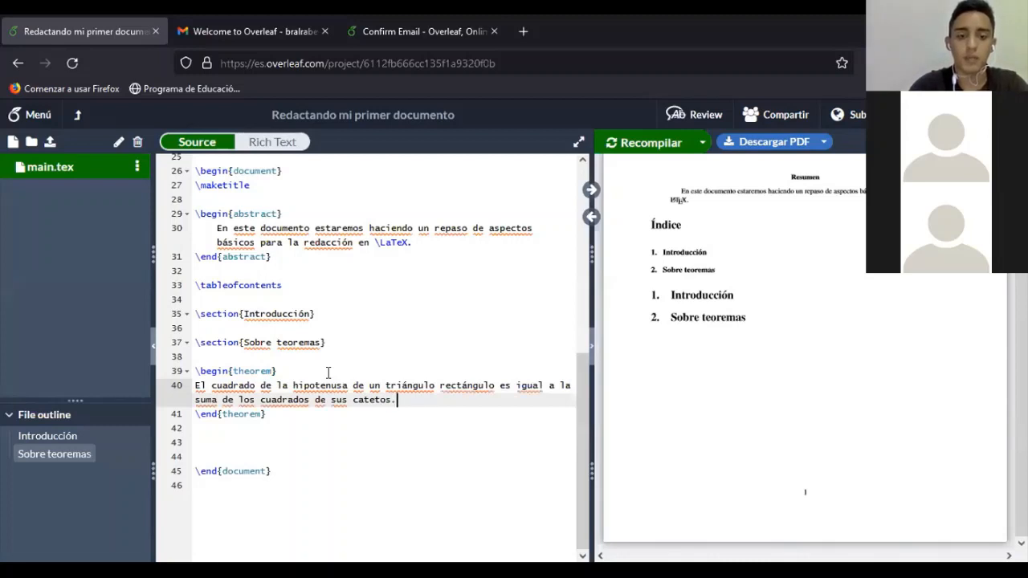
{"action": "left_click", "coordinate": [647, 151]}
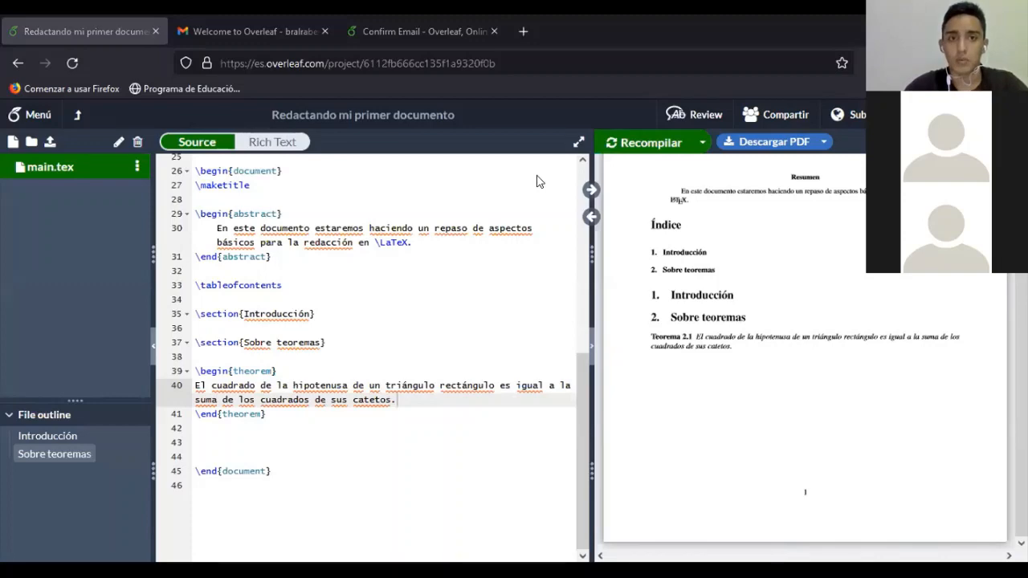
{"action": "left_click", "coordinate": [437, 33]}
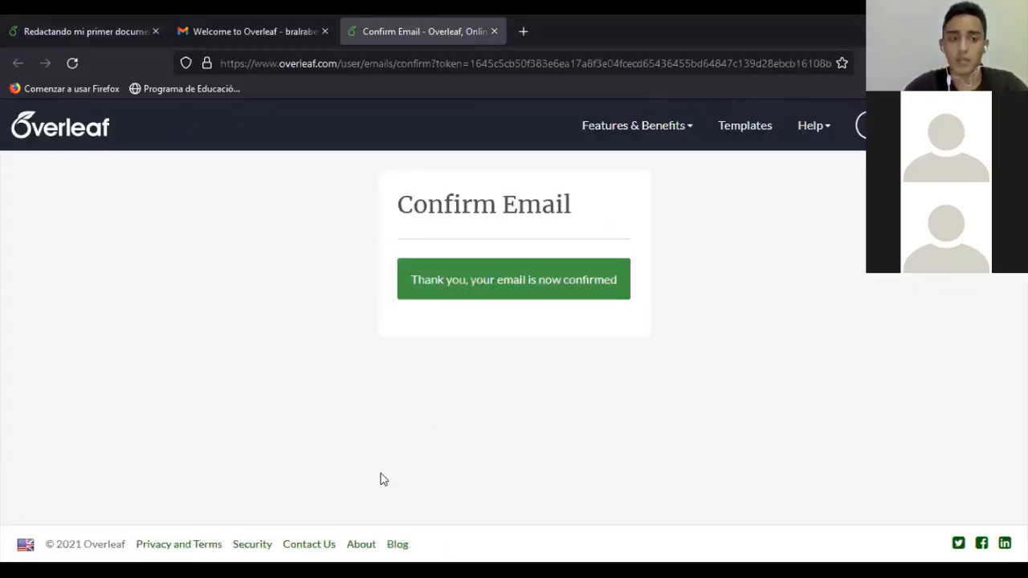
{"action": "left_click", "coordinate": [93, 29]}
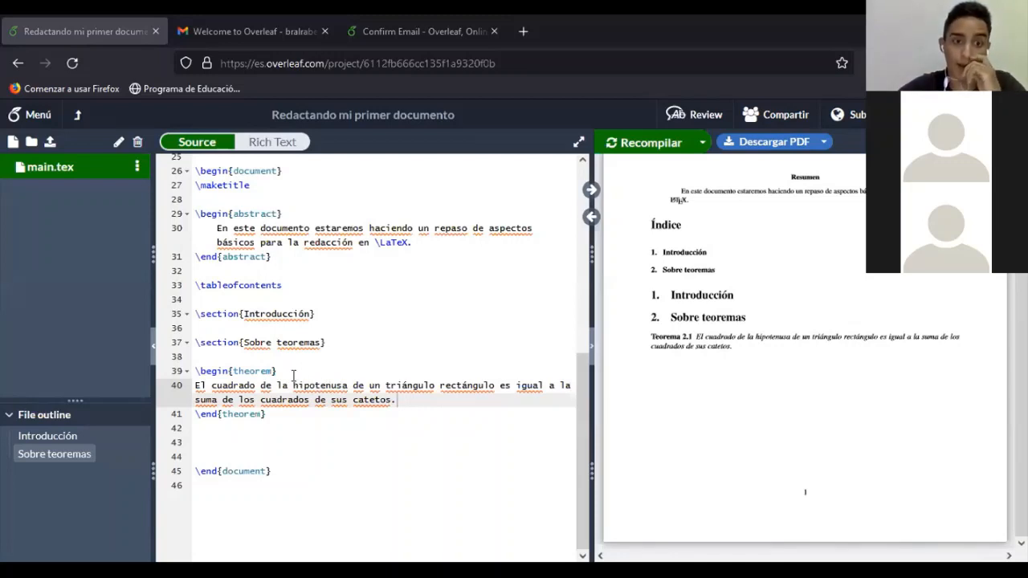
Give the theorem on line 39 the optional title [Teorema de Pitágoras] and recompile the document
{"action": "key", "text": "Up"}
{"action": "key", "text": "Up"}
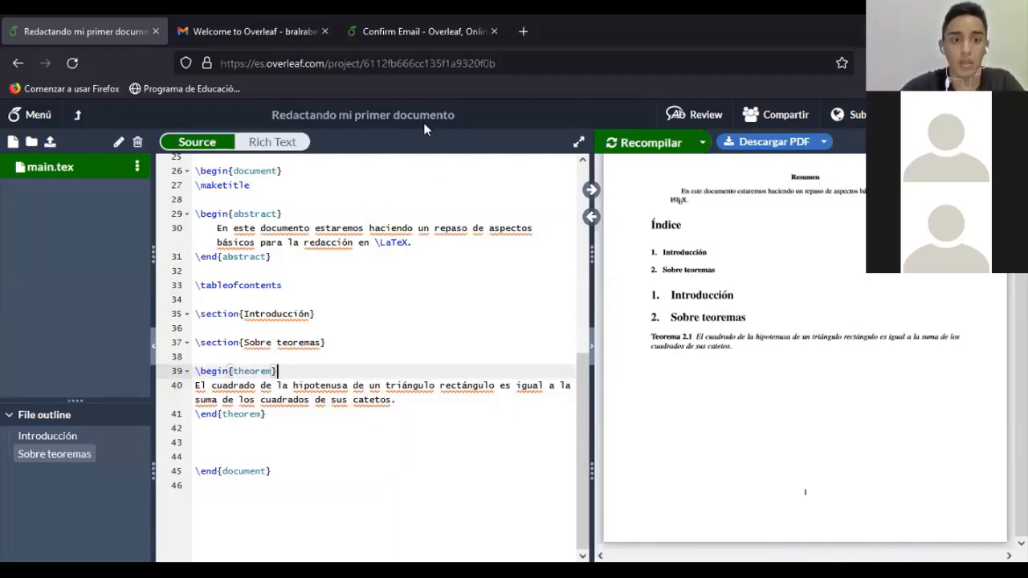
{"action": "type", "text": "[Teo"}
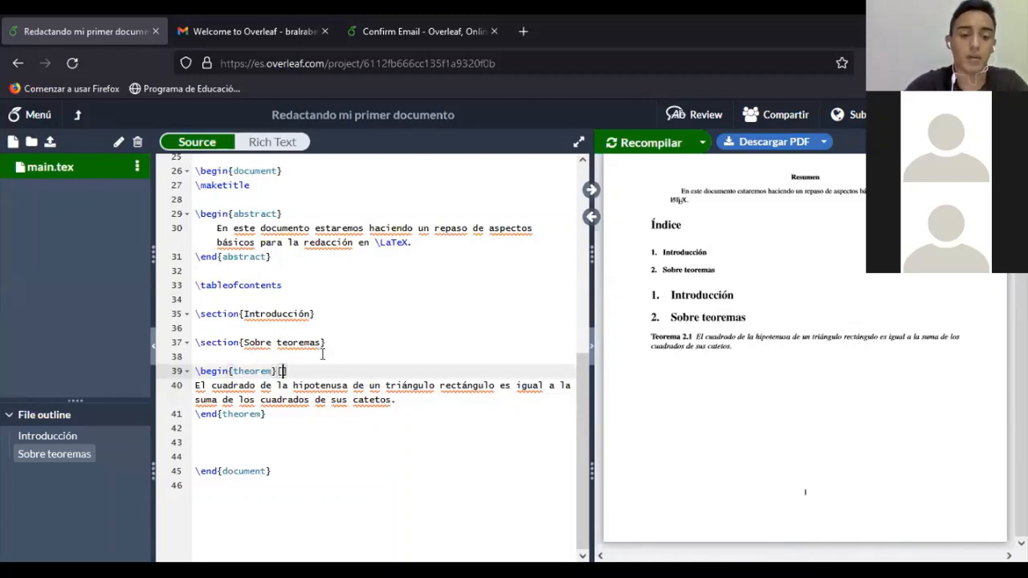
{"action": "type", "text": "rema de P"}
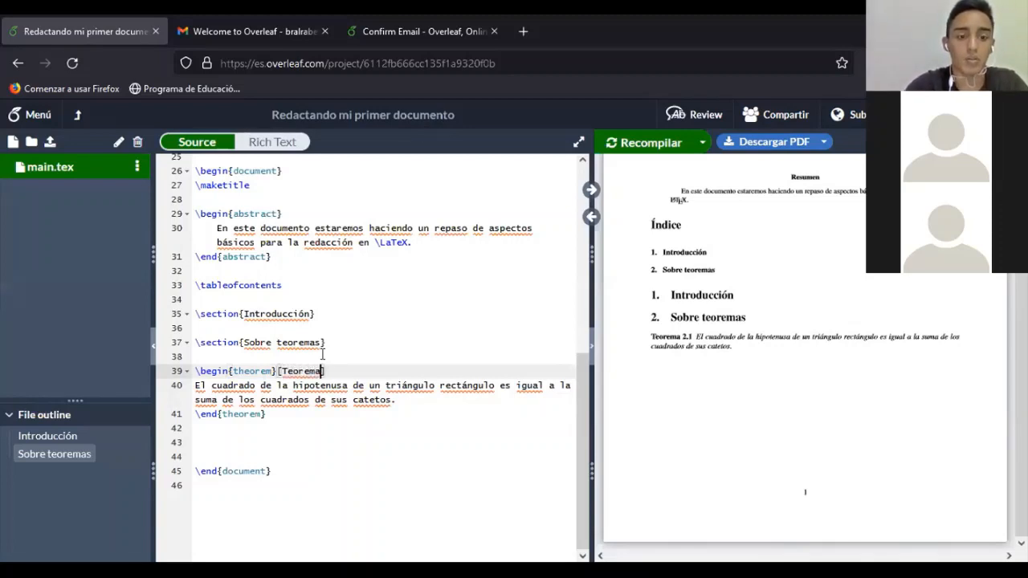
{"action": "type", "text": "it]"}
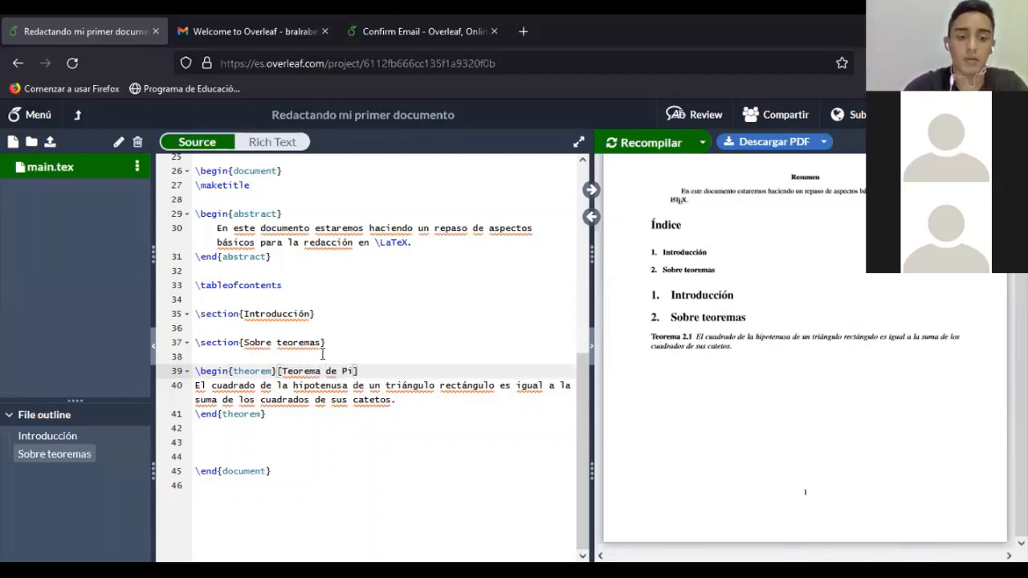
{"action": "type", "text": "ágoras"}
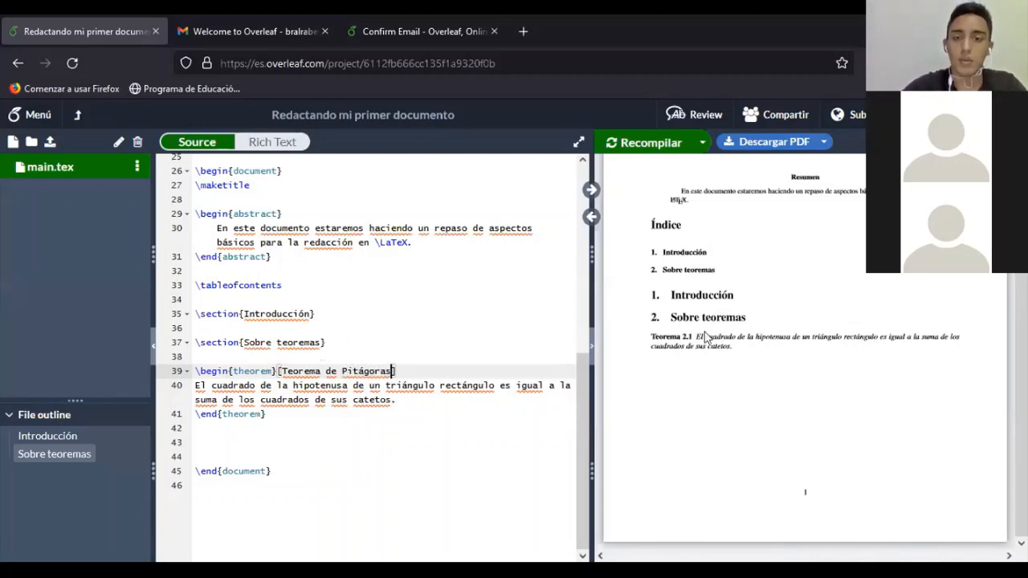
{"action": "left_click", "coordinate": [672, 145]}
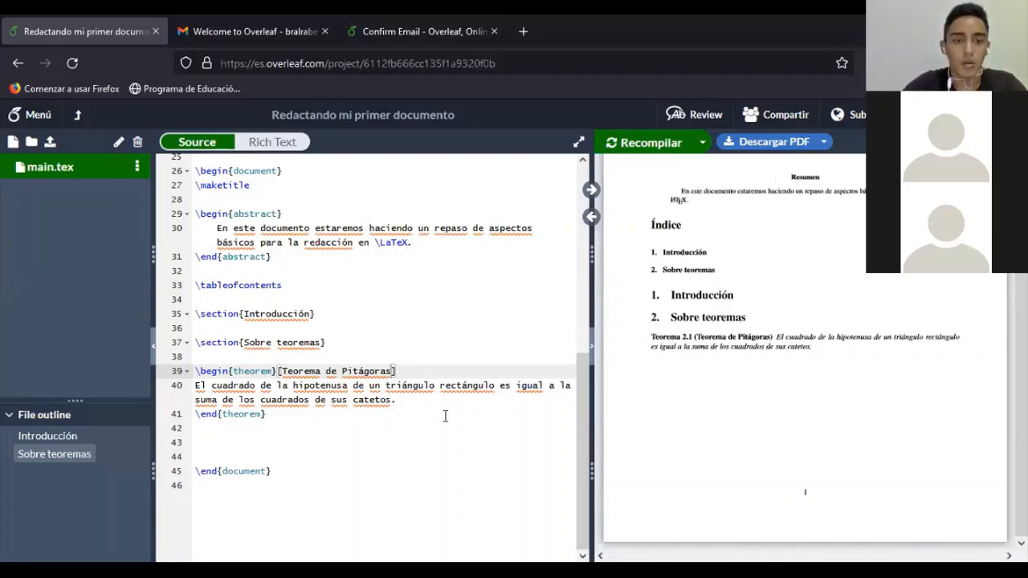
Append the sentence "Es equivalente decir que:" to the end of the theorem statement on line 40
{"action": "left_click", "coordinate": [414, 401]}
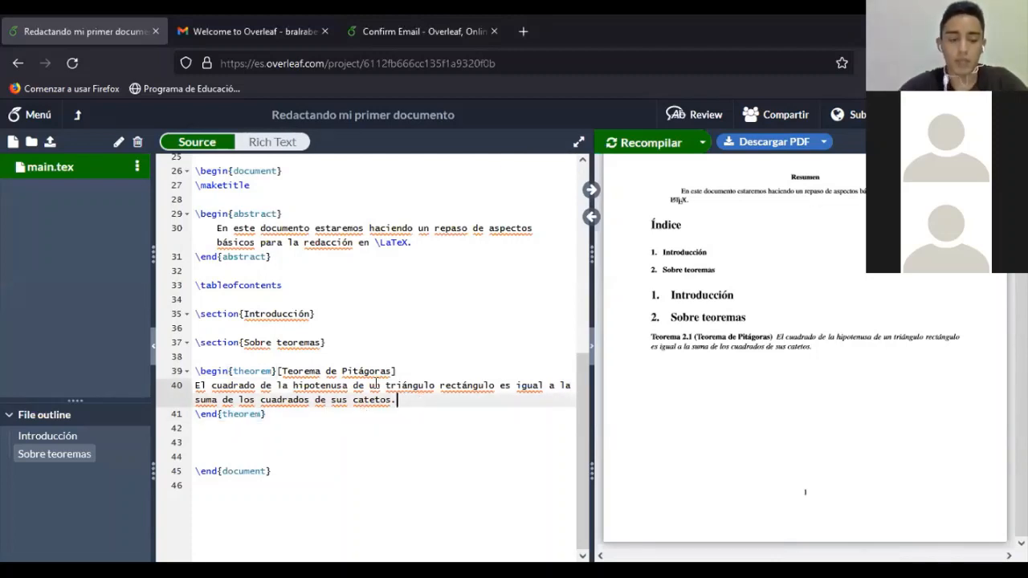
{"action": "type", "text": "Es"}
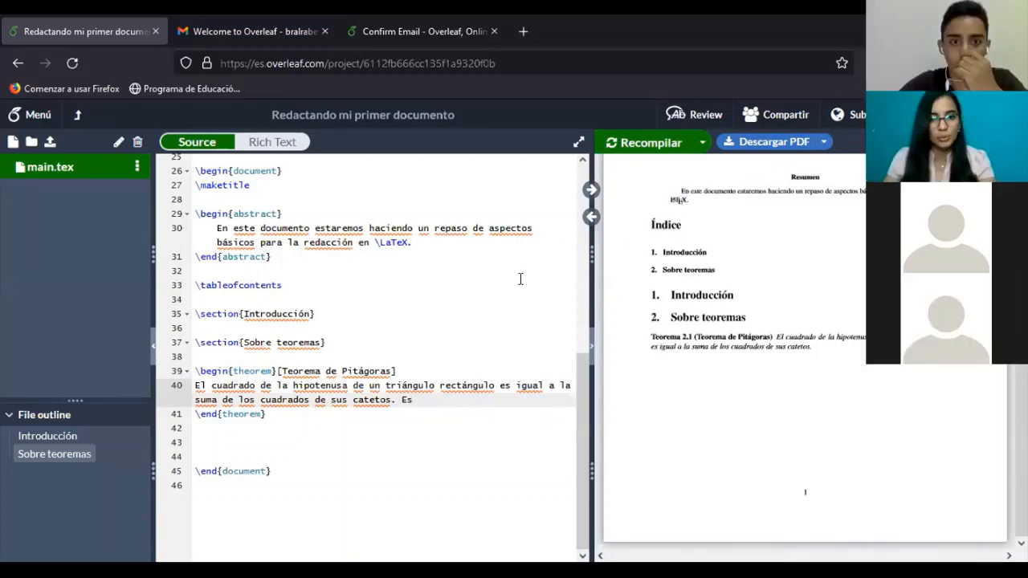
{"action": "scroll", "coordinate": [501, 276], "scroll_direction": "up", "scroll_amount": 5}
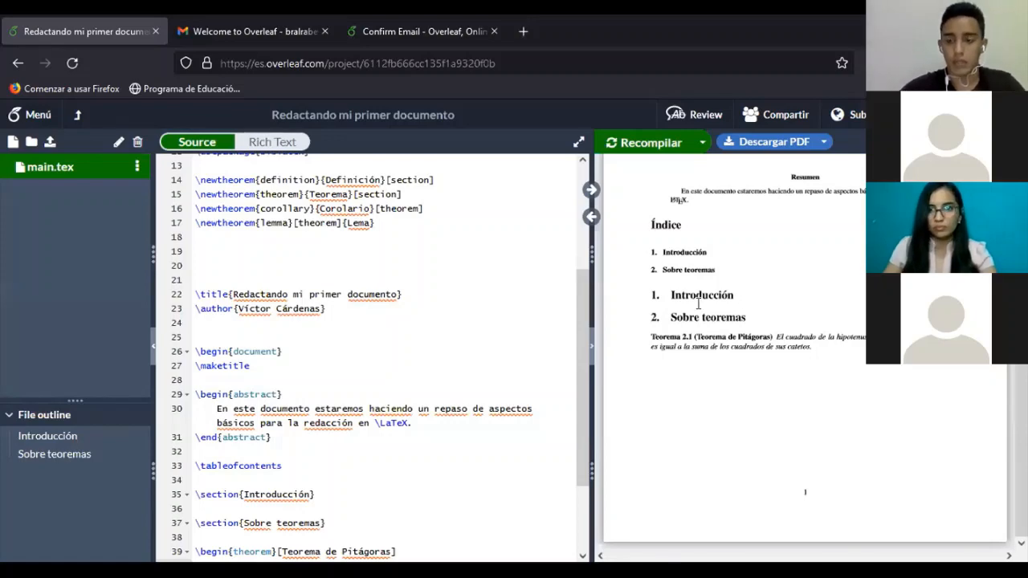
{"action": "scroll", "coordinate": [444, 301], "scroll_direction": "down", "scroll_amount": 6}
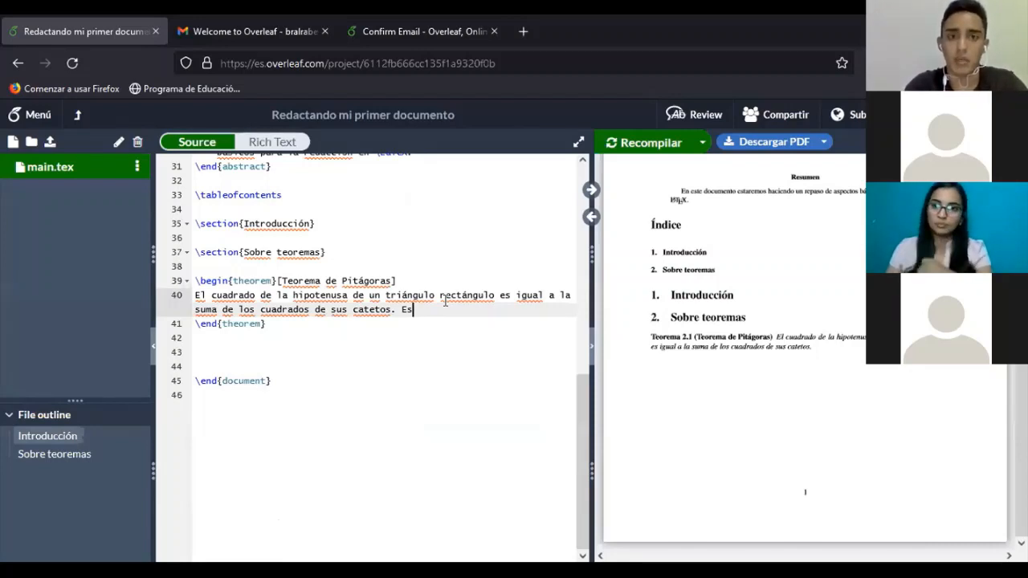
{"action": "type", "text": "equ"}
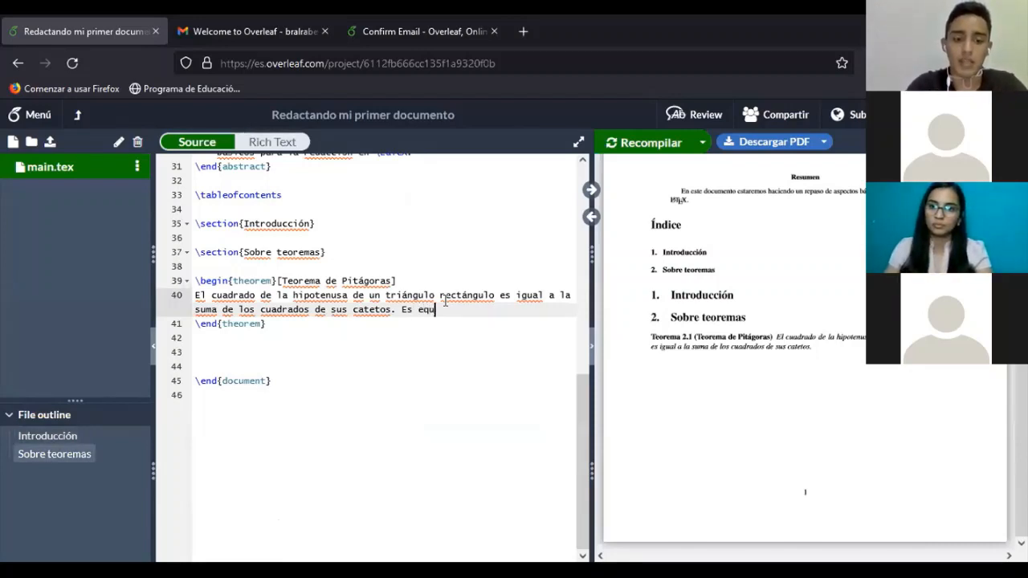
{"action": "type", "text": "ivalente decir"}
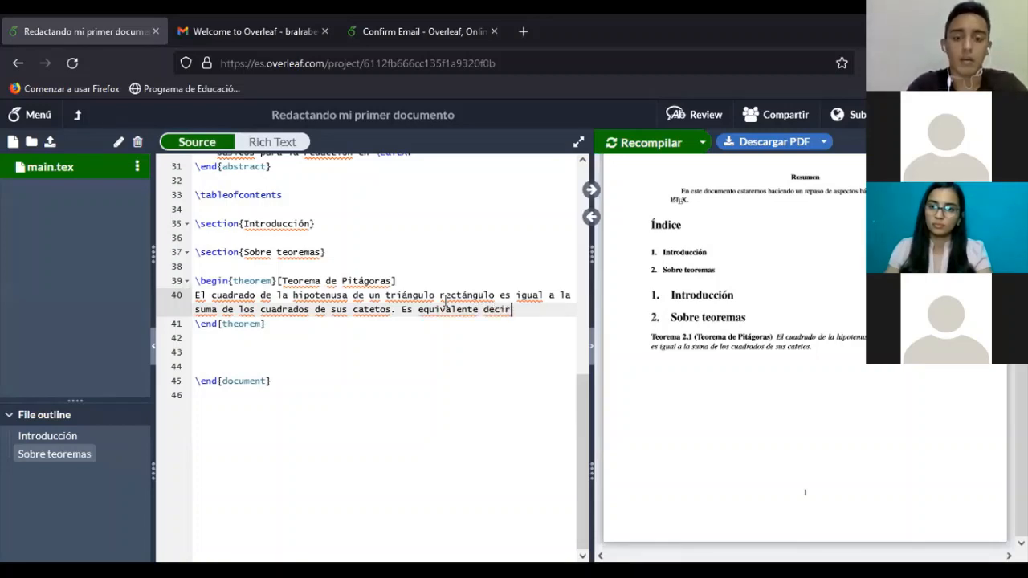
{"action": "type", "text": ", que"}
{"action": "key", "text": "BackSpace"}
{"action": "key", "text": "BackSpace"}
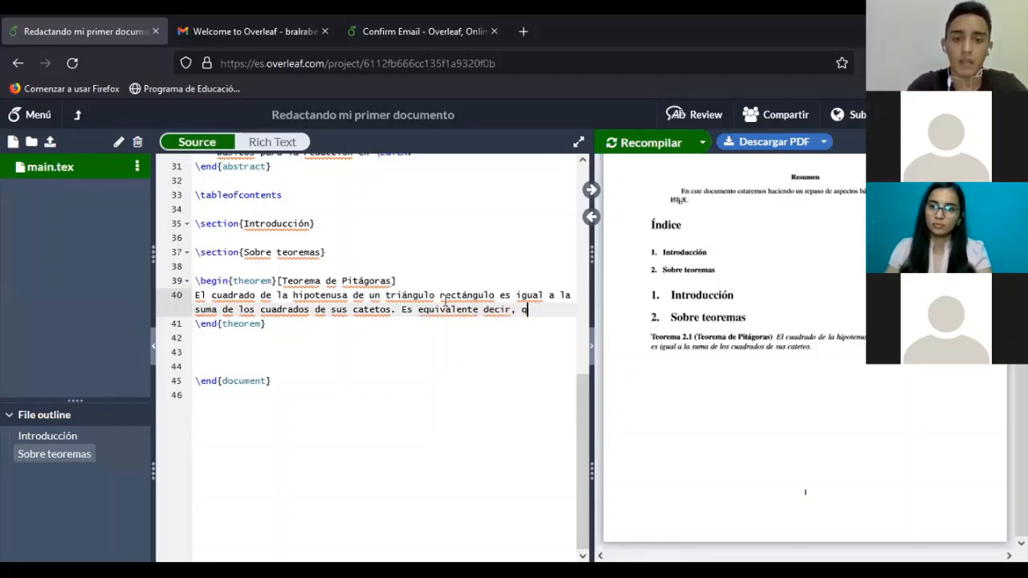
{"action": "key", "text": "BackSpace"}
{"action": "key", "text": "BackSpace"}
{"action": "key", "text": "BackSpace"}
{"action": "type", "text": "que:"}
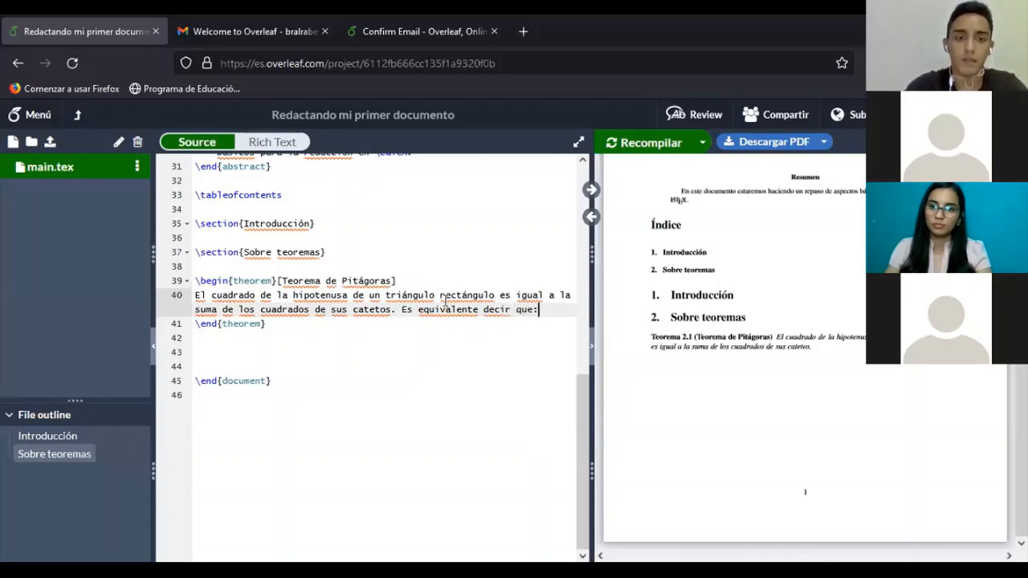
{"action": "key", "text": "Return"}
{"action": "key", "text": "Return"}
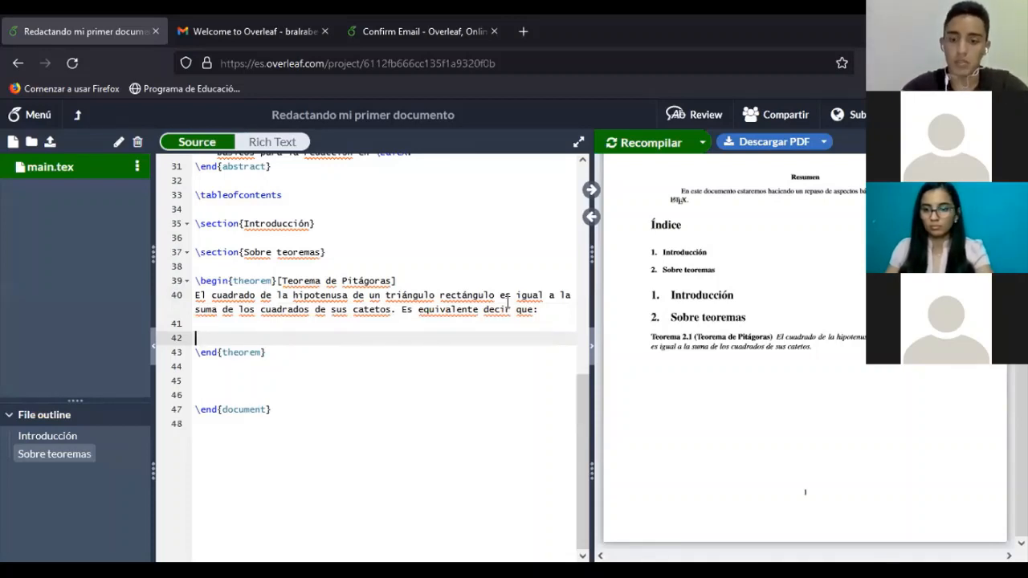
{"action": "key", "text": "BackSpace"}
{"action": "key", "text": "BackSpace"}
Replace the colon after "Es equivalente decir que" with the inline formula $c^2=a^2+b^2$ and recompile the document
{"action": "key", "text": "BackSpace"}
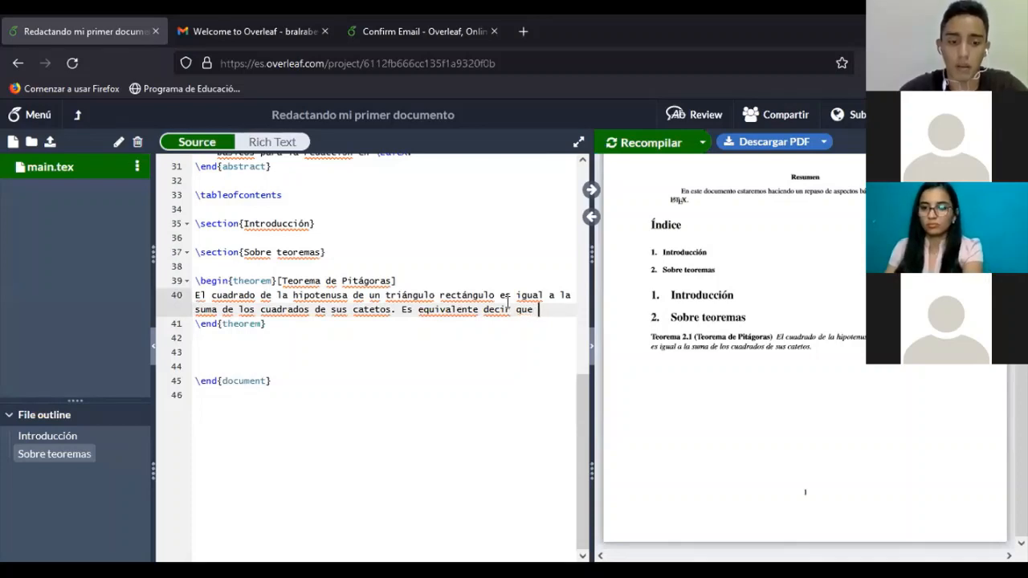
{"action": "type", "text": "$"}
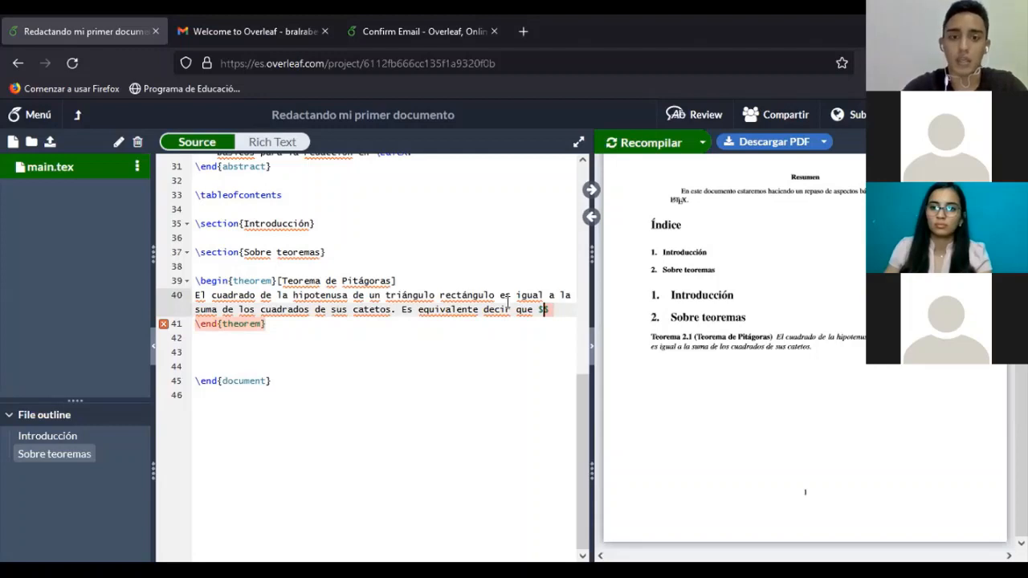
{"action": "type", "text": "c^"}
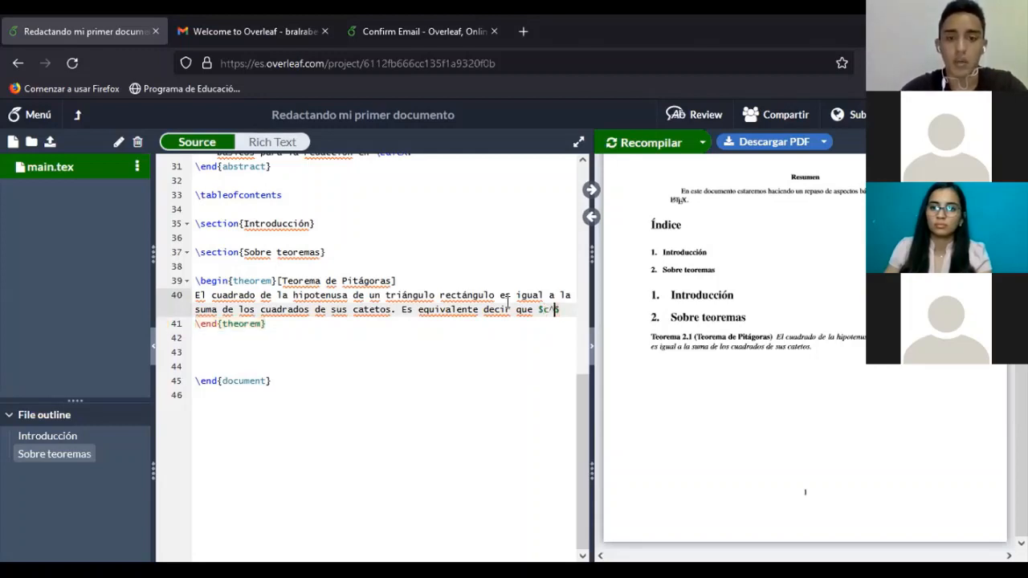
{"action": "type", "text": "2="}
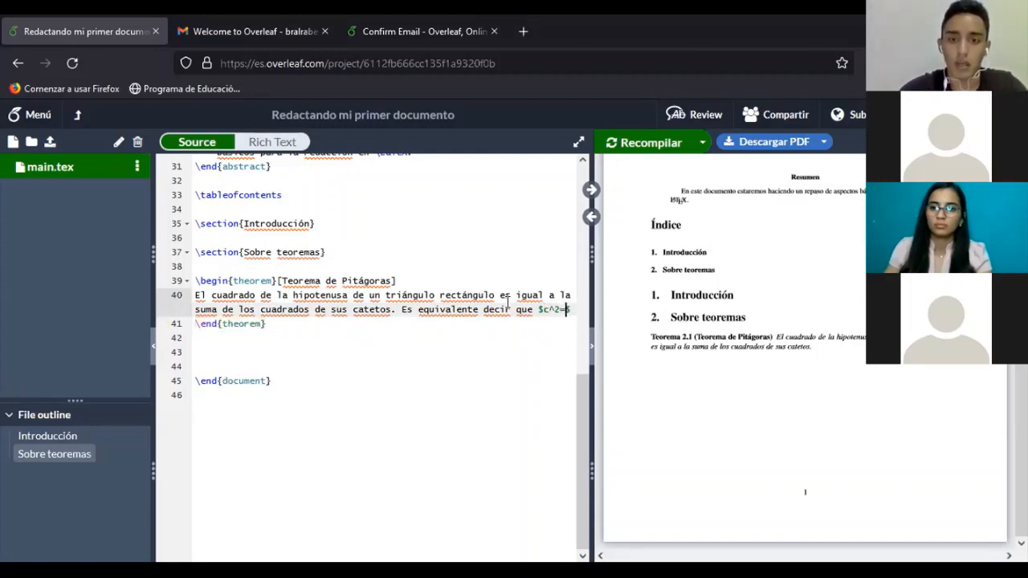
{"action": "type", "text": "a^"}
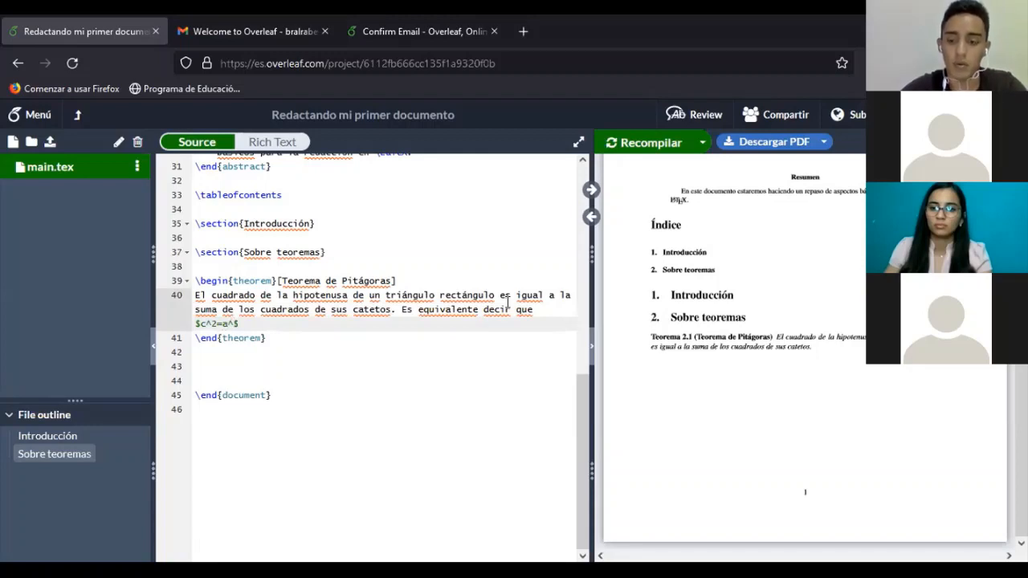
{"action": "type", "text": "2+"}
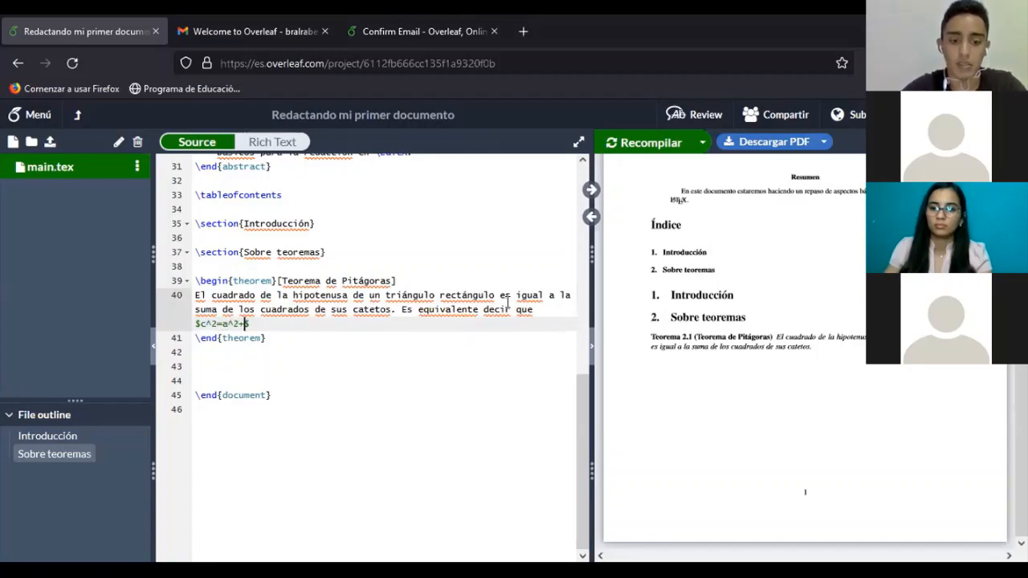
{"action": "type", "text": "b"}
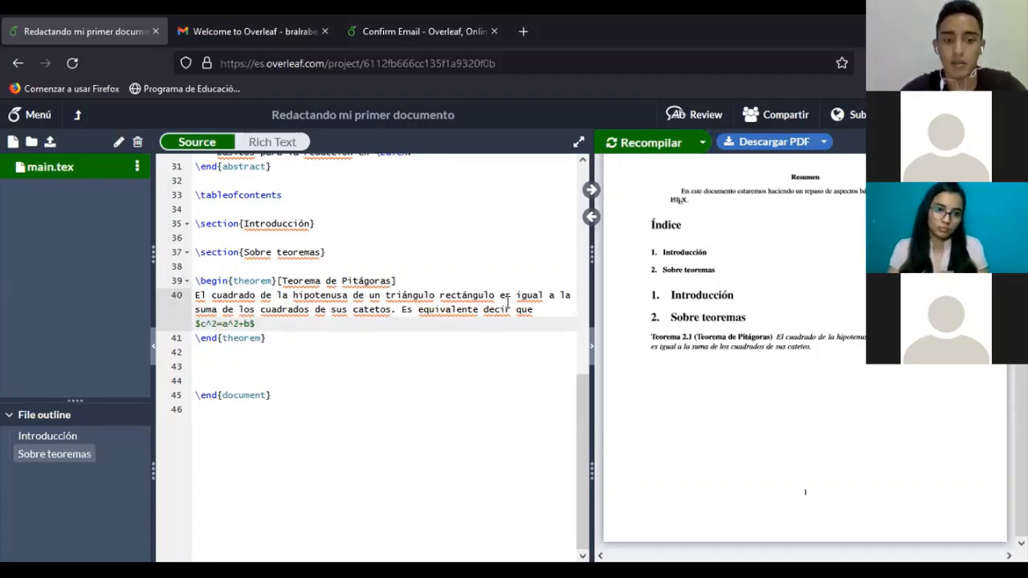
{"action": "type", "text": "^2"}
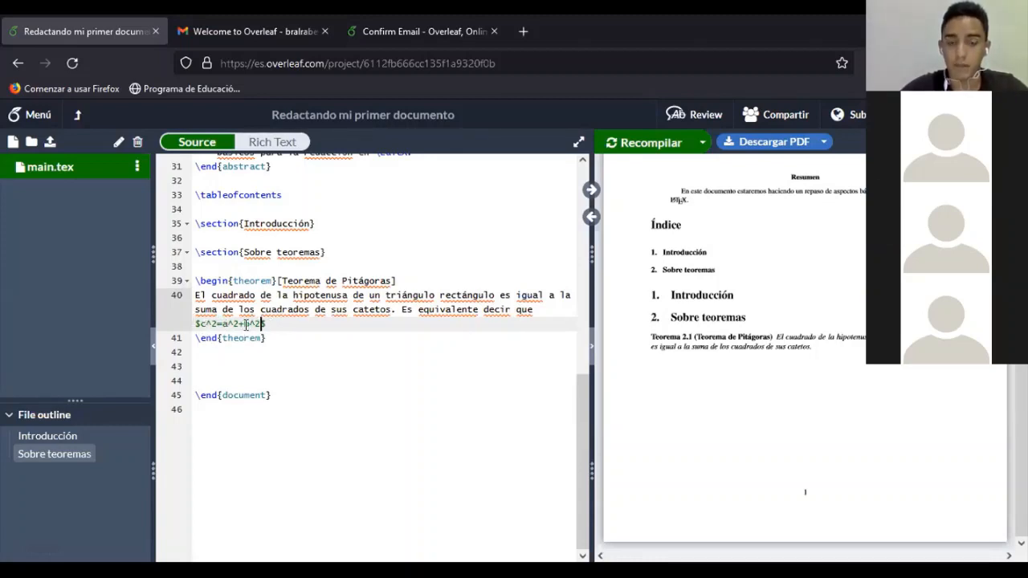
{"action": "left_click", "coordinate": [642, 144]}
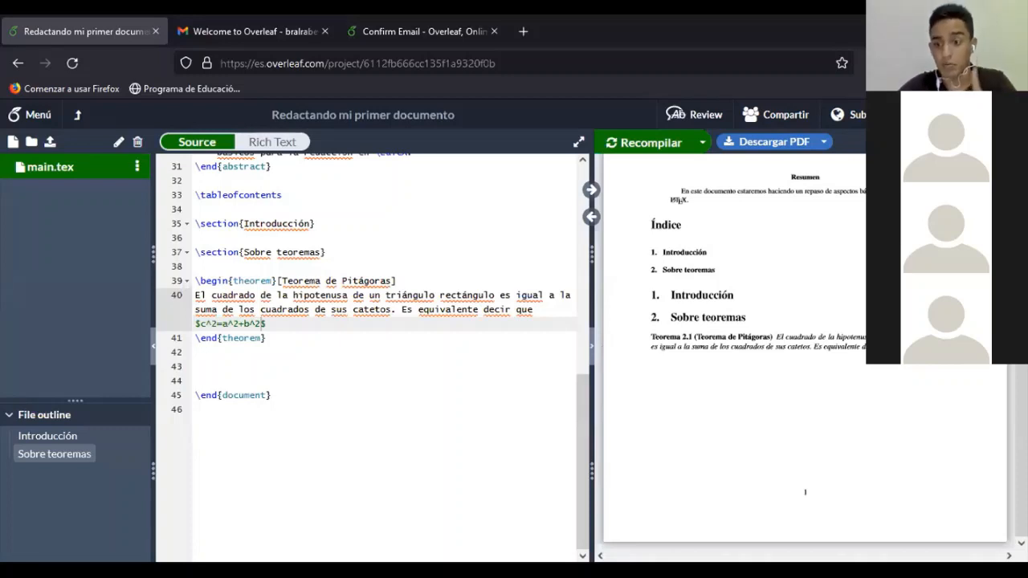
Delete the inline formula $c^2=a^2+b^2$ from the end of the theorem statement on line 40
{"action": "double_click", "coordinate": [287, 320]}
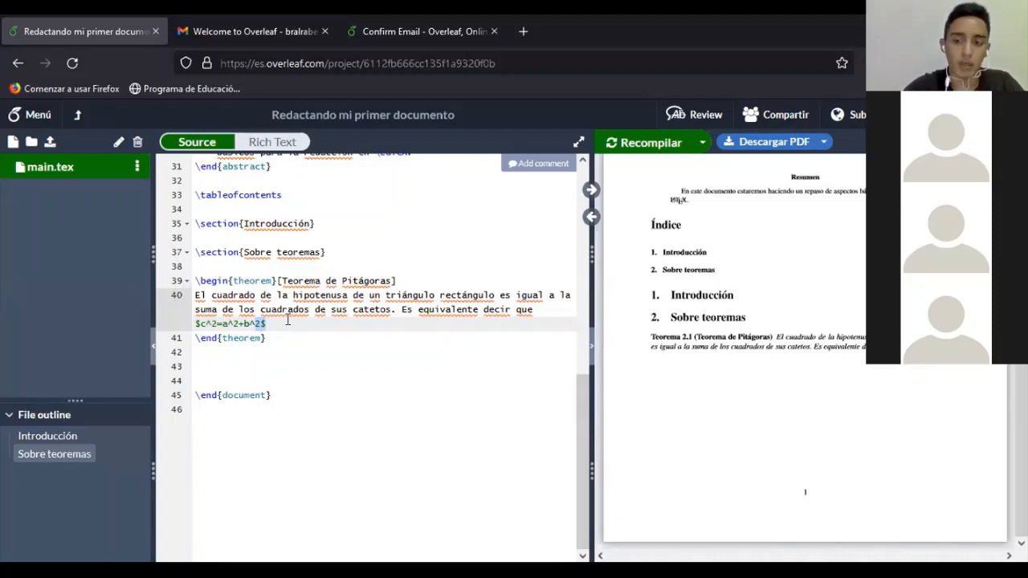
{"action": "key", "text": "BackSpace"}
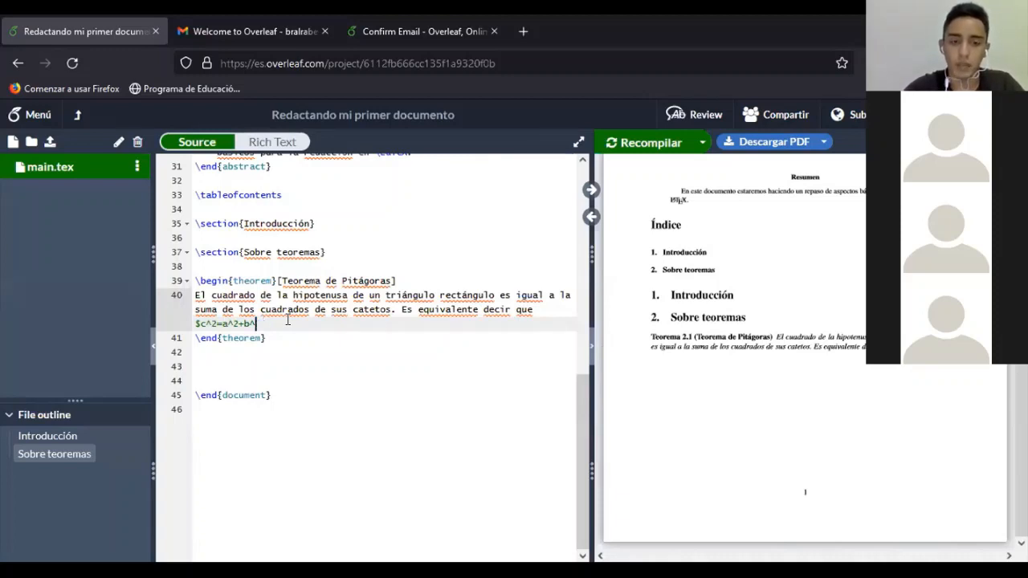
{"action": "key", "text": "BackSpace"}
{"action": "key", "text": "BackSpace"}
{"action": "key", "text": "BackSpace"}
{"action": "key", "text": "BackSpace"}
{"action": "key", "text": "BackSpace"}
{"action": "key", "text": "BackSpace"}
{"action": "key", "text": "BackSpace"}
{"action": "key", "text": "BackSpace"}
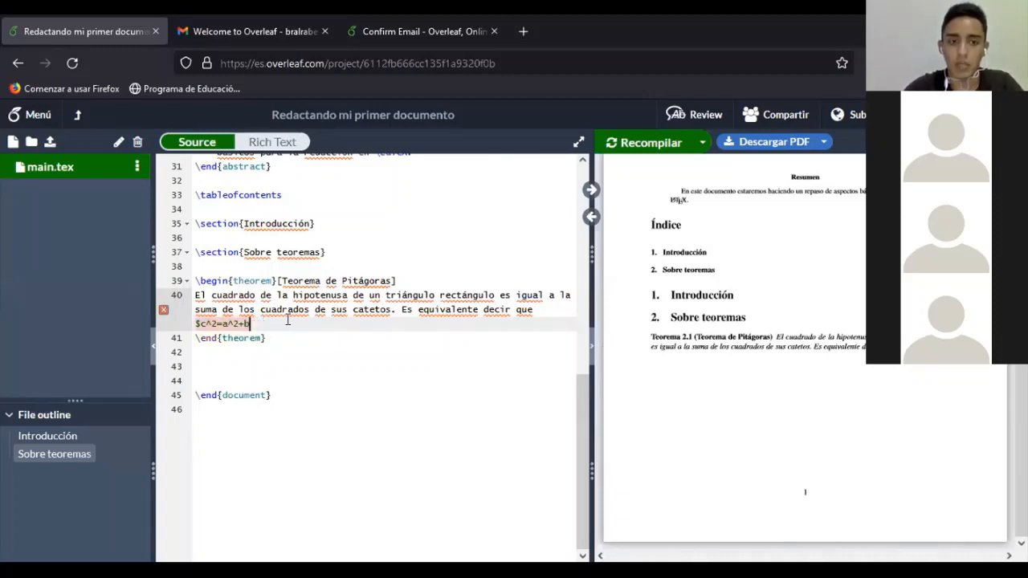
{"action": "key", "text": "BackSpace"}
{"action": "key", "text": "BackSpace"}
{"action": "key", "text": "BackSpace"}
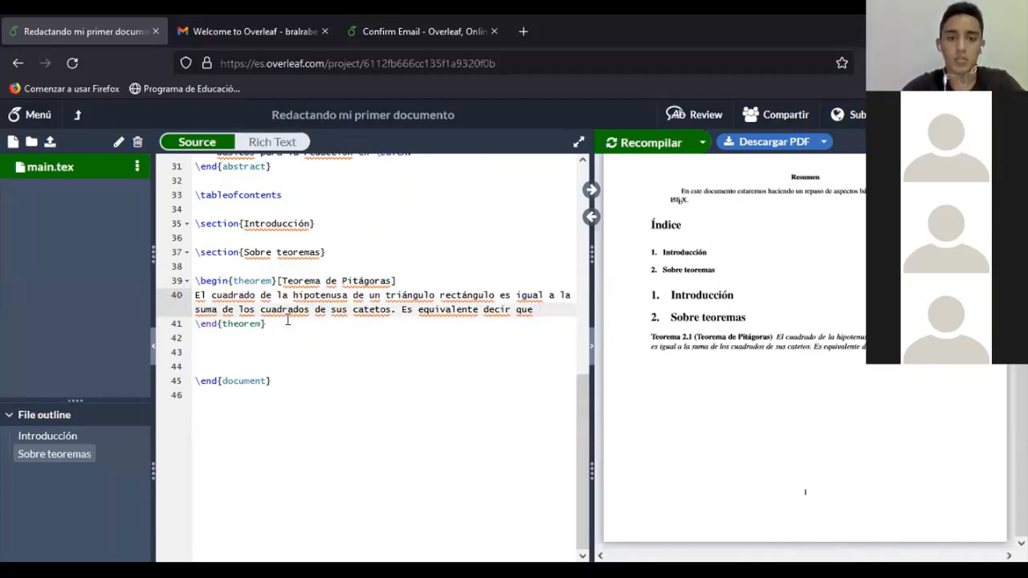
Insert an equation environment below the theorem statement, after a blank line, containing c^2=a^2+b^2
{"action": "key", "text": "Return"}
{"action": "key", "text": "Return"}
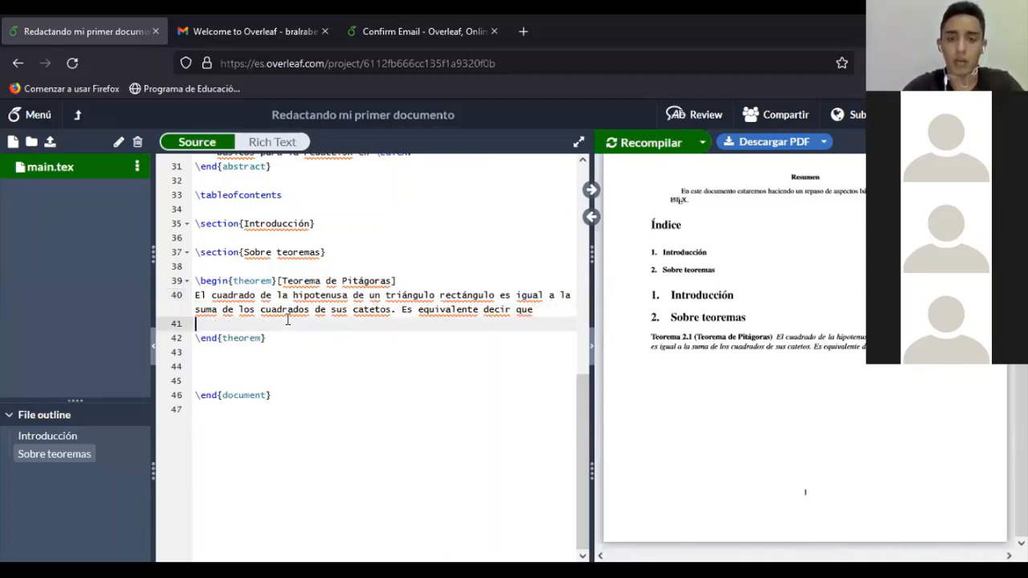
{"action": "type", "text": "\begin"}
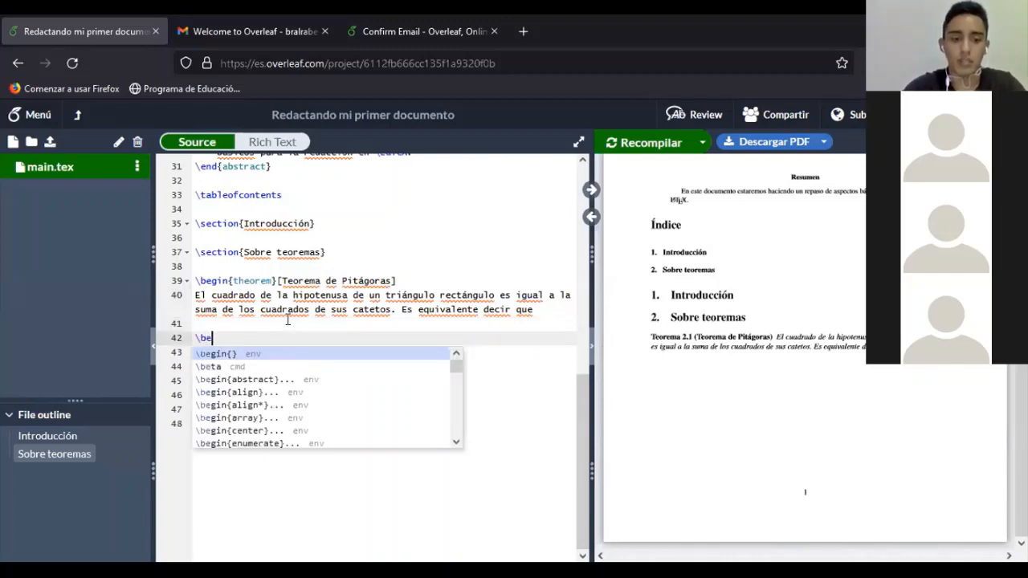
{"action": "type", "text": "{"}
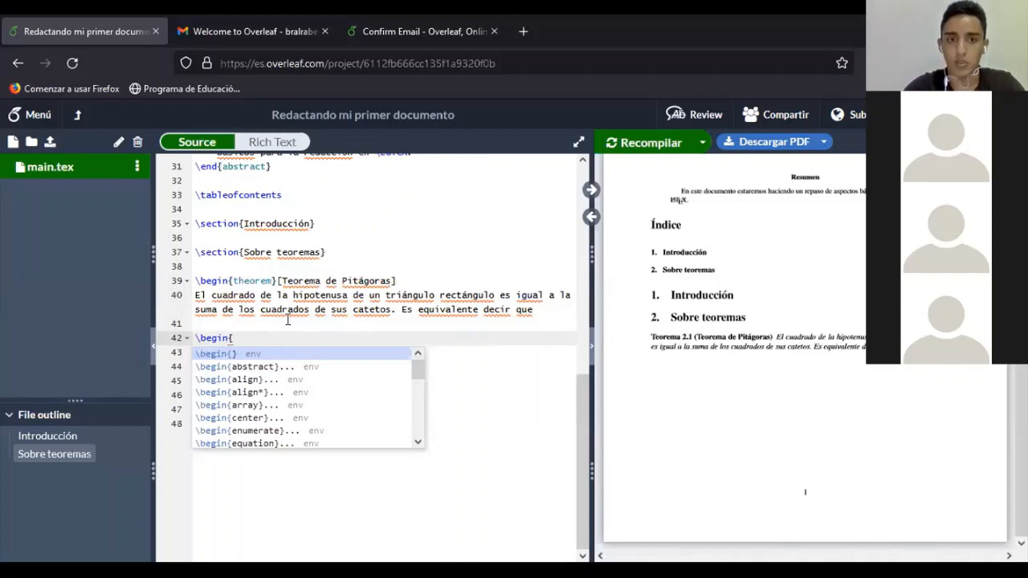
{"action": "type", "text": "equation"}
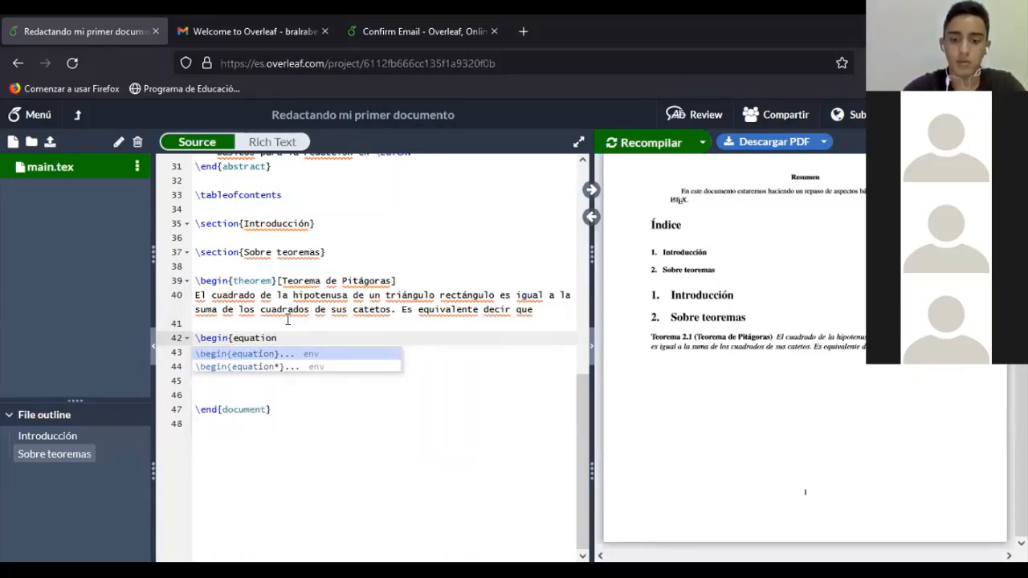
{"action": "type", "text": "}"}
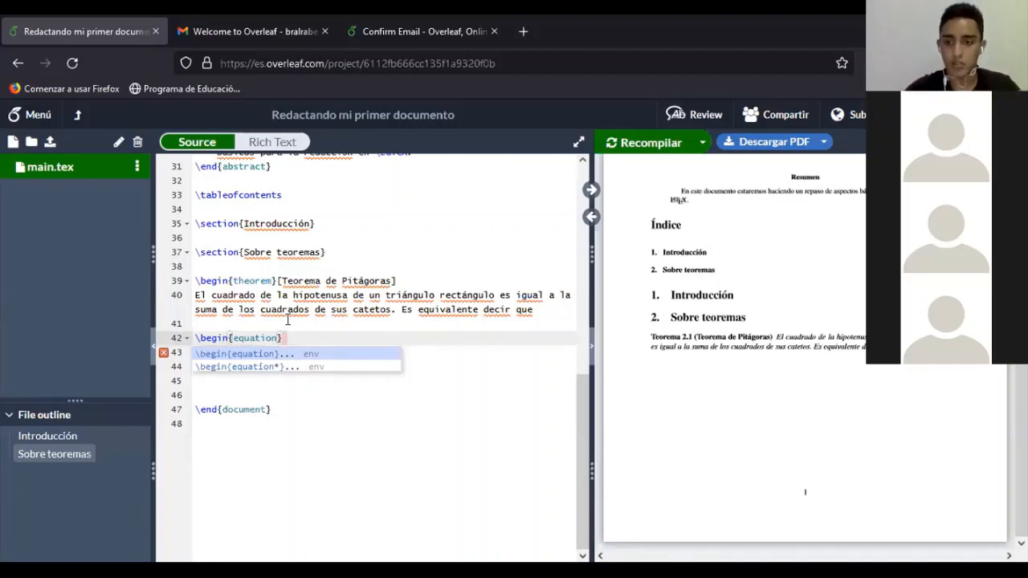
{"action": "key", "text": "Return"}
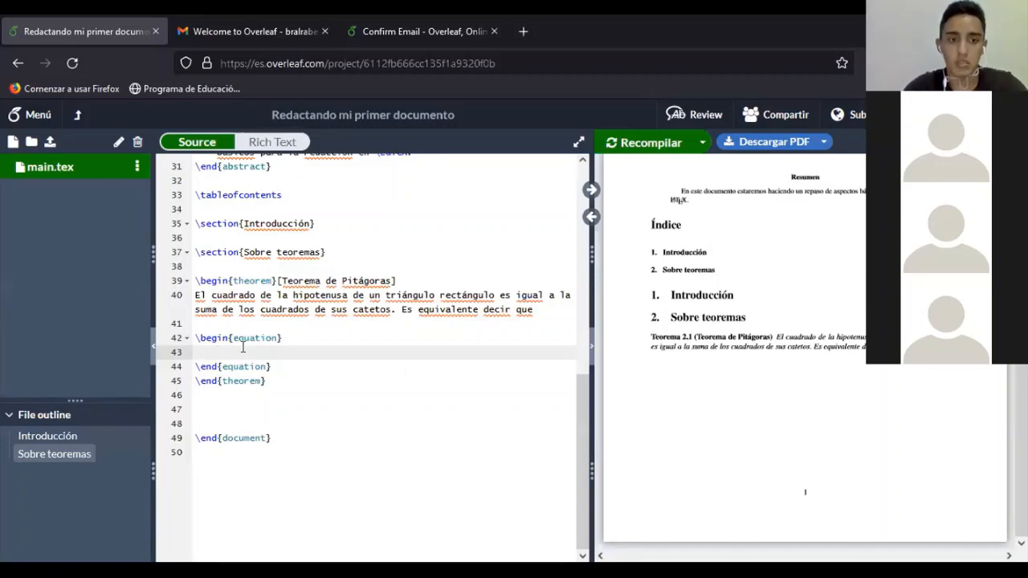
{"action": "type", "text": "c^2"}
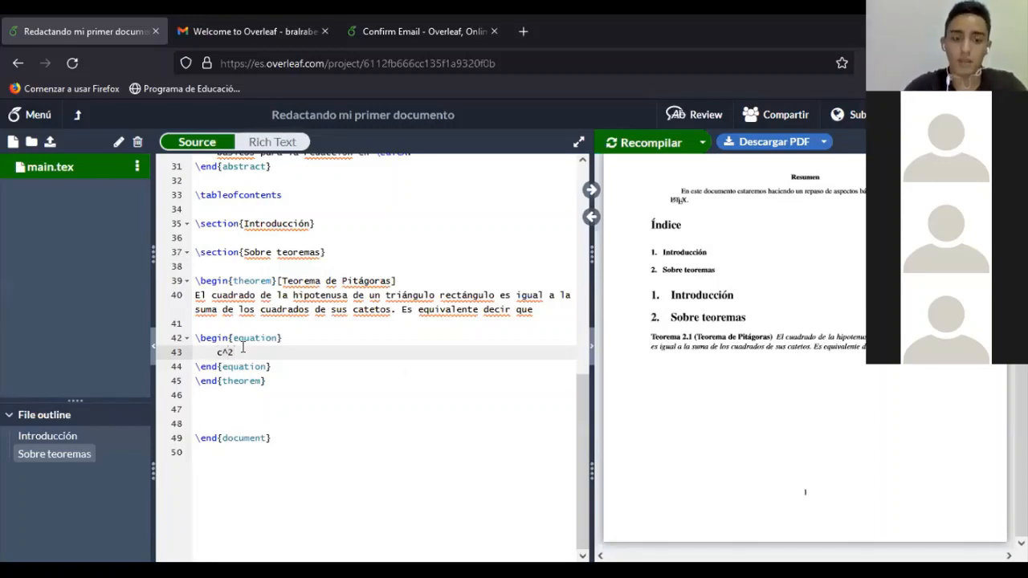
{"action": "type", "text": "=a^2+"}
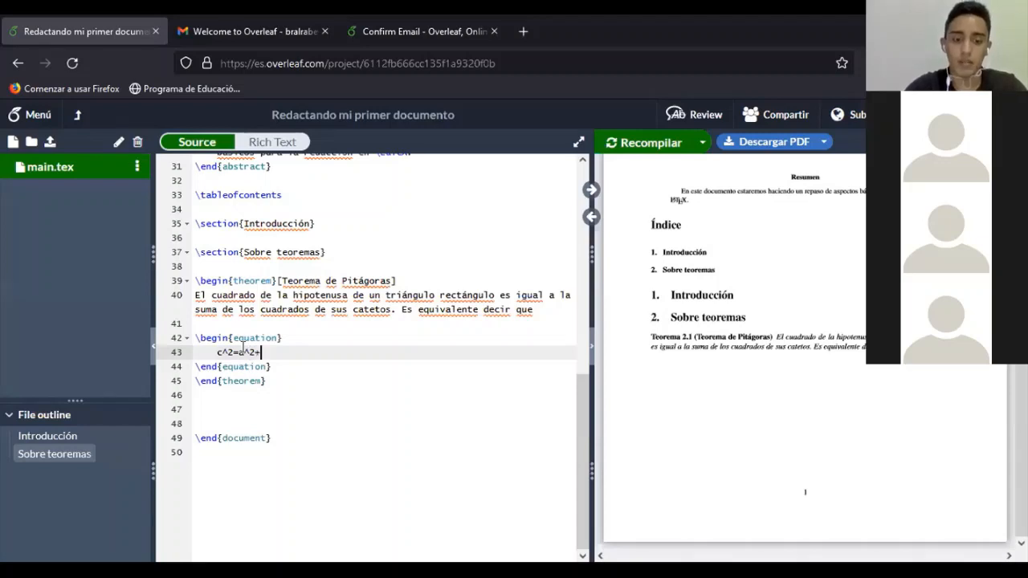
{"action": "type", "text": "b^2"}
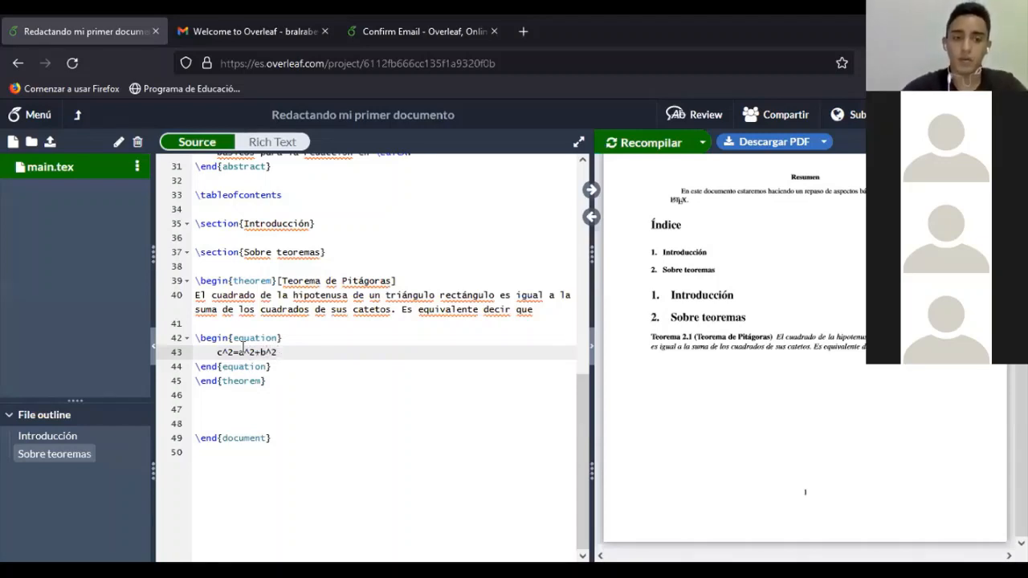
Add the text "donde c es la hipotenusa y a,b son los catetos." below the equation environment and recompile the document
{"action": "left_click", "coordinate": [293, 362]}
{"action": "key", "text": "Return"}
{"action": "key", "text": "Return"}
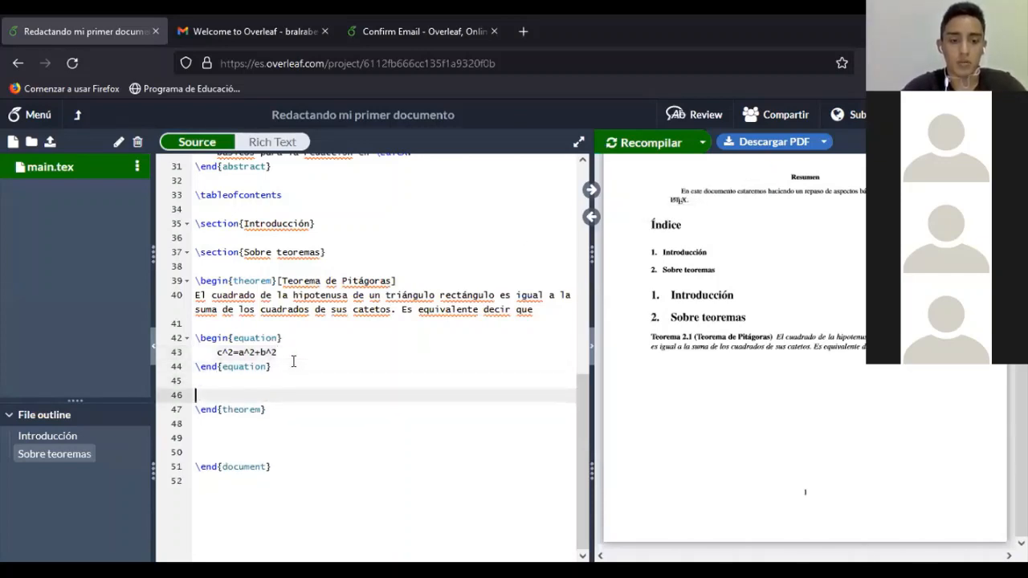
{"action": "type", "text": "donde c"}
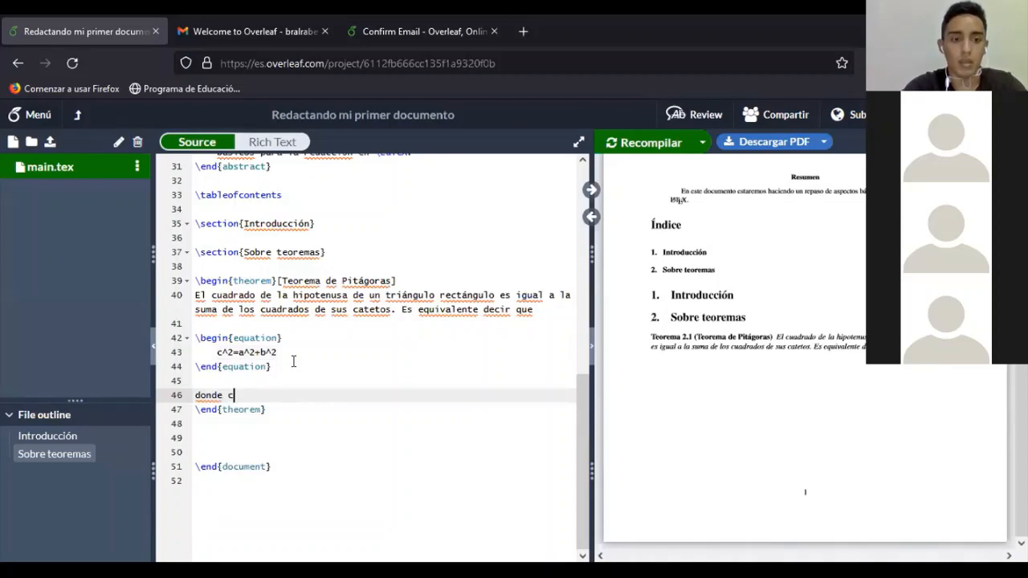
{"action": "type", "text": " es la hipot"}
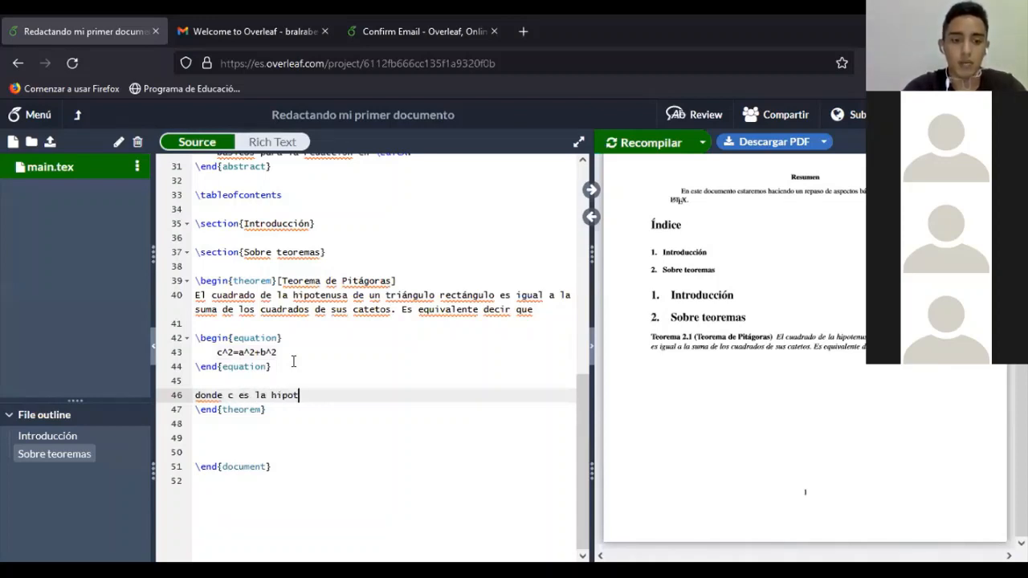
{"action": "type", "text": "enusa y a"}
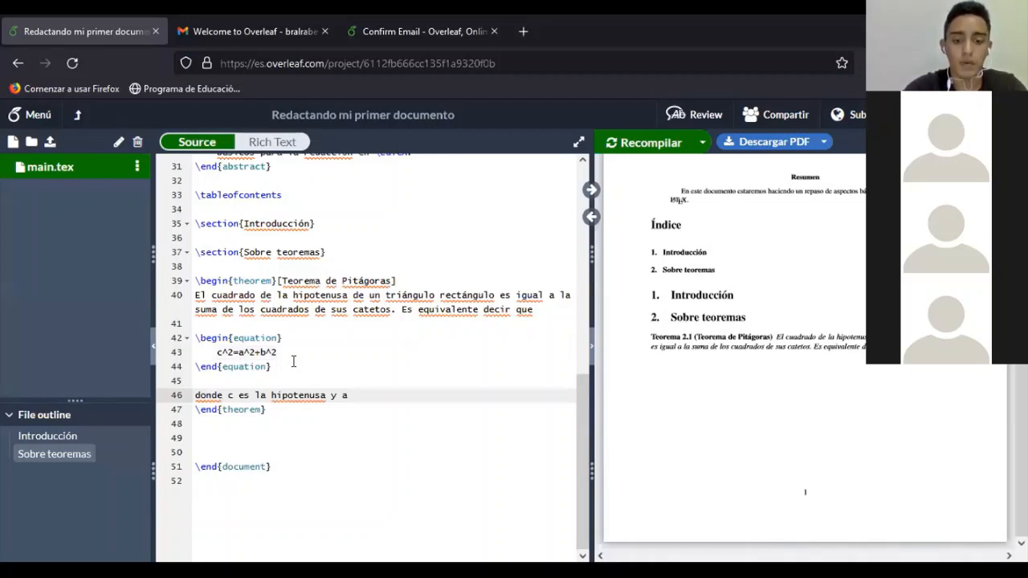
{"action": "type", "text": ",b son "}
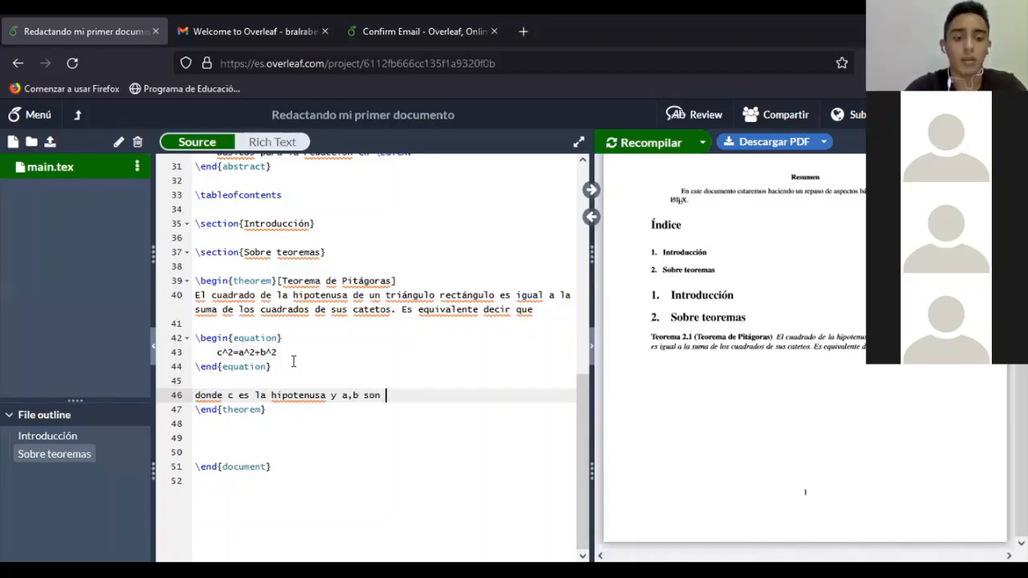
{"action": "type", "text": "los catetos."}
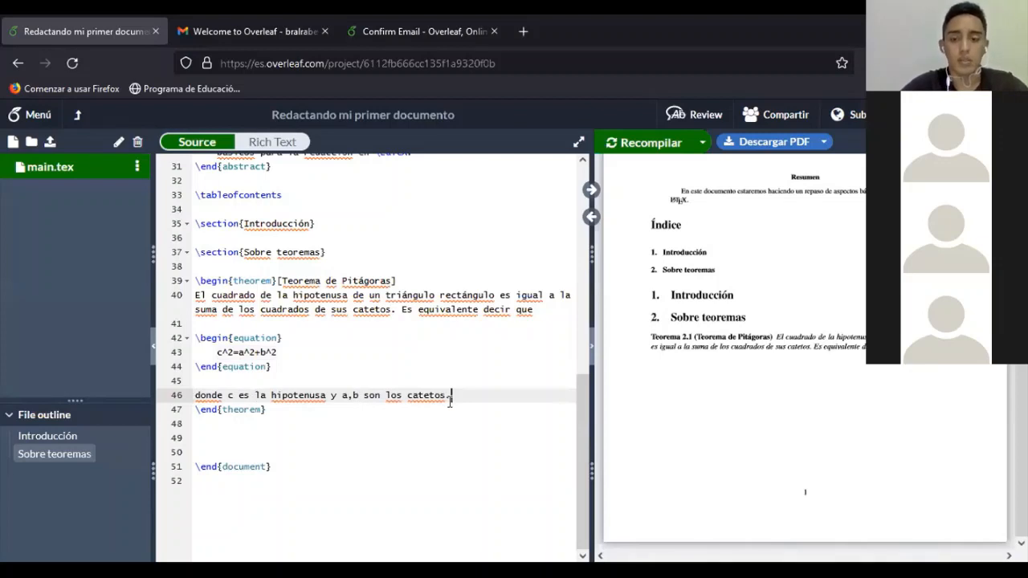
{"action": "key", "text": "Return"}
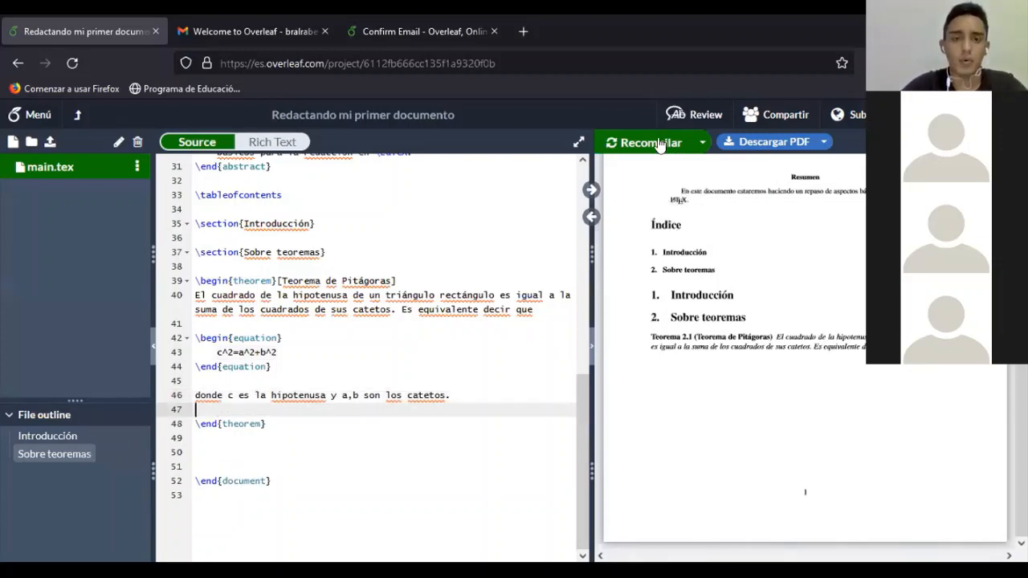
{"action": "left_click", "coordinate": [657, 143]}
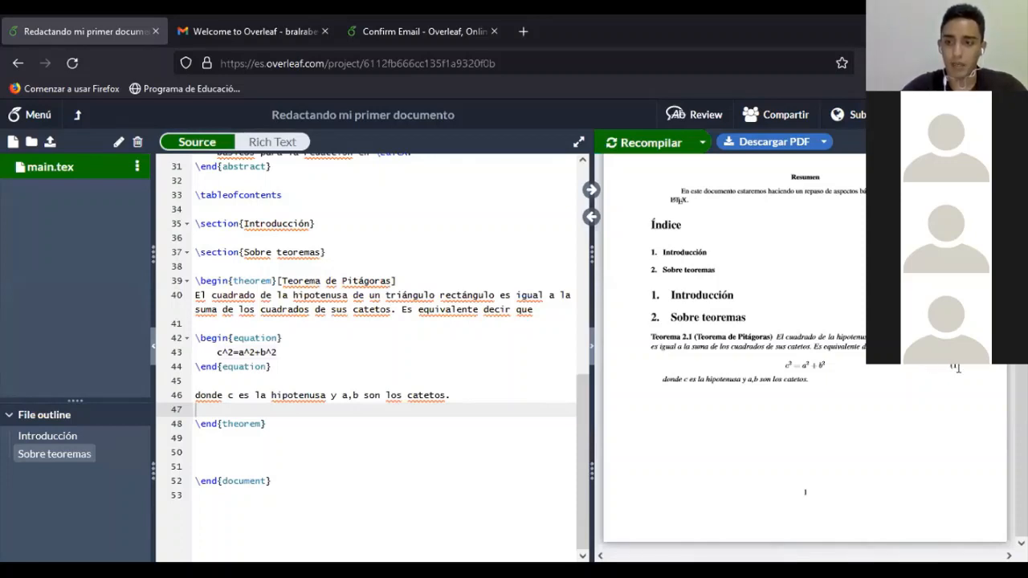
Add two new lines after the end of the theorem environment
{"action": "double_click", "coordinate": [951, 367]}
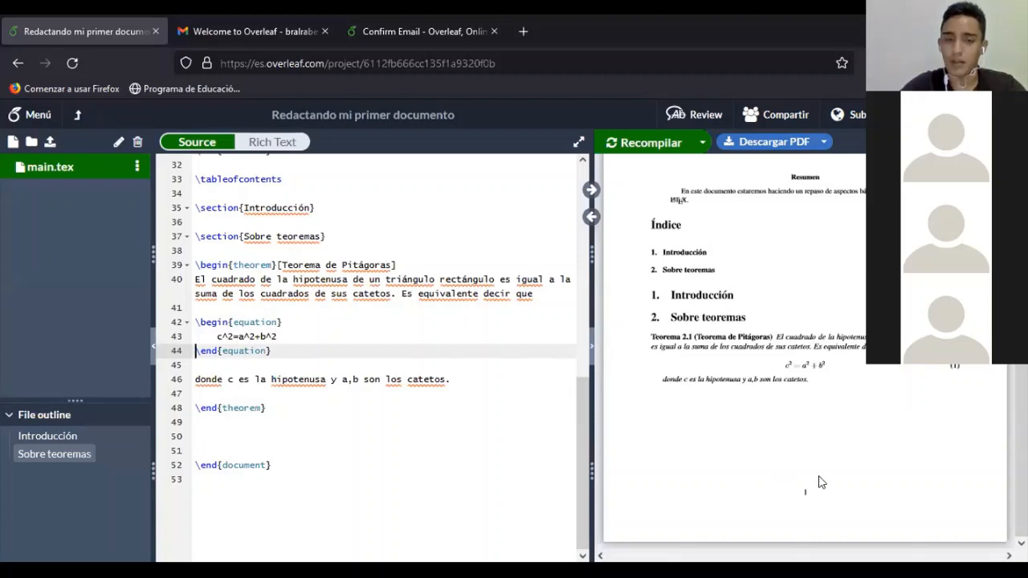
{"action": "double_click", "coordinate": [346, 408]}
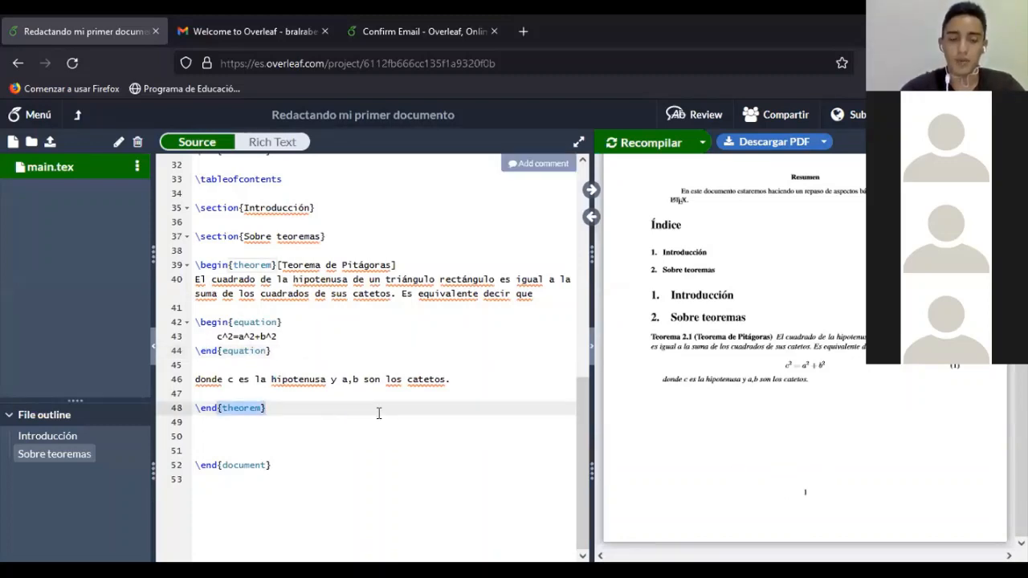
{"action": "left_click", "coordinate": [378, 413]}
{"action": "key", "text": "Return"}
{"action": "key", "text": "Return"}
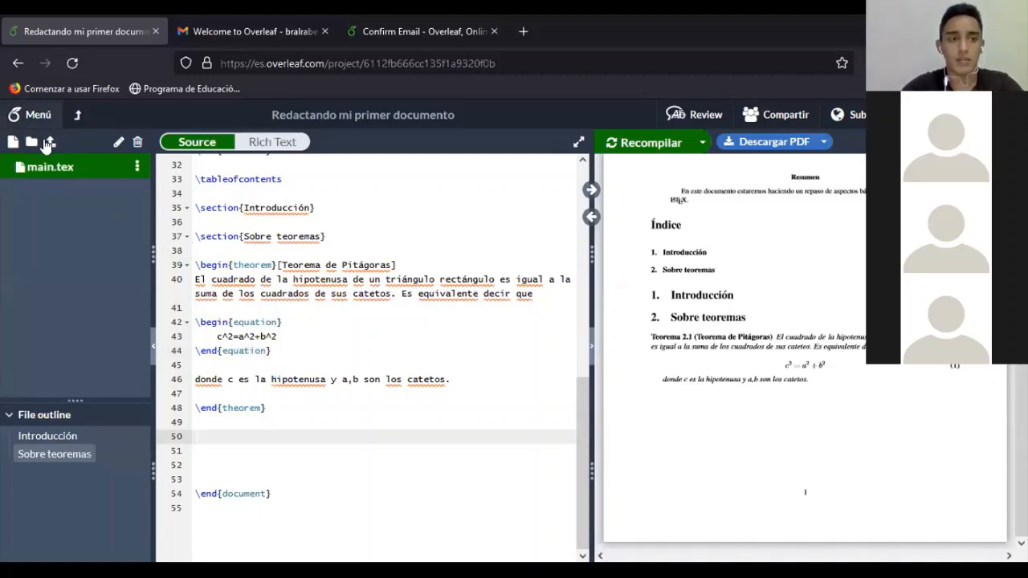
Upload the TeoPitágoras image from the COME 2021 folder on the computer to the project
{"action": "left_click", "coordinate": [51, 141]}
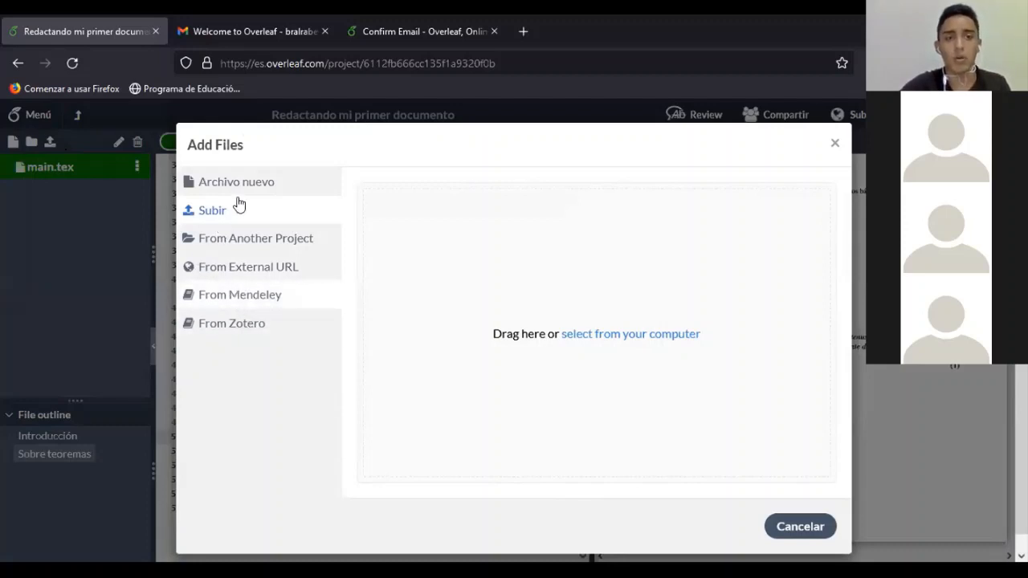
{"action": "left_click", "coordinate": [615, 336]}
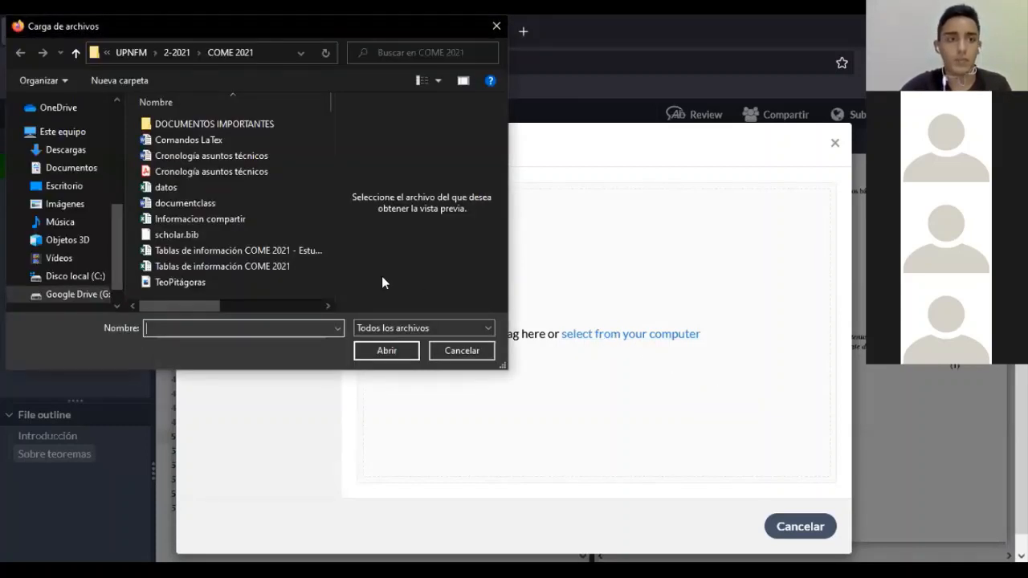
{"action": "scroll", "coordinate": [113, 188], "scroll_direction": "up", "scroll_amount": 5}
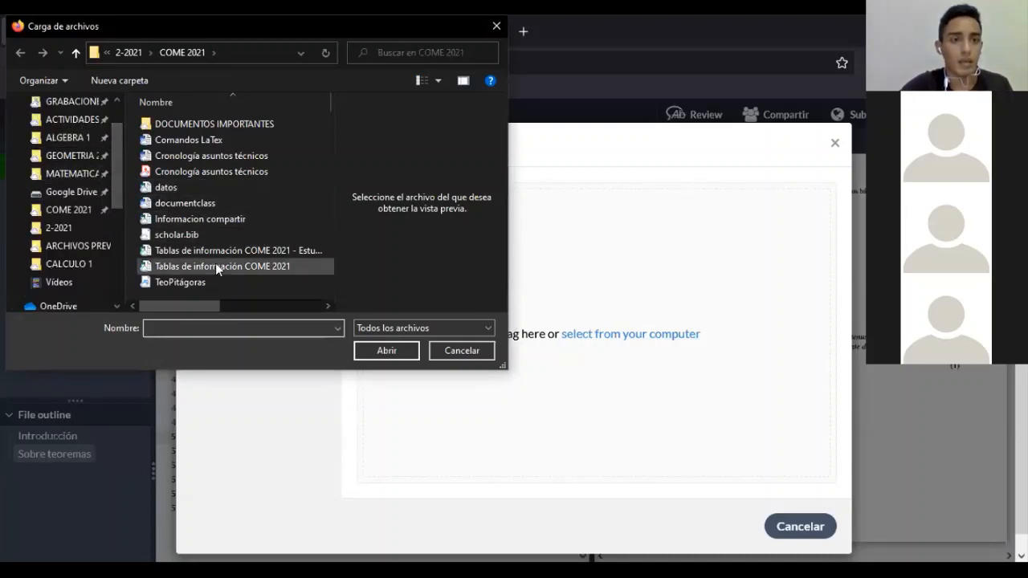
{"action": "double_click", "coordinate": [219, 284]}
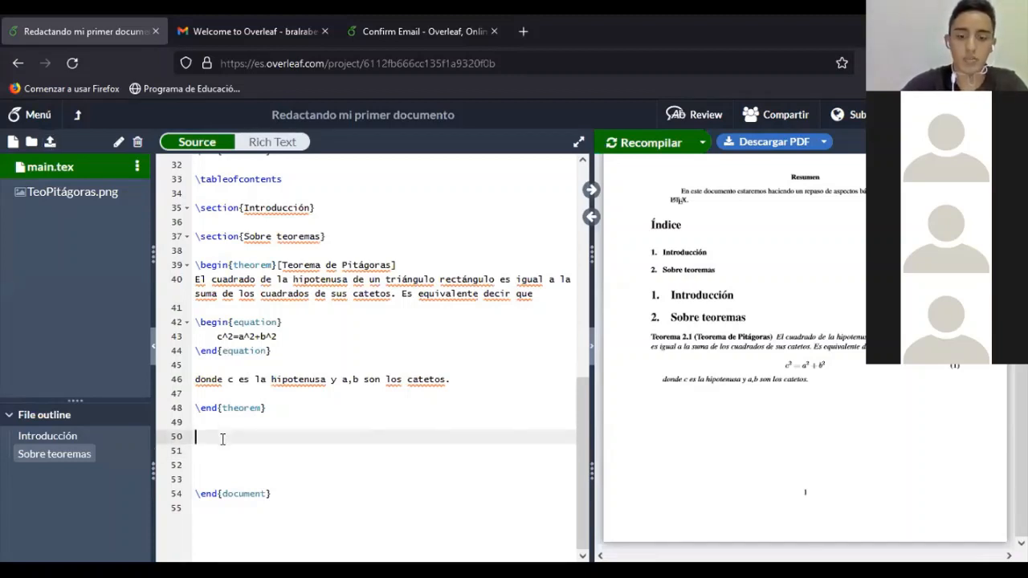
Insert a figure environment with its centering, includegraphics, caption and label lines on line 50, below the theorem environment
{"action": "type", "text": "\\begi"}
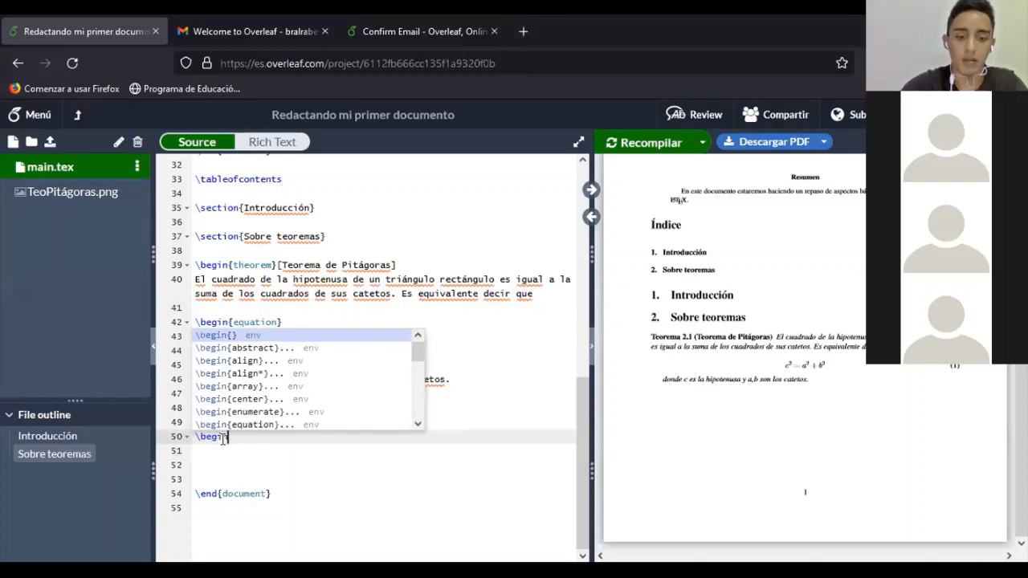
{"action": "type", "text": "n{figure"}
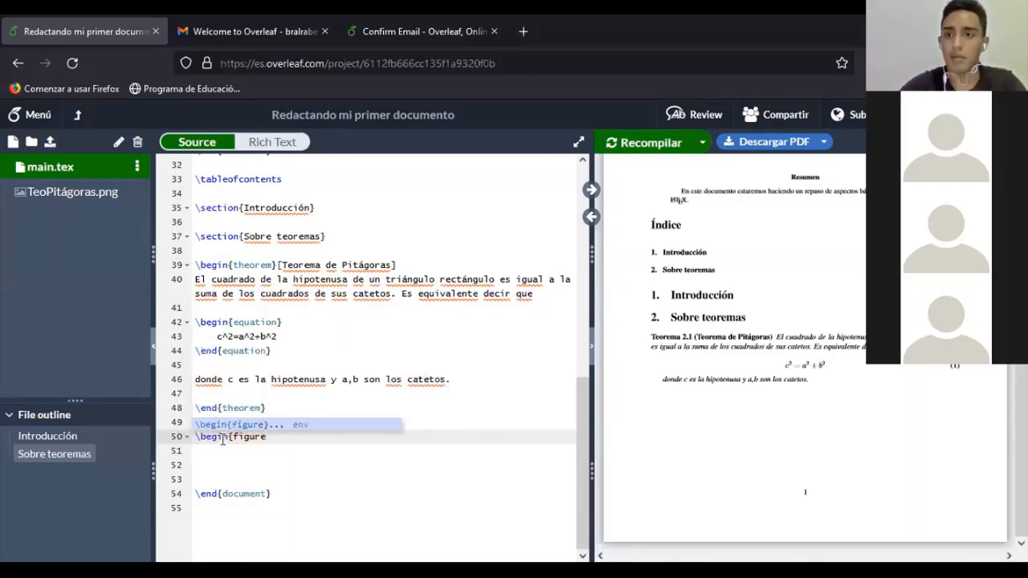
{"action": "type", "text": "}"}
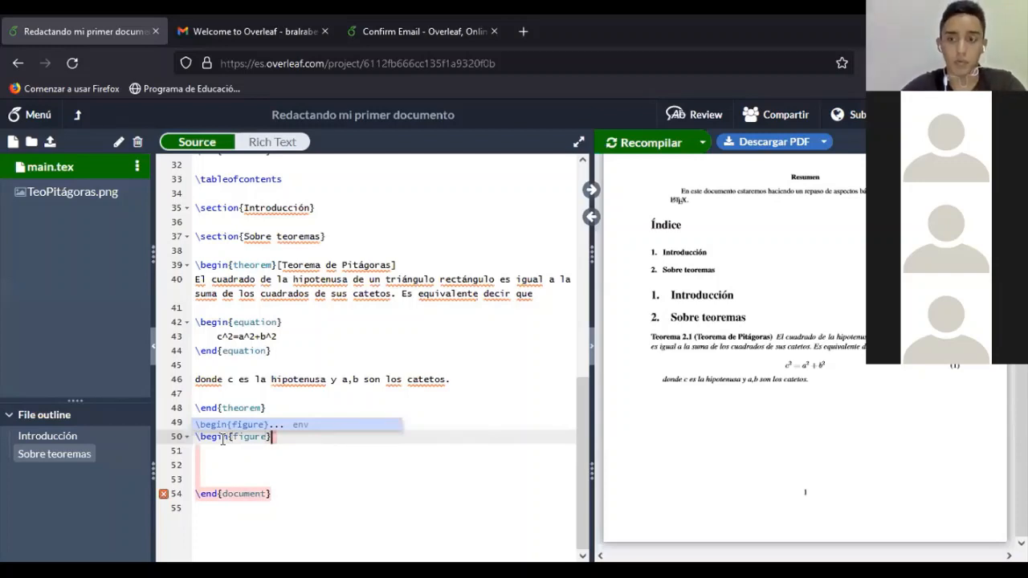
{"action": "key", "text": "Return"}
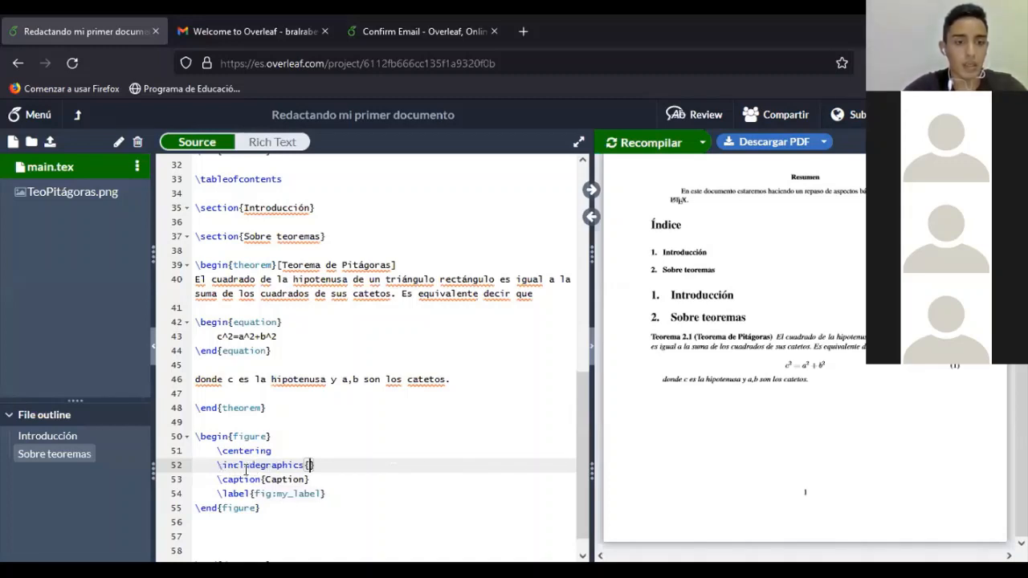
Set TeoPitágoras.png as the image file in the figure's \includegraphics command
{"action": "triple_click", "coordinate": [310, 465]}
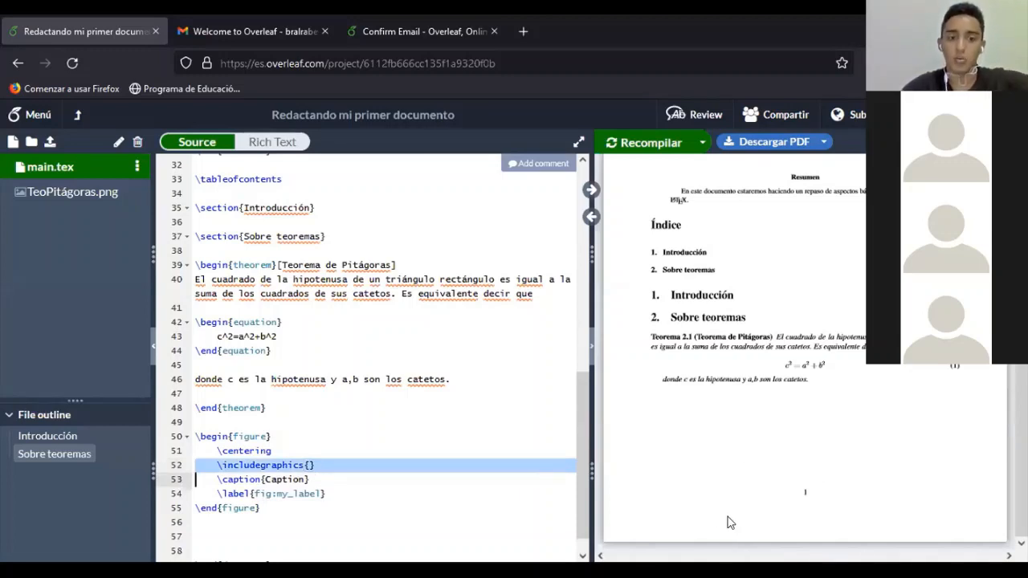
{"action": "left_click", "coordinate": [309, 465]}
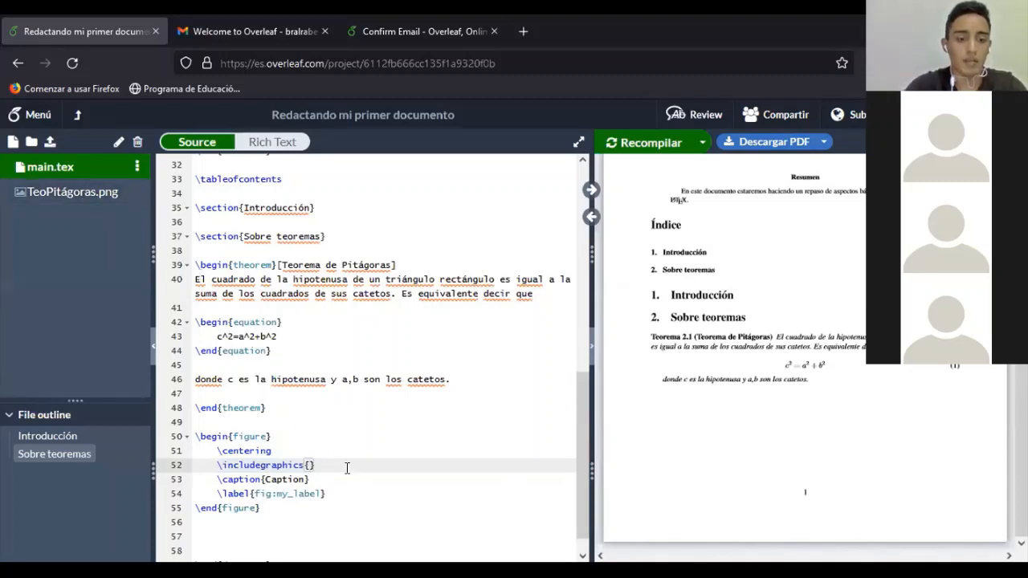
{"action": "type", "text": "T"}
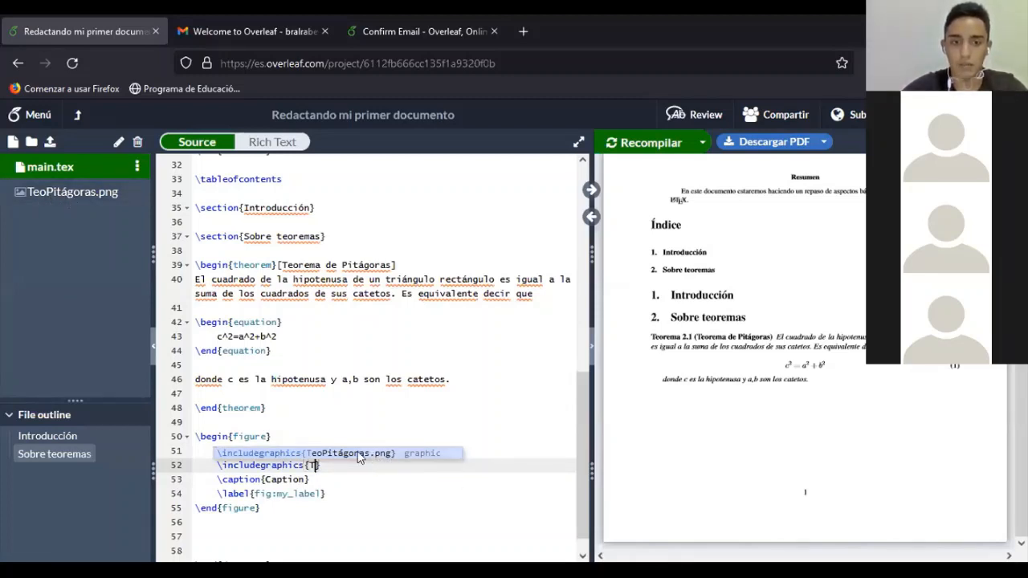
{"action": "left_click", "coordinate": [359, 455]}
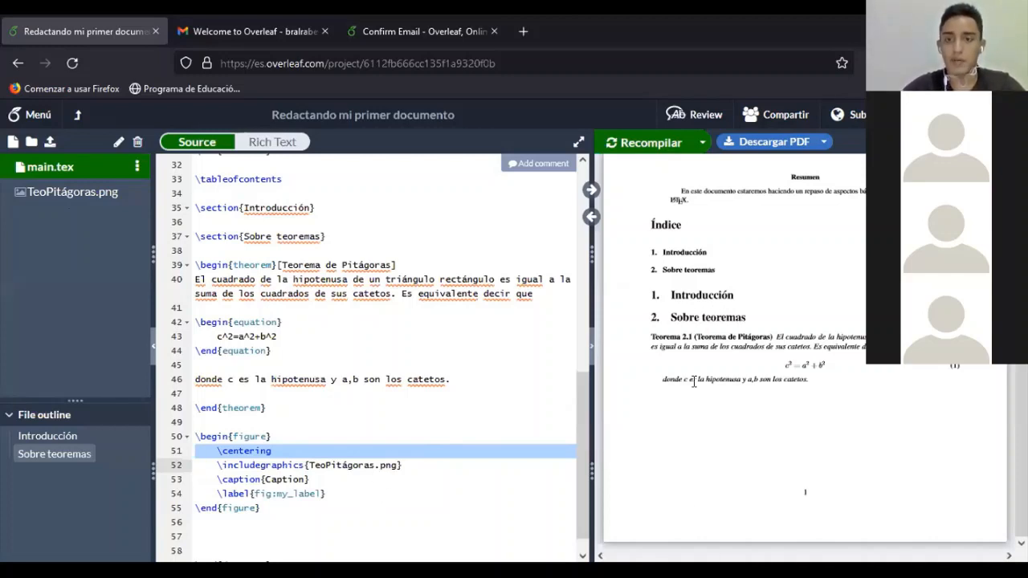
{"action": "double_click", "coordinate": [304, 465]}
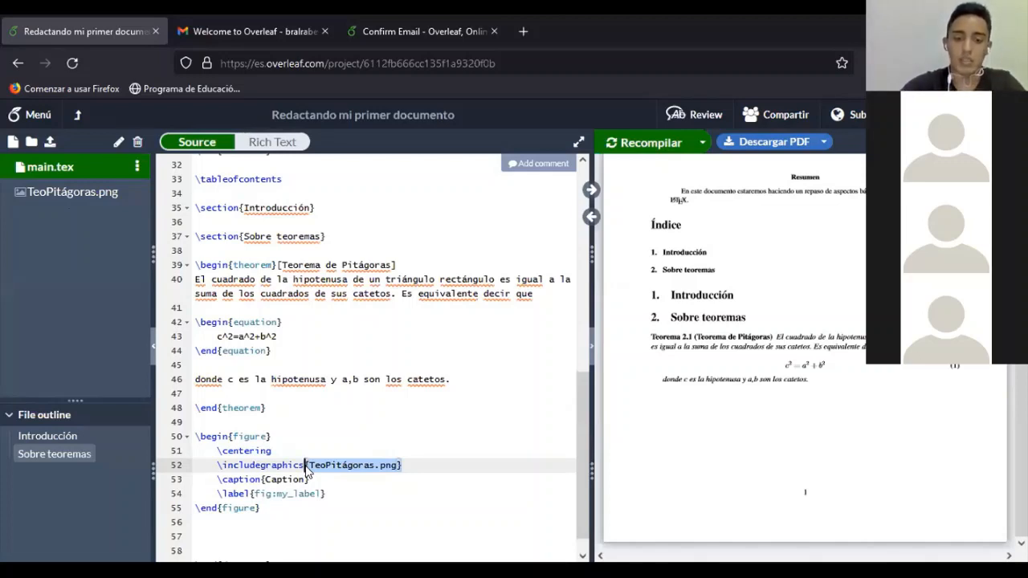
{"action": "type", "text": "{"}
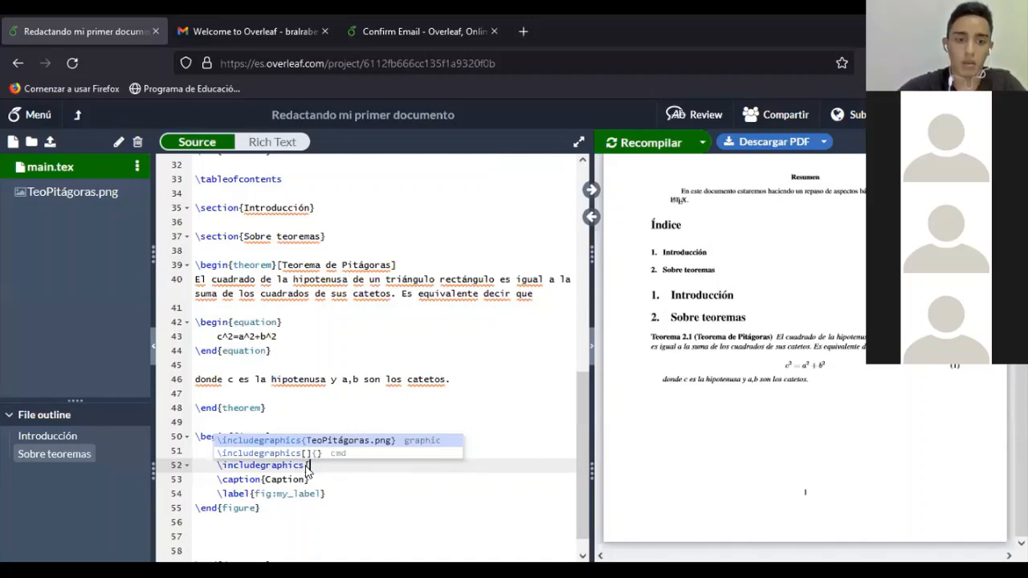
{"action": "left_click", "coordinate": [318, 440]}
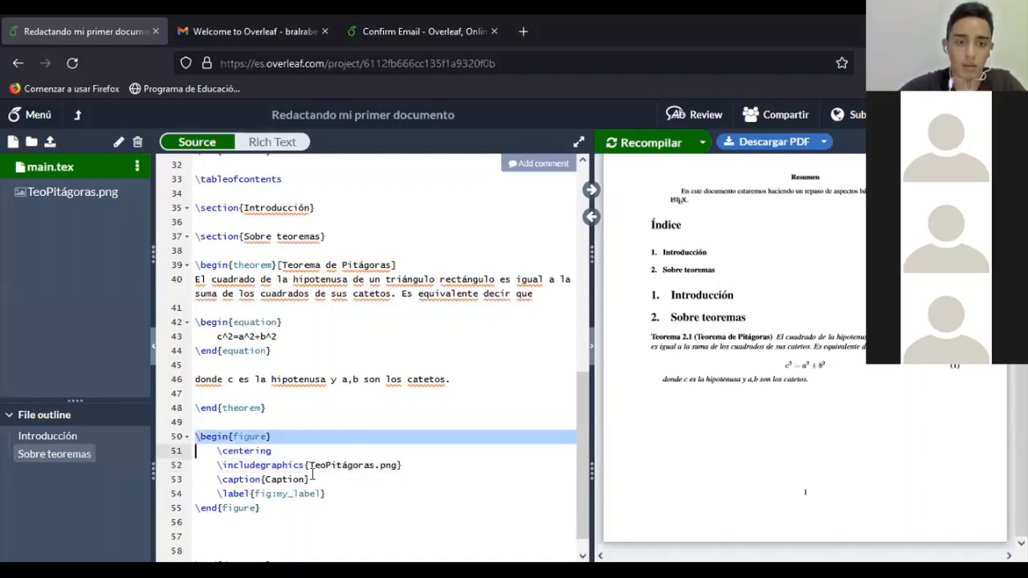
Add the option [scale=0.4] to the \includegraphics command, before the image file name
{"action": "left_click", "coordinate": [305, 466]}
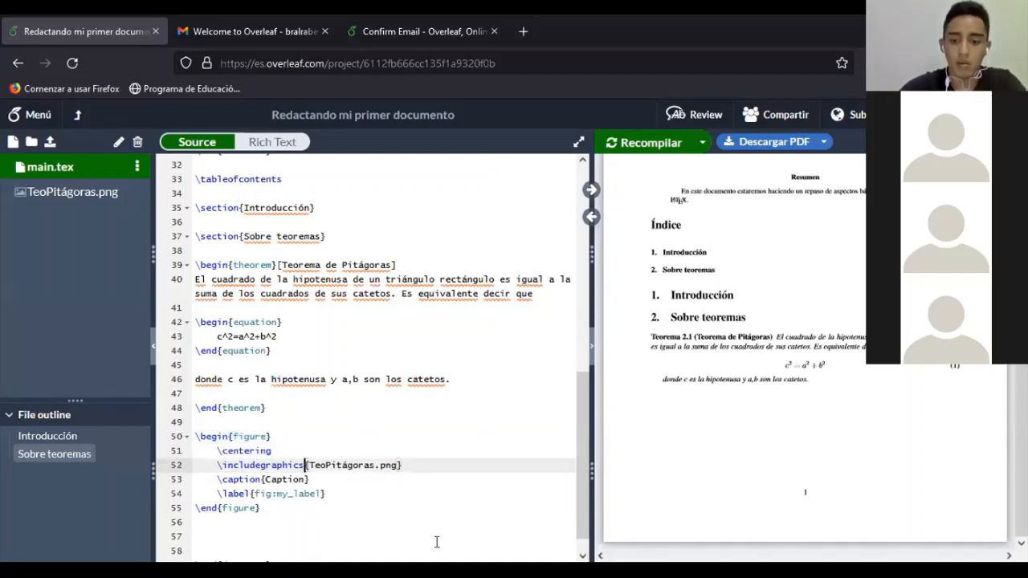
{"action": "type", "text": "["}
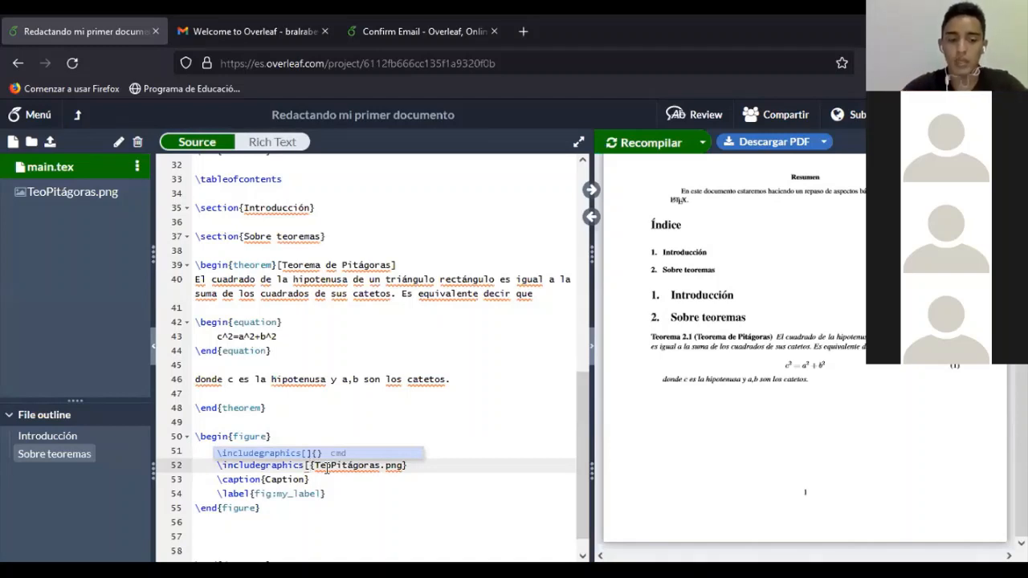
{"action": "type", "text": "scale"}
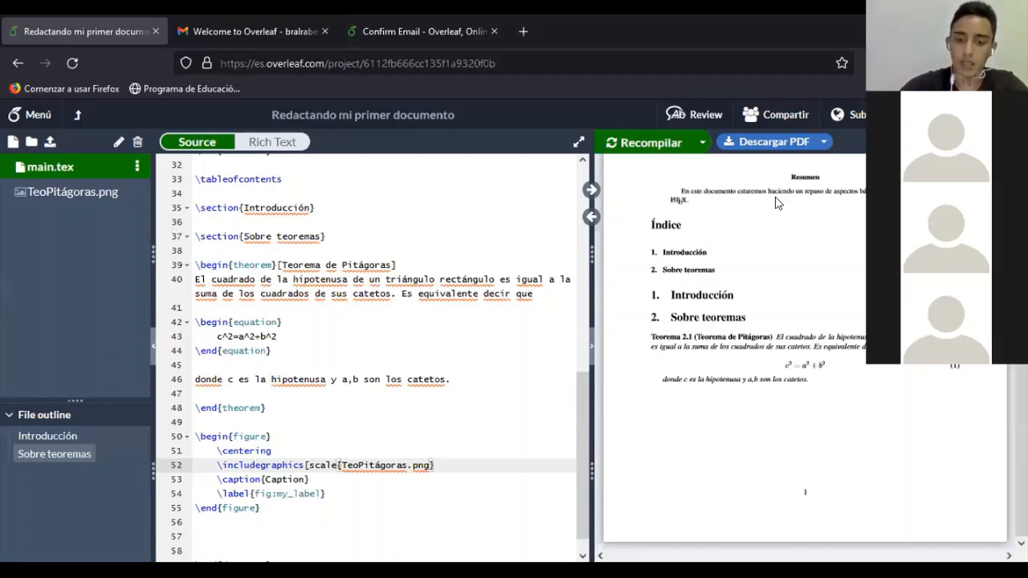
{"action": "type", "text": "="}
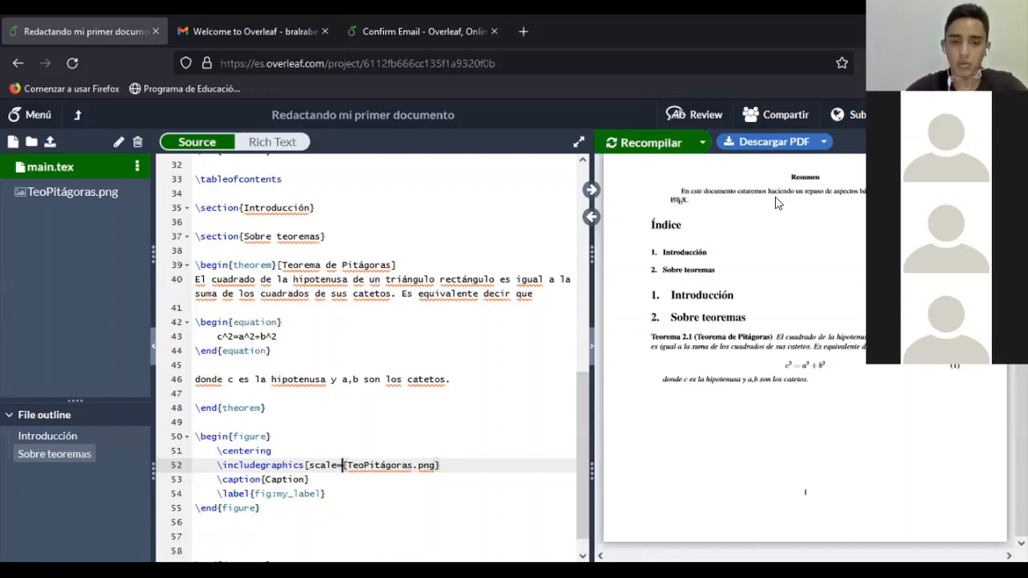
{"action": "type", "text": "0.4"}
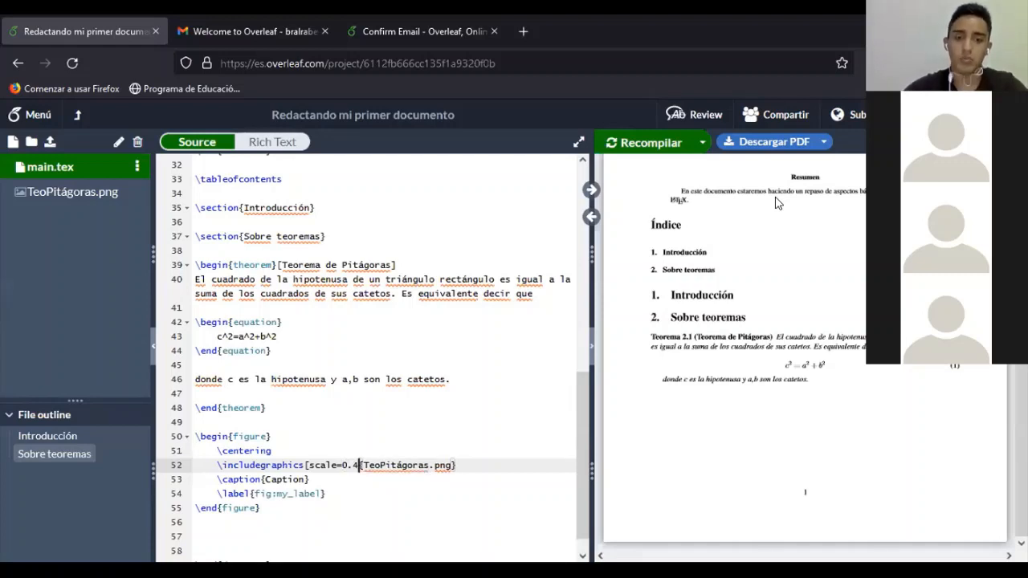
{"action": "type", "text": "]"}
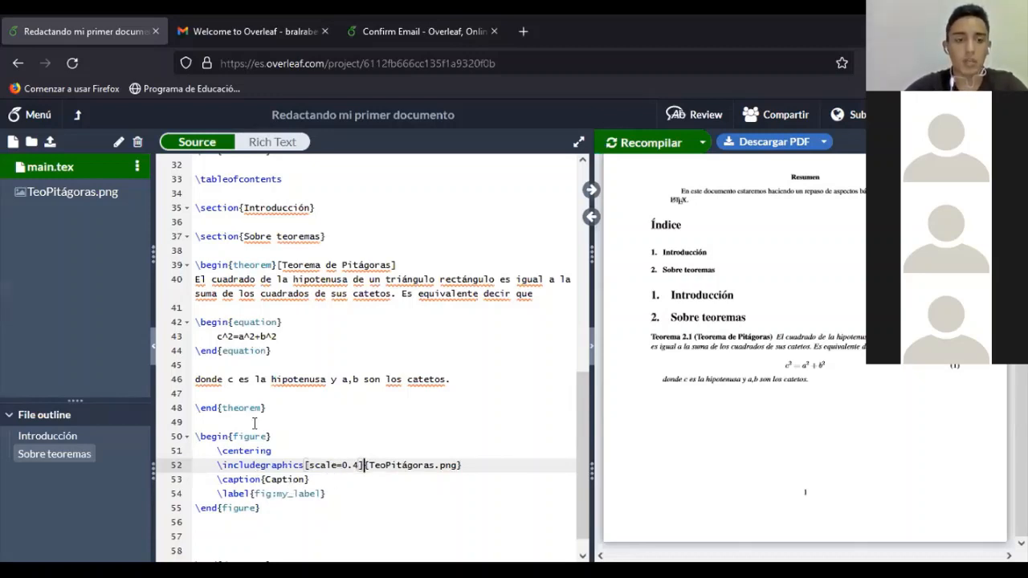
Select the placeholder text "Caption" inside the figure's \caption command on line 53
{"action": "scroll", "coordinate": [255, 407], "scroll_direction": "down", "scroll_amount": 2}
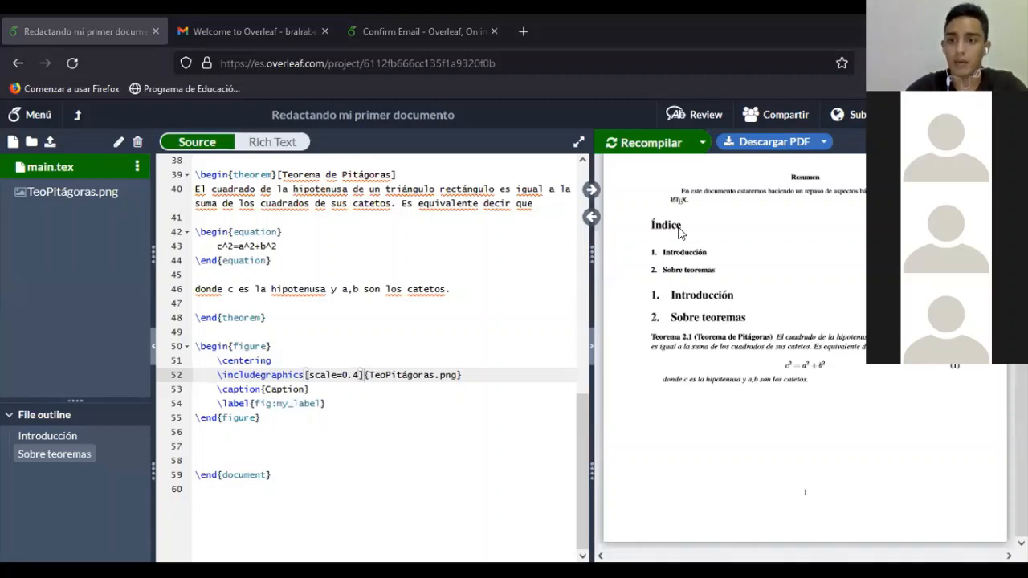
{"action": "left_click", "coordinate": [328, 417]}
{"action": "left_click", "coordinate": [304, 389]}
{"action": "double_click", "coordinate": [304, 389]}
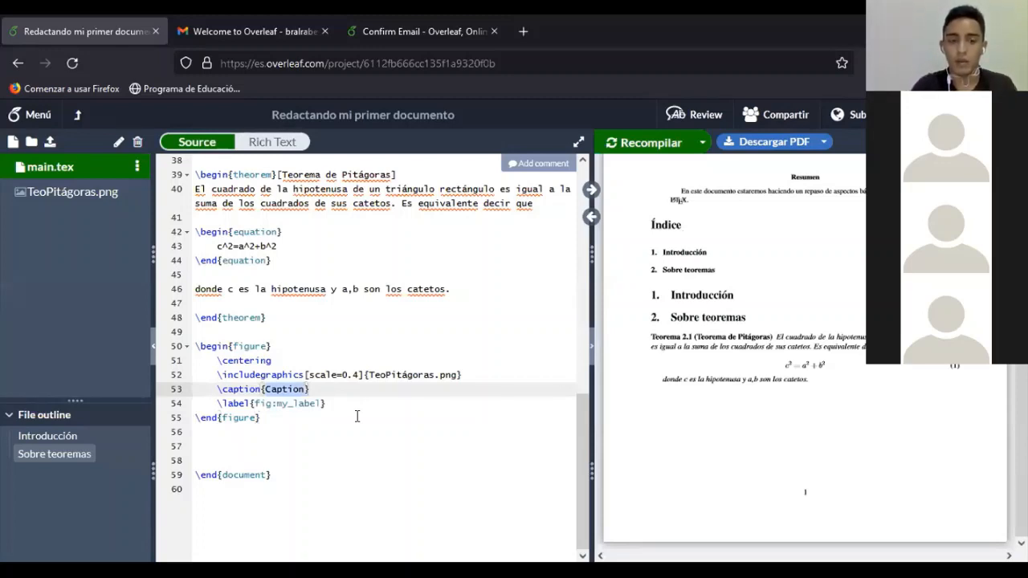
Replace the figure's placeholder caption text with "Teorema de Pitágoras"
{"action": "key", "text": "BackSpace"}
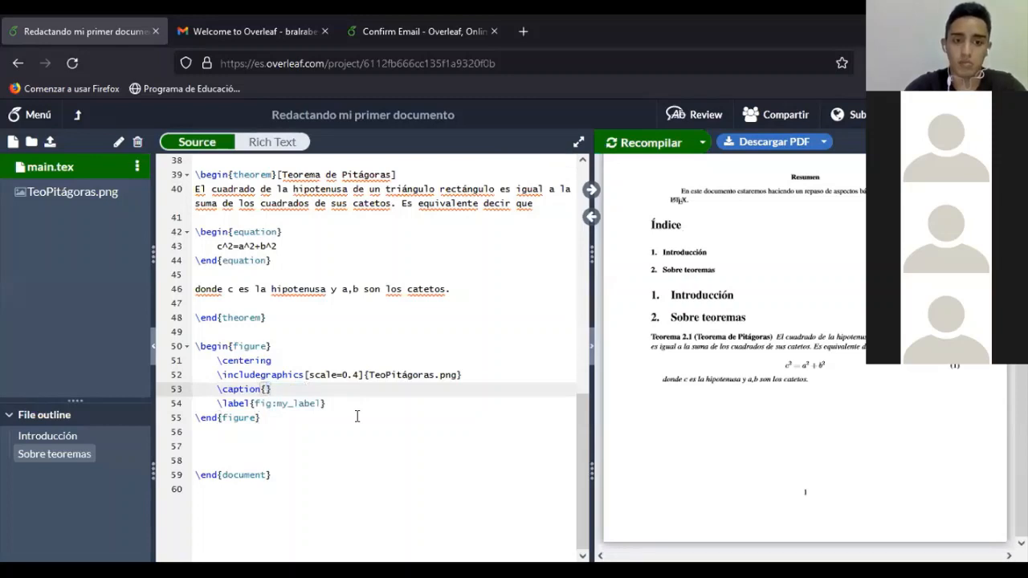
{"action": "type", "text": "Teorema"}
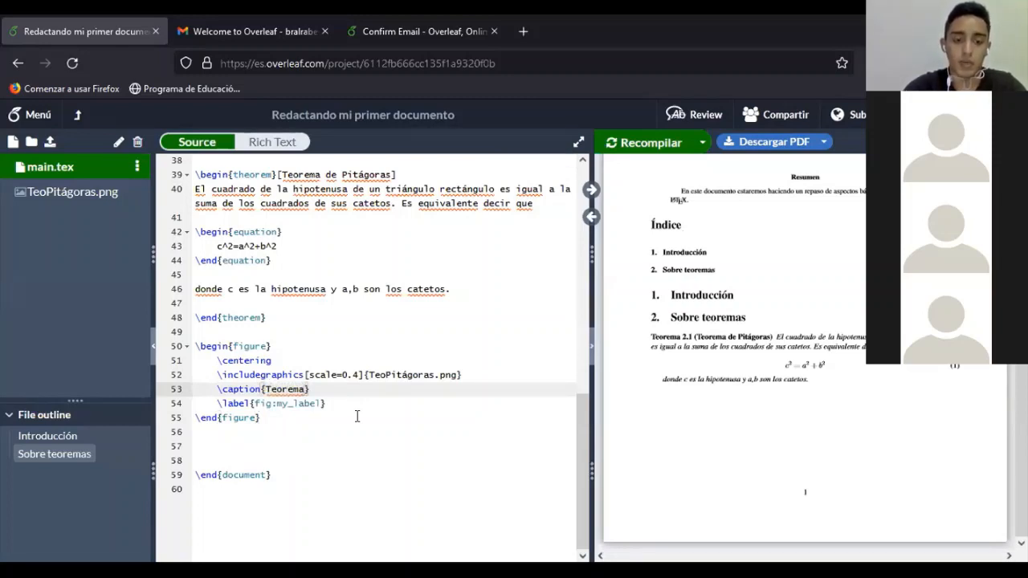
{"action": "type", "text": " de Pit"}
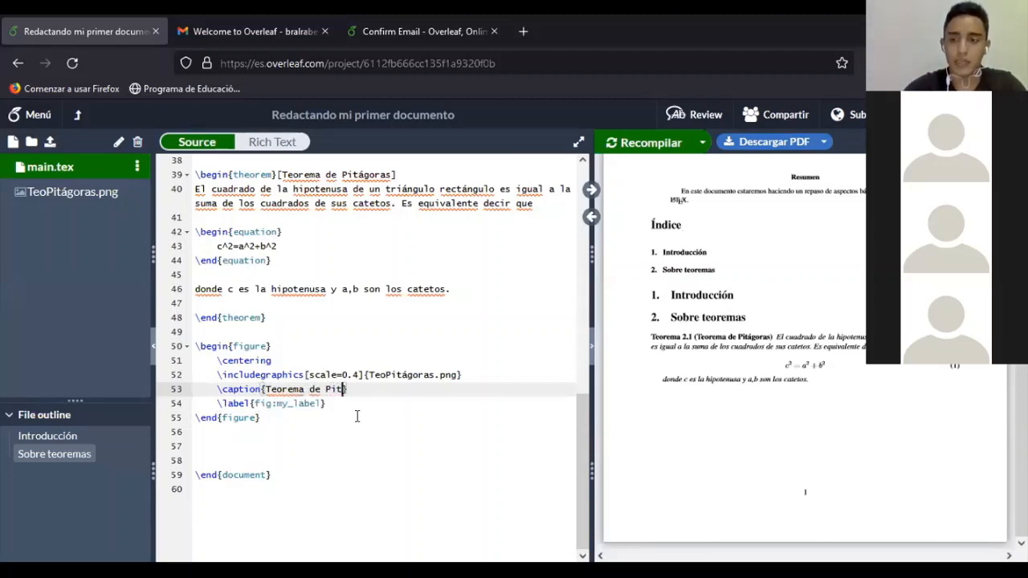
{"action": "type", "text": "ágora"}
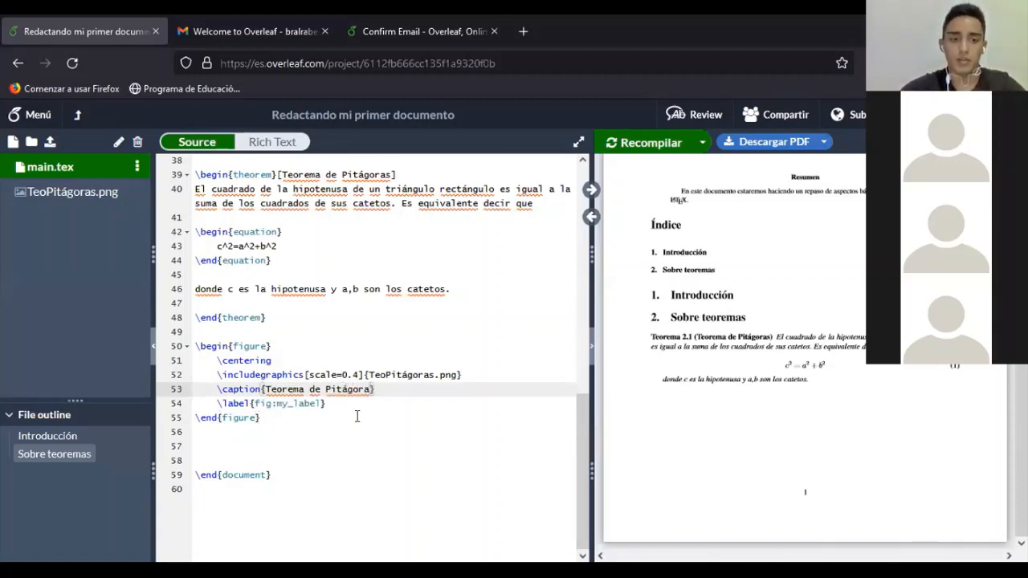
{"action": "type", "text": "s"}
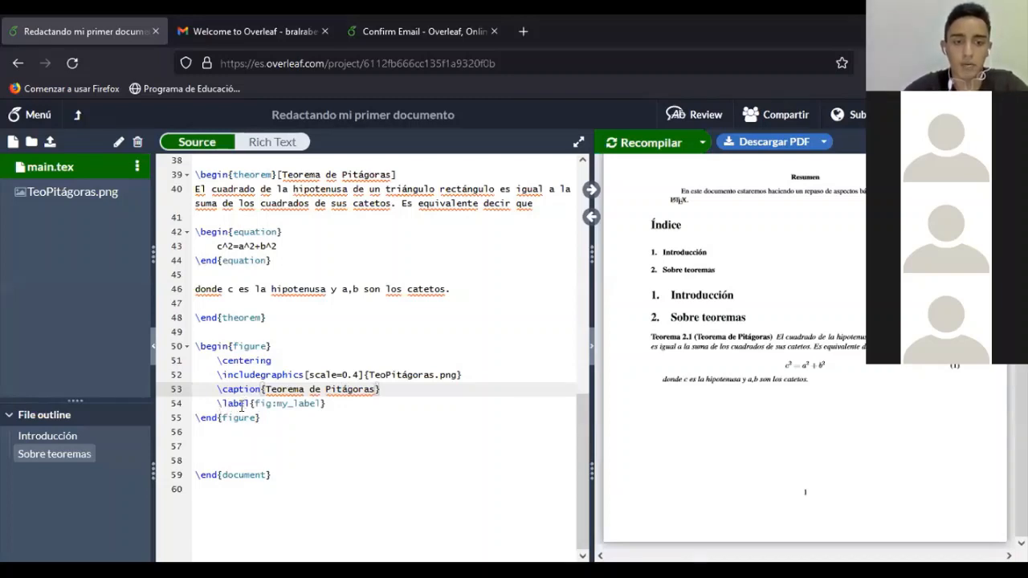
Change the figure's label to fig:1, replacing the placeholder my_label
{"action": "left_click", "coordinate": [339, 405]}
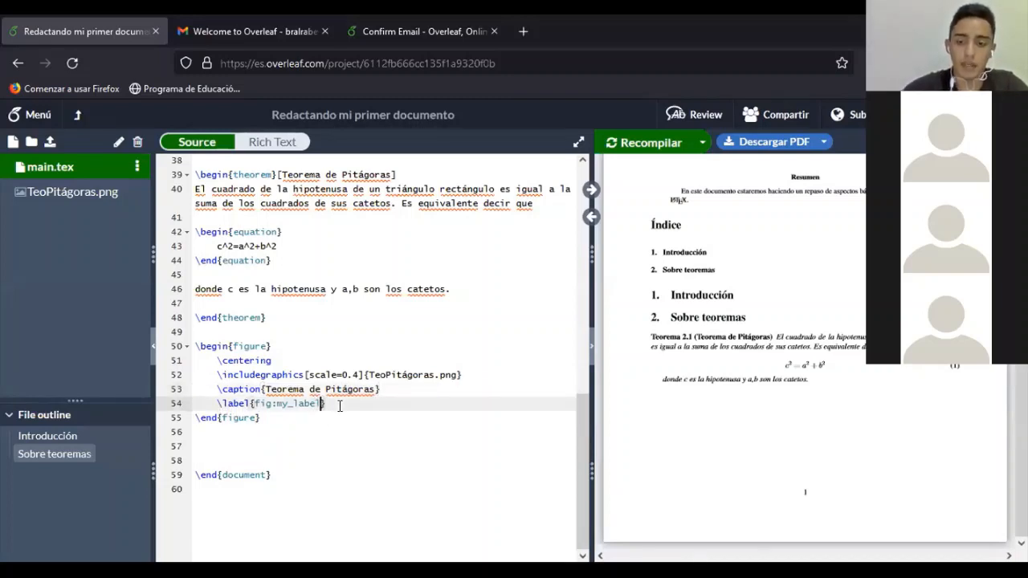
{"action": "key", "text": "BackSpace"}
{"action": "key", "text": "BackSpace"}
{"action": "key", "text": "BackSpace"}
{"action": "key", "text": "BackSpace"}
{"action": "key", "text": "BackSpace"}
{"action": "key", "text": "BackSpace"}
{"action": "key", "text": "BackSpace"}
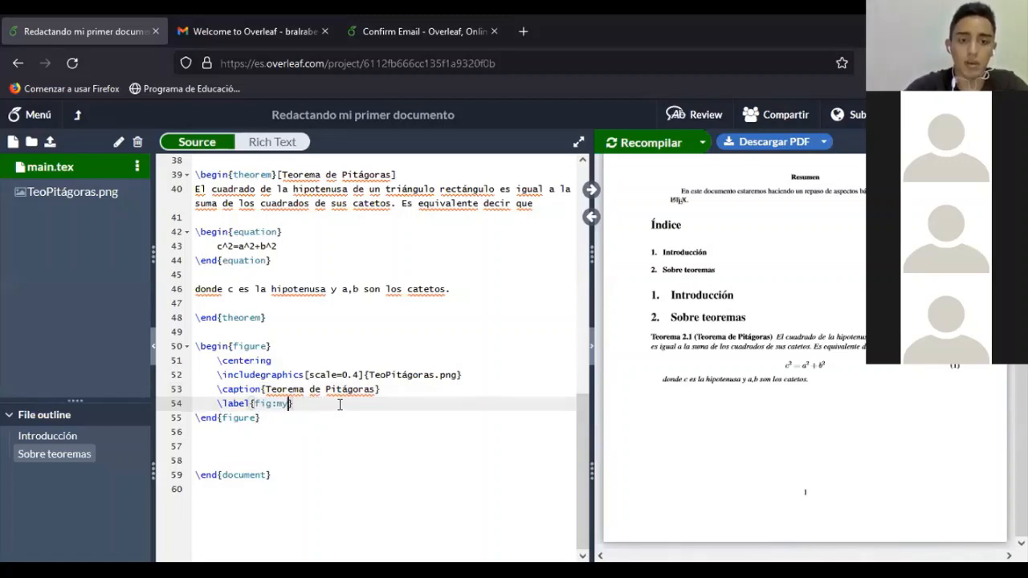
{"action": "key", "text": "BackSpace"}
{"action": "type", "text": "1"}
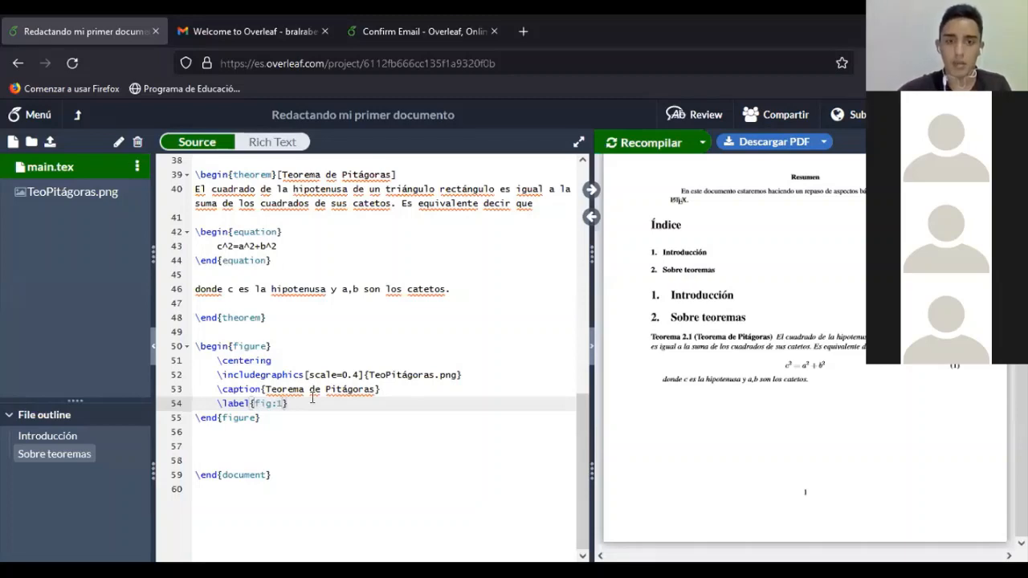
Recompile the document and check how the captioned figure appears in the PDF preview
{"action": "left_click", "coordinate": [652, 146]}
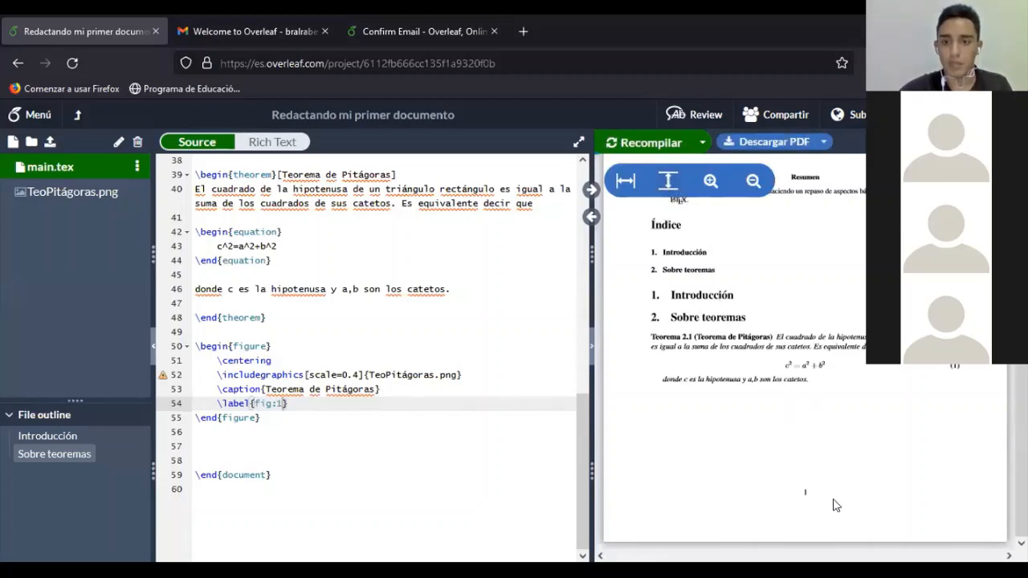
{"action": "scroll", "coordinate": [730, 392], "scroll_direction": "down", "scroll_amount": 10}
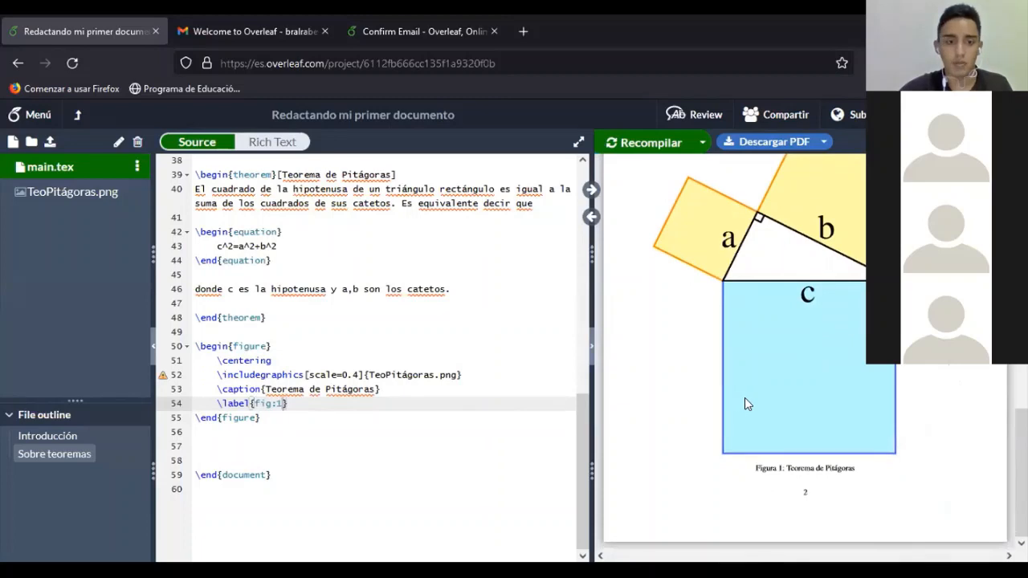
{"action": "scroll", "coordinate": [744, 401], "scroll_direction": "up", "scroll_amount": 3}
{"action": "scroll", "coordinate": [745, 404], "scroll_direction": "up", "scroll_amount": 10}
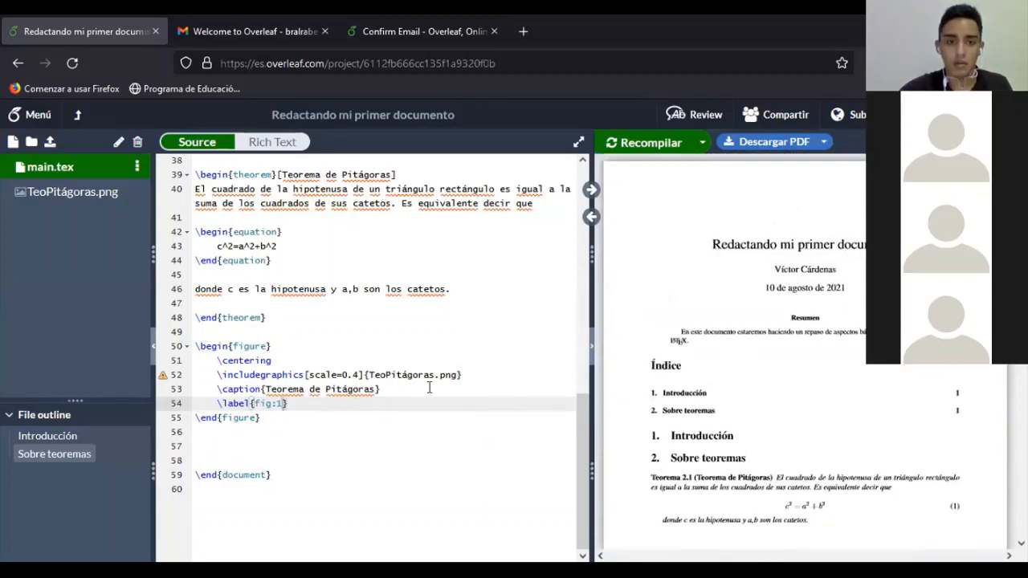
Set the scale of the TeoPitágoras.png image to 0.2, recompile, and check the figure's size and placement in the PDF
{"action": "triple_click", "coordinate": [356, 374]}
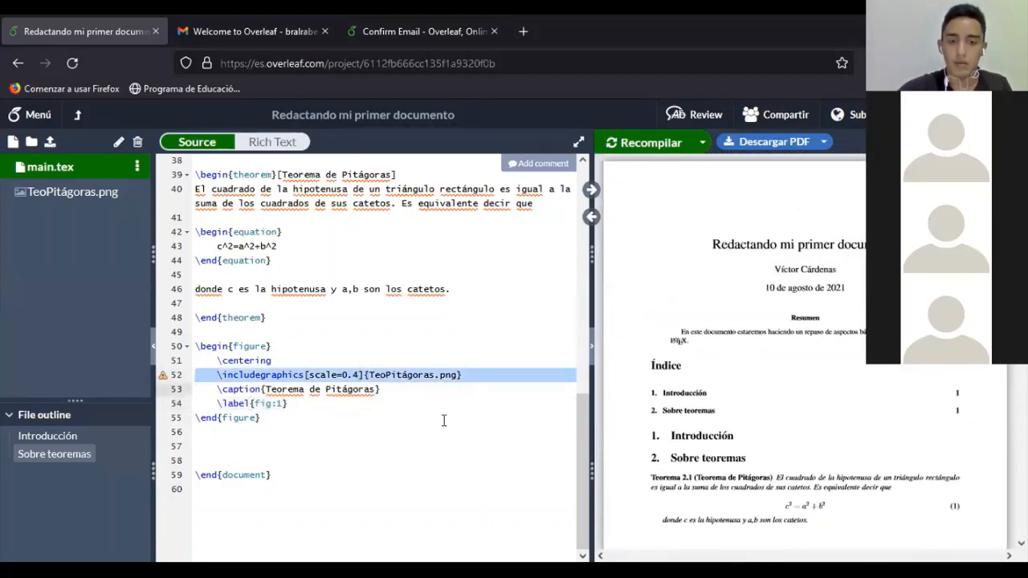
{"action": "left_click", "coordinate": [357, 374]}
{"action": "triple_click", "coordinate": [356, 374]}
{"action": "left_click", "coordinate": [356, 374]}
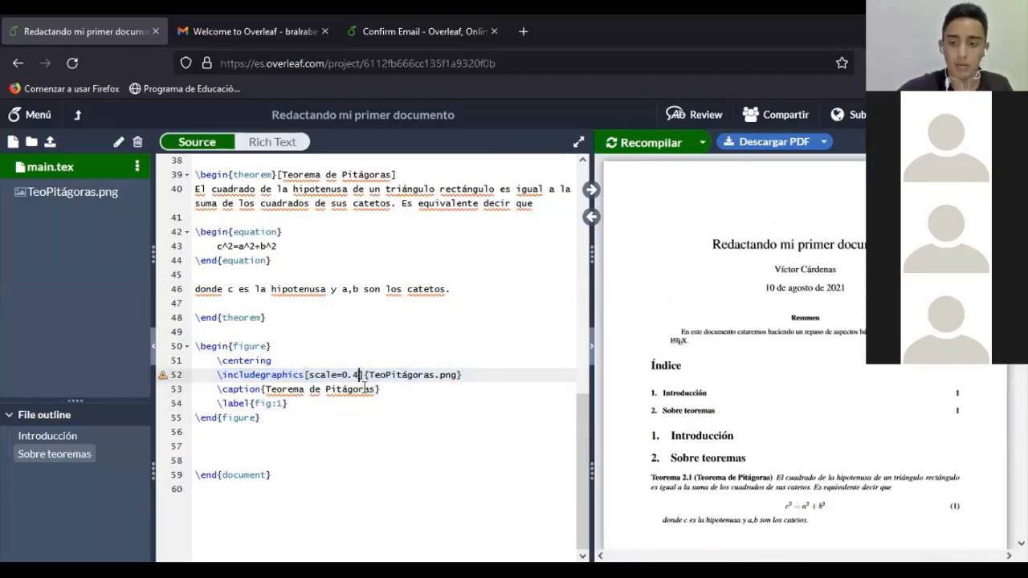
{"action": "key", "text": "BackSpace"}
{"action": "type", "text": "1"}
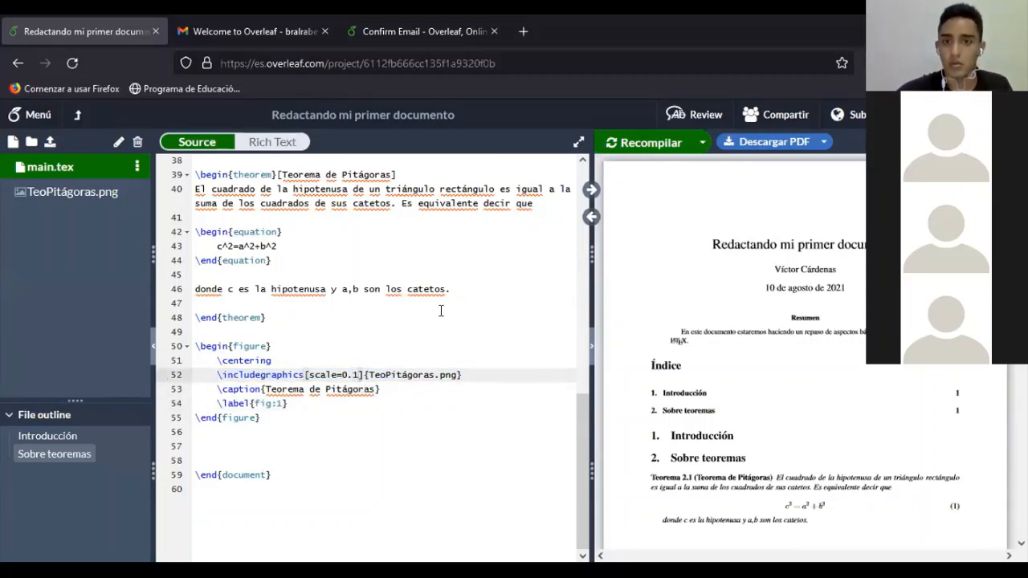
{"action": "key", "text": "BackSpace"}
{"action": "type", "text": "2"}
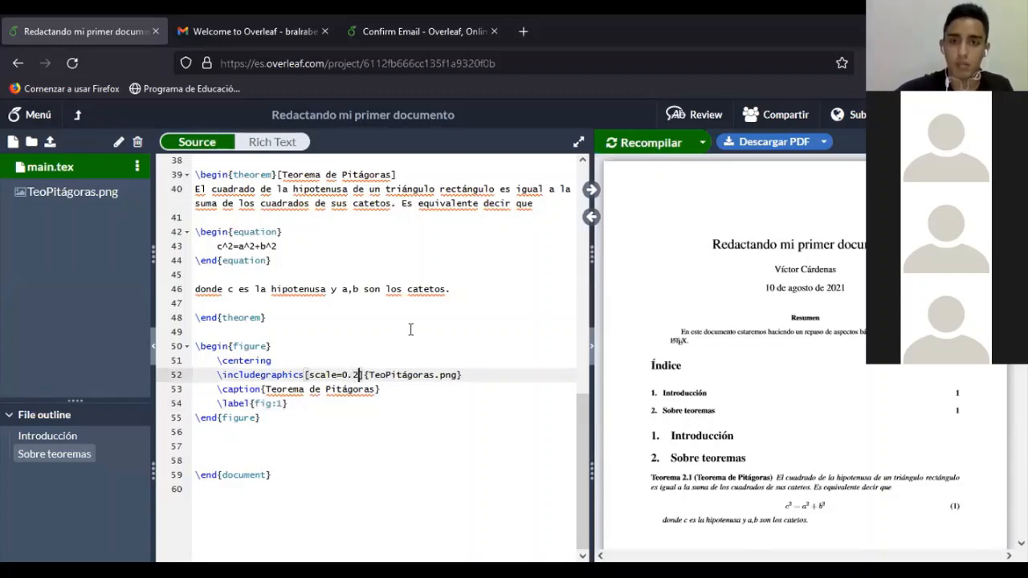
{"action": "left_click", "coordinate": [642, 144]}
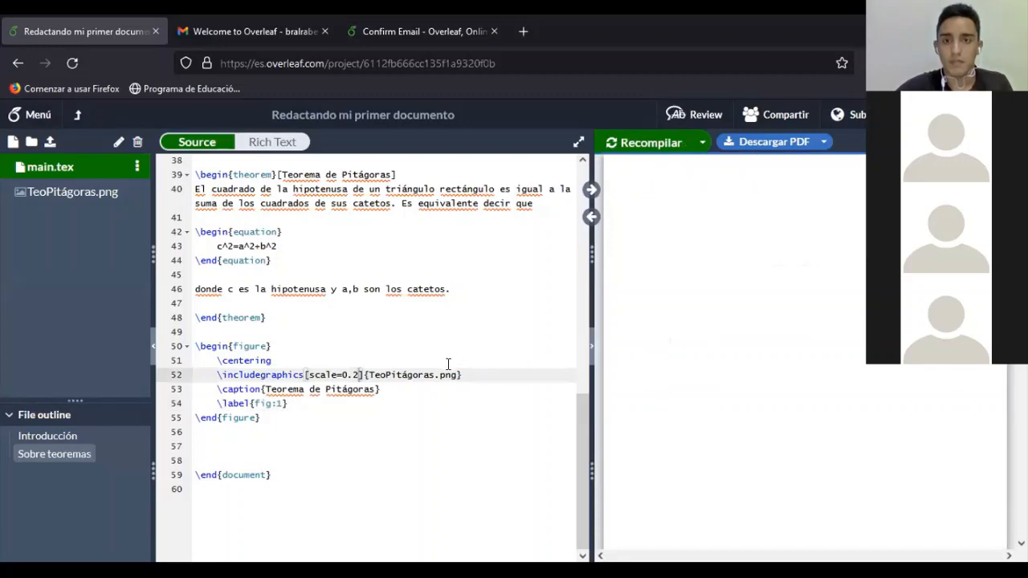
{"action": "scroll", "coordinate": [722, 344], "scroll_direction": "down", "scroll_amount": 10}
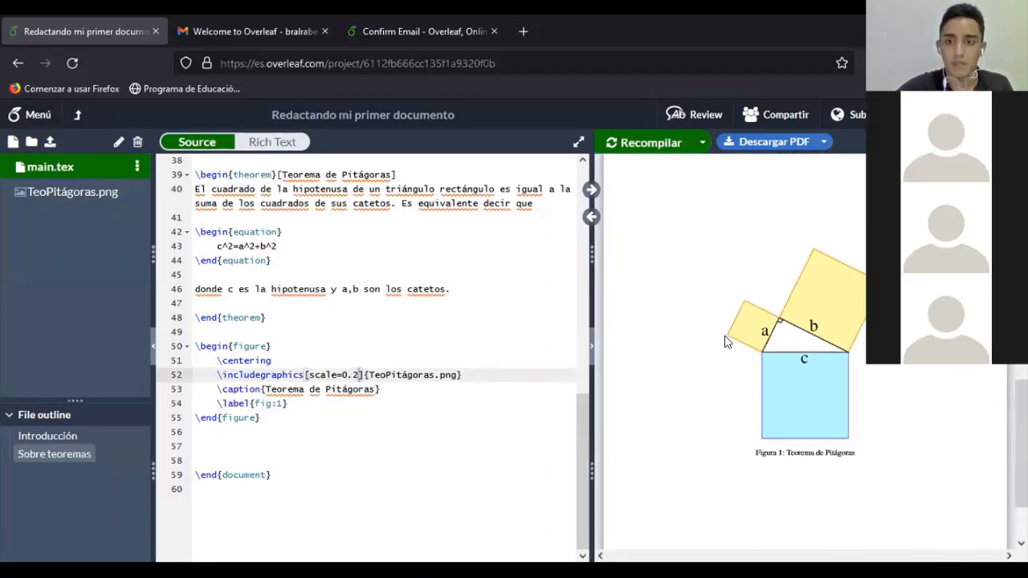
{"action": "scroll", "coordinate": [731, 344], "scroll_direction": "up", "scroll_amount": 5}
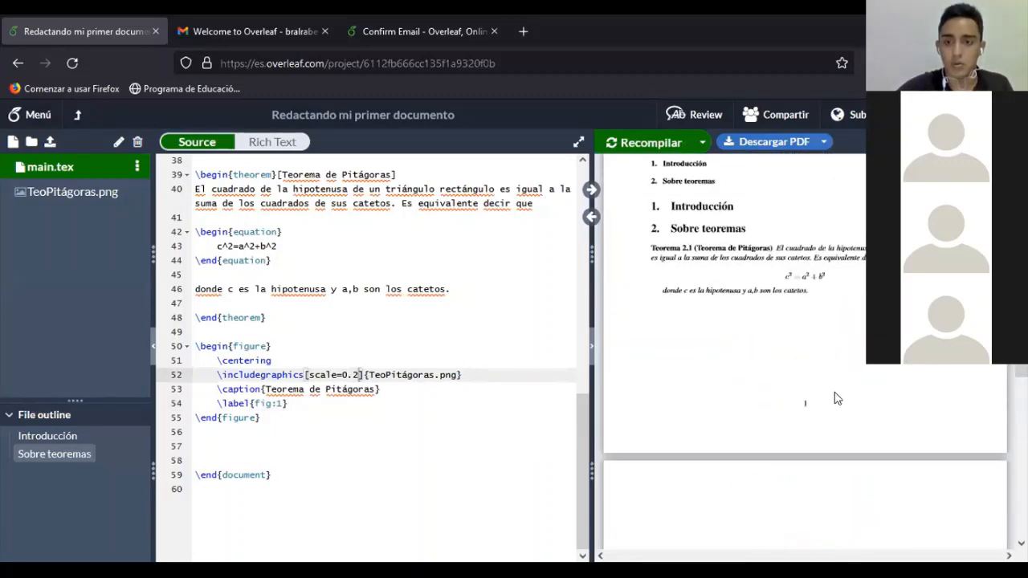
{"action": "scroll", "coordinate": [831, 405], "scroll_direction": "down", "scroll_amount": 5}
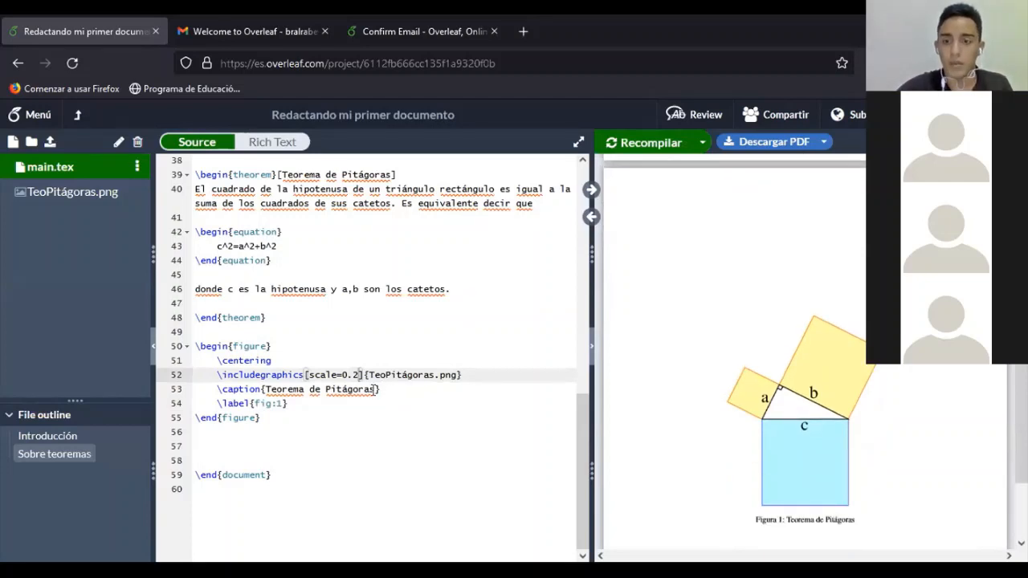
Reduce the included image's scale to 0.1 in the figure environment
{"action": "left_click", "coordinate": [358, 374]}
{"action": "key", "text": "BackSpace"}
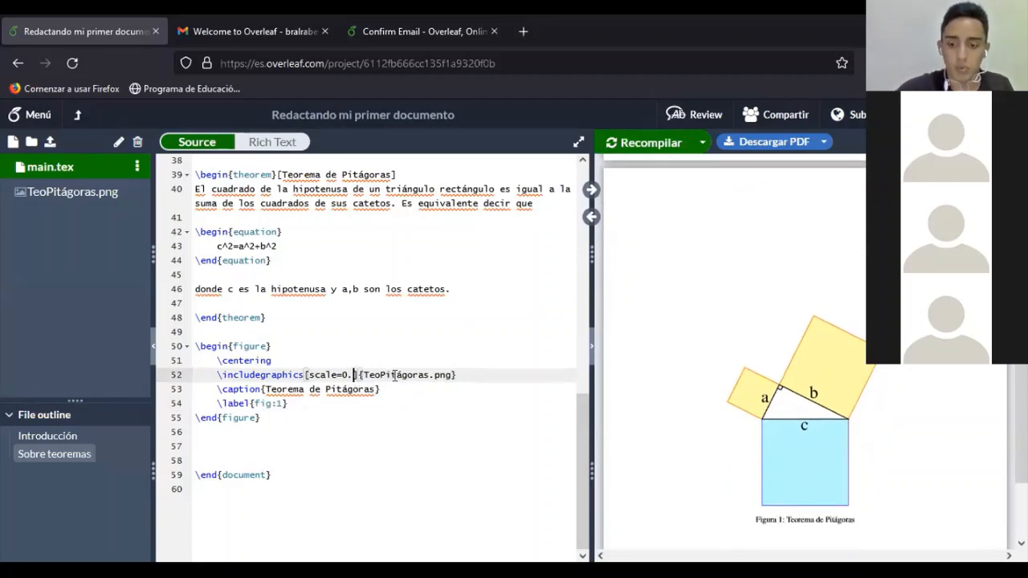
{"action": "type", "text": "1"}
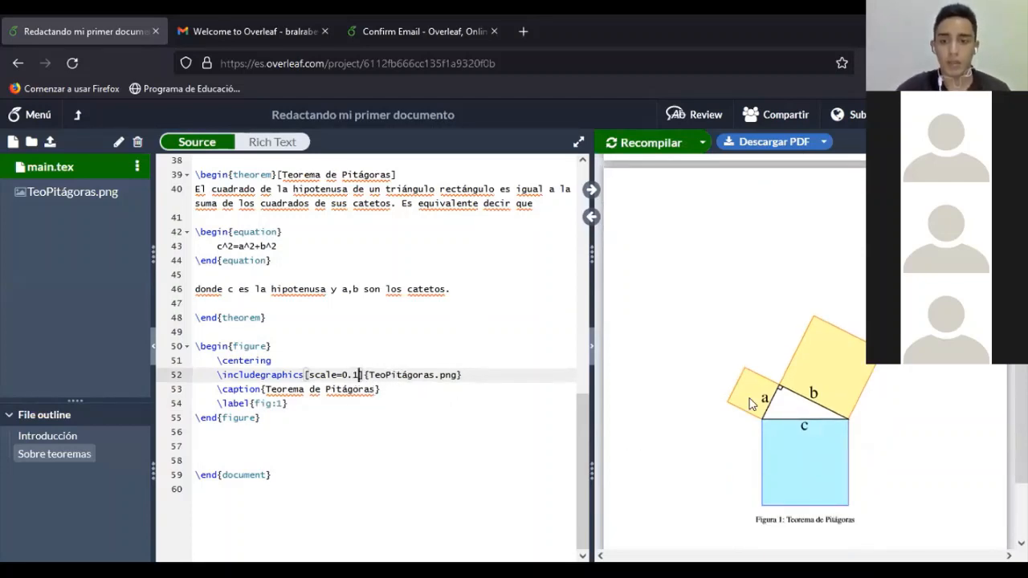
{"action": "scroll", "coordinate": [810, 360], "scroll_direction": "down", "scroll_amount": 2}
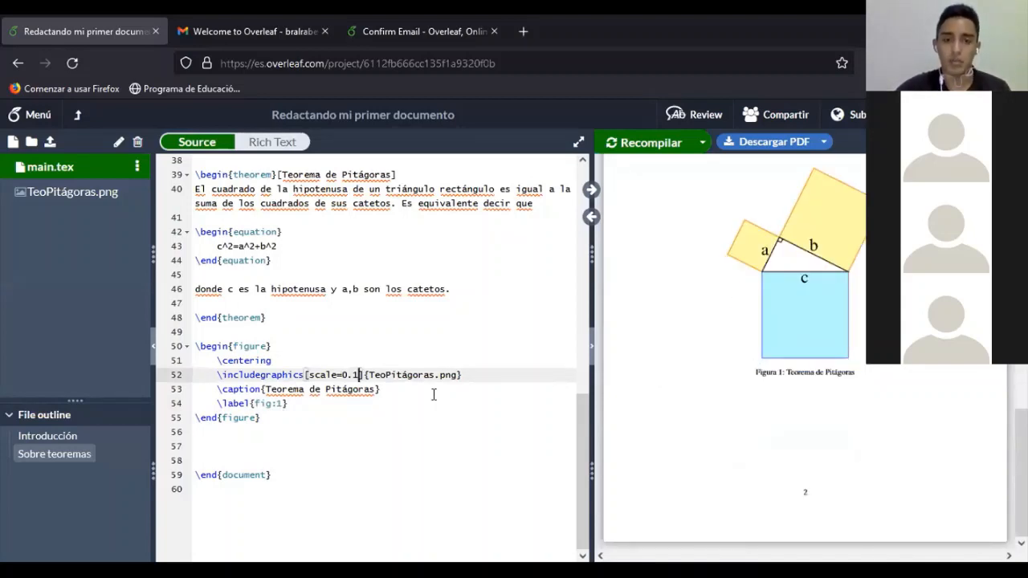
{"action": "scroll", "coordinate": [380, 411], "scroll_direction": "up", "scroll_amount": 2}
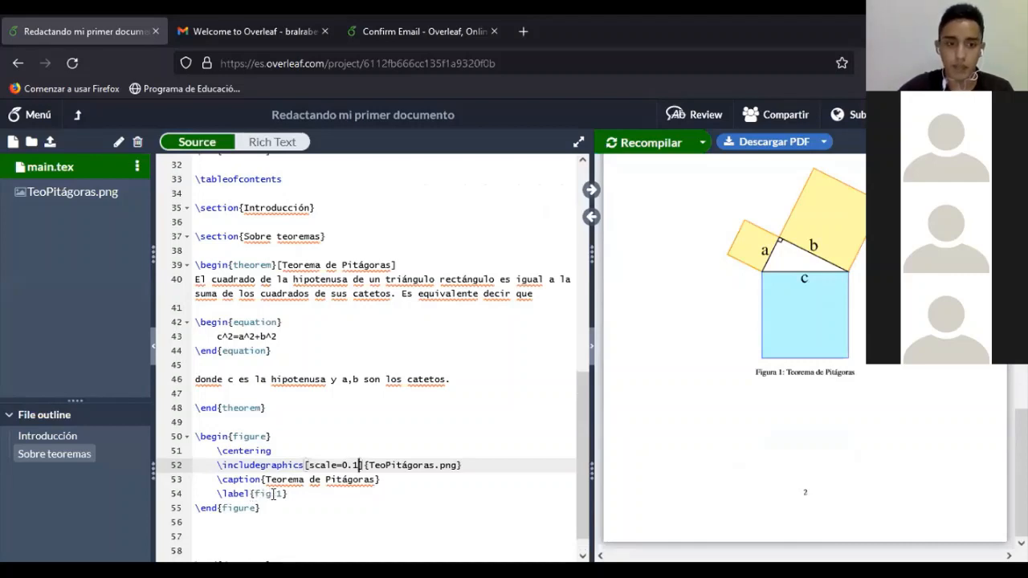
Append "Ver \ref{fig:1}" after the sentence ending in "son los catetos." to cross-reference the figure
{"action": "double_click", "coordinate": [449, 379]}
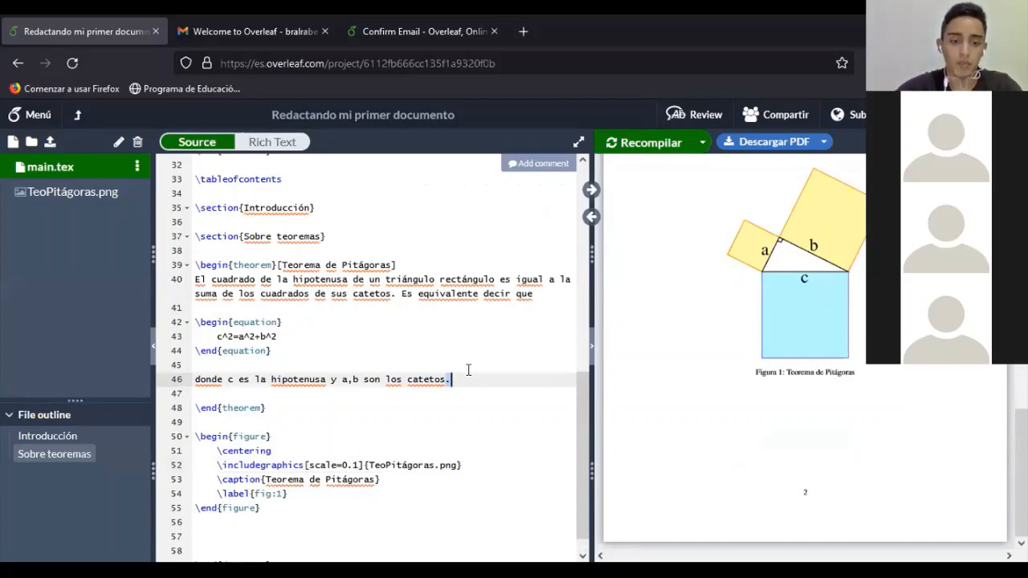
{"action": "key", "text": "BackSpace"}
{"action": "key", "text": "BackSpace"}
{"action": "type", "text": "."}
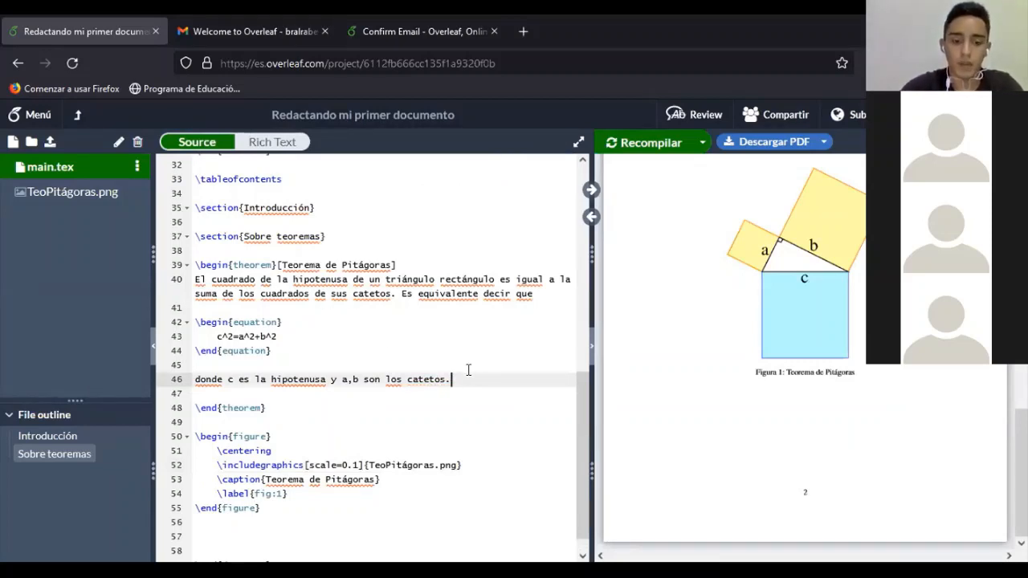
{"action": "type", "text": " Ver \\"}
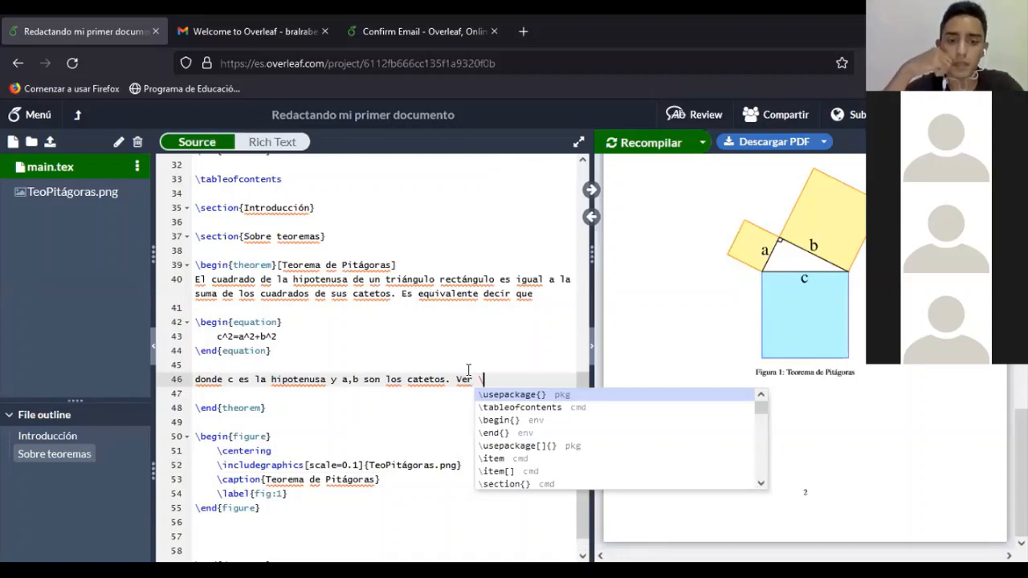
{"action": "type", "text": "ref"}
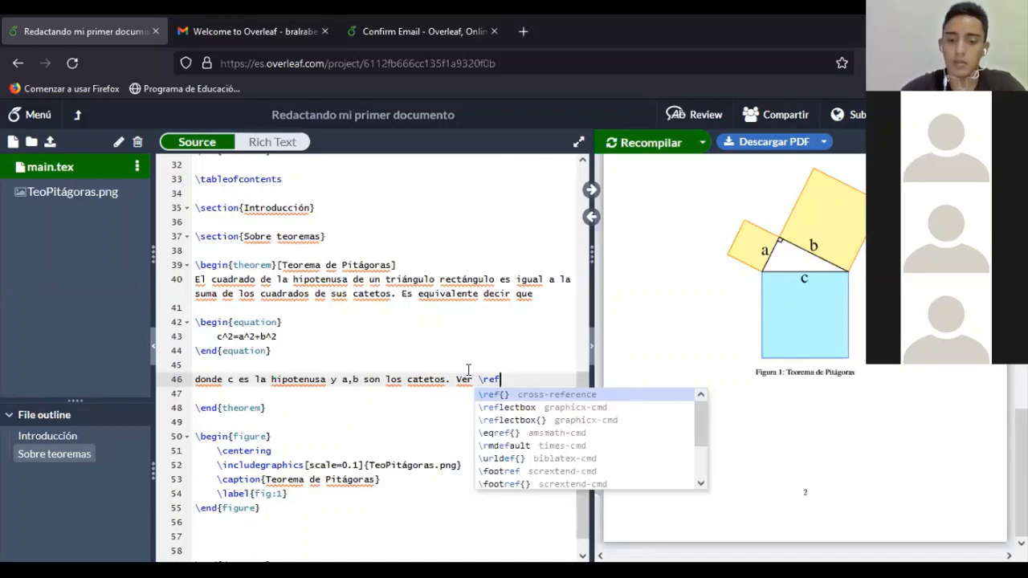
{"action": "type", "text": "{"}
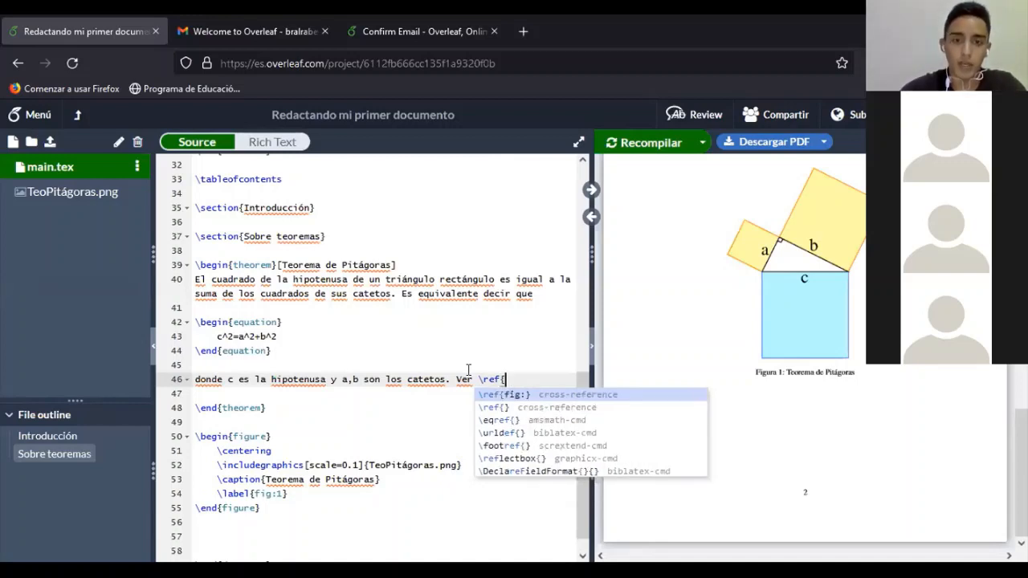
{"action": "left_click", "coordinate": [519, 396]}
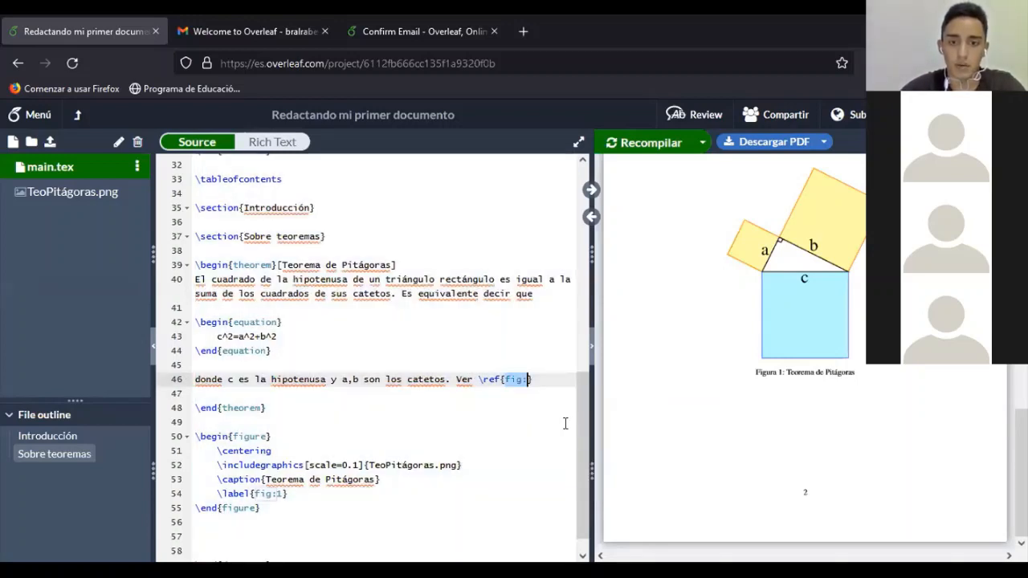
{"action": "key", "text": "Right"}
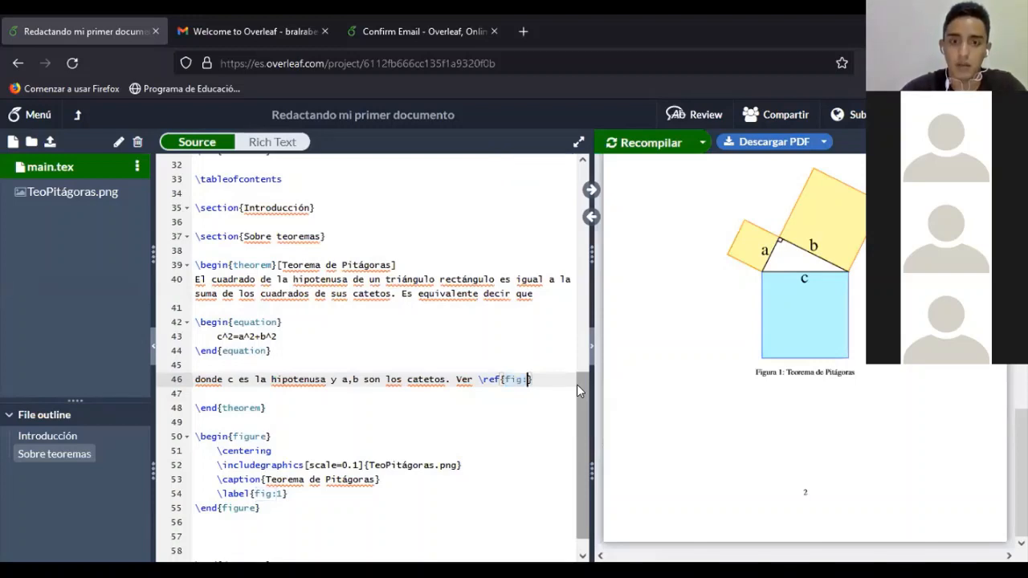
{"action": "type", "text": "1"}
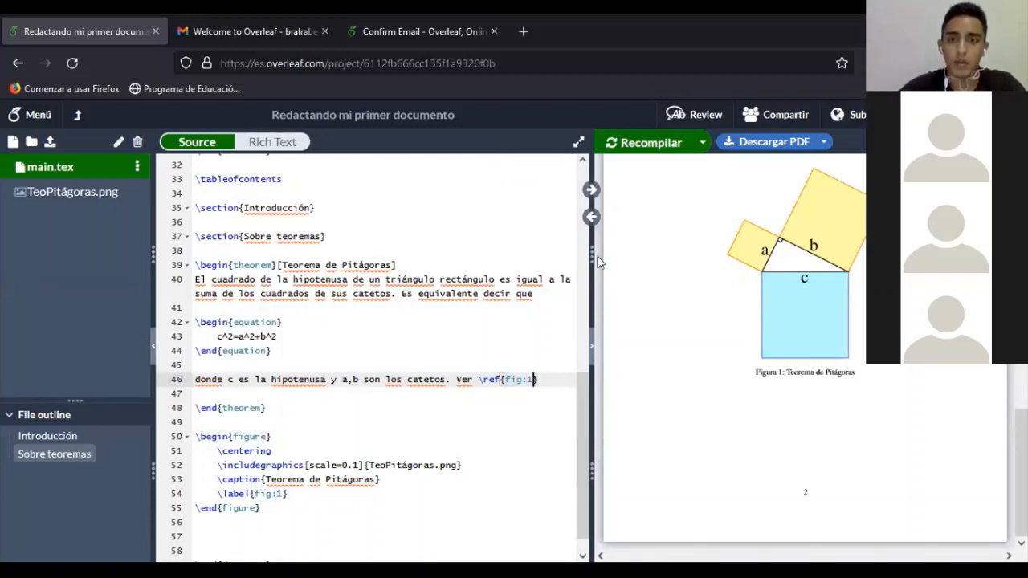
Recompile the document and compare the cross-reference in the theorem with the figure's number in the PDF
{"action": "left_click", "coordinate": [642, 145]}
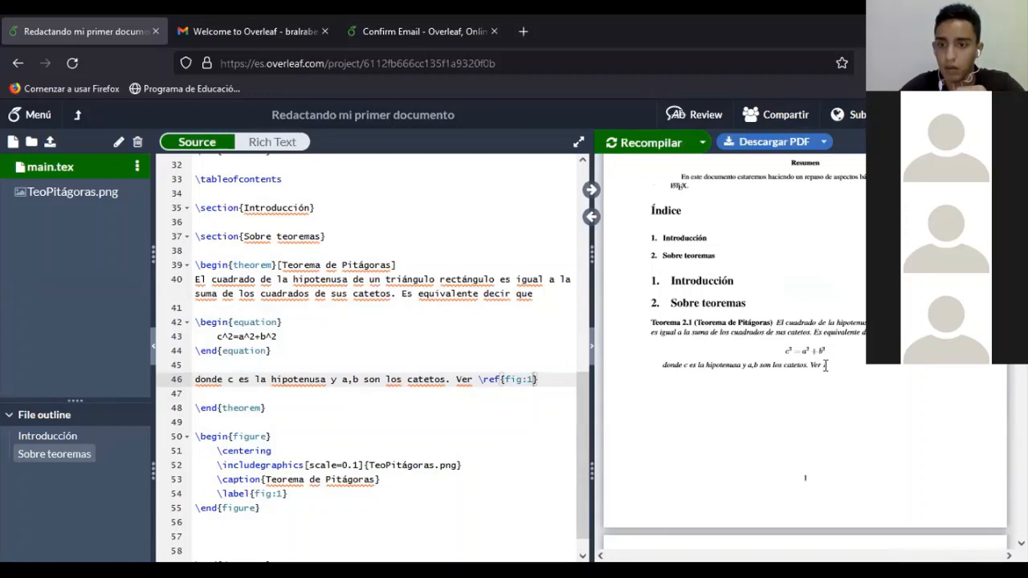
{"action": "double_click", "coordinate": [823, 365]}
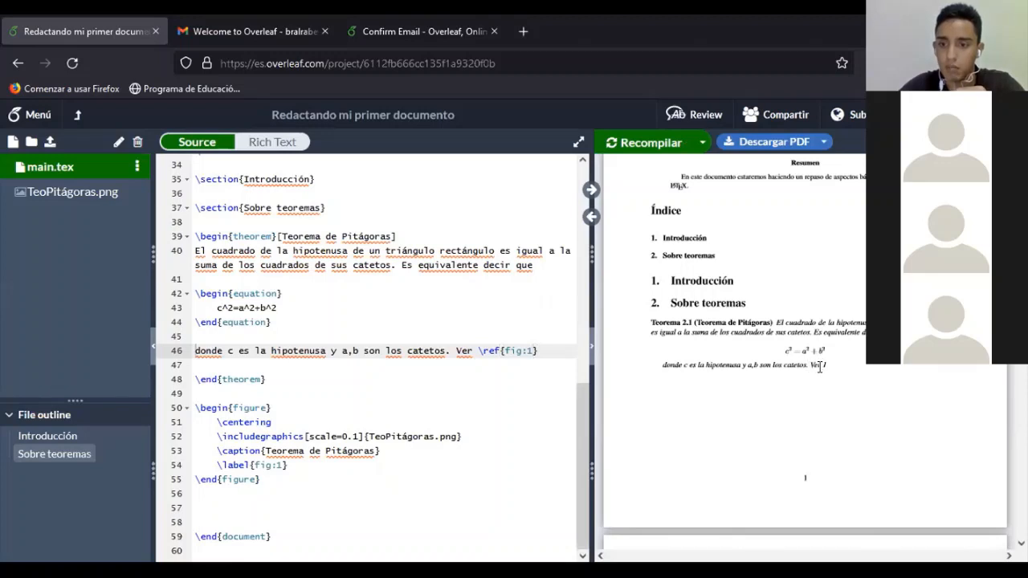
{"action": "scroll", "coordinate": [827, 367], "scroll_direction": "down", "scroll_amount": 10}
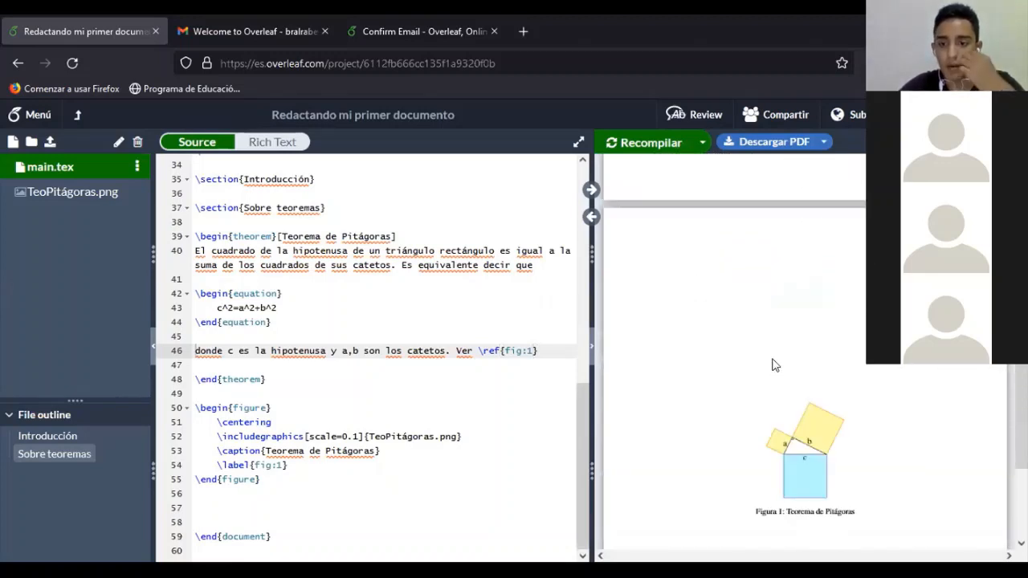
{"action": "scroll", "coordinate": [776, 363], "scroll_direction": "up", "scroll_amount": 6}
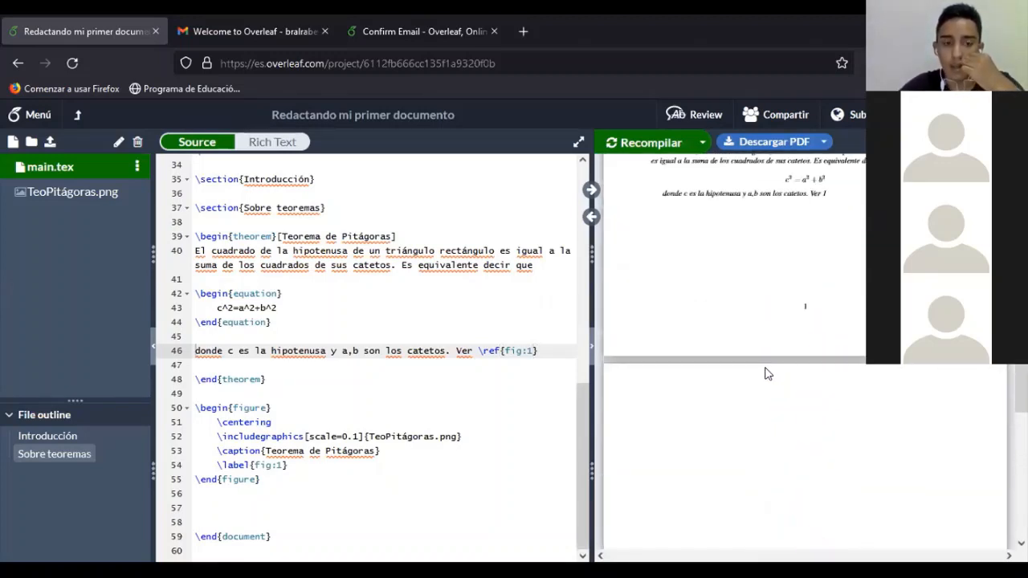
Add the placement option [ht] to the opening of the figure environment
{"action": "scroll", "coordinate": [766, 374], "scroll_direction": "down", "scroll_amount": 3}
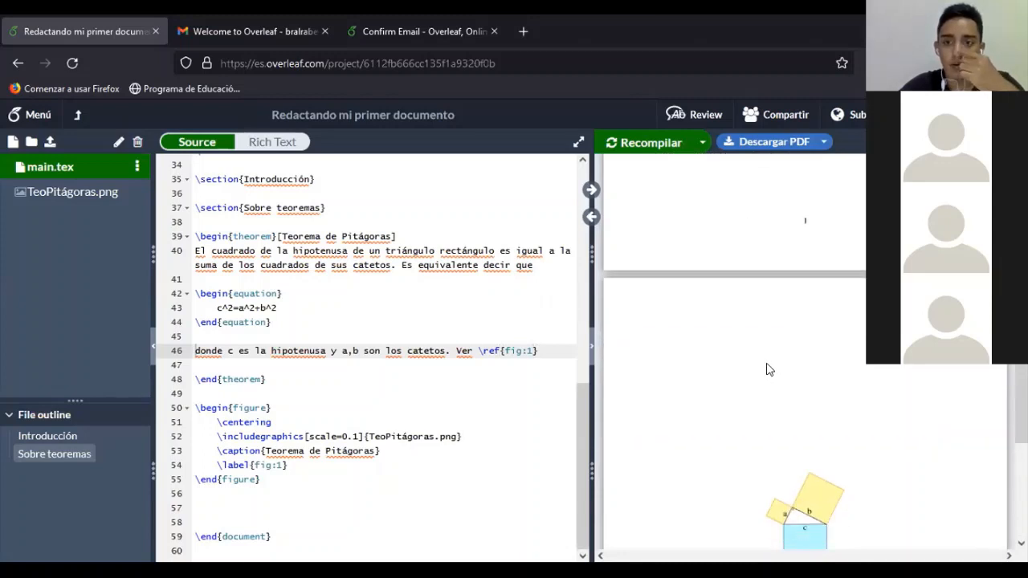
{"action": "scroll", "coordinate": [829, 345], "scroll_direction": "up", "scroll_amount": 8}
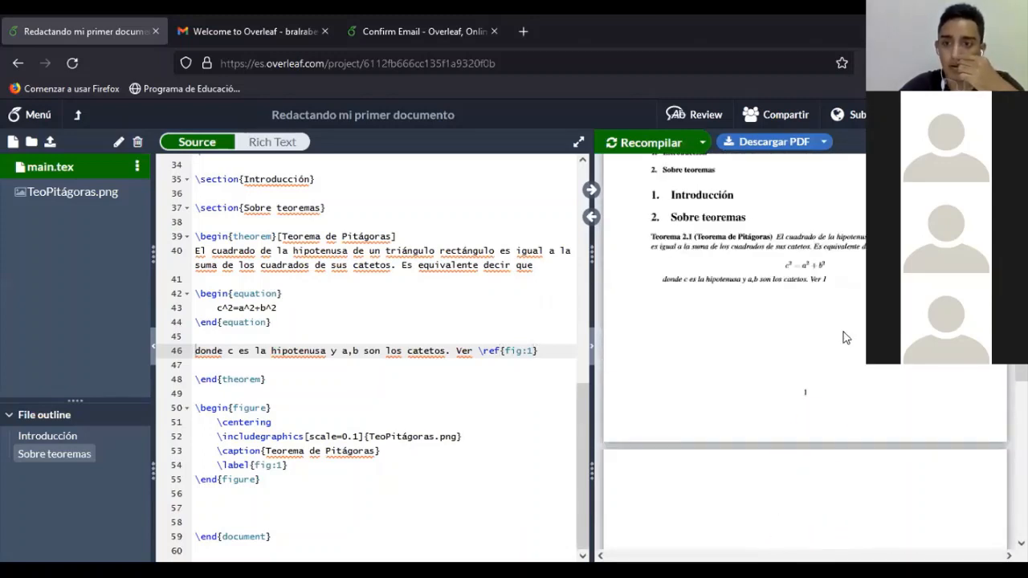
{"action": "scroll", "coordinate": [803, 362], "scroll_direction": "down", "scroll_amount": 10}
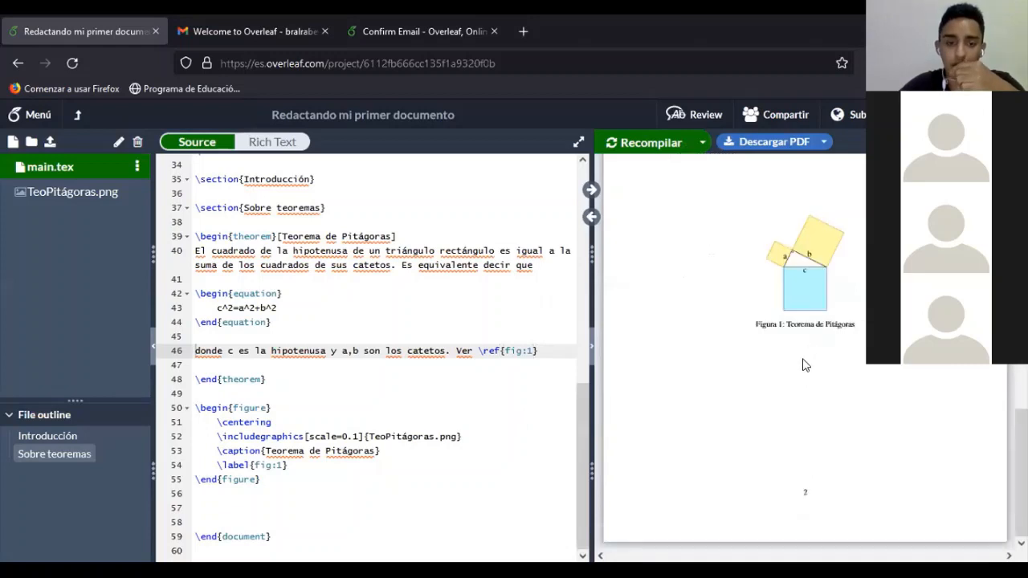
{"action": "scroll", "coordinate": [755, 361], "scroll_direction": "up", "scroll_amount": 3}
{"action": "scroll", "coordinate": [776, 365], "scroll_direction": "down", "scroll_amount": 3}
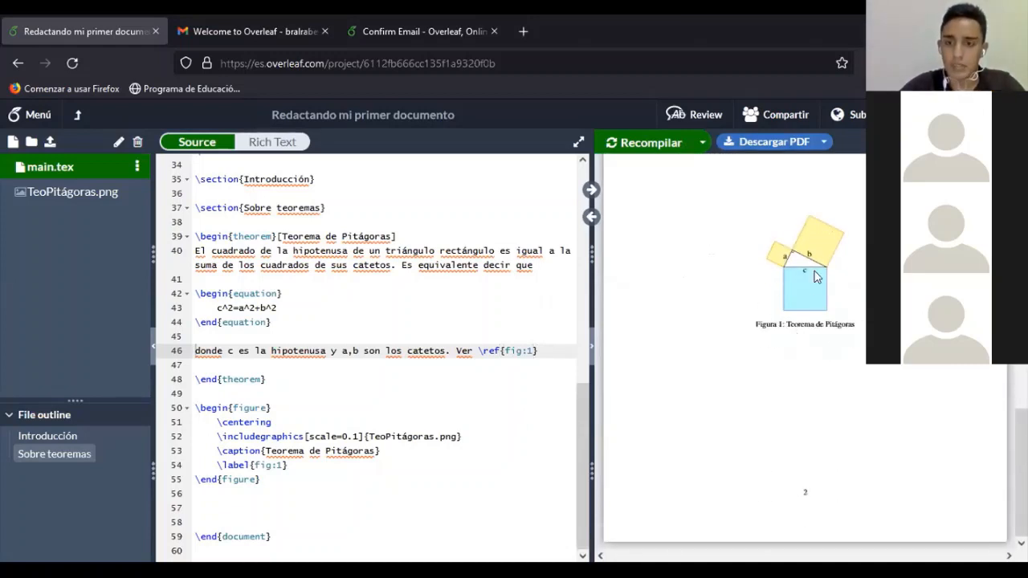
{"action": "left_click", "coordinate": [296, 408]}
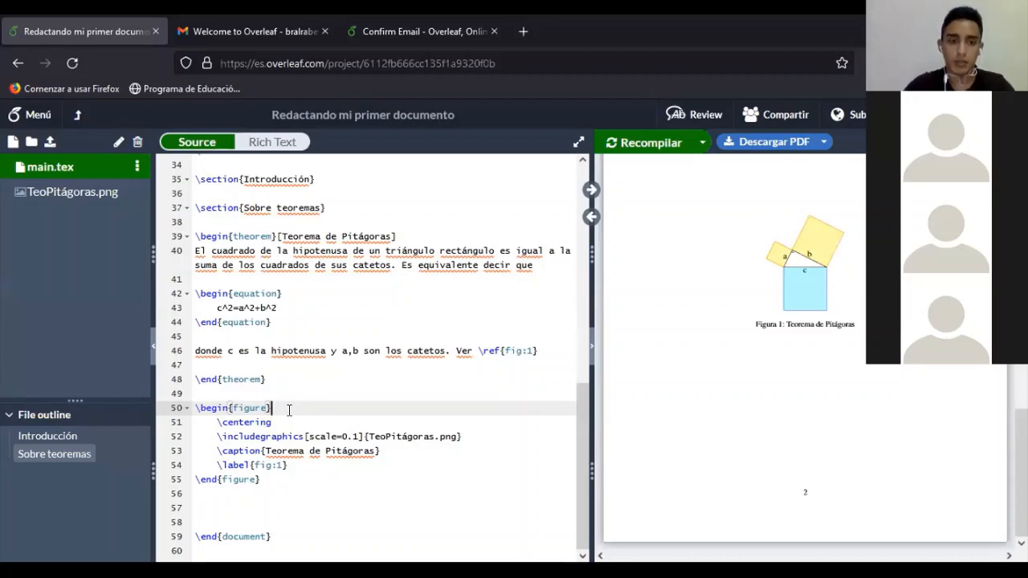
{"action": "type", "text": "["}
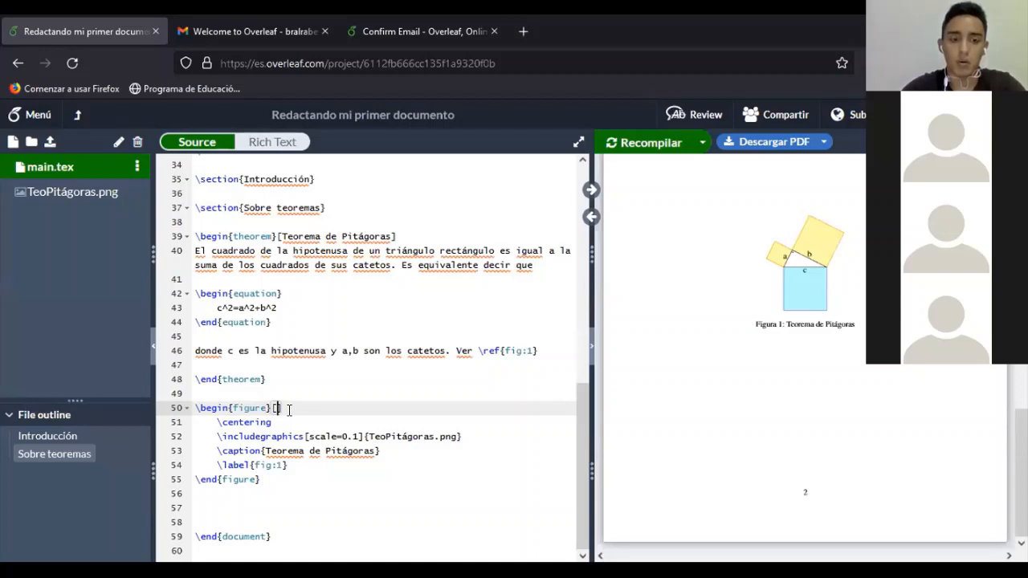
{"action": "type", "text": "ht"}
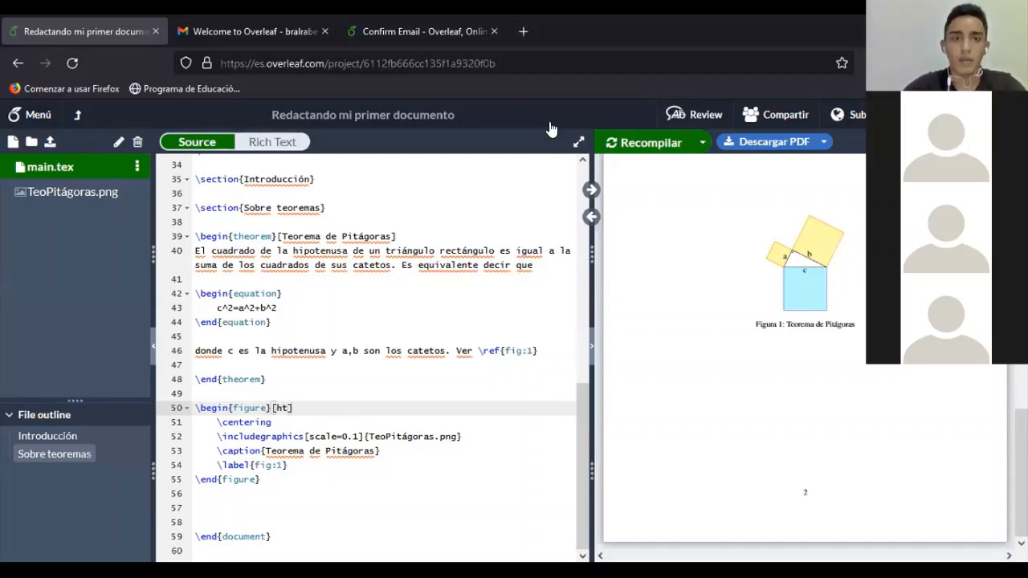
Recompile the document and check where the figure is placed relative to the theorem in the PDF
{"action": "left_click", "coordinate": [640, 142]}
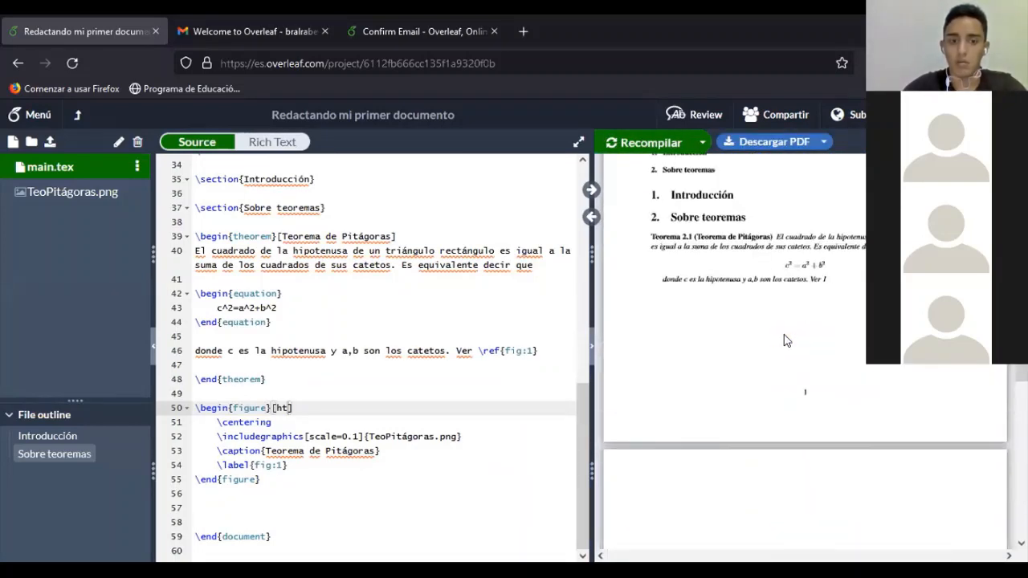
{"action": "scroll", "coordinate": [786, 340], "scroll_direction": "down", "scroll_amount": 5}
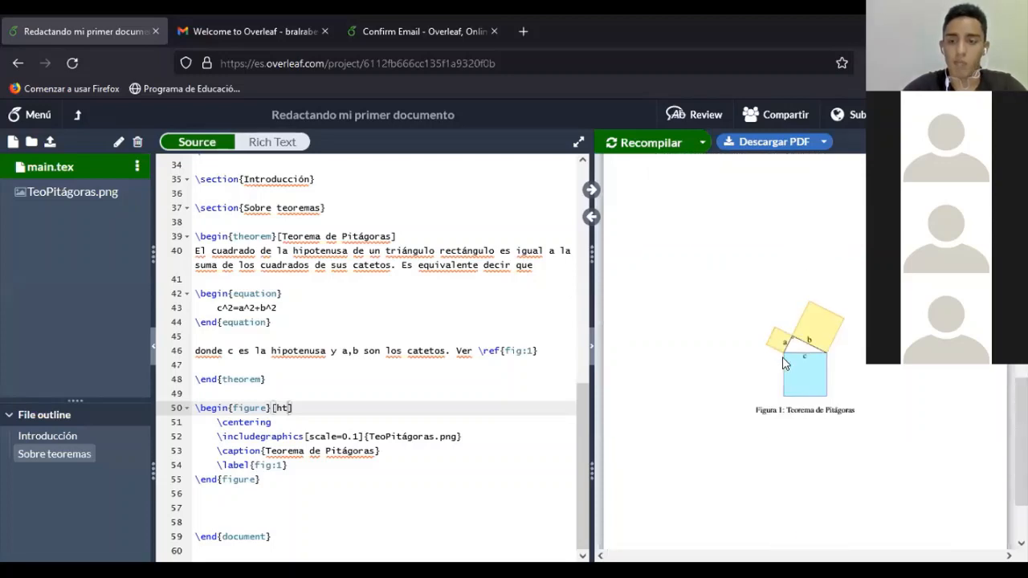
{"action": "scroll", "coordinate": [785, 364], "scroll_direction": "up", "scroll_amount": 5}
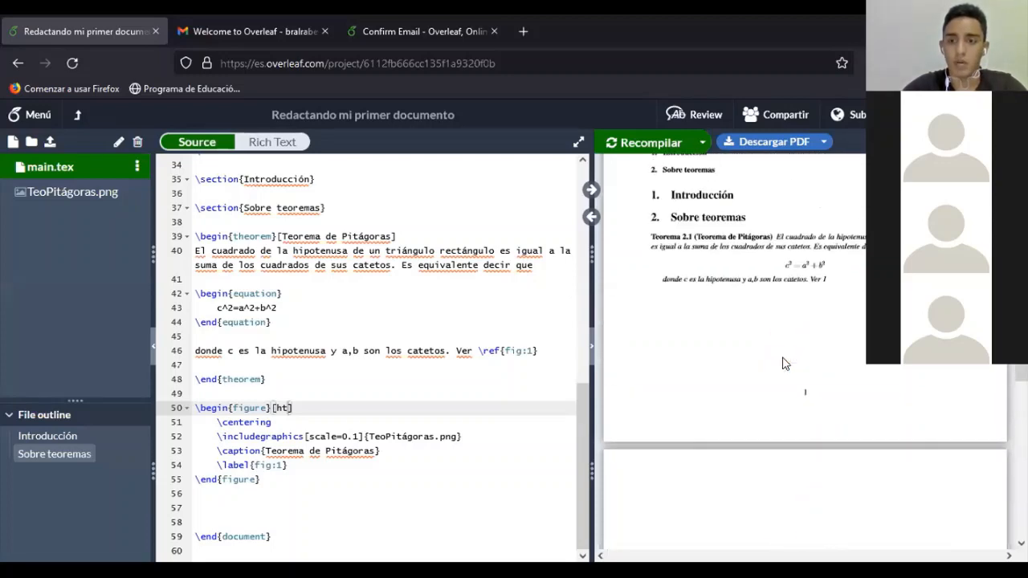
{"action": "scroll", "coordinate": [786, 364], "scroll_direction": "down", "scroll_amount": 5}
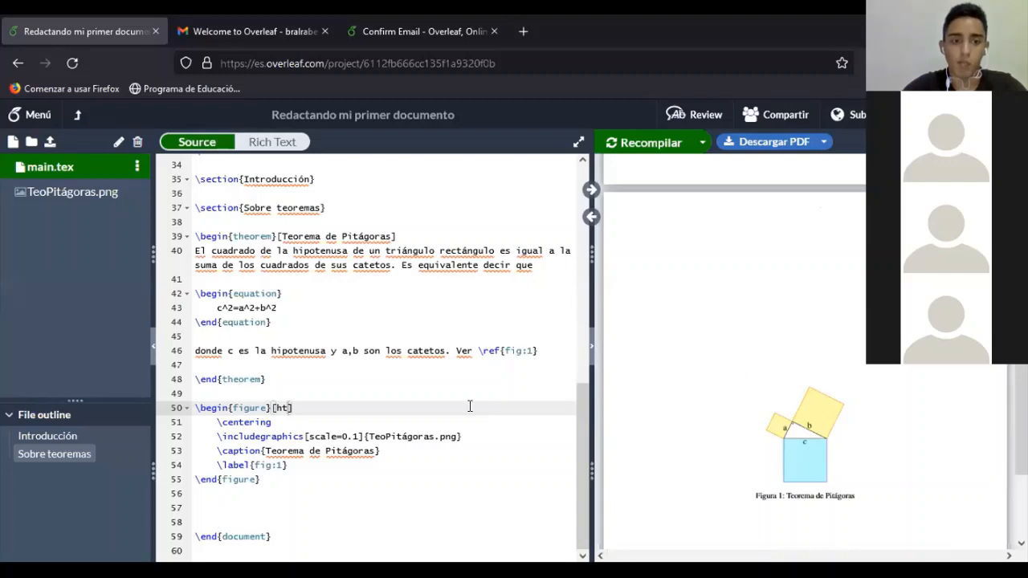
{"action": "scroll", "coordinate": [674, 367], "scroll_direction": "up", "scroll_amount": 3}
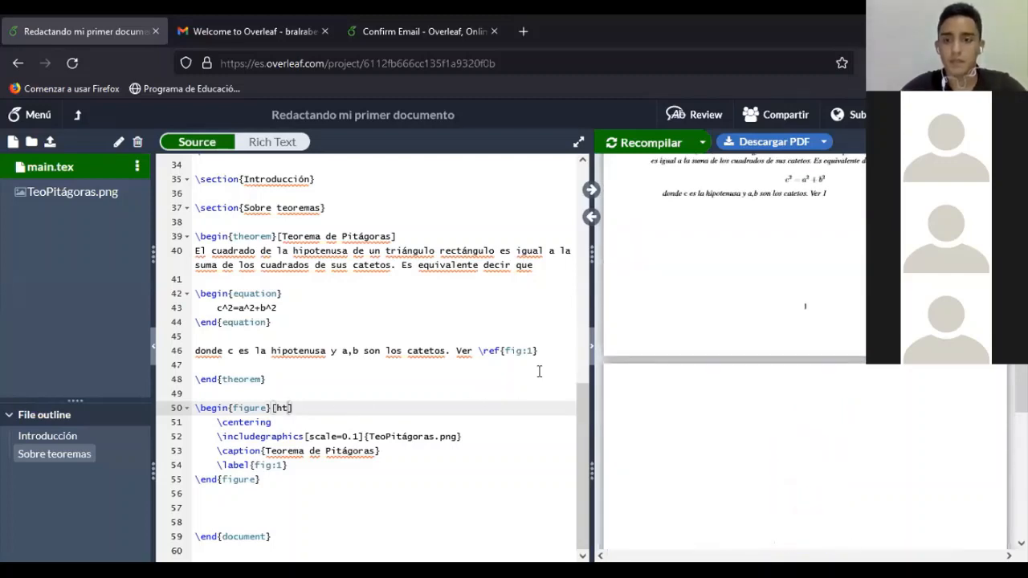
Try the placement option [t] for the figure and check the figure's position in the PDF
{"action": "double_click", "coordinate": [281, 407]}
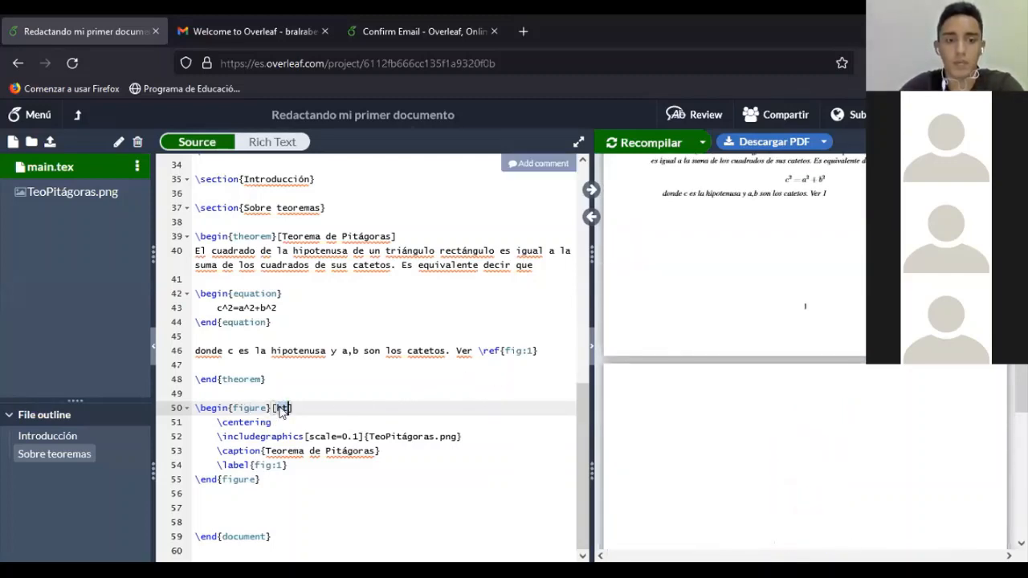
{"action": "left_click", "coordinate": [281, 408]}
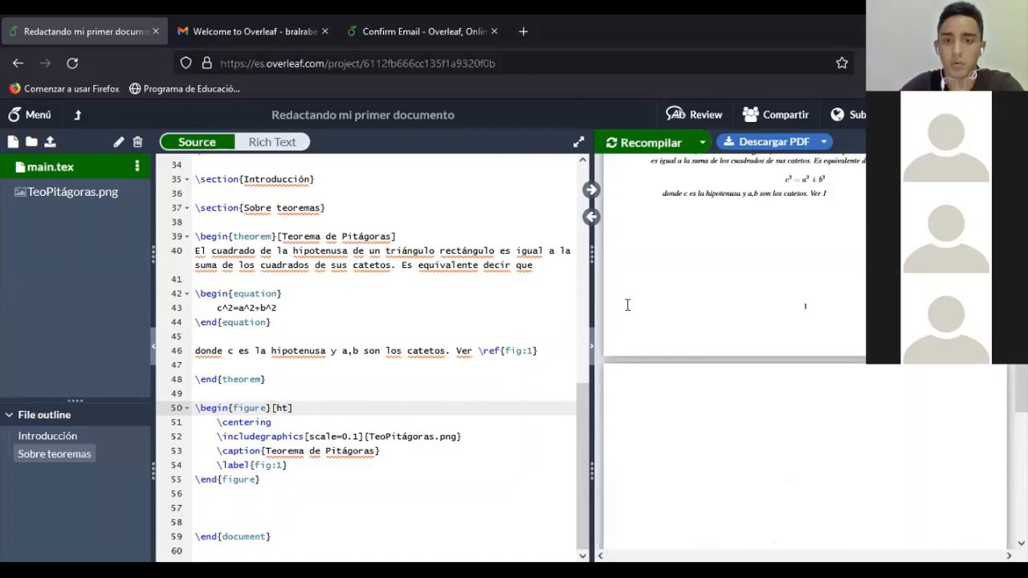
{"action": "key", "text": "BackSpace"}
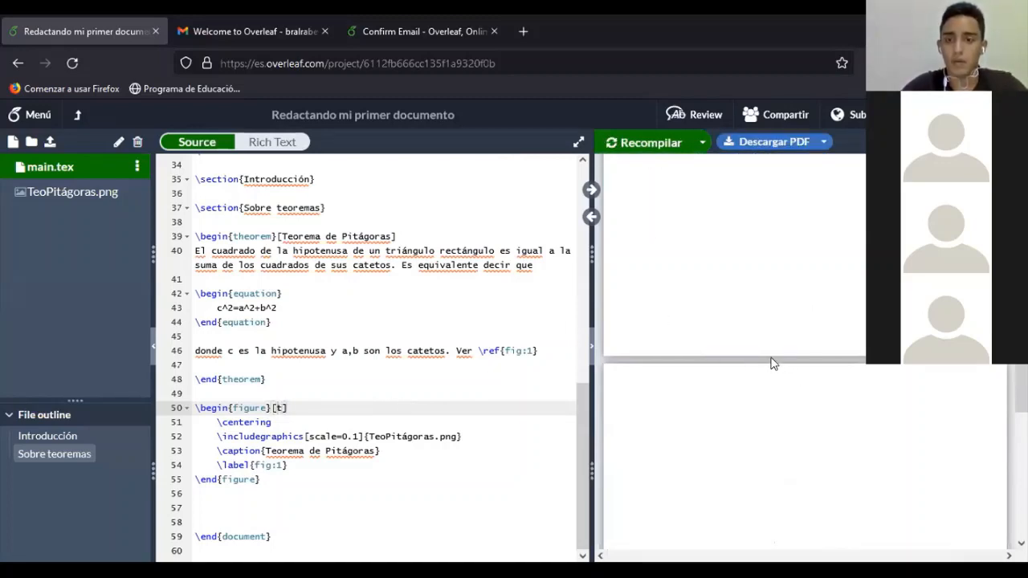
{"action": "scroll", "coordinate": [770, 365], "scroll_direction": "down", "scroll_amount": 2}
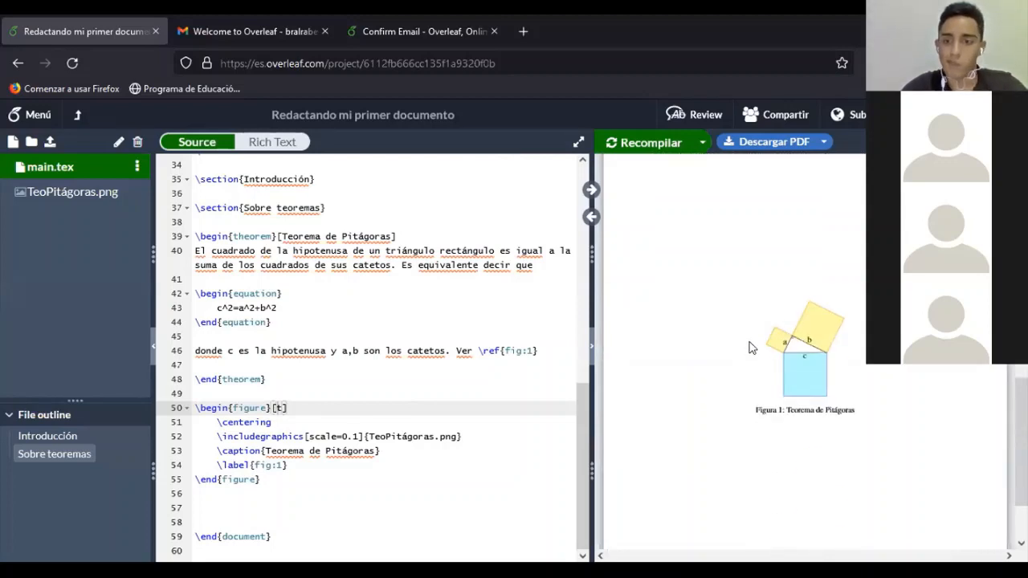
{"action": "scroll", "coordinate": [750, 350], "scroll_direction": "up", "scroll_amount": 2}
{"action": "scroll", "coordinate": [751, 347], "scroll_direction": "up", "scroll_amount": 1}
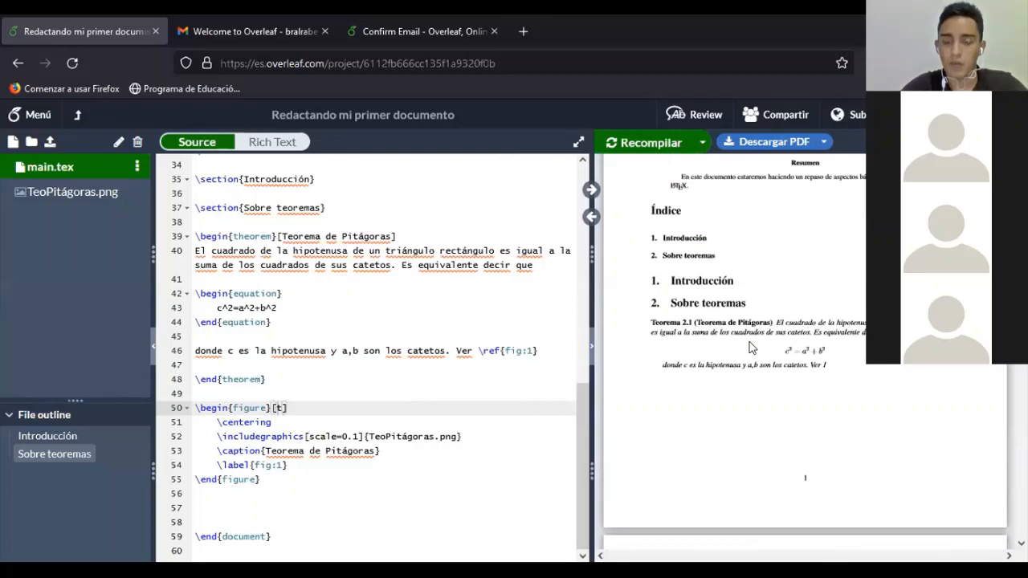
{"action": "scroll", "coordinate": [750, 348], "scroll_direction": "down", "scroll_amount": 6}
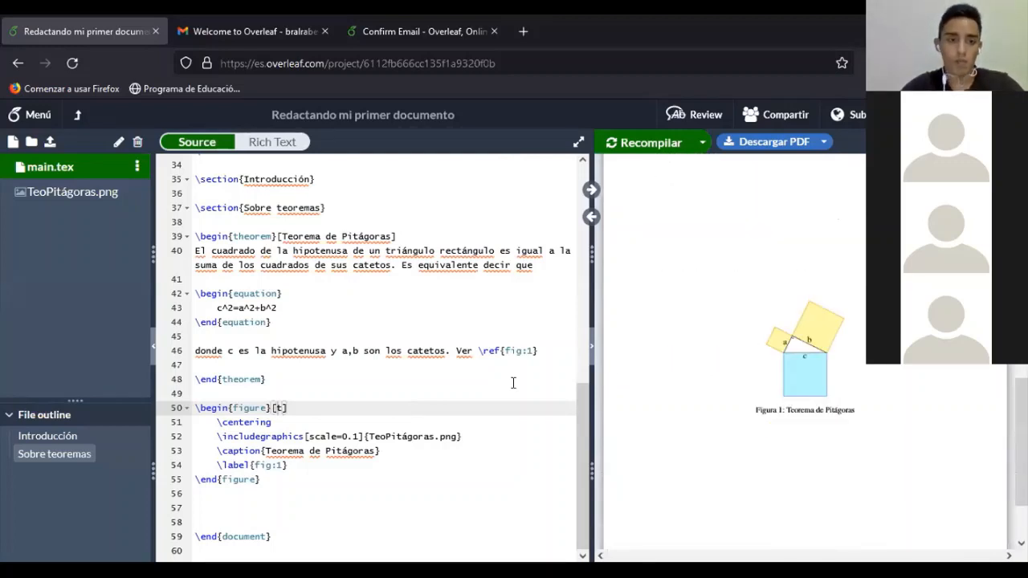
Try the placement option [h!] for the figure, recompile, and check the figure's position in the PDF
{"action": "double_click", "coordinate": [280, 408]}
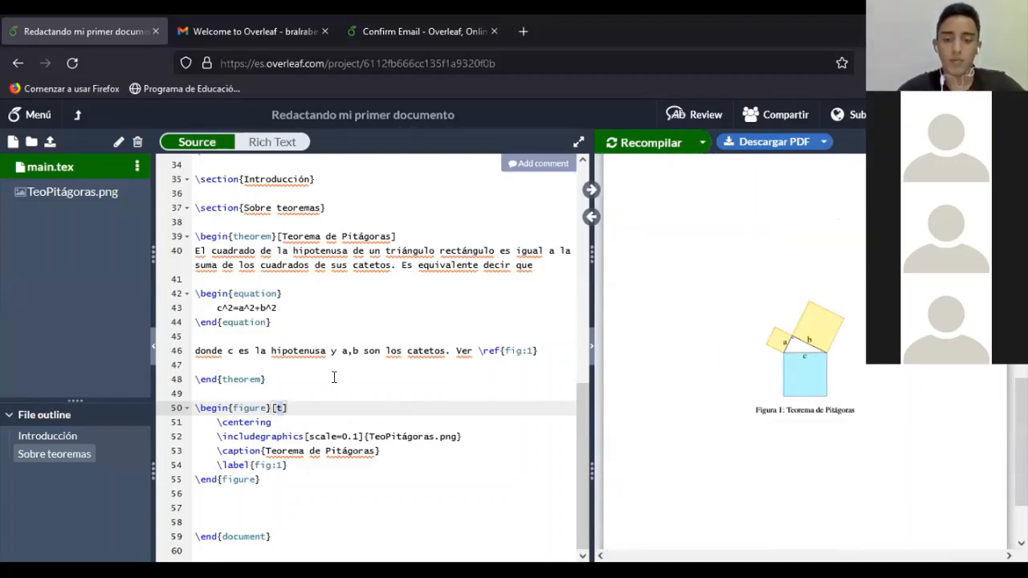
{"action": "key", "text": "BackSpace"}
{"action": "type", "text": "h!"}
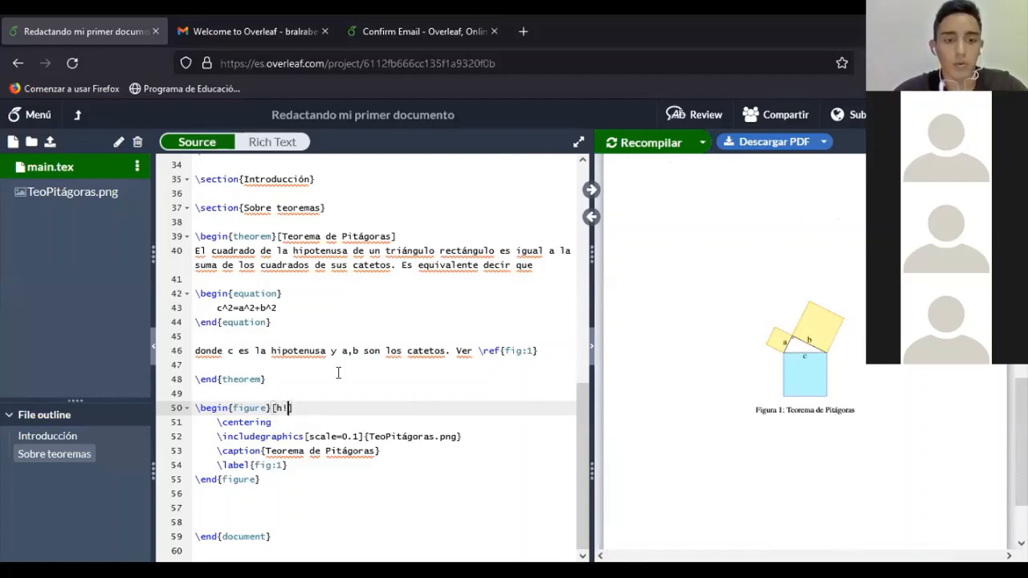
{"action": "left_click", "coordinate": [647, 142]}
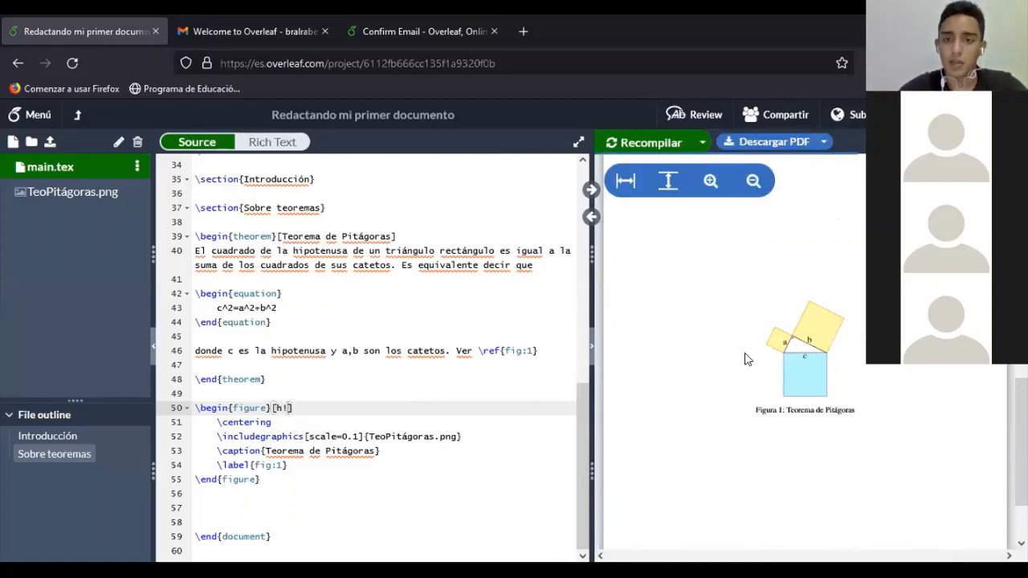
{"action": "scroll", "coordinate": [739, 353], "scroll_direction": "down", "scroll_amount": 2}
{"action": "scroll", "coordinate": [732, 347], "scroll_direction": "up", "scroll_amount": 8}
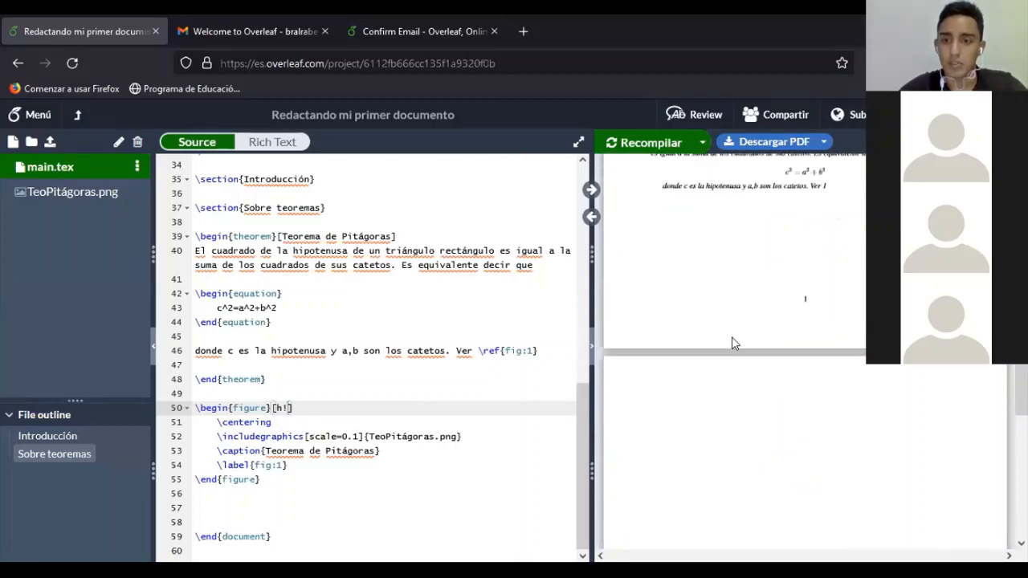
{"action": "scroll", "coordinate": [731, 343], "scroll_direction": "down", "scroll_amount": 4}
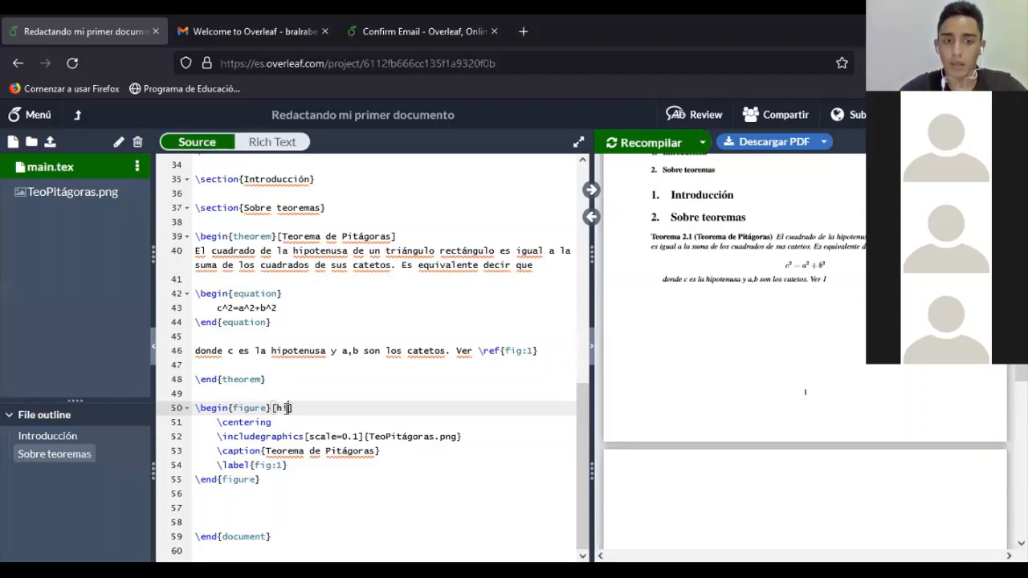
Set the figure's placement option back to [ht] and check the figure's position in the PDF
{"action": "type", "text": "t"}
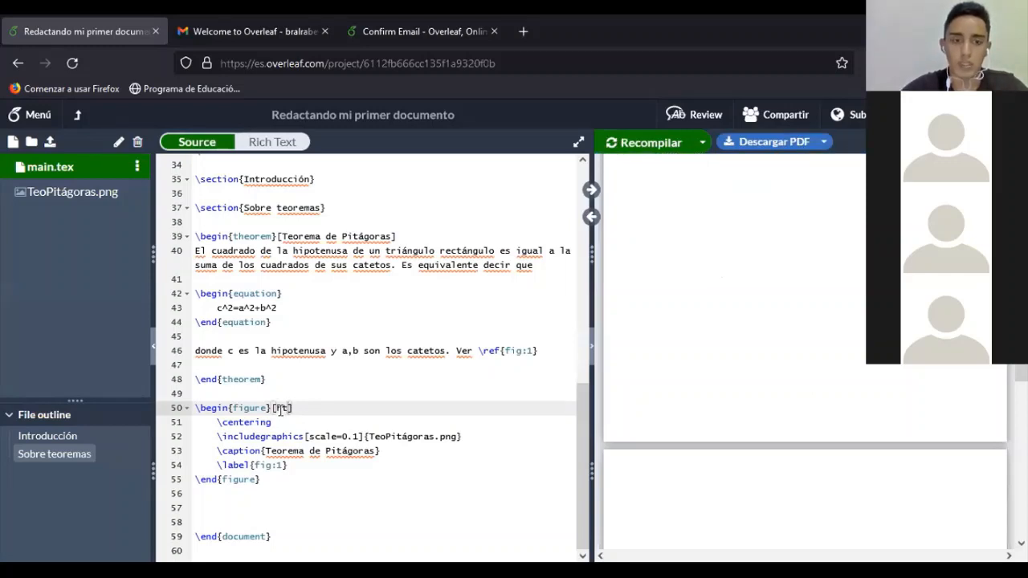
{"action": "scroll", "coordinate": [282, 411], "scroll_direction": "down", "scroll_amount": 2}
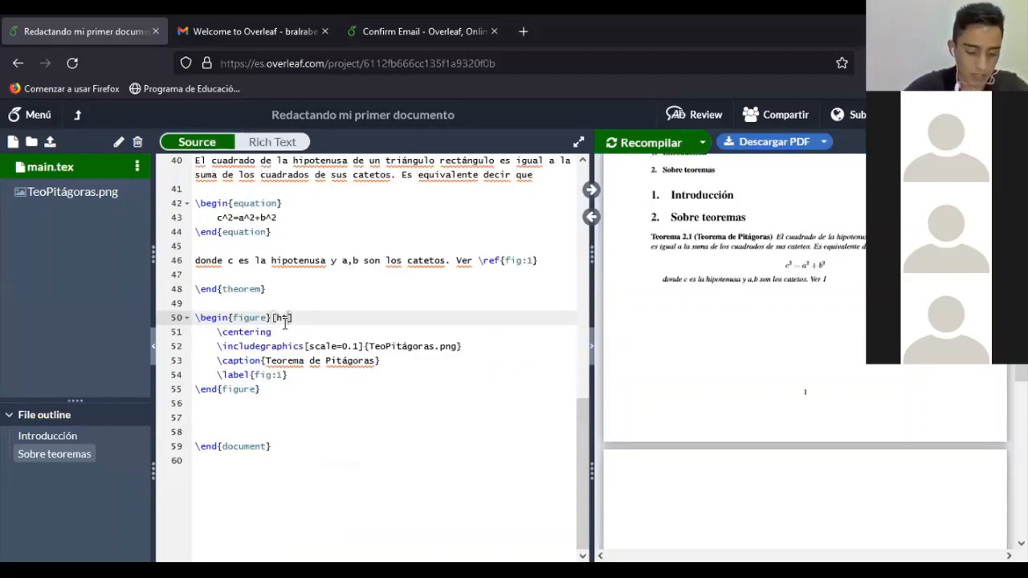
{"action": "type", "text": "t"}
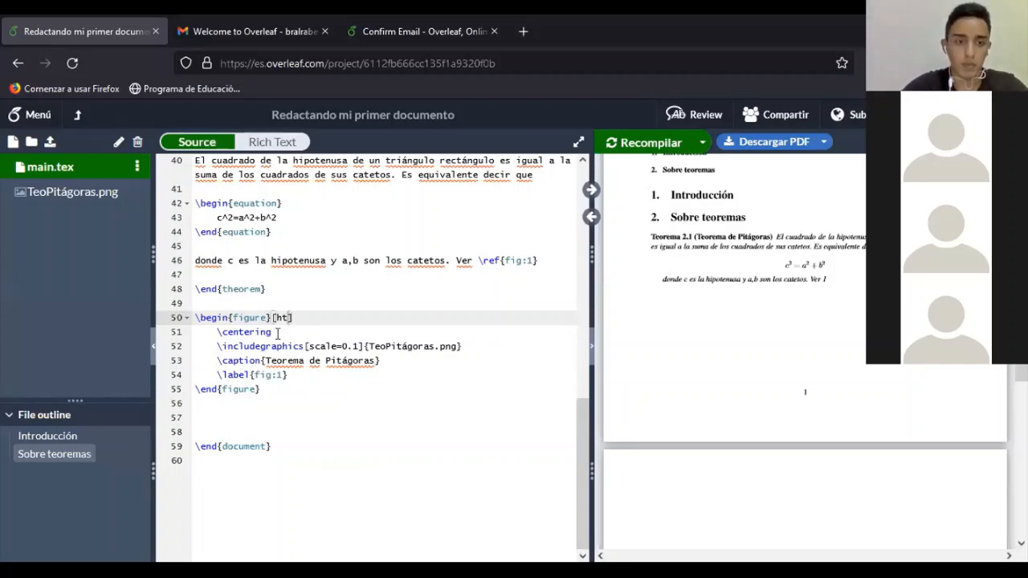
{"action": "scroll", "coordinate": [280, 305], "scroll_direction": "down", "scroll_amount": 2}
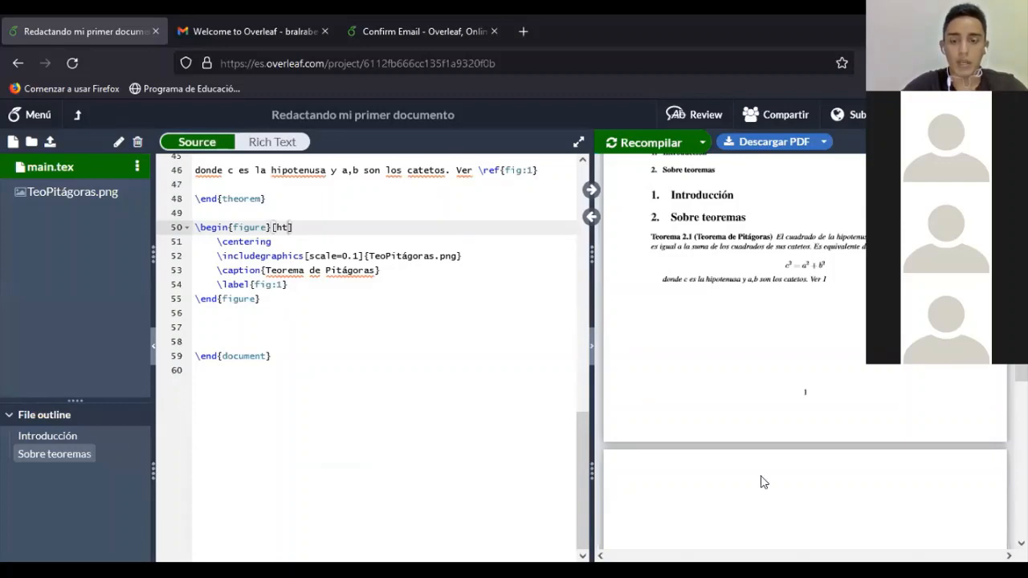
{"action": "scroll", "coordinate": [755, 474], "scroll_direction": "down", "scroll_amount": 5}
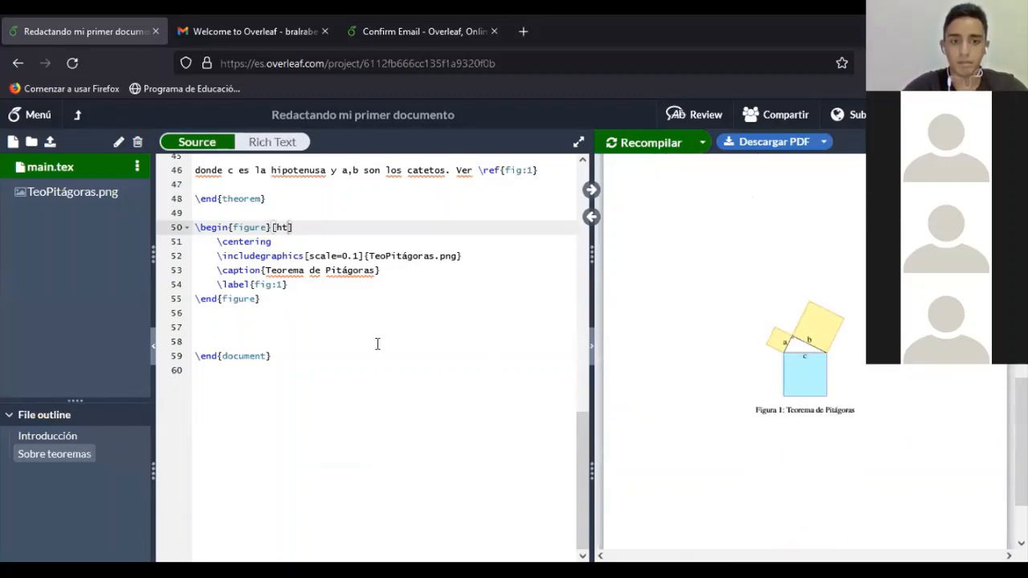
Add a new line below the figure environment and review the theorem and figure positions in the PDF
{"action": "left_click", "coordinate": [271, 312]}
{"action": "key", "text": "Return"}
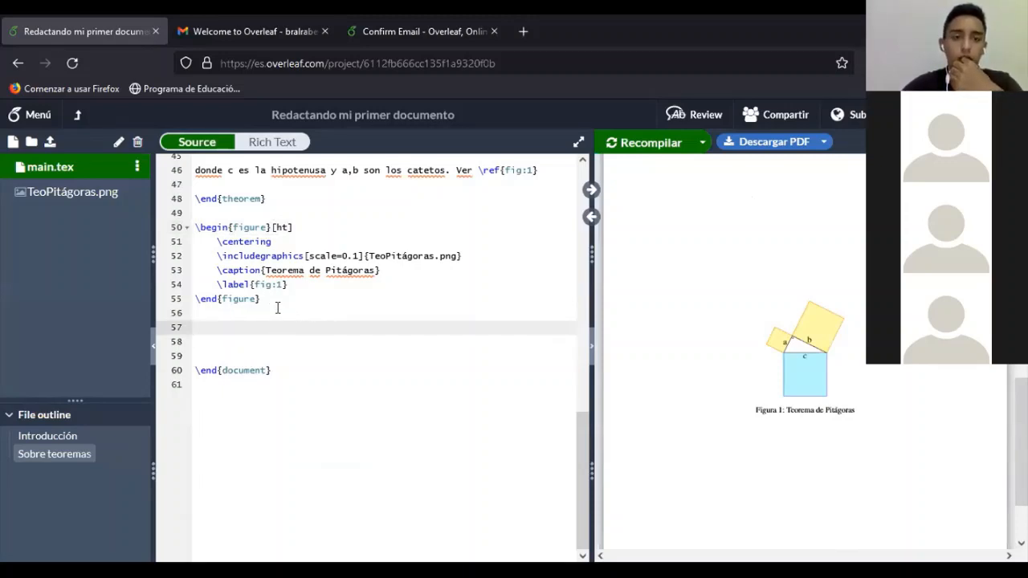
{"action": "scroll", "coordinate": [807, 359], "scroll_direction": "up", "scroll_amount": 2}
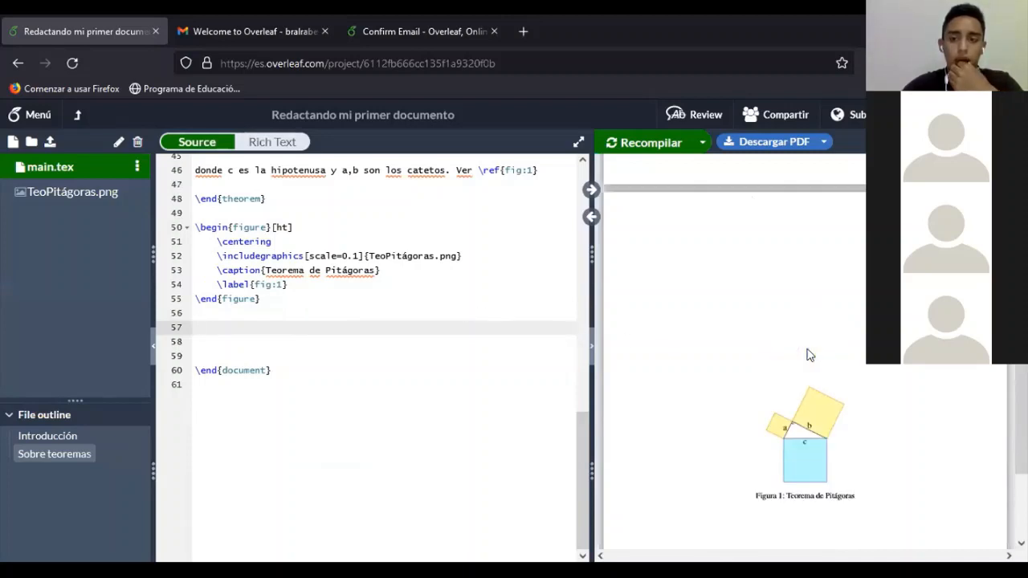
{"action": "scroll", "coordinate": [787, 394], "scroll_direction": "up", "scroll_amount": 7}
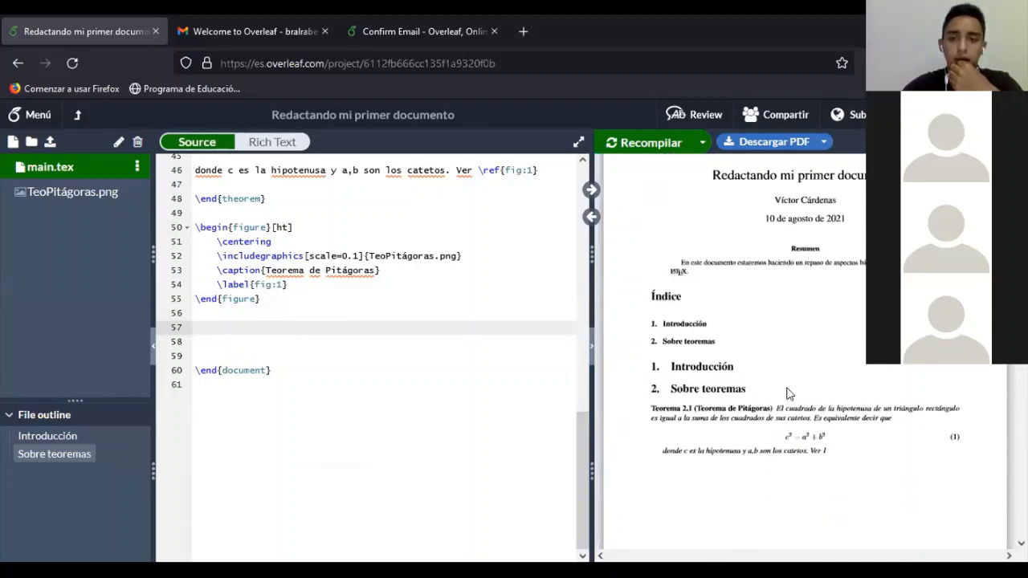
{"action": "scroll", "coordinate": [783, 385], "scroll_direction": "down", "scroll_amount": 2}
{"action": "scroll", "coordinate": [784, 387], "scroll_direction": "down", "scroll_amount": 3}
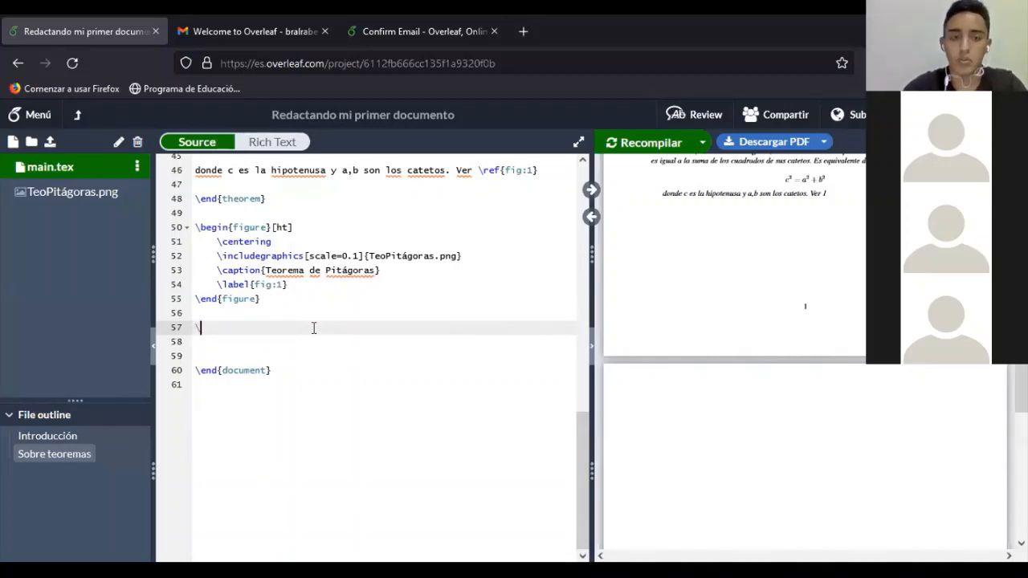
Insert a tabular environment with the default c|c column specification below the figure
{"action": "type", "text": "begin"}
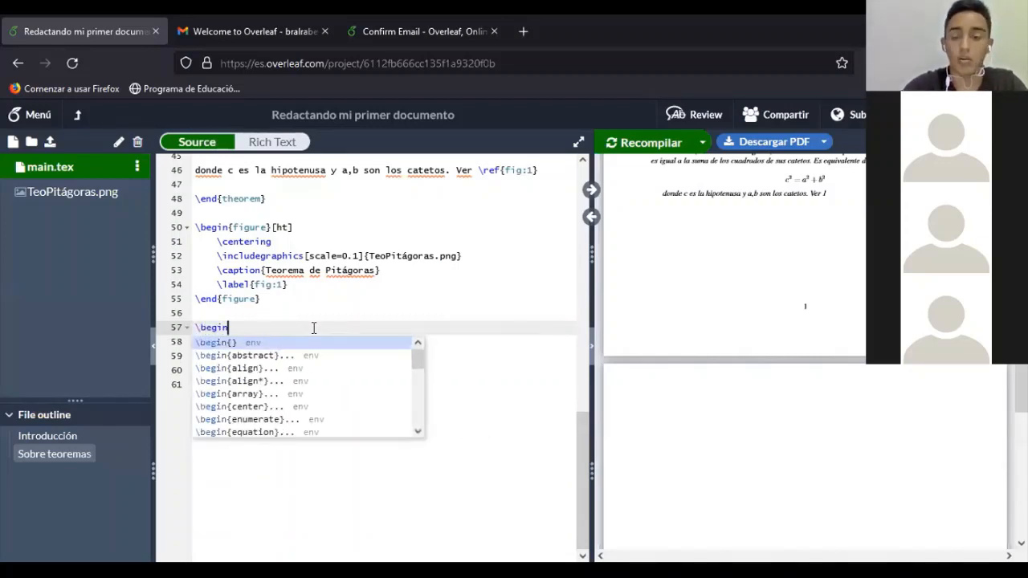
{"action": "type", "text": "{"}
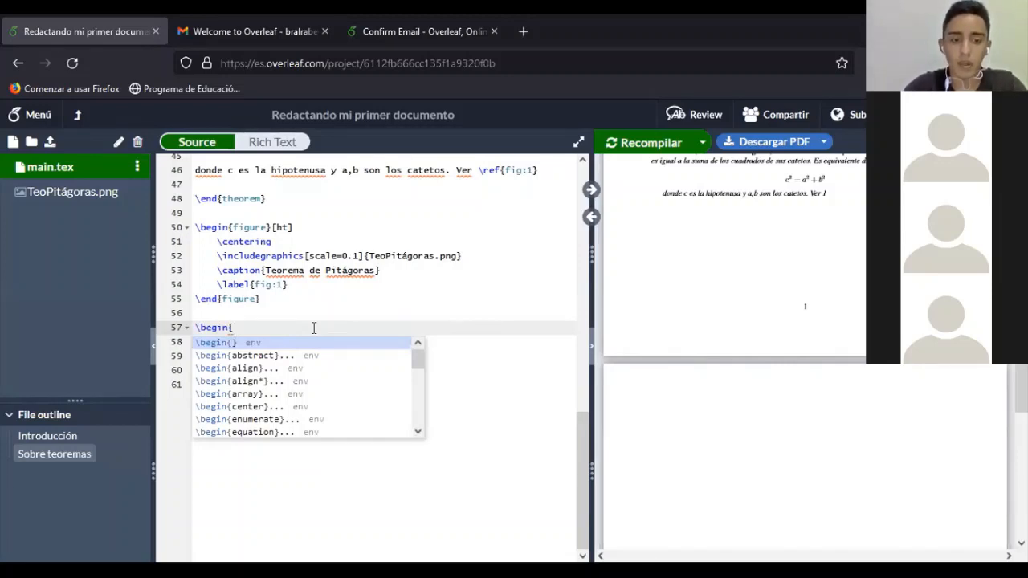
{"action": "type", "text": "tabu"}
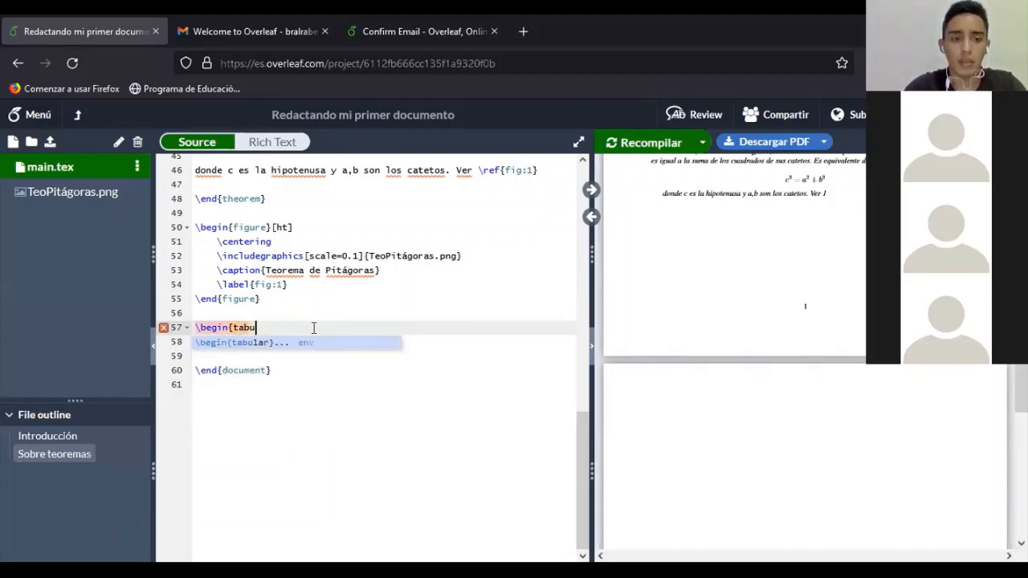
{"action": "type", "text": "lar}"}
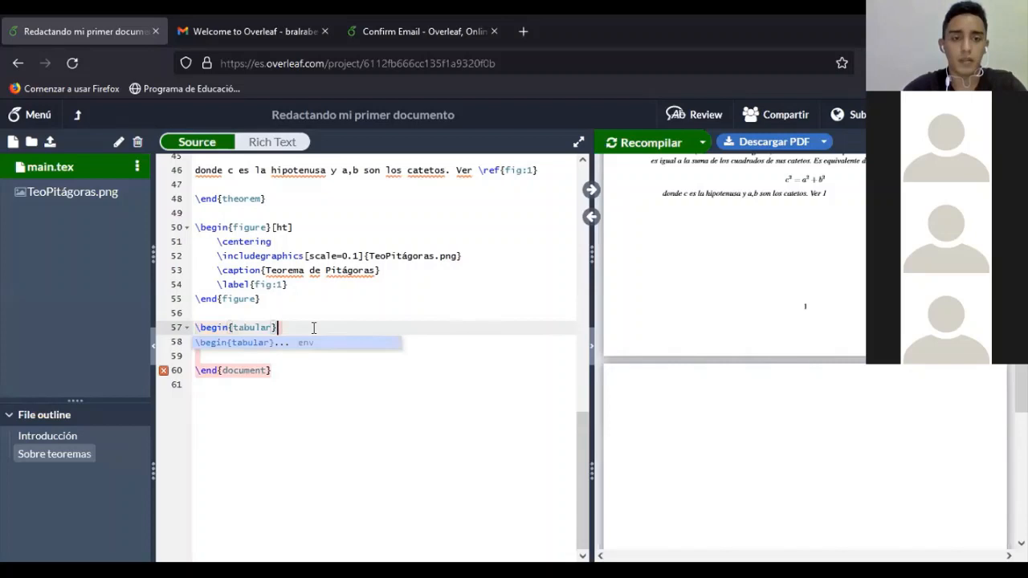
{"action": "key", "text": "Return"}
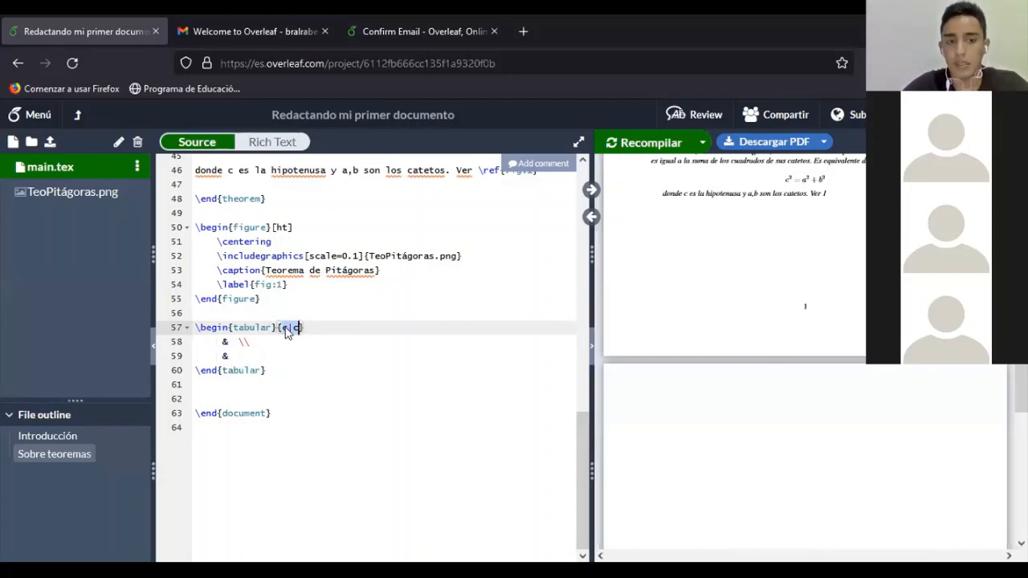
{"action": "key", "text": "Down"}
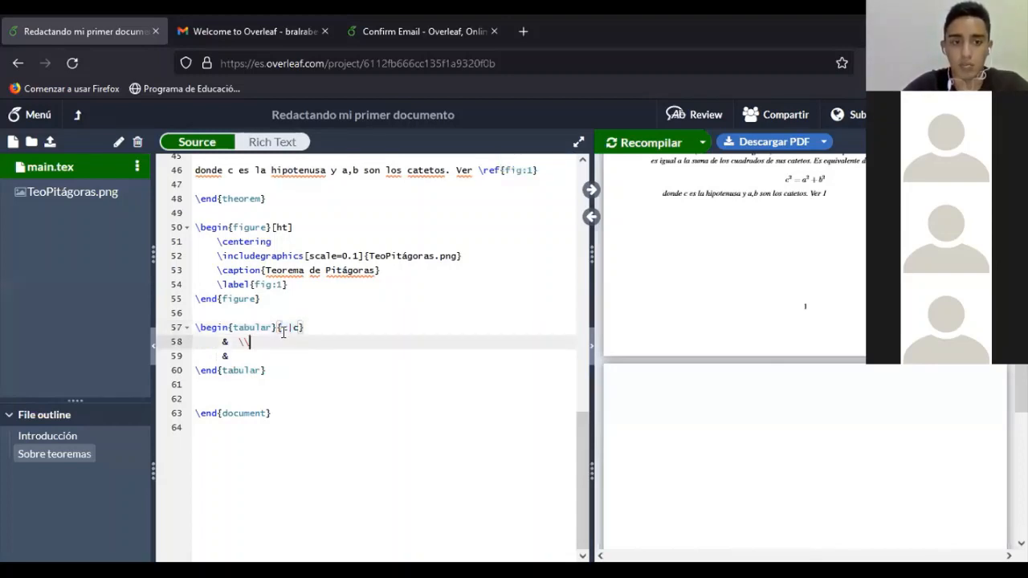
{"action": "key", "text": "shift+Home"}
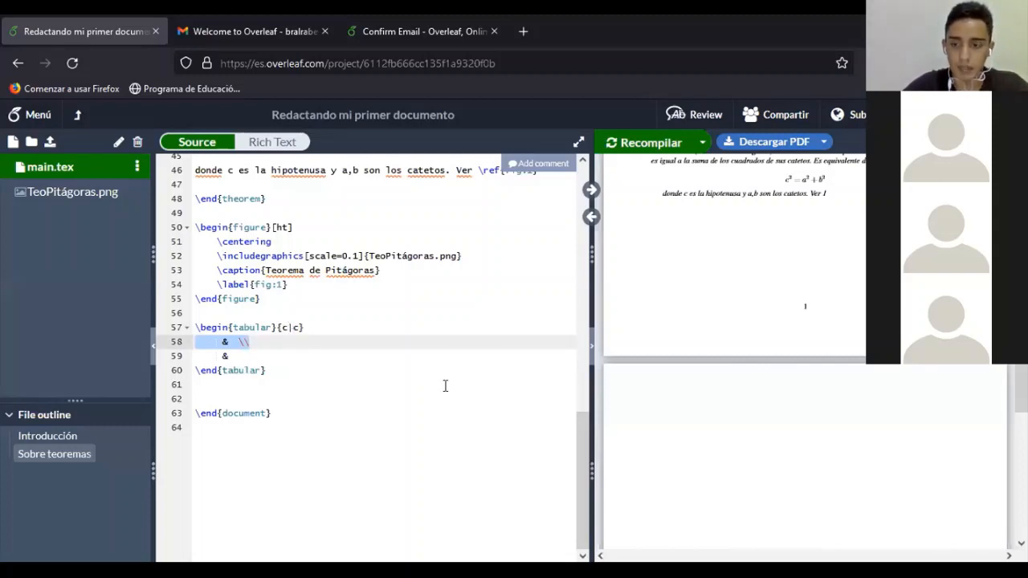
{"action": "mouse_move", "coordinate": [712, 178]}
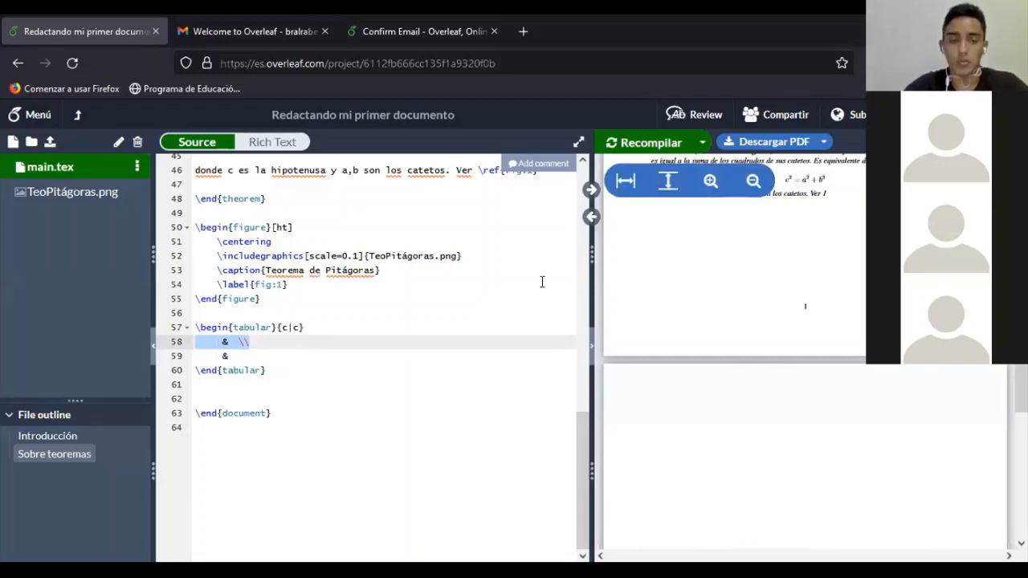
{"action": "scroll", "coordinate": [351, 328], "scroll_direction": "down", "scroll_amount": 2}
{"action": "scroll", "coordinate": [387, 244], "scroll_direction": "up", "scroll_amount": 2}
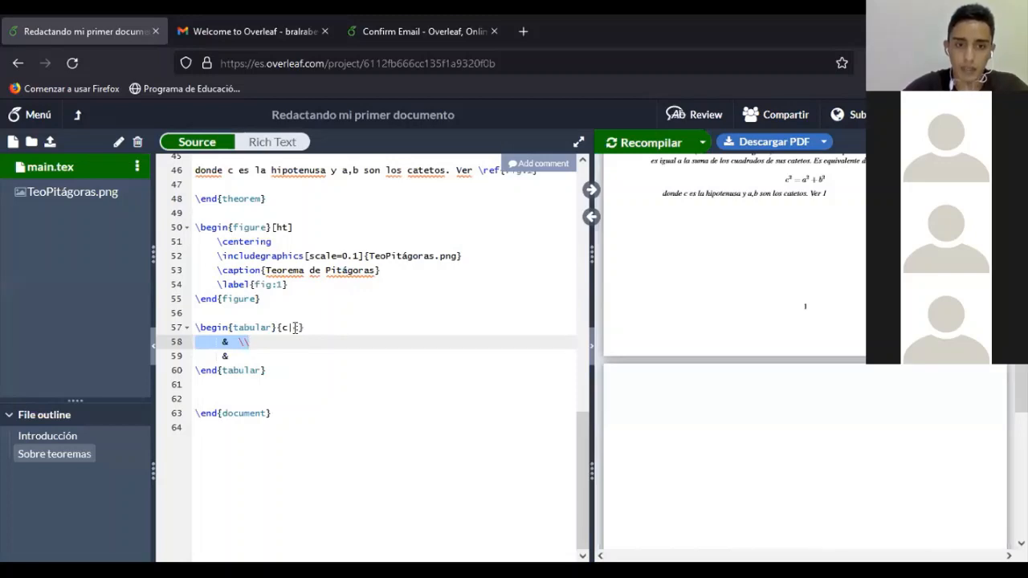
Replace the vertical bar in the column specification with a space, and delete the whole tabular block
{"action": "left_click", "coordinate": [292, 327]}
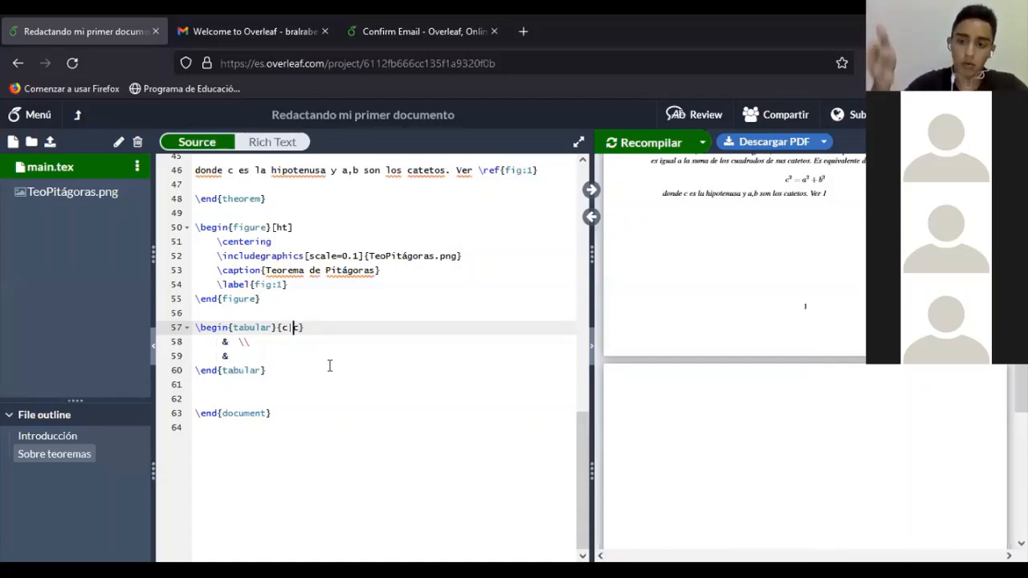
{"action": "key", "text": "BackSpace"}
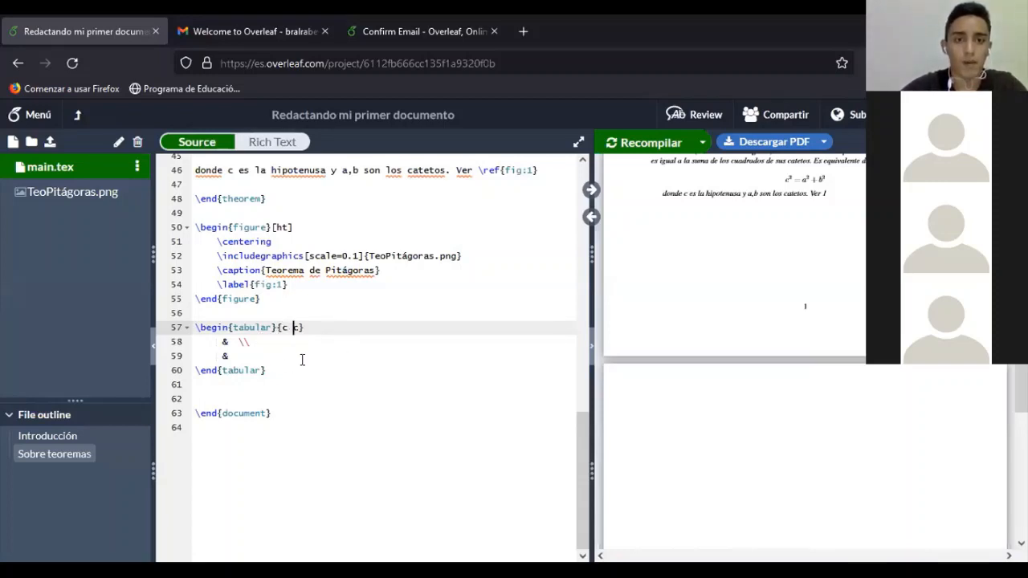
{"action": "left_click", "coordinate": [266, 370]}
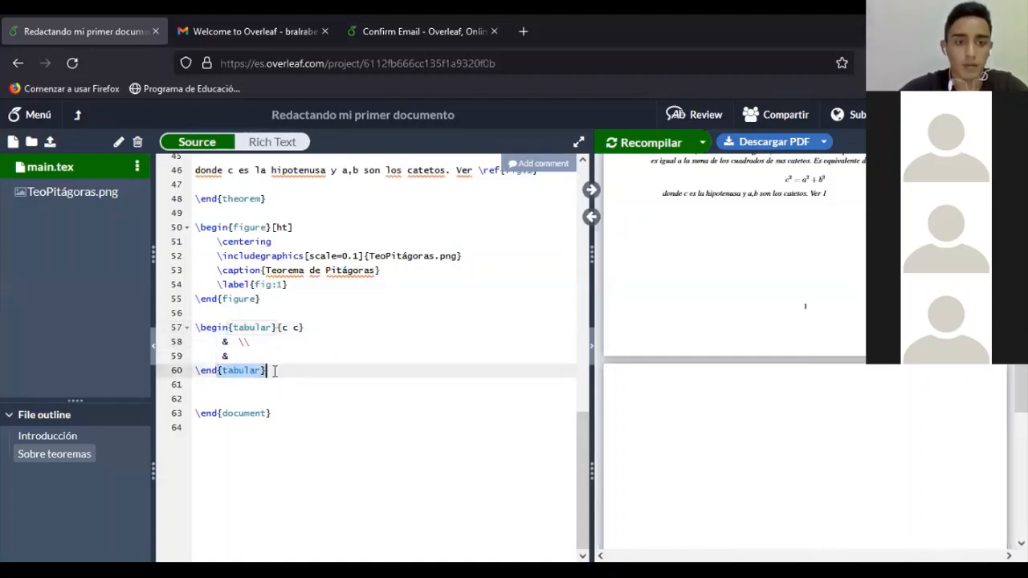
{"action": "left_click_drag", "start_coordinate": [274, 371], "coordinate": [193, 329]}
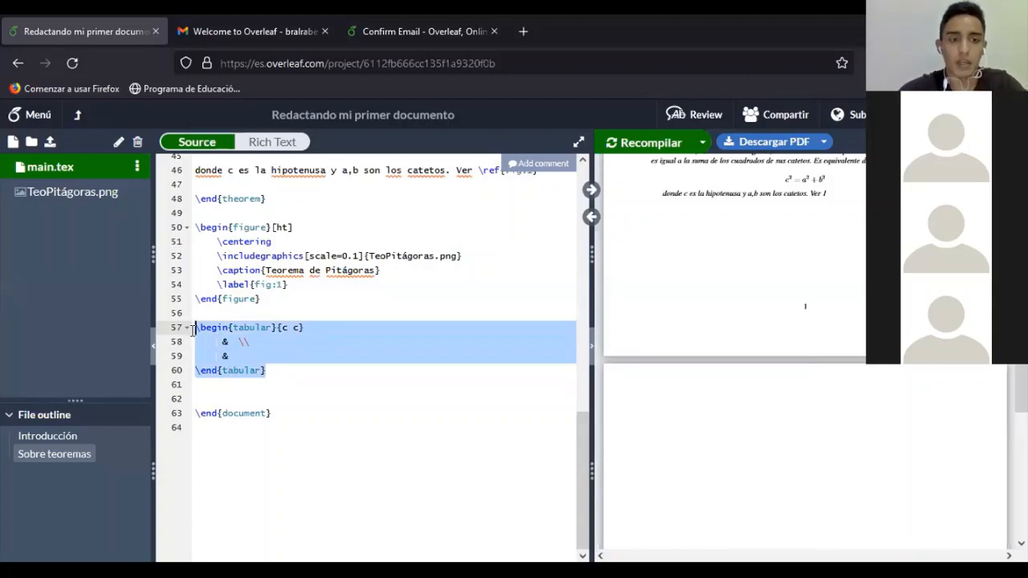
{"action": "key", "text": "BackSpace"}
Insert a fresh tabular environment below the figure and set its column specification to c c c
{"action": "type", "text": "\beg"}
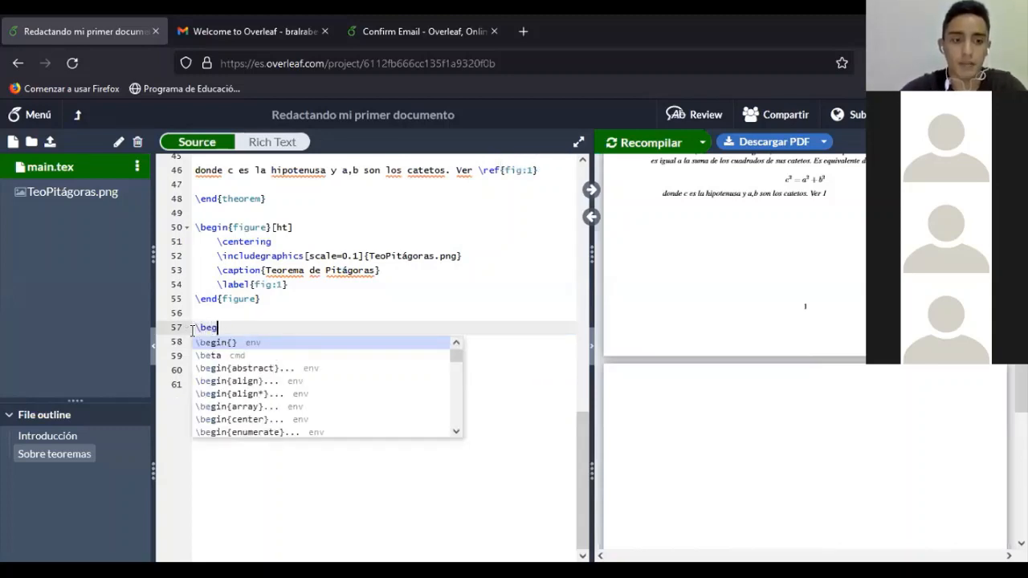
{"action": "type", "text": "in"}
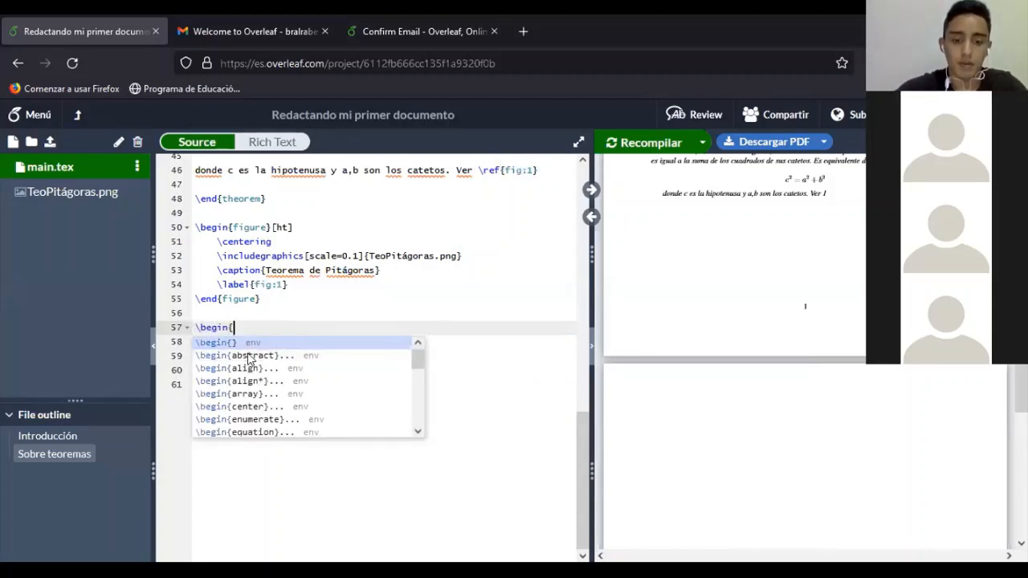
{"action": "type", "text": "{tabu"}
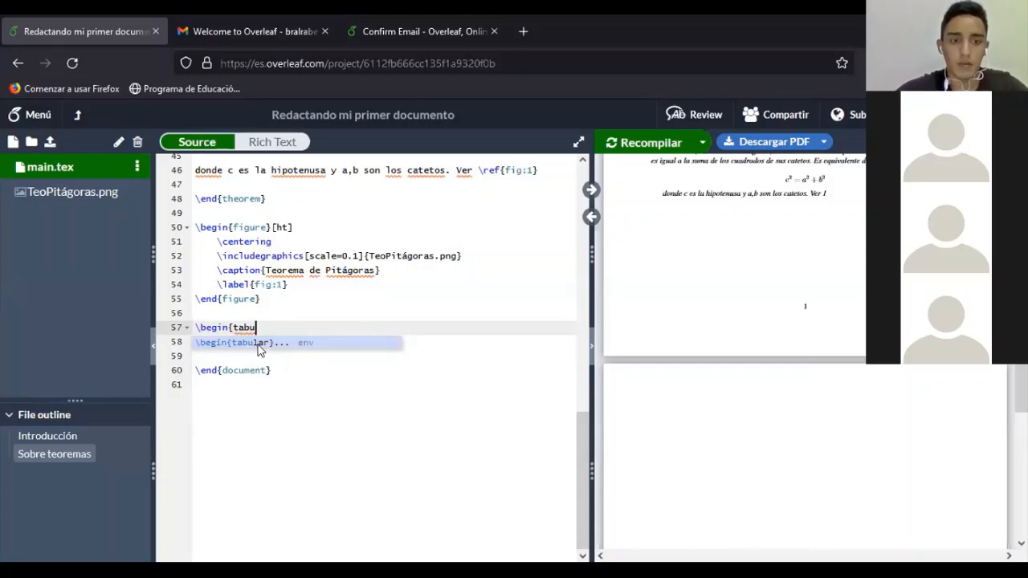
{"action": "left_click", "coordinate": [258, 342]}
{"action": "left_click", "coordinate": [292, 327]}
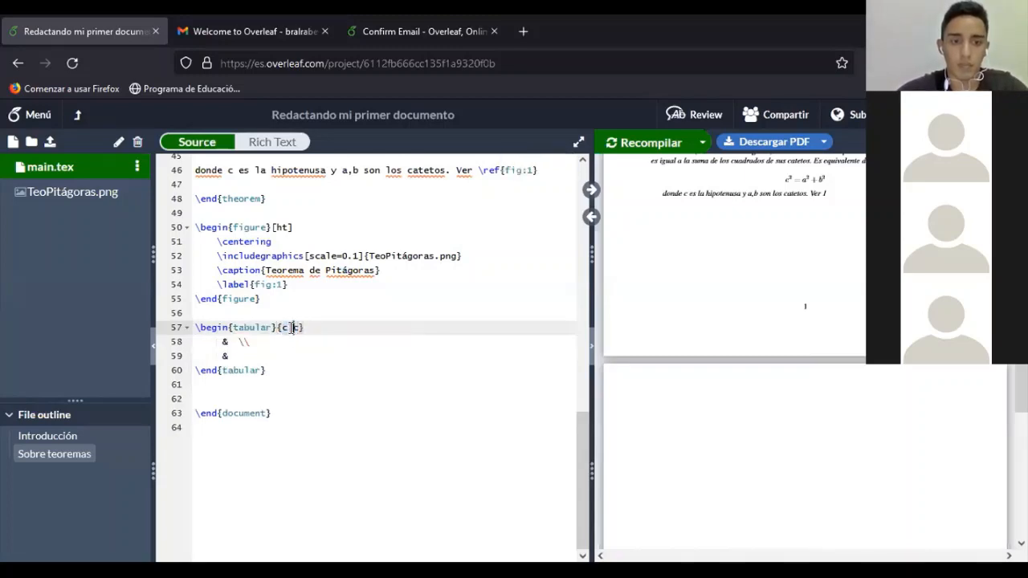
{"action": "double_click", "coordinate": [286, 328]}
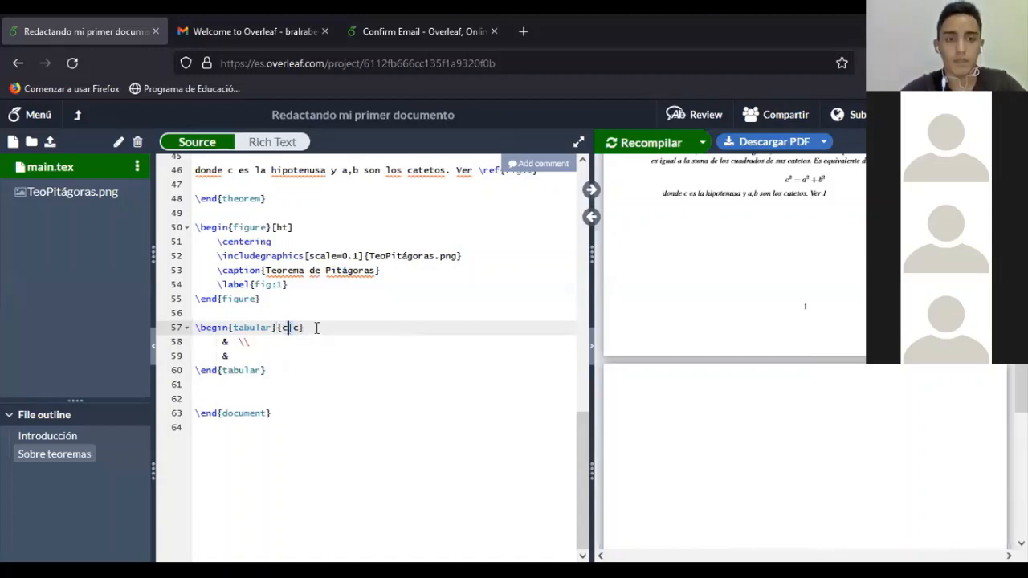
{"action": "left_click", "coordinate": [289, 328]}
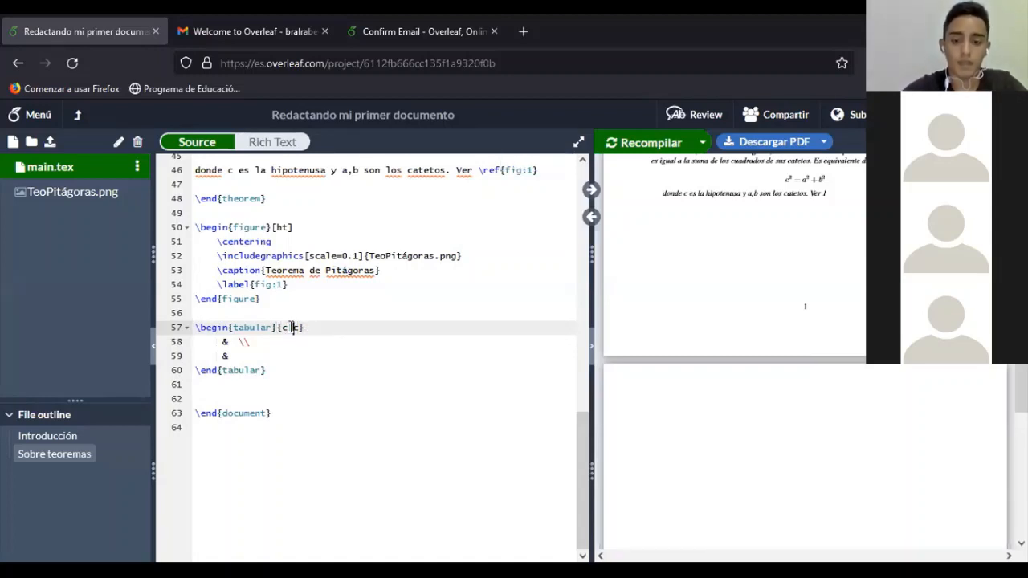
{"action": "key", "text": "BackSpace"}
{"action": "type", "text": "c"}
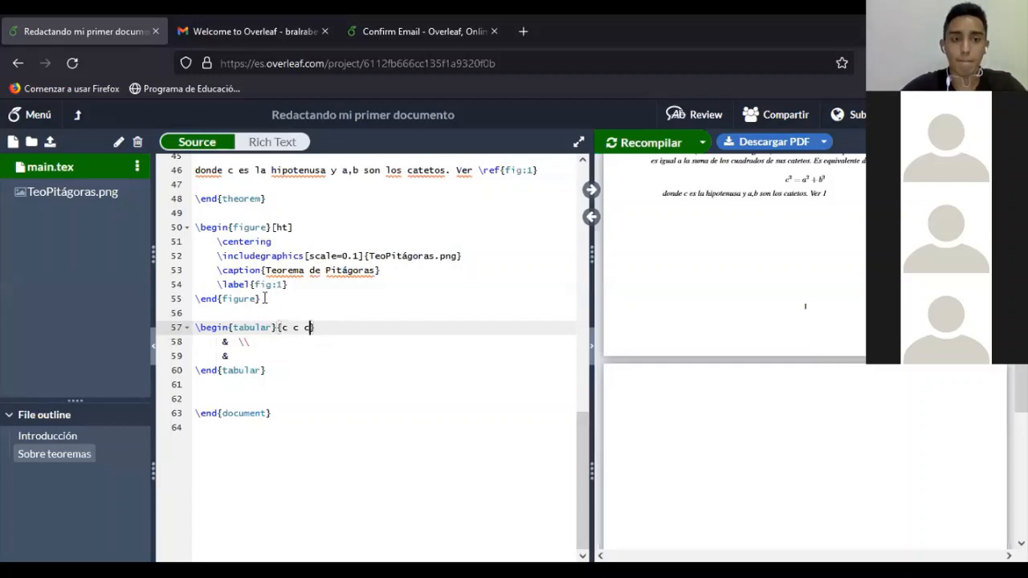
{"action": "scroll", "coordinate": [265, 298], "scroll_direction": "up", "scroll_amount": 2}
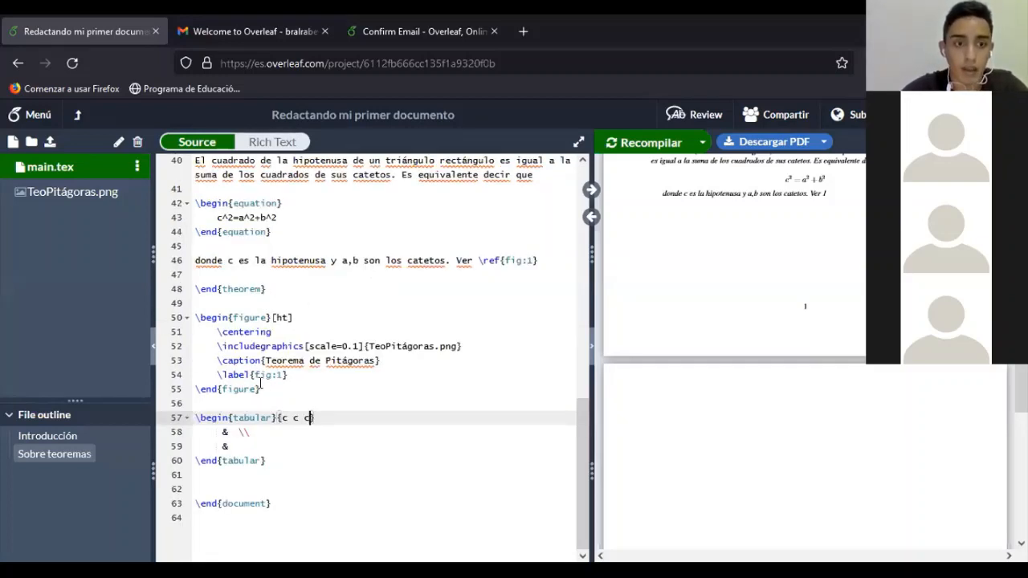
{"action": "left_click_drag", "start_coordinate": [261, 388], "coordinate": [193, 321]}
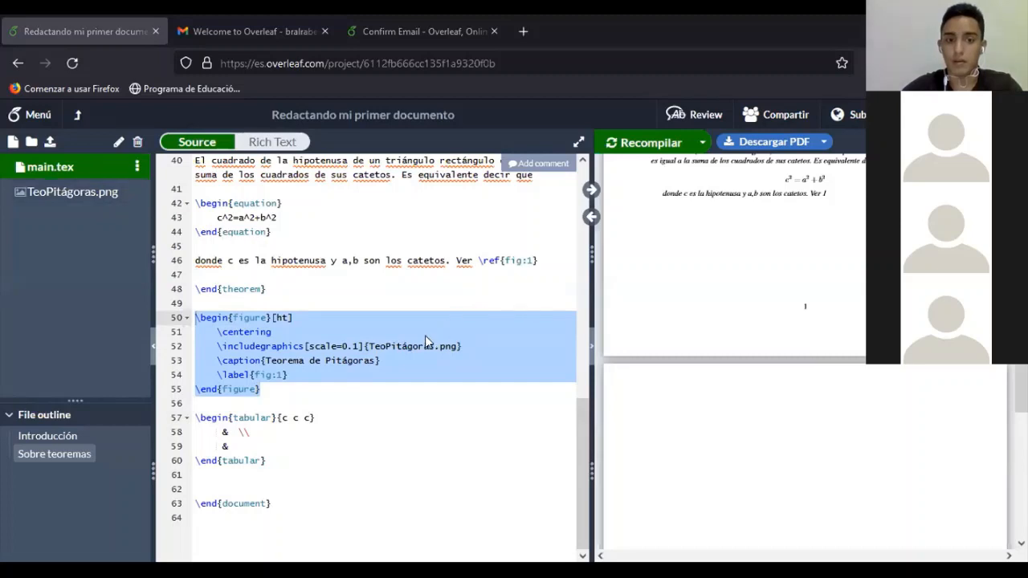
{"action": "double_click", "coordinate": [374, 346]}
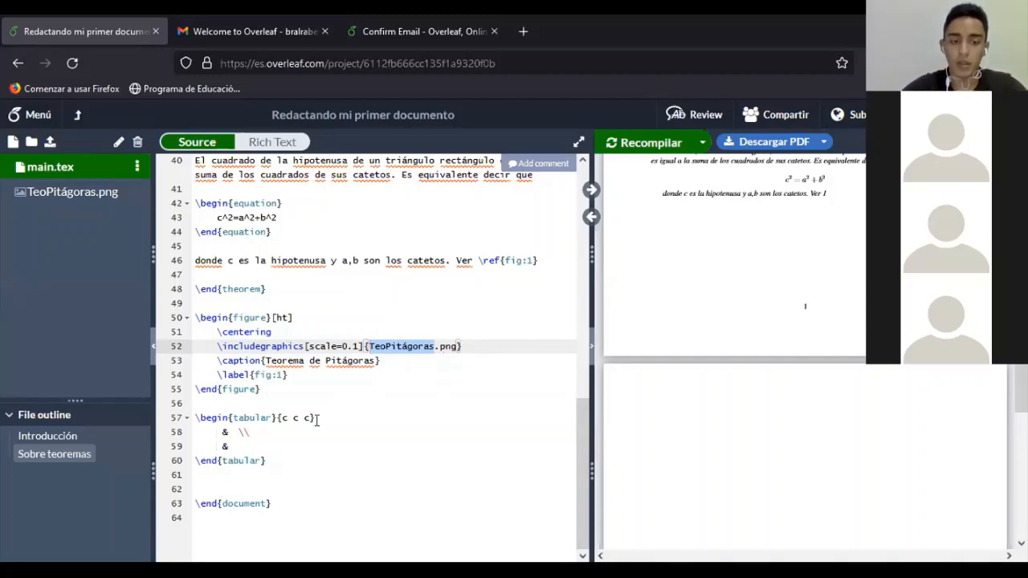
{"action": "scroll", "coordinate": [340, 421], "scroll_direction": "down", "scroll_amount": 2}
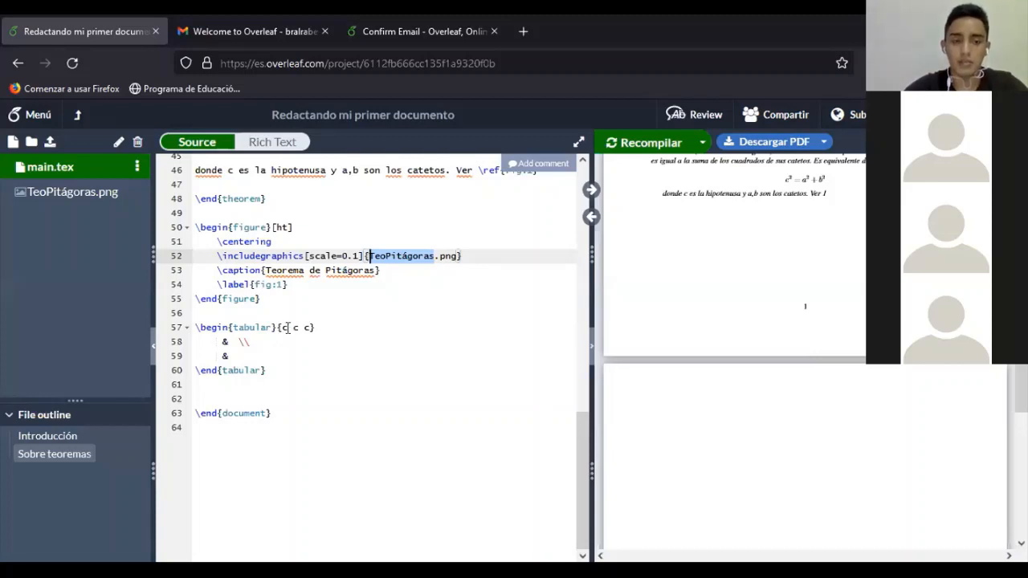
Fill the table's first row with the values 3 & 4 & 5
{"action": "left_click", "coordinate": [217, 341]}
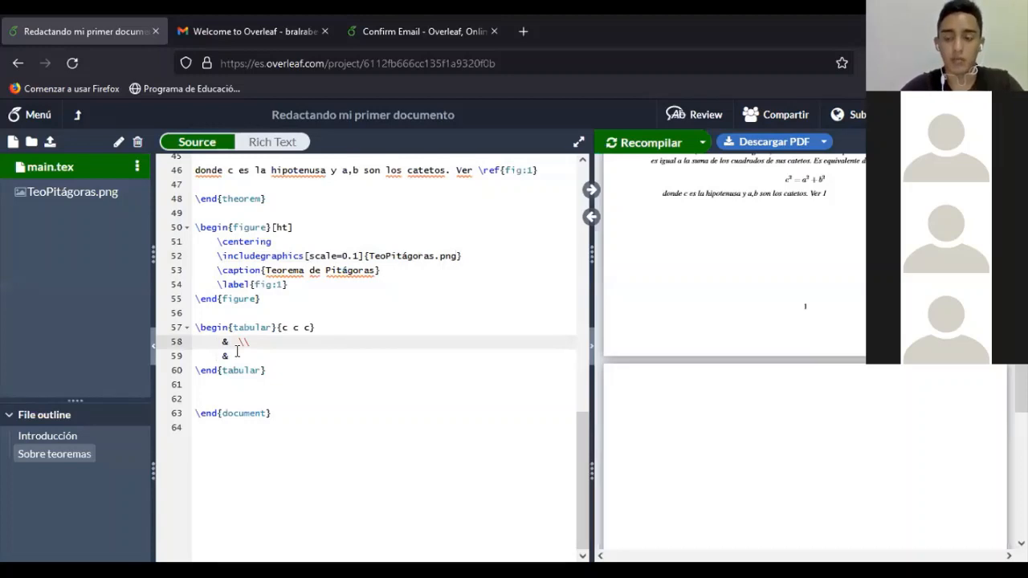
{"action": "type", "text": "3"}
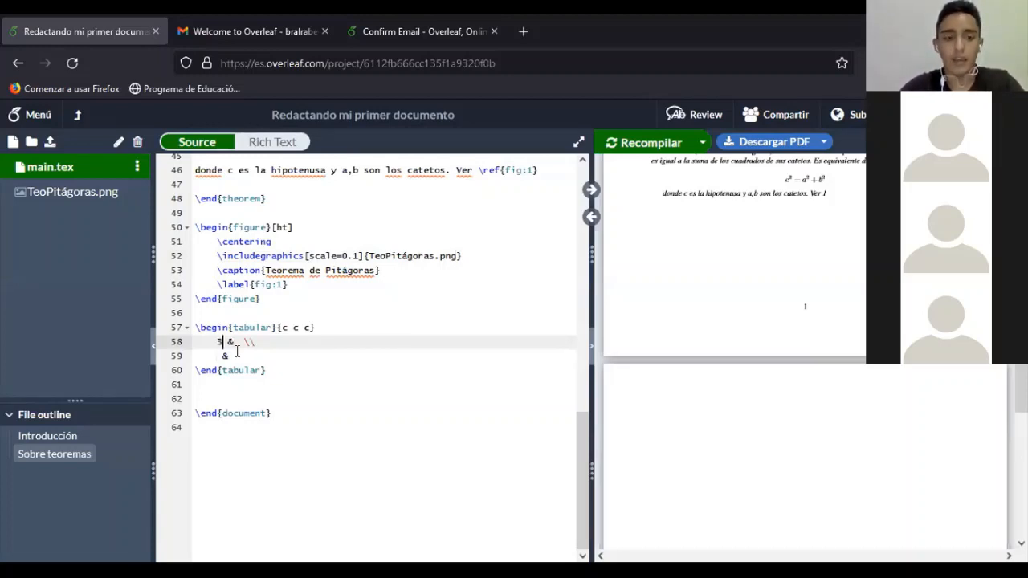
{"action": "key", "text": "Right"}
{"action": "type", "text": "4"}
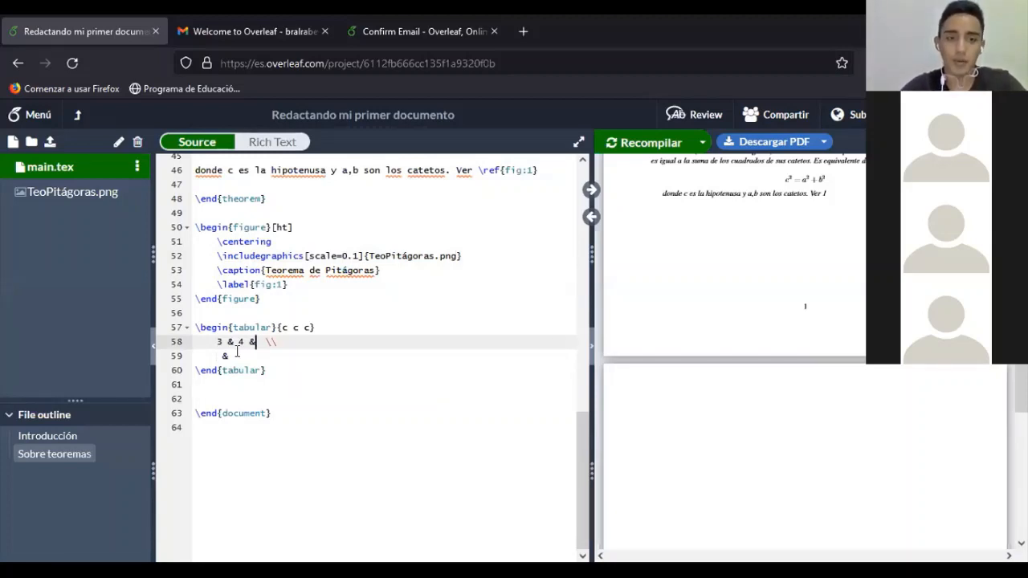
{"action": "type", "text": "5"}
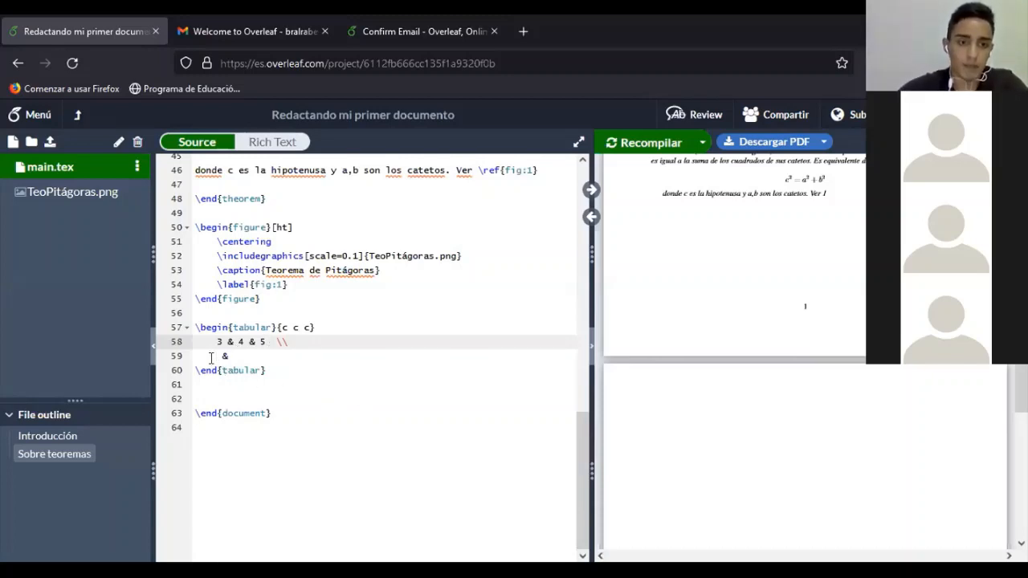
Fill the table's second row with the values 5 & 12 & 13, end it with \\, and start a new row
{"action": "left_click", "coordinate": [222, 354]}
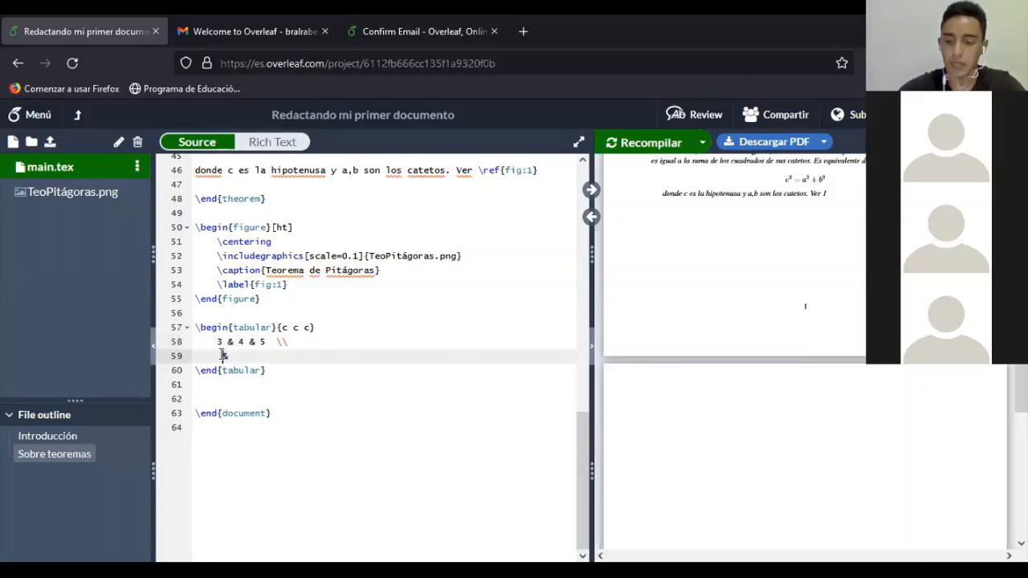
{"action": "type", "text": "5"}
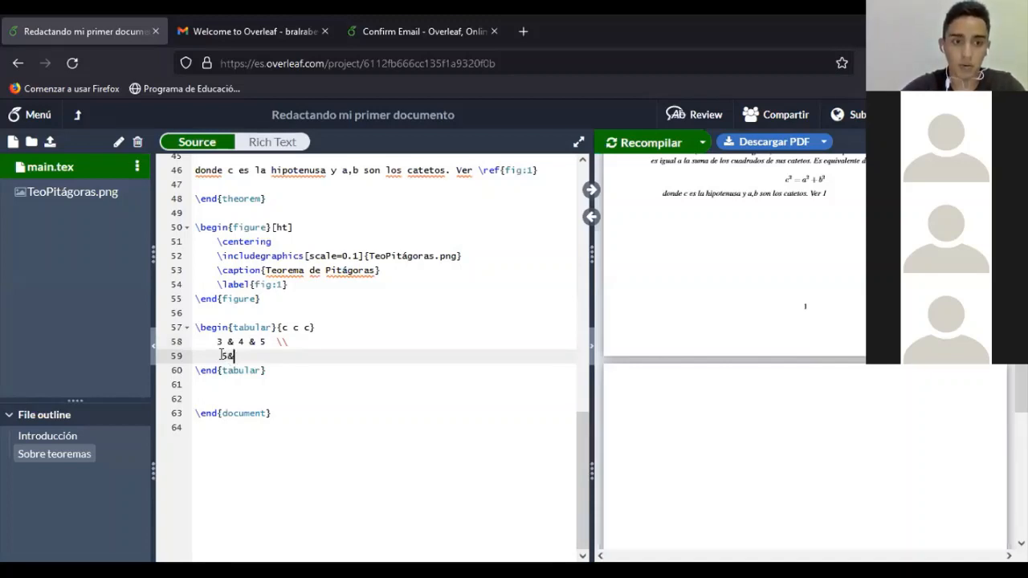
{"action": "type", "text": "& 12 & "}
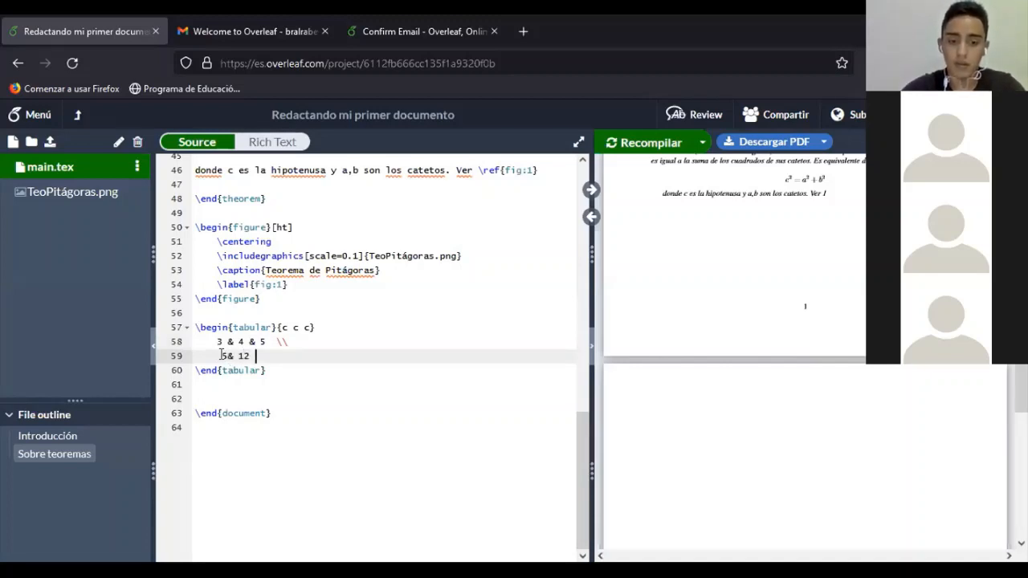
{"action": "type", "text": "13 \\\\"}
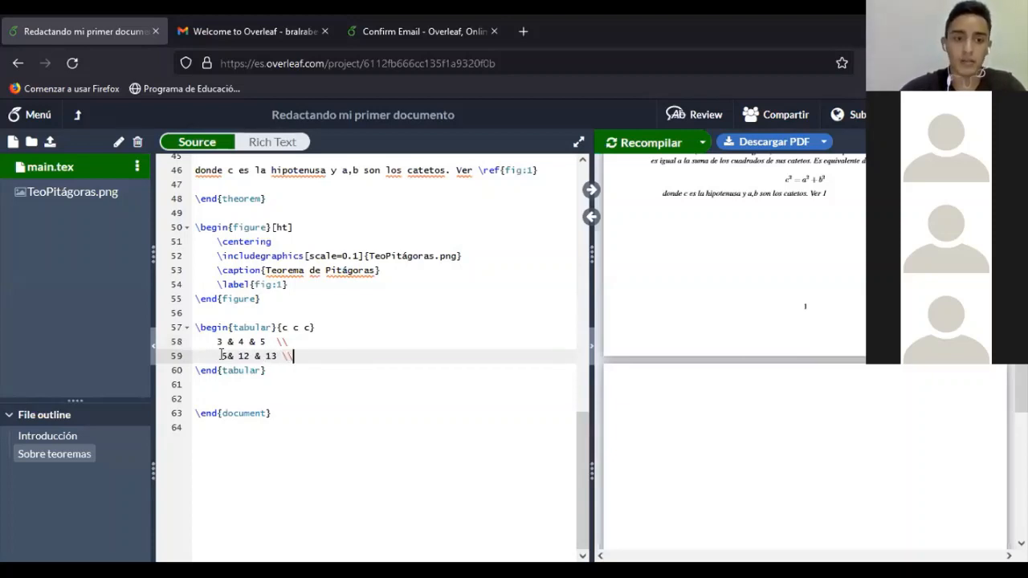
{"action": "key", "text": "Return"}
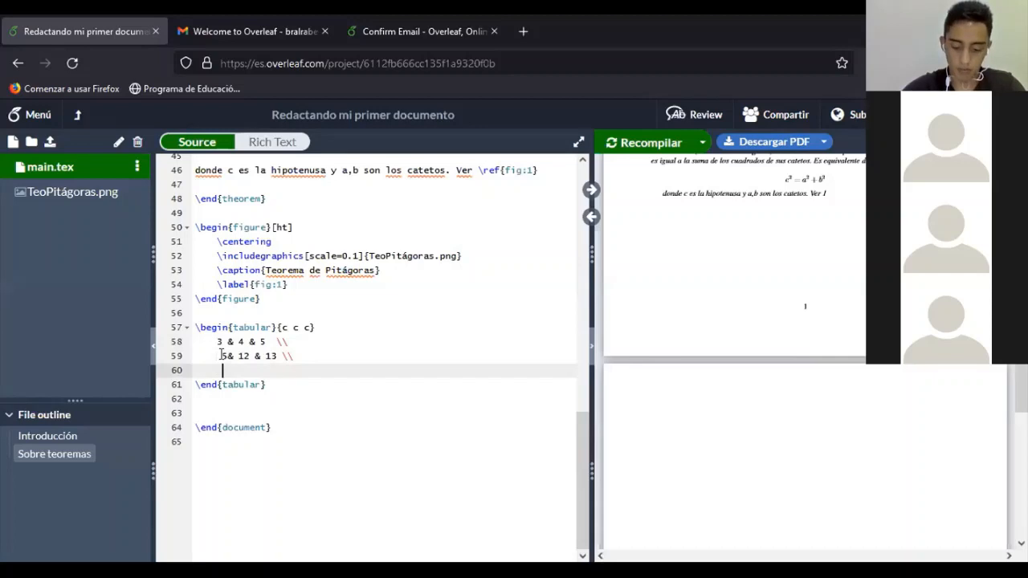
Enter 7, 24, 25 as the table's third row, and look over the document's preamble
{"action": "type", "text": "7"}
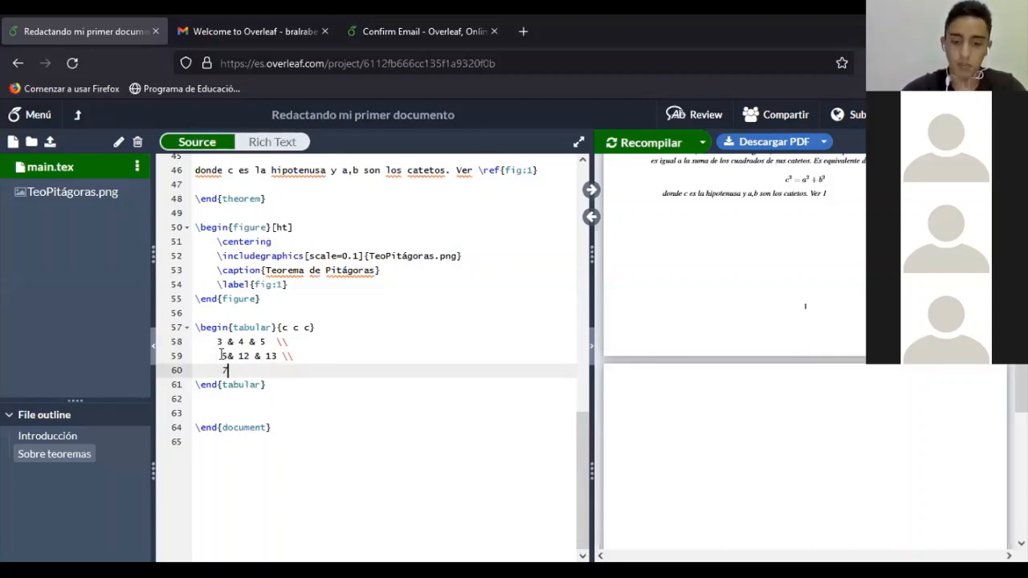
{"action": "type", "text": ", 24, 25"}
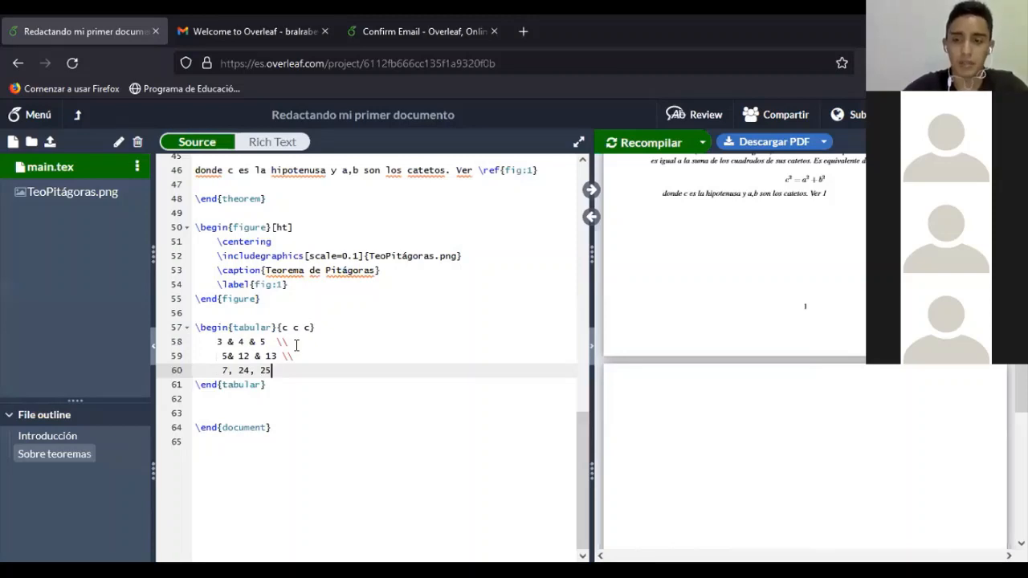
{"action": "scroll", "coordinate": [298, 353], "scroll_direction": "up", "scroll_amount": 2}
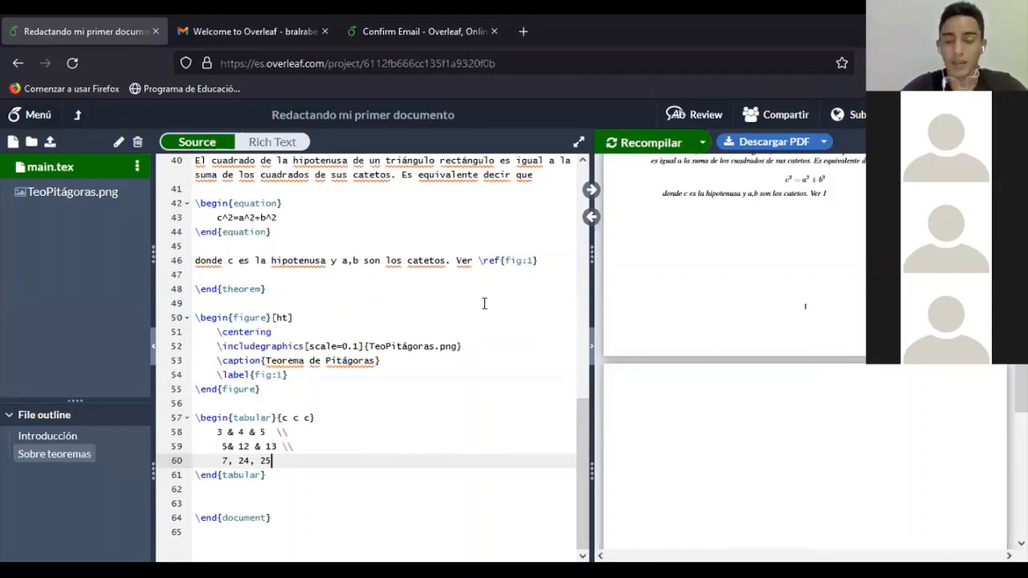
{"action": "scroll", "coordinate": [442, 324], "scroll_direction": "up", "scroll_amount": 12}
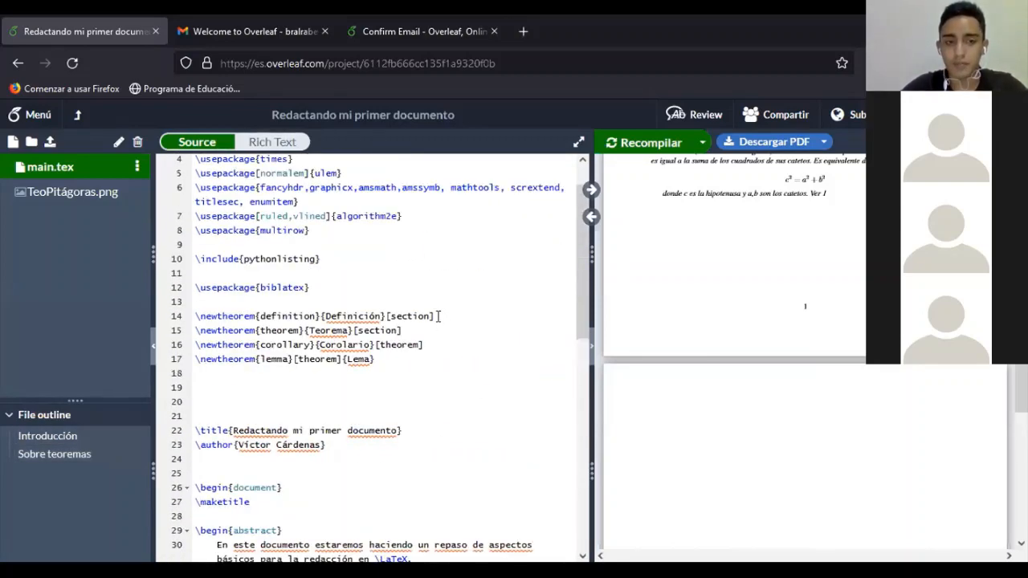
{"action": "scroll", "coordinate": [438, 314], "scroll_direction": "up", "scroll_amount": 1}
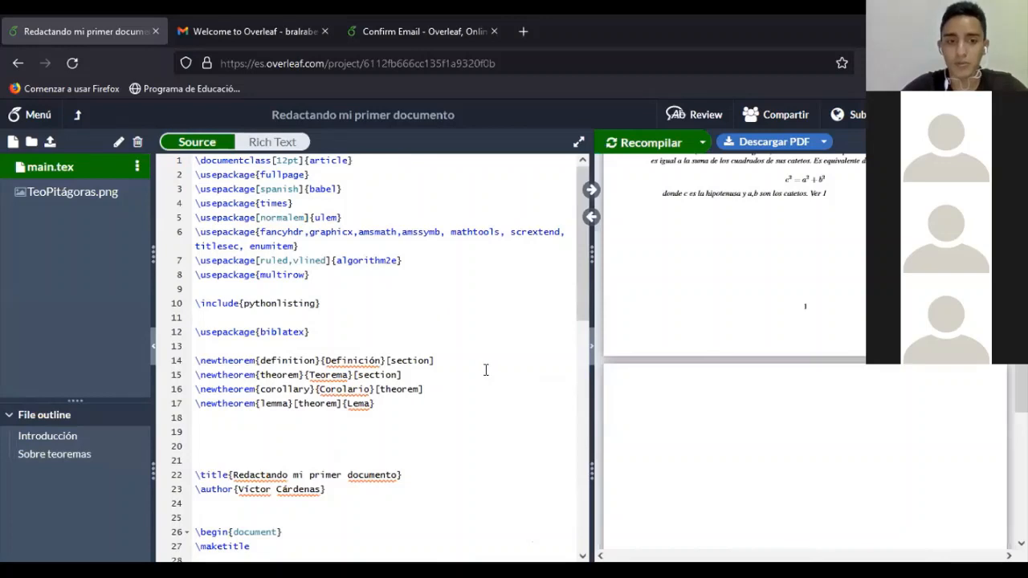
{"action": "scroll", "coordinate": [482, 366], "scroll_direction": "down", "scroll_amount": 2}
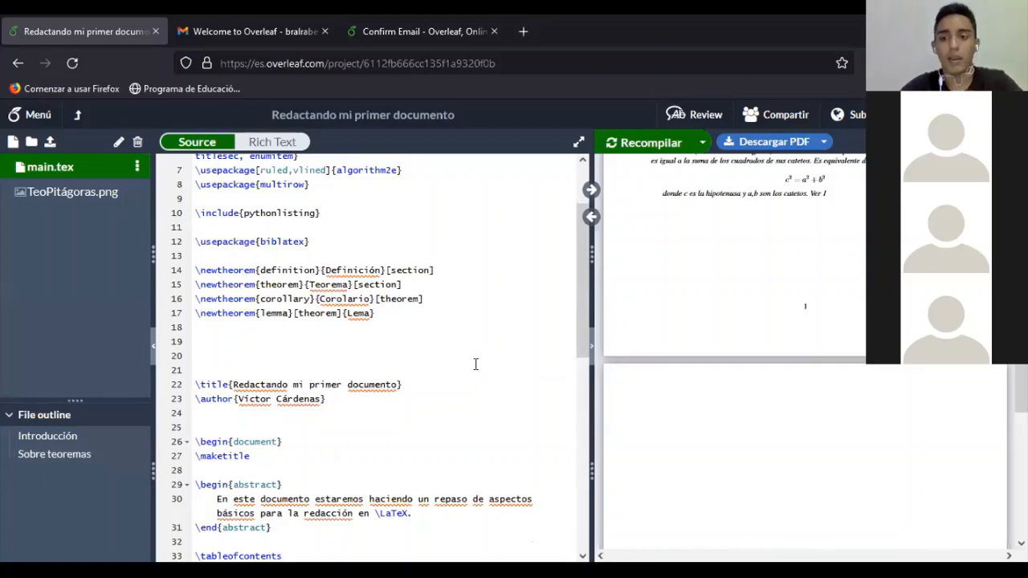
{"action": "scroll", "coordinate": [468, 367], "scroll_direction": "down", "scroll_amount": 12}
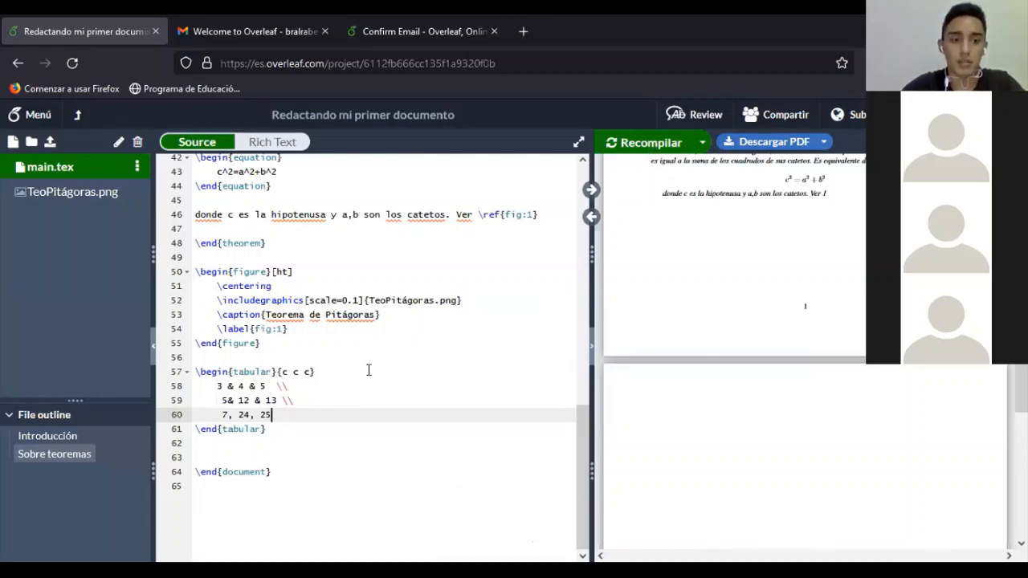
Replace both commas in the table's third row with & column separators
{"action": "left_click", "coordinate": [233, 415]}
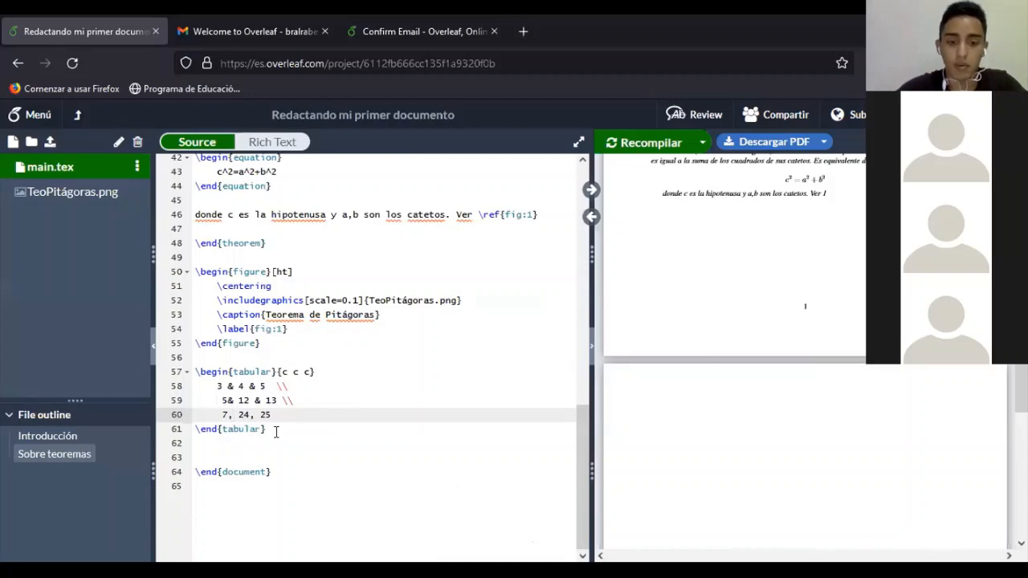
{"action": "key", "text": "BackSpace"}
{"action": "type", "text": "&"}
{"action": "key", "text": "Right"}
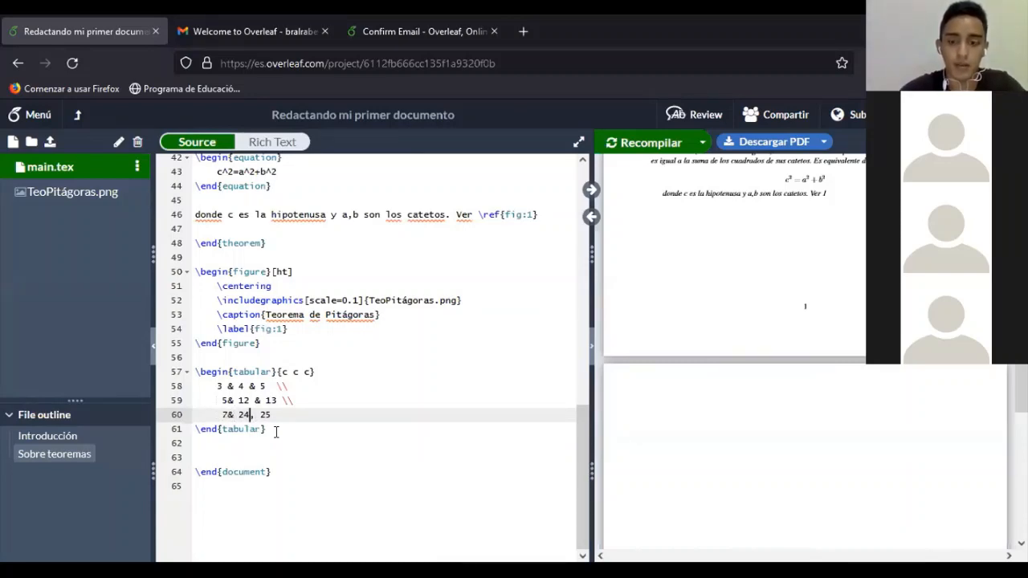
{"action": "key", "text": "Right"}
{"action": "key", "text": "BackSpace"}
{"action": "type", "text": "&"}
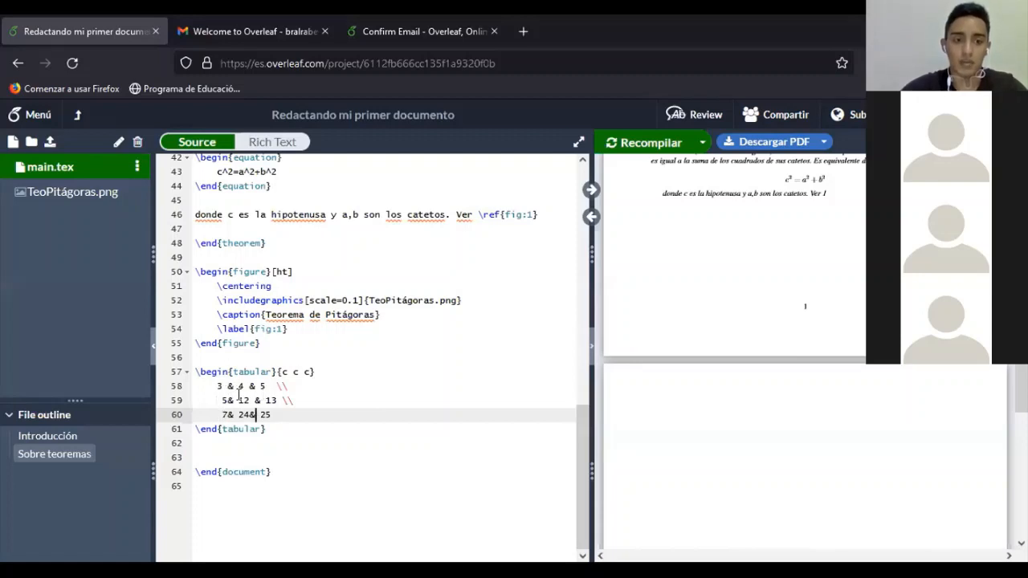
Recompile the document and review how the table and the figure are placed in the PDF preview
{"action": "left_click", "coordinate": [642, 144]}
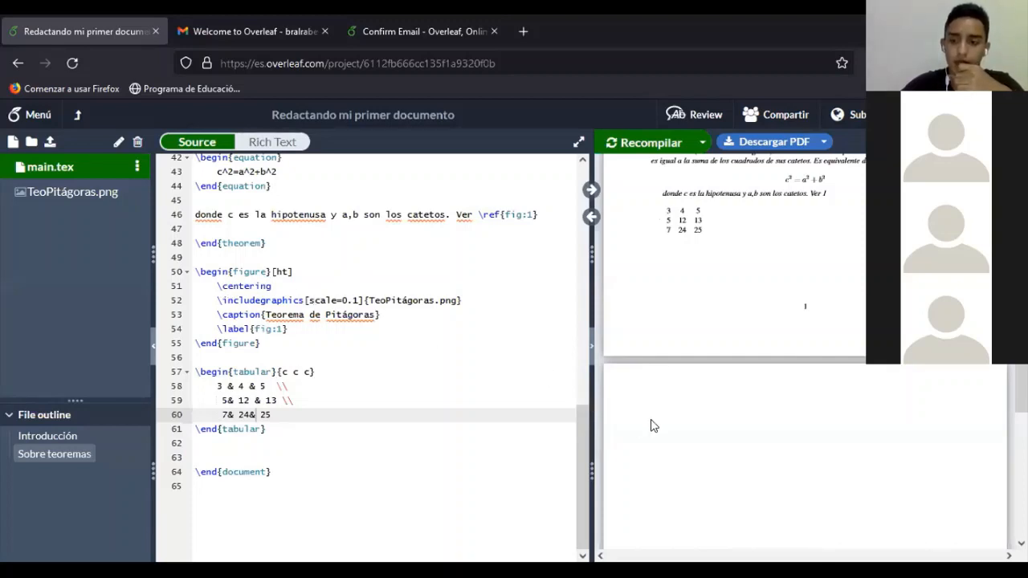
{"action": "scroll", "coordinate": [791, 434], "scroll_direction": "down", "scroll_amount": 3}
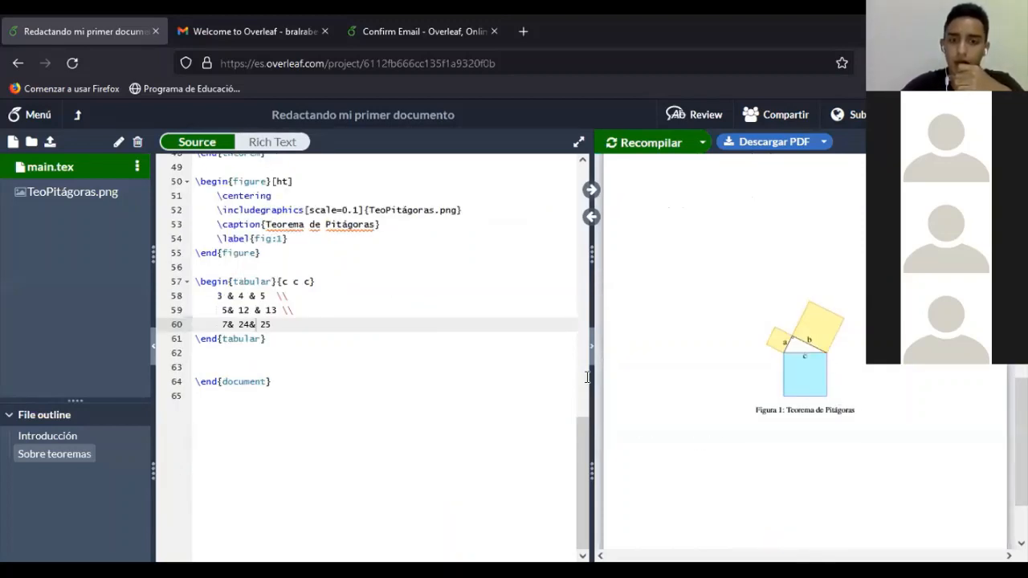
{"action": "scroll", "coordinate": [442, 324], "scroll_direction": "up", "scroll_amount": 3}
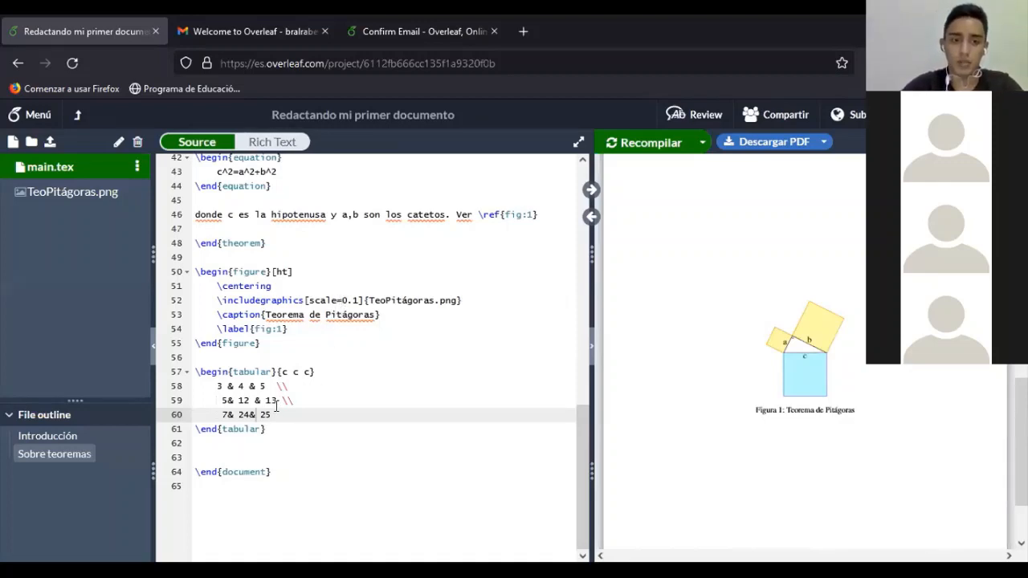
{"action": "scroll", "coordinate": [721, 289], "scroll_direction": "up", "scroll_amount": 5}
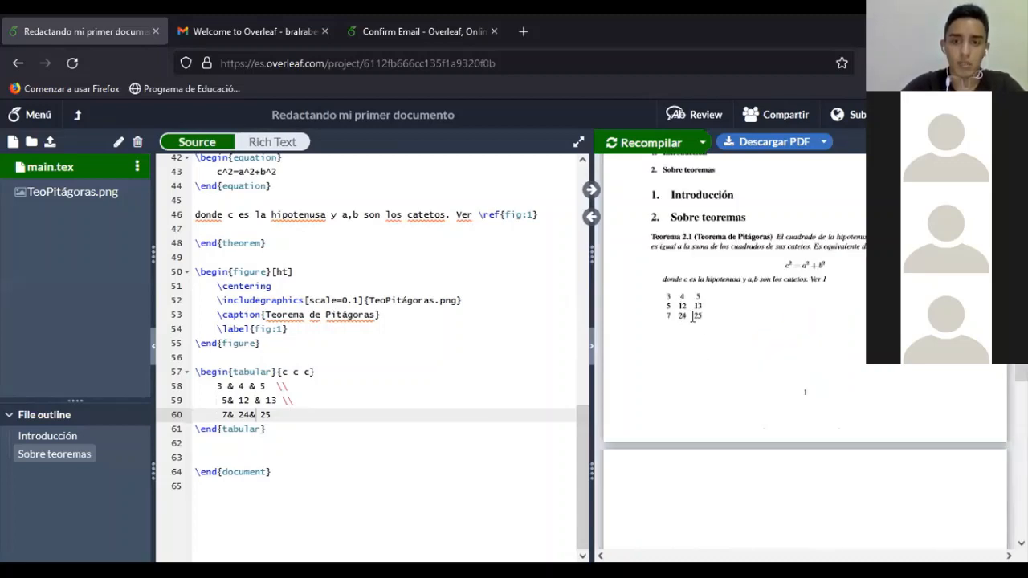
Try opening a center environment inside the tabular block by adding \begin{center} on a new line above the first row
{"action": "triple_click", "coordinate": [329, 372]}
{"action": "key", "text": "Right"}
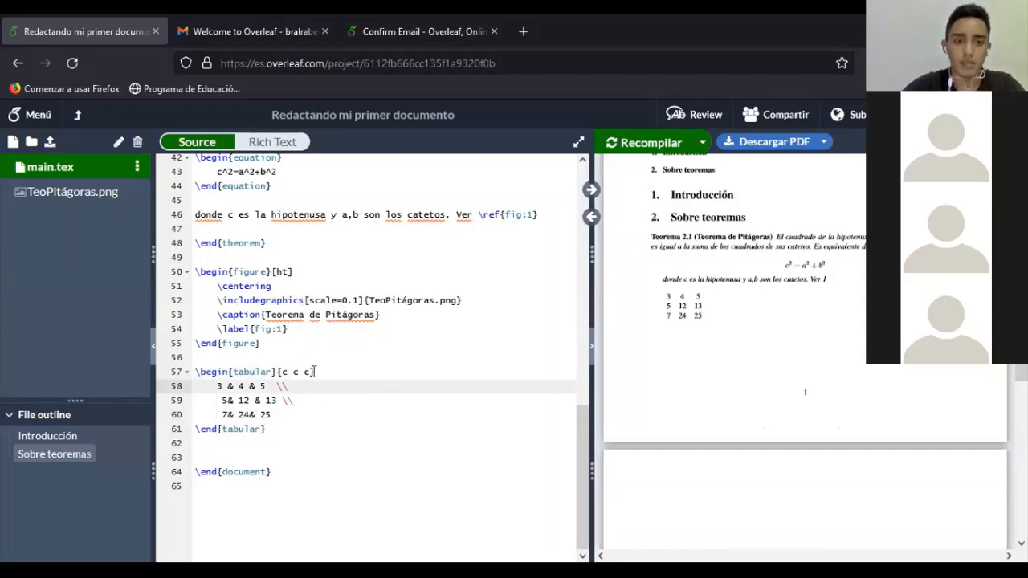
{"action": "triple_click", "coordinate": [325, 372]}
{"action": "key", "text": "Right"}
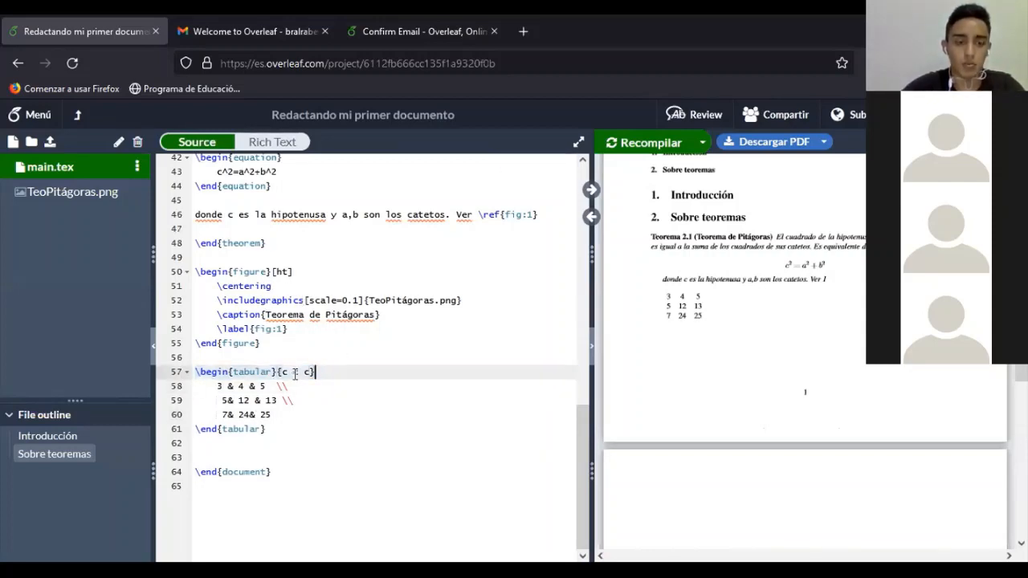
{"action": "key", "text": "Return"}
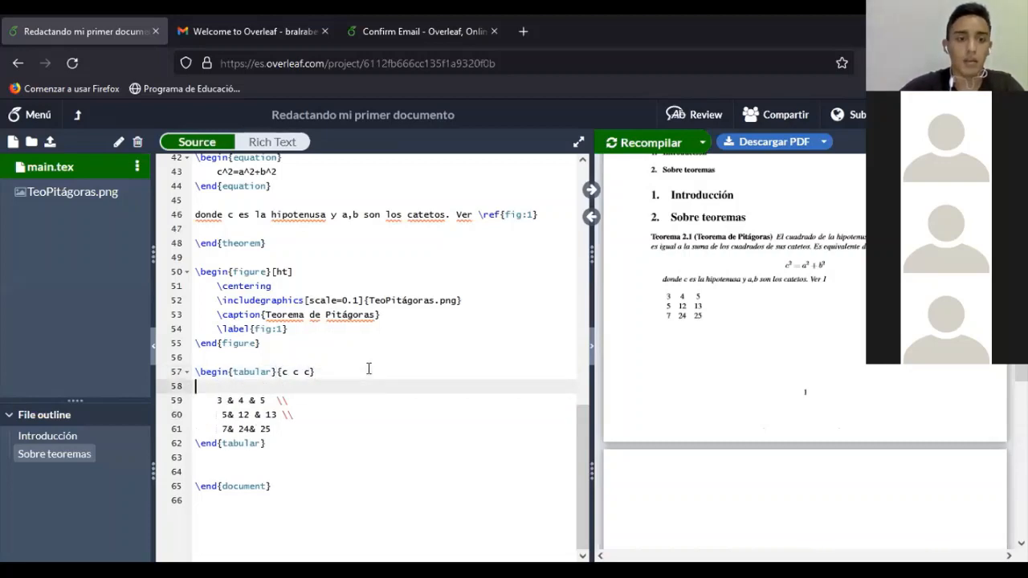
{"action": "type", "text": "\begin"}
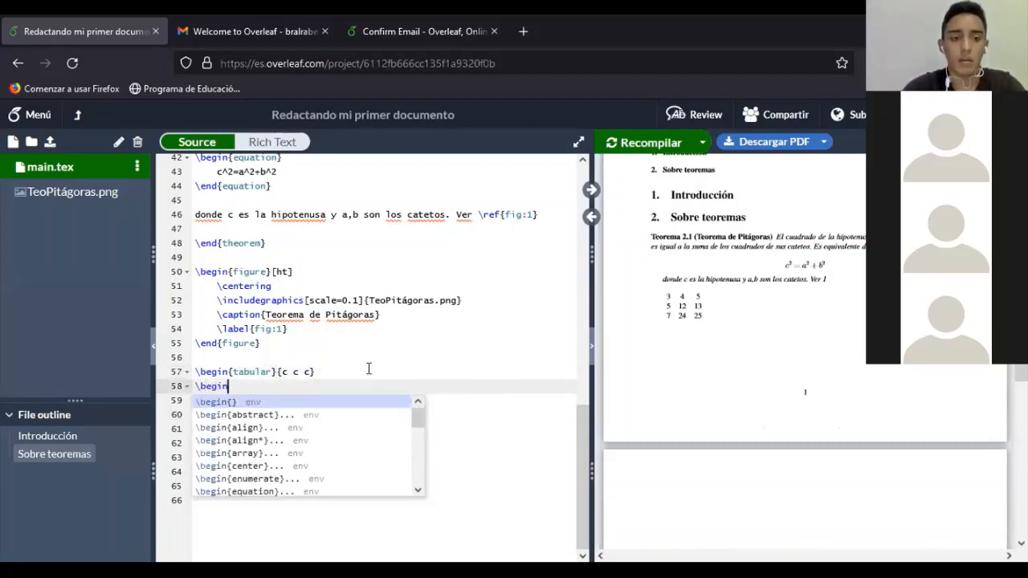
{"action": "type", "text": "{center"}
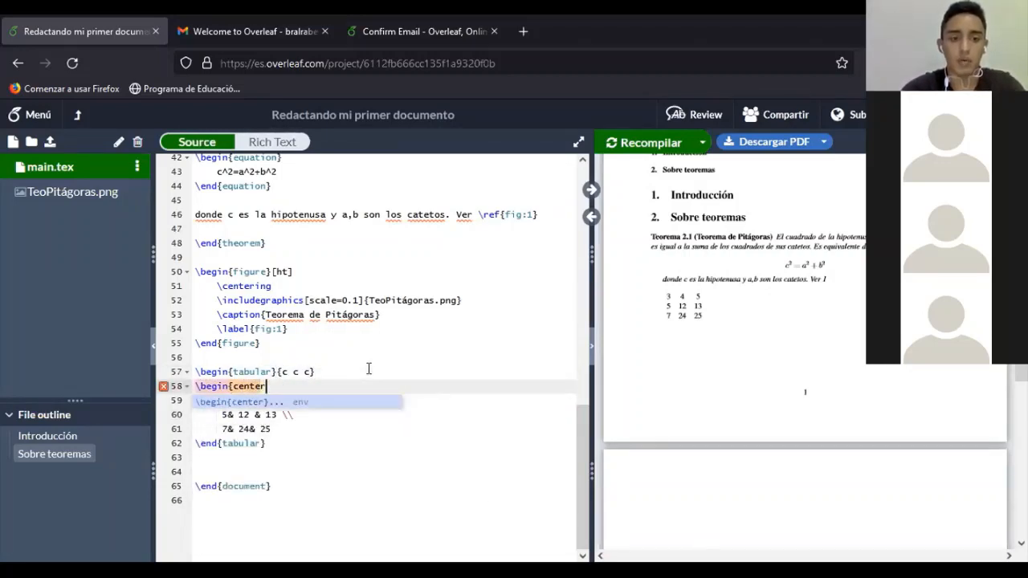
{"action": "type", "text": "}"}
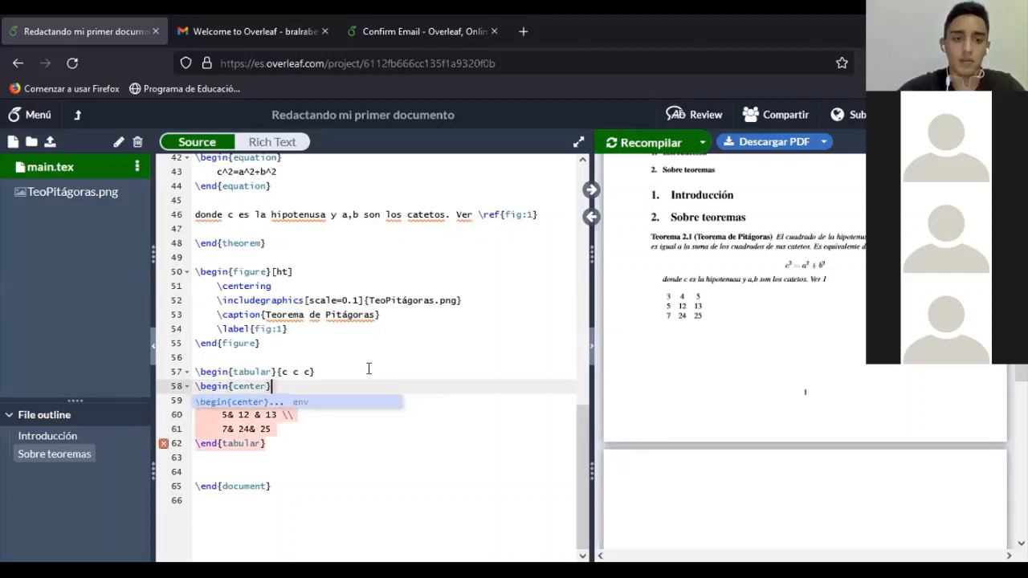
Close the center environment with \end{center} on a new line between the third row and \end{tabular}
{"action": "triple_click", "coordinate": [310, 434]}
{"action": "left_click", "coordinate": [280, 428]}
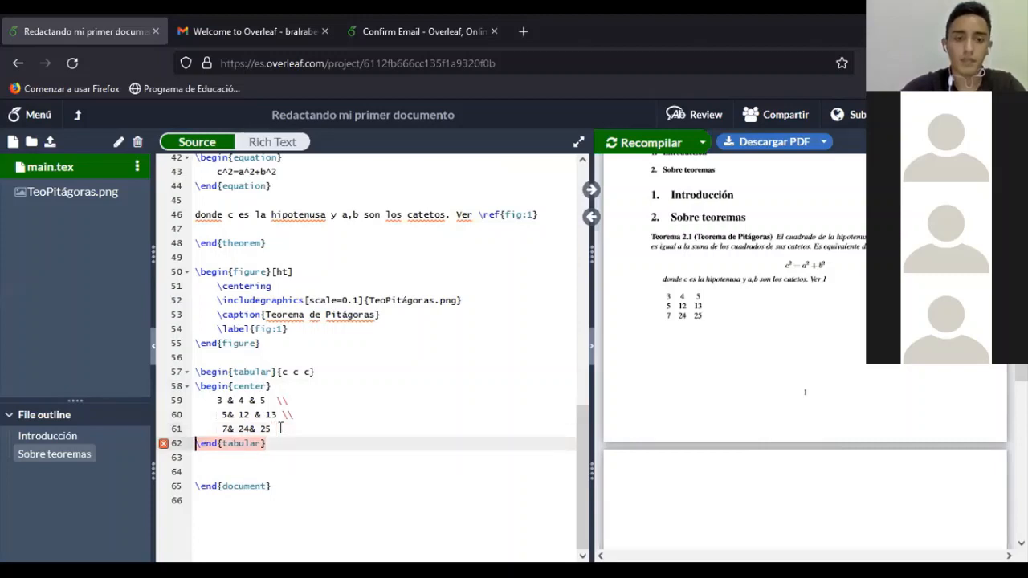
{"action": "key", "text": "Right"}
{"action": "key", "text": "Return"}
{"action": "key", "text": "Up"}
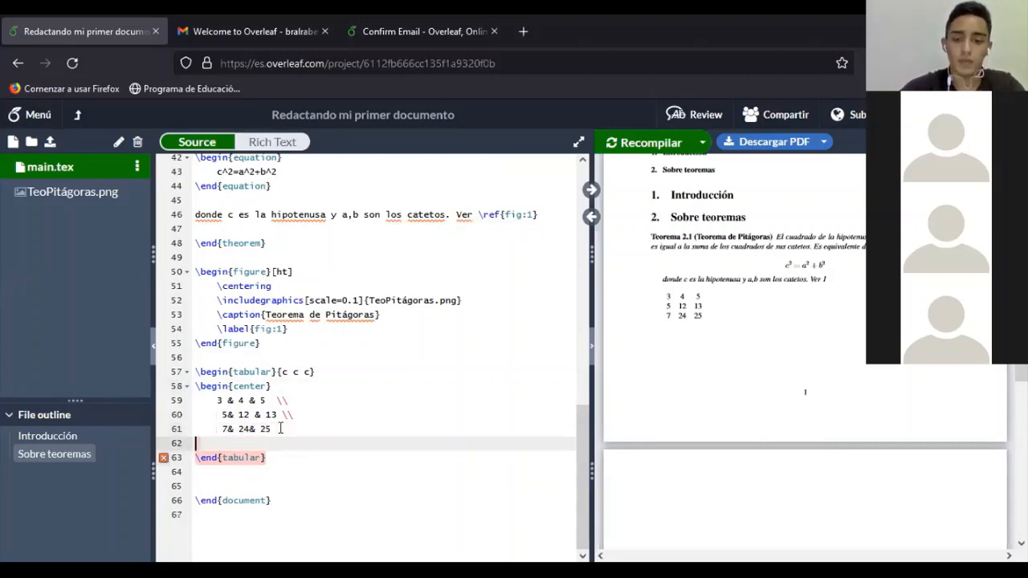
{"action": "type", "text": "\\end{cen"}
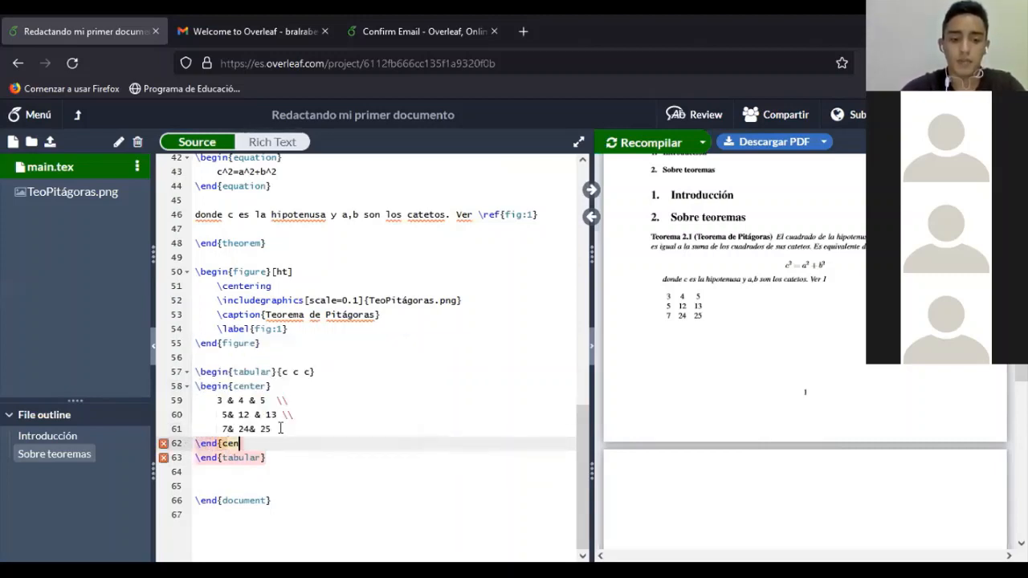
{"action": "type", "text": "ter}"}
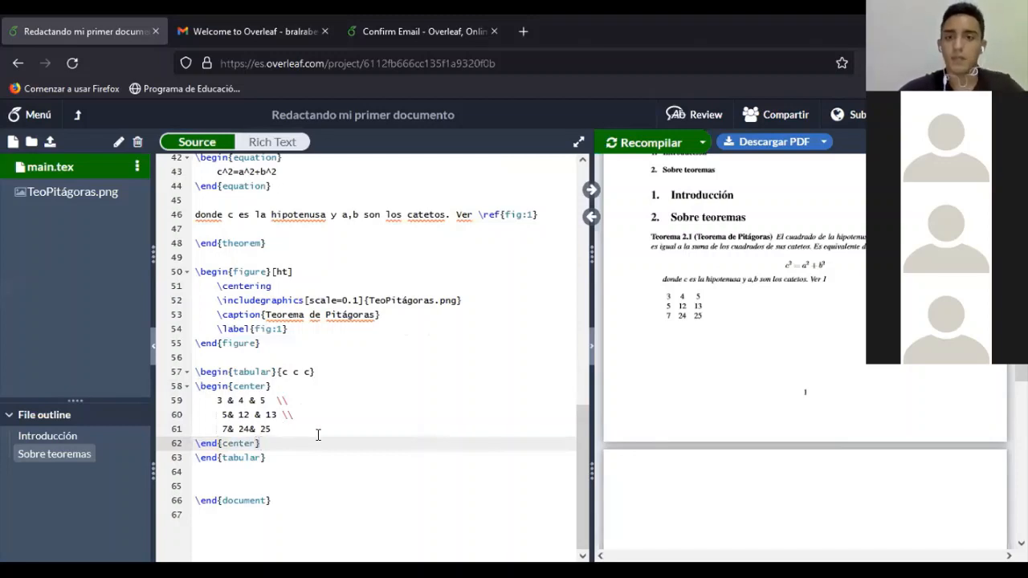
Recompile the document to check the table's alignment with the center environment inside the tabular block
{"action": "left_click", "coordinate": [647, 145]}
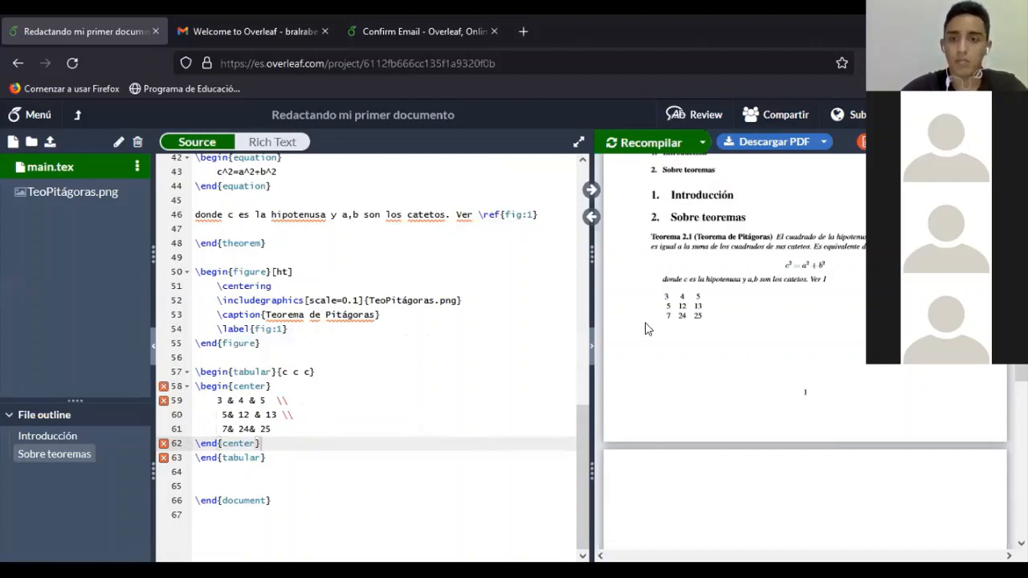
{"action": "left_click", "coordinate": [286, 386]}
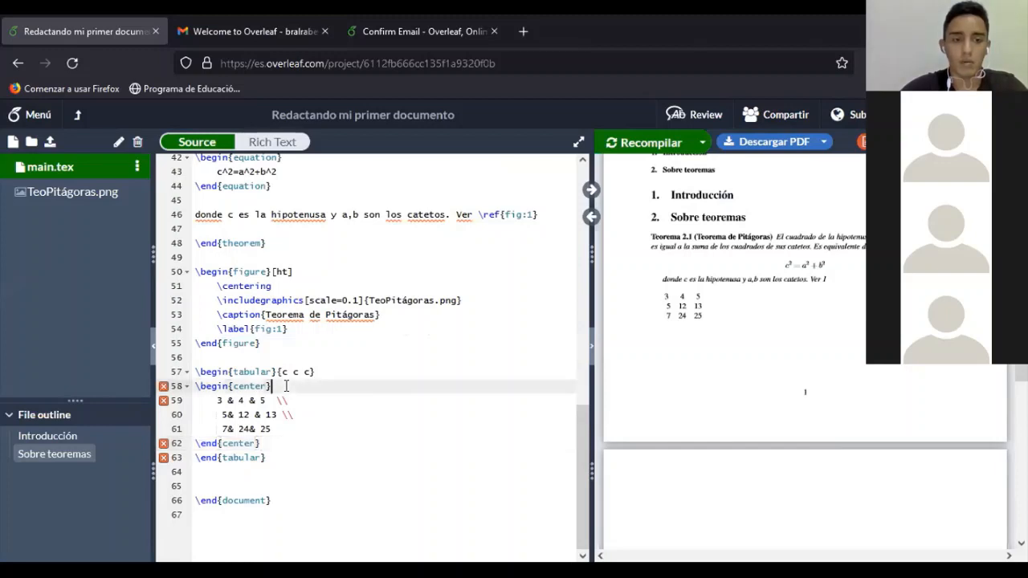
{"action": "left_click", "coordinate": [647, 142]}
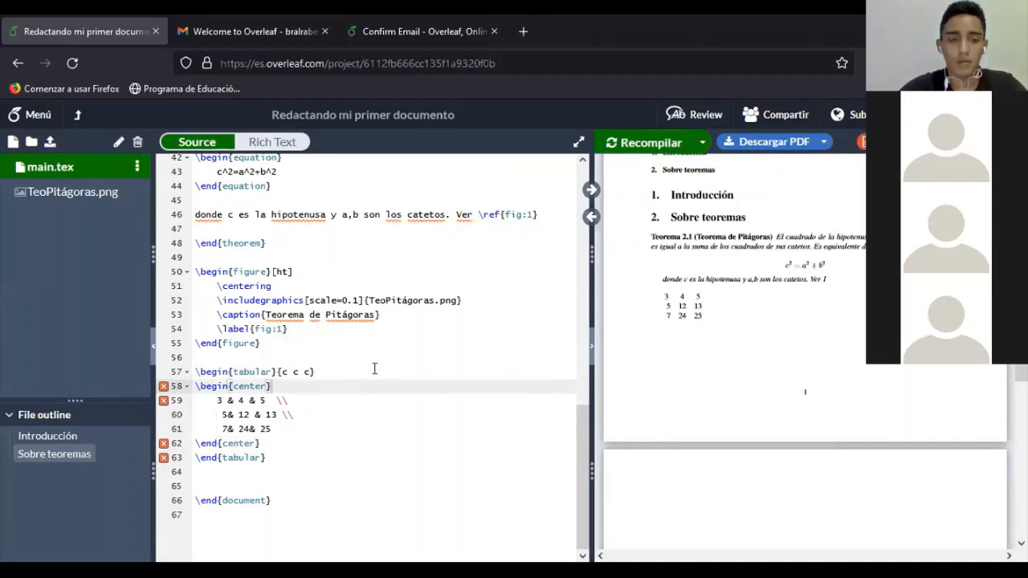
Delete the \begin{center} and \end{center} commands from inside the tabular block
{"action": "key", "text": "BackSpace"}
{"action": "key", "text": "BackSpace"}
{"action": "key", "text": "BackSpace"}
{"action": "key", "text": "BackSpace"}
{"action": "key", "text": "BackSpace"}
{"action": "key", "text": "BackSpace"}
{"action": "key", "text": "BackSpace"}
{"action": "key", "text": "BackSpace"}
{"action": "key", "text": "BackSpace"}
{"action": "key", "text": "BackSpace"}
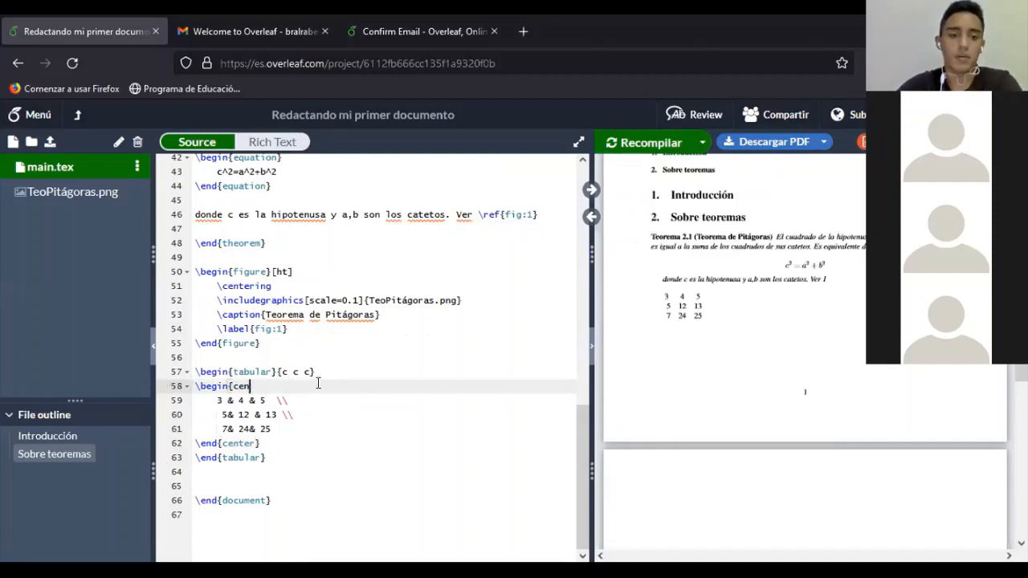
{"action": "key", "text": "BackSpace"}
{"action": "key", "text": "BackSpace"}
{"action": "key", "text": "BackSpace"}
{"action": "key", "text": "BackSpace"}
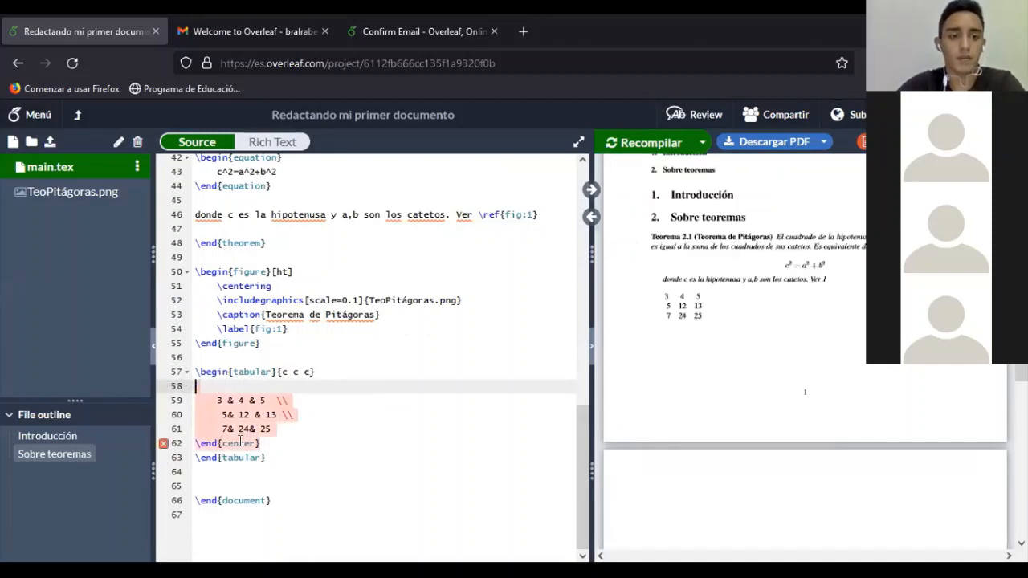
{"action": "double_click", "coordinate": [263, 443]}
{"action": "key", "text": "BackSpace"}
{"action": "key", "text": "BackSpace"}
{"action": "key", "text": "BackSpace"}
{"action": "key", "text": "BackSpace"}
{"action": "key", "text": "BackSpace"}
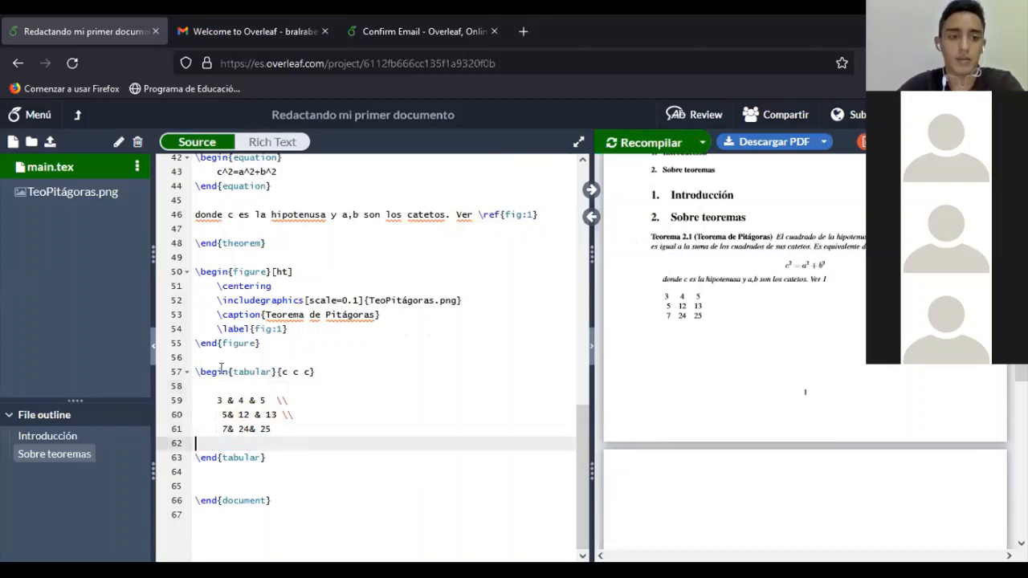
Remove the blank line above \end{tabular} and open a center environment with \begin{center} on a new line above \begin{tabular}
{"action": "key", "text": "BackSpace"}
{"action": "left_click", "coordinate": [224, 363]}
{"action": "key", "text": "Return"}
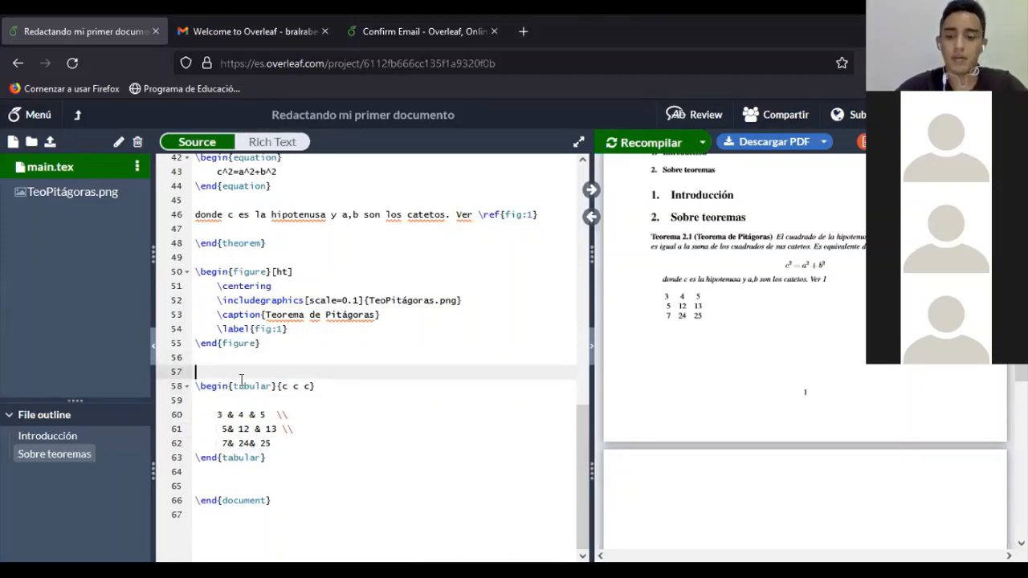
{"action": "type", "text": "\begin"}
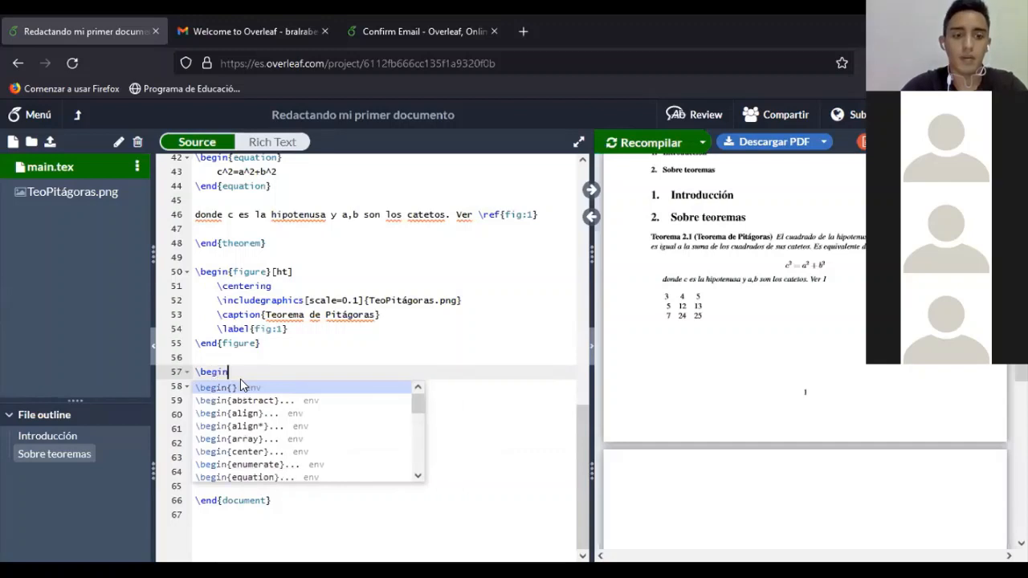
{"action": "type", "text": "{cente"}
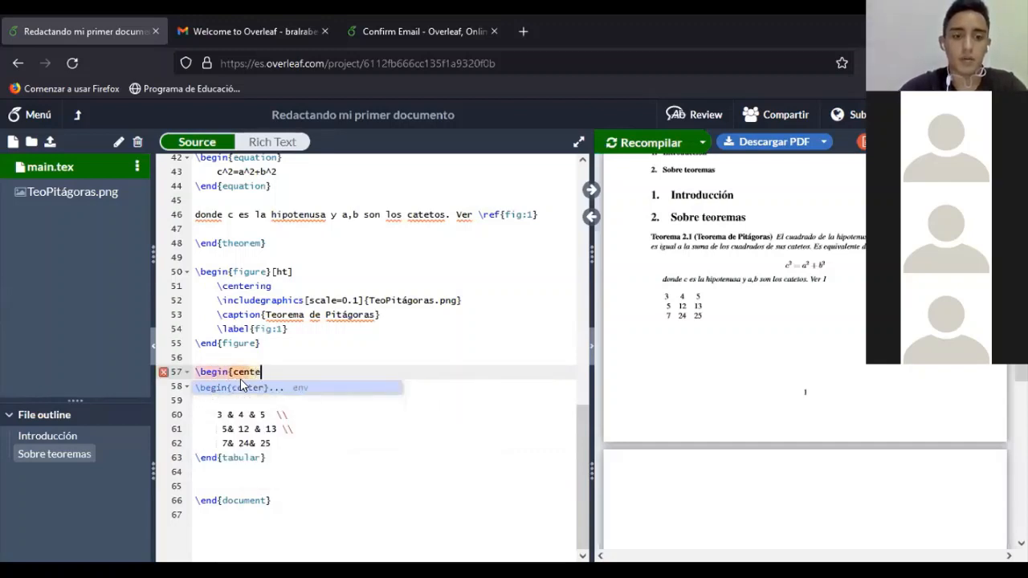
{"action": "type", "text": "r}"}
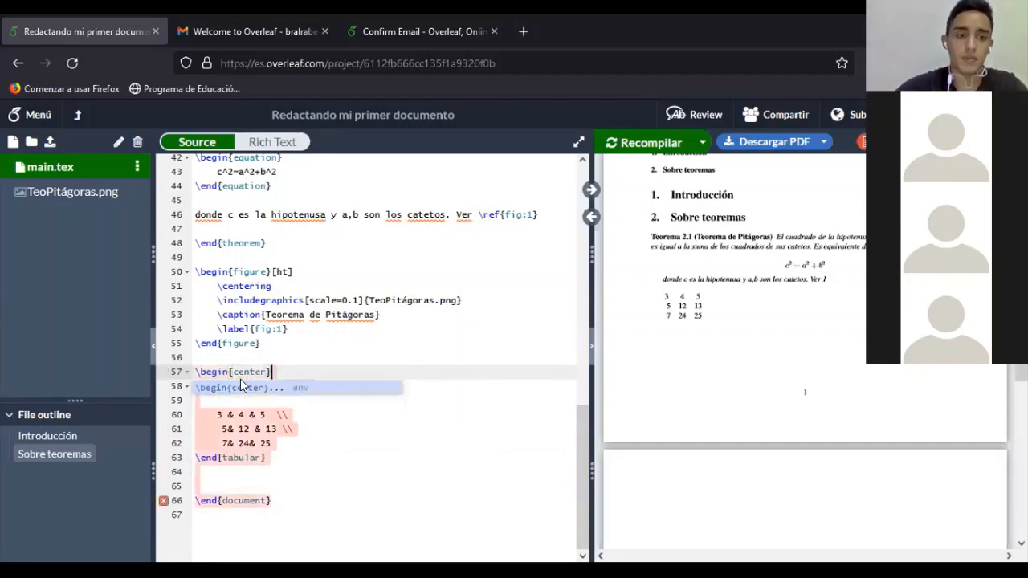
Close the center environment with \end{center} on a new line below \end{tabular}, and recompile the document
{"action": "left_click", "coordinate": [285, 459]}
{"action": "key", "text": "Return"}
{"action": "type", "text": "\\e"}
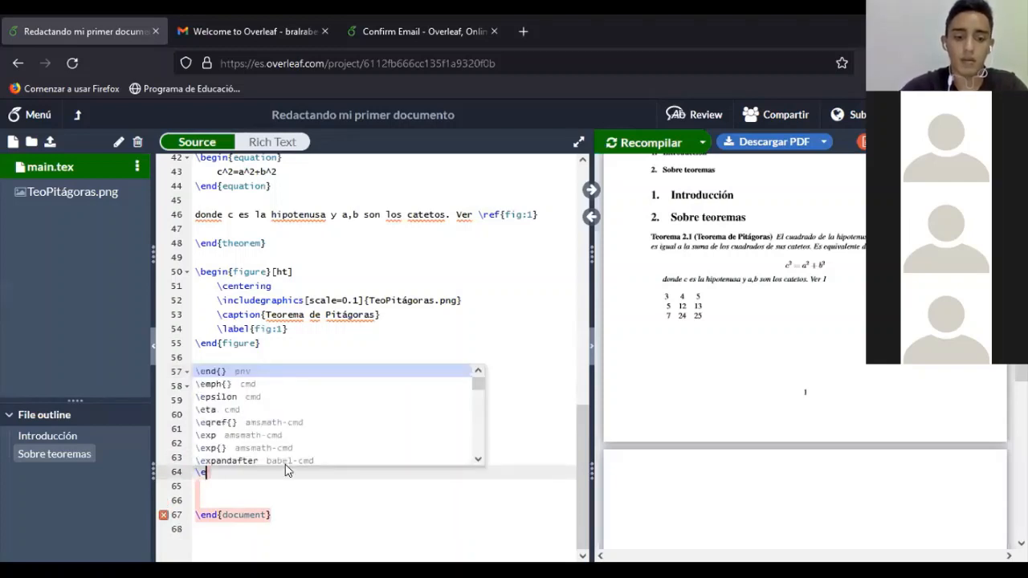
{"action": "type", "text": "nd{center}"}
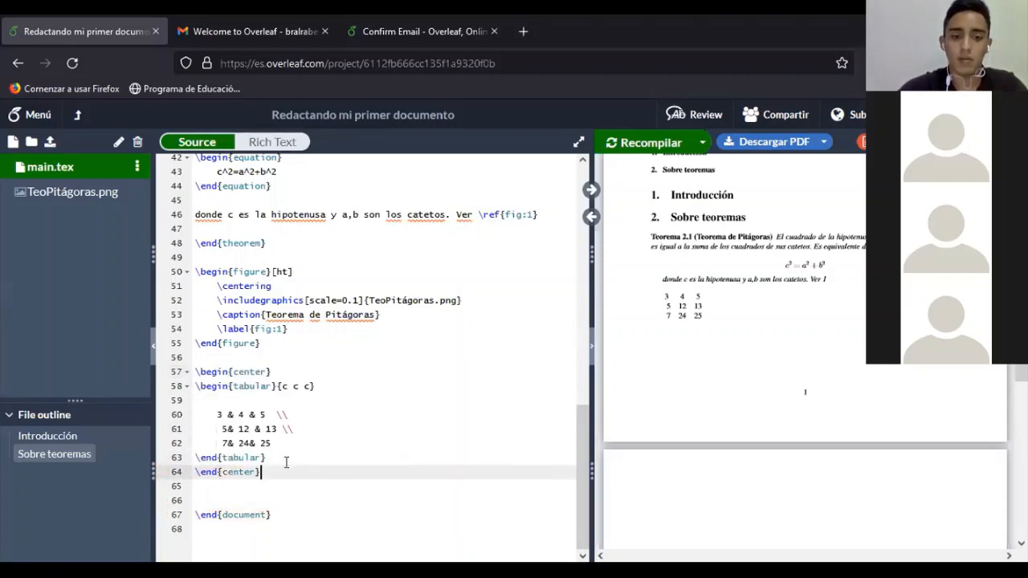
{"action": "left_click", "coordinate": [649, 145]}
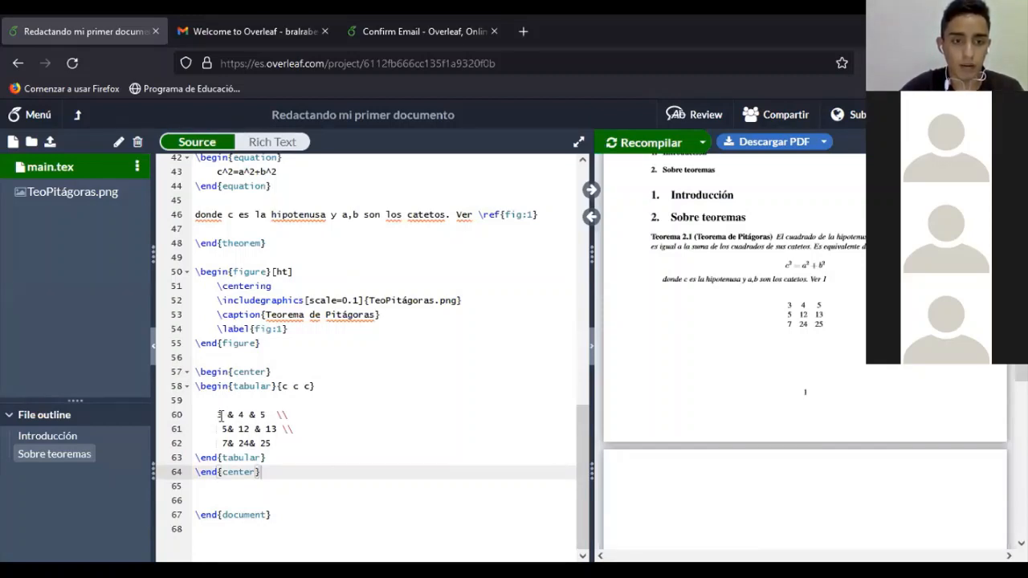
{"action": "left_click_drag", "start_coordinate": [220, 414], "coordinate": [293, 415]}
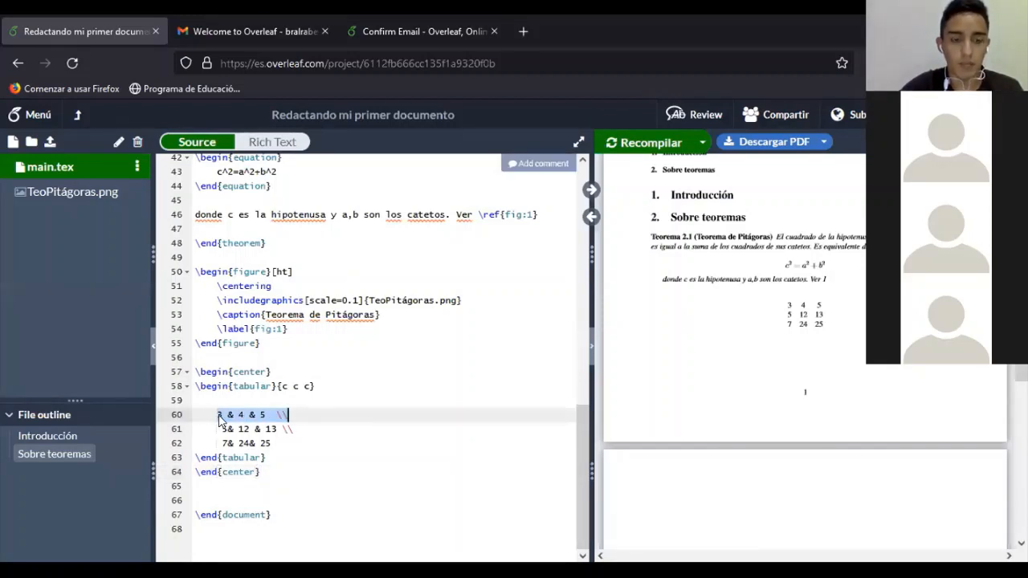
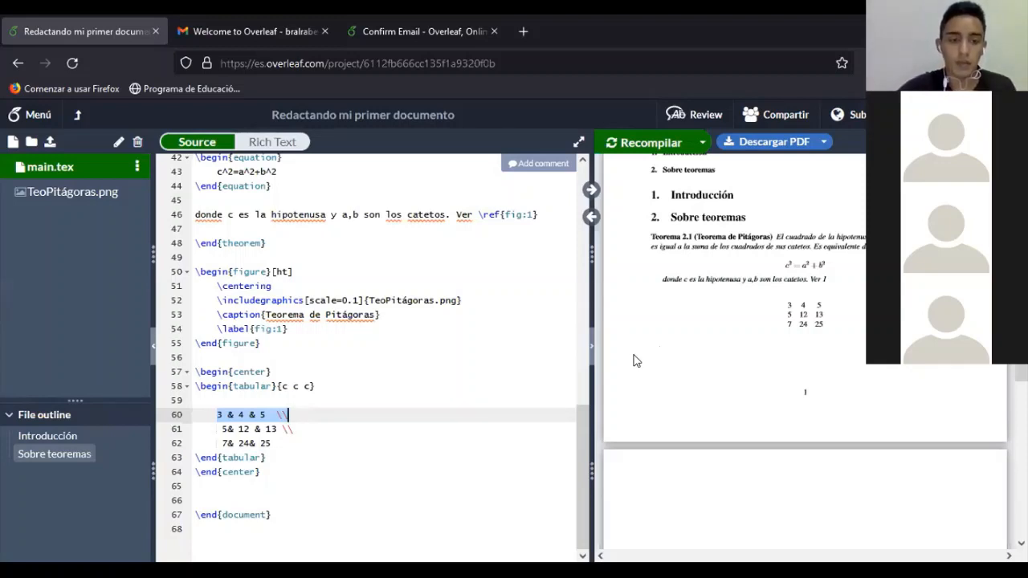
{"action": "key", "text": "Up"}
{"action": "key", "text": "Up"}
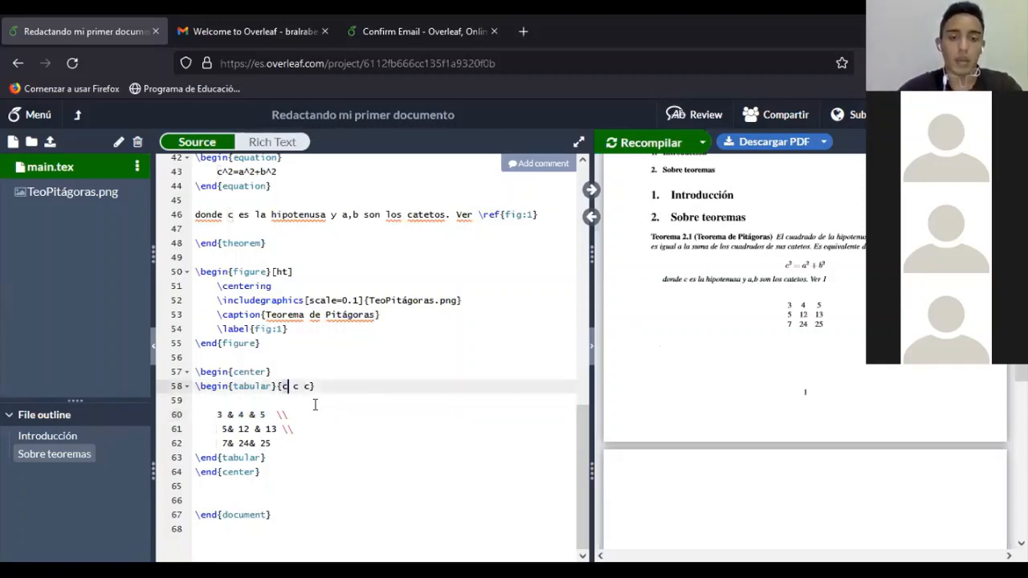
{"action": "left_click", "coordinate": [292, 389]}
{"action": "type", "text": "\\begin{figure}[ht]     \\centering     \\includegraphics[scale=0.1]{TeoPitágoras.png}     \\caption{Teorema de Pitágoras}     \\label{fig:1} \\end{figure}"}
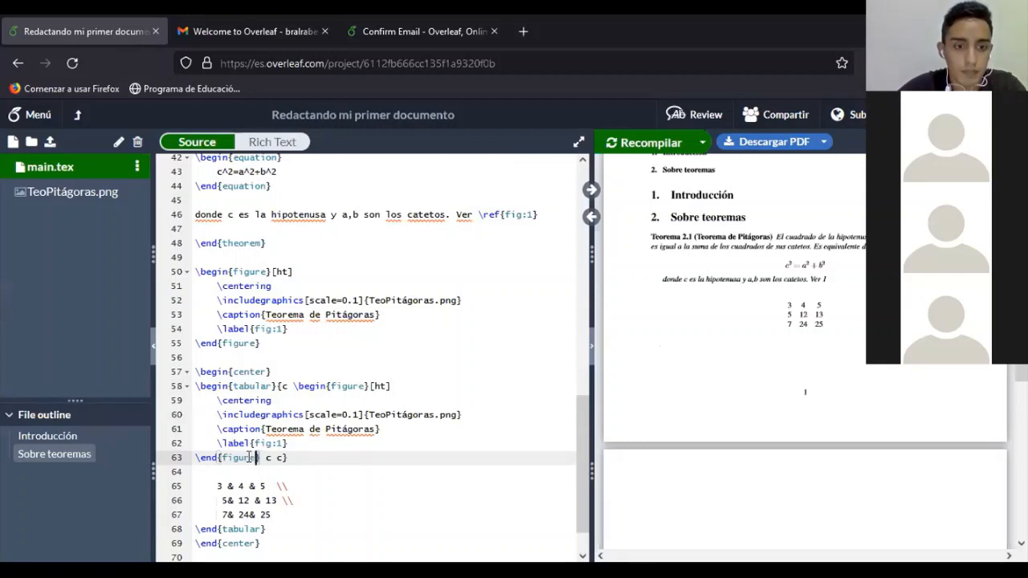
{"action": "left_click_drag", "start_coordinate": [259, 458], "coordinate": [292, 386]}
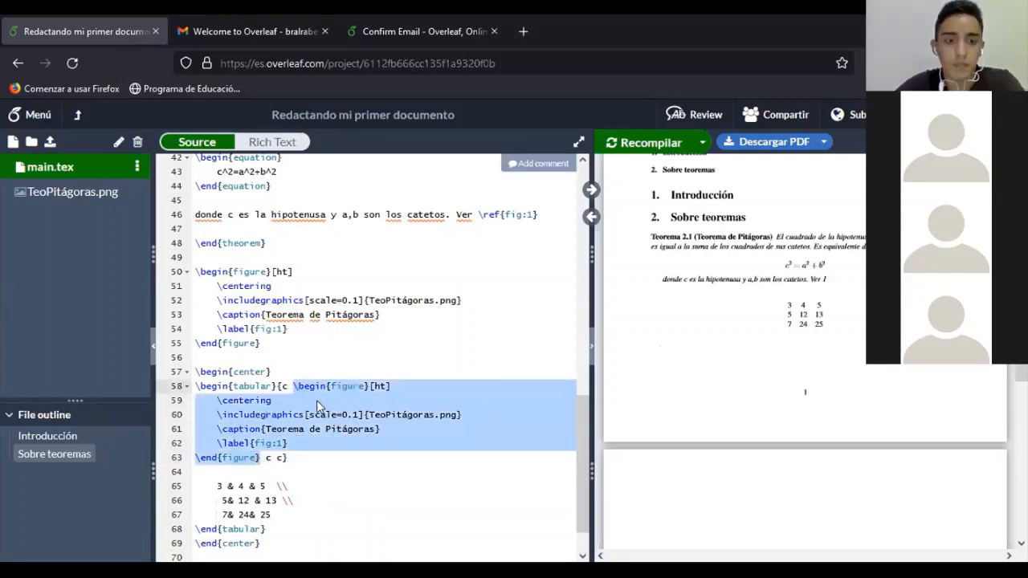
{"action": "key", "text": "BackSpace"}
{"action": "key", "text": "BackSpace"}
Insert a template tabular environment with the {c|c} column specification on a new line below \end{center}
{"action": "scroll", "coordinate": [308, 435], "scroll_direction": "down", "scroll_amount": 2}
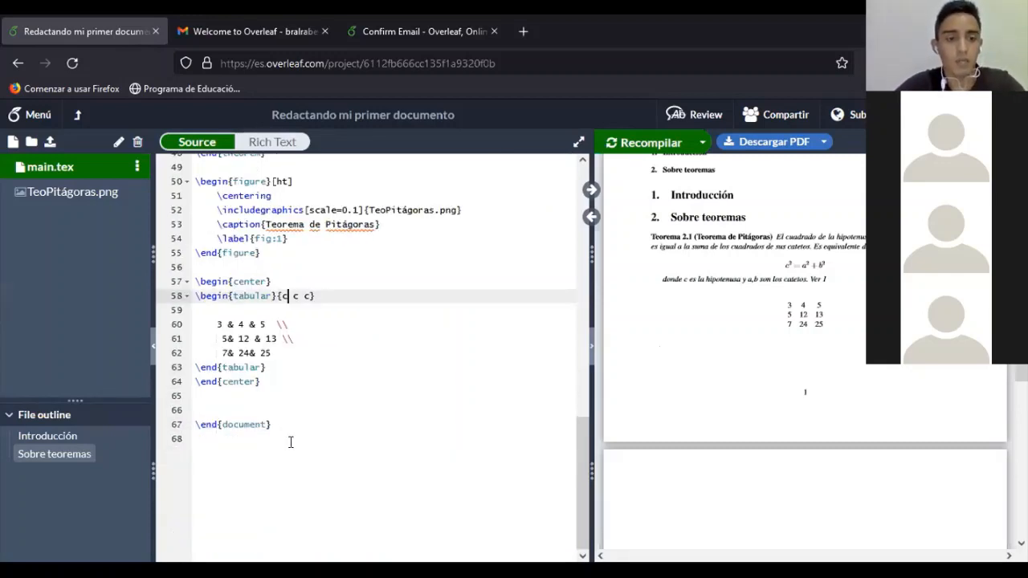
{"action": "left_click", "coordinate": [239, 397]}
{"action": "key", "text": "Return"}
{"action": "type", "text": "\\begin"}
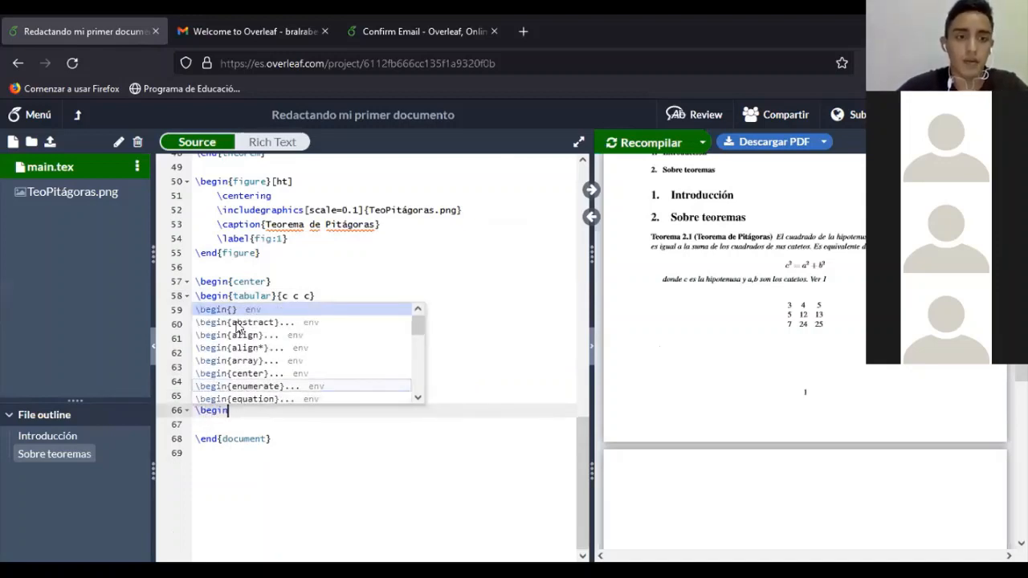
{"action": "type", "text": "{"}
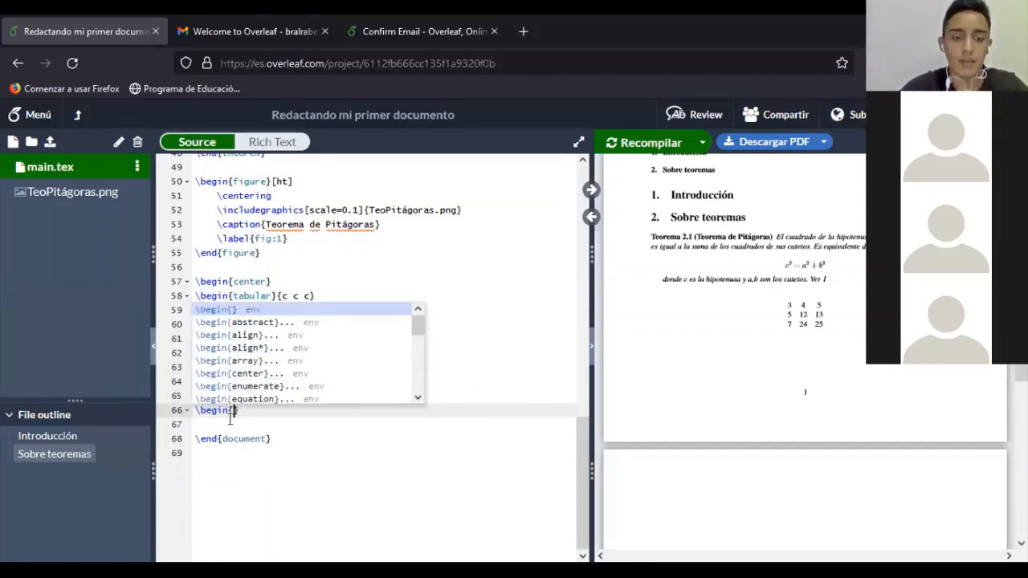
{"action": "type", "text": "tabu"}
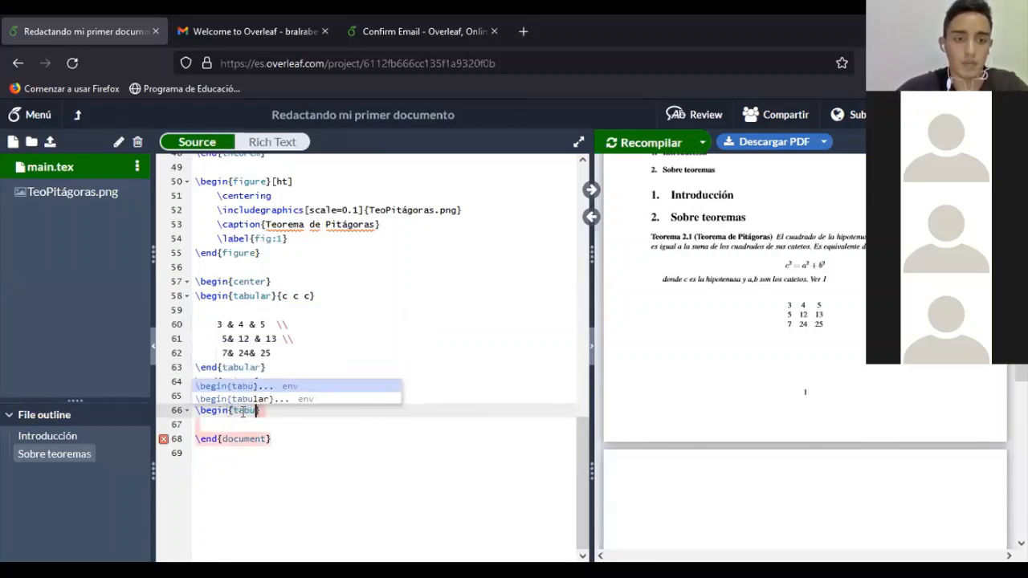
{"action": "left_click", "coordinate": [249, 399]}
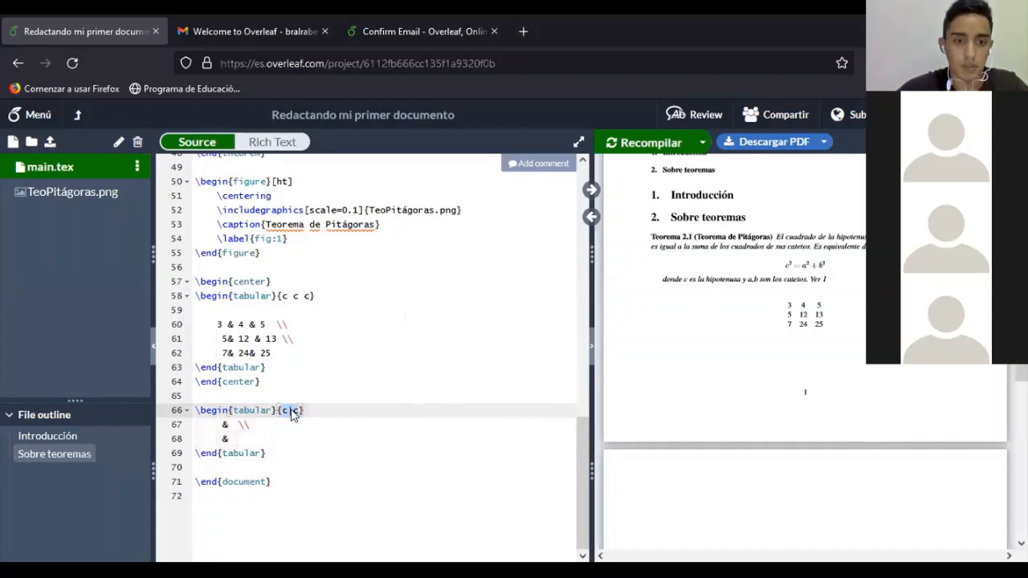
Copy the vertical bar from the {c|c} column specification of the template tabular
{"action": "left_click_drag", "start_coordinate": [293, 412], "coordinate": [289, 412]}
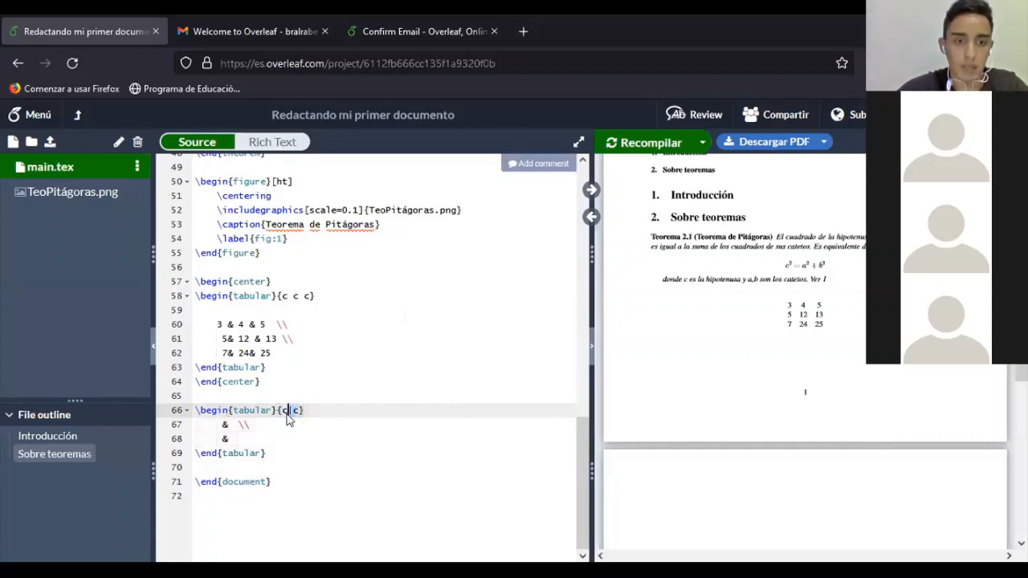
{"action": "key", "text": "ctrl+a"}
{"action": "left_click", "coordinate": [287, 410]}
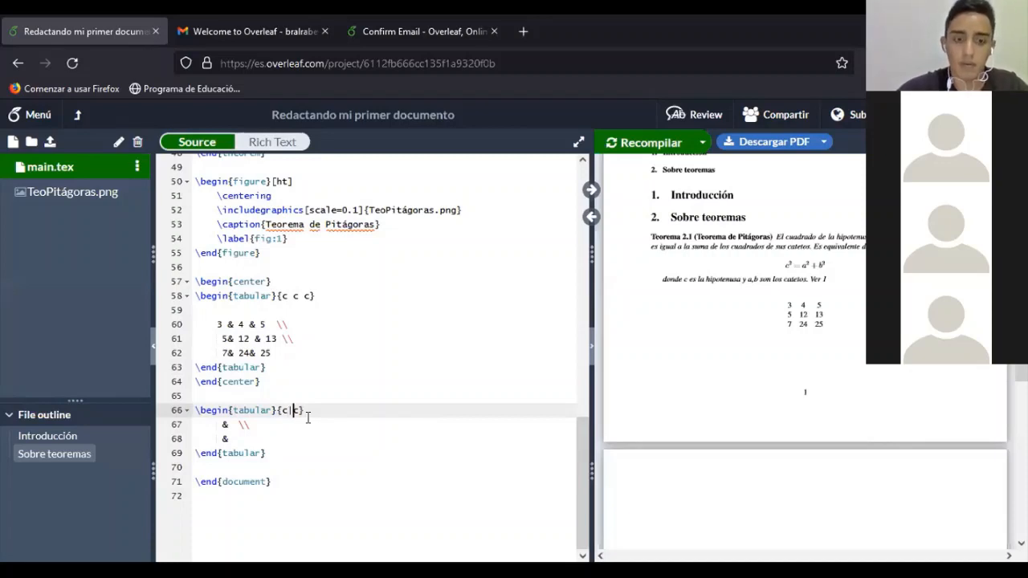
{"action": "left_click_drag", "start_coordinate": [294, 410], "coordinate": [288, 410]}
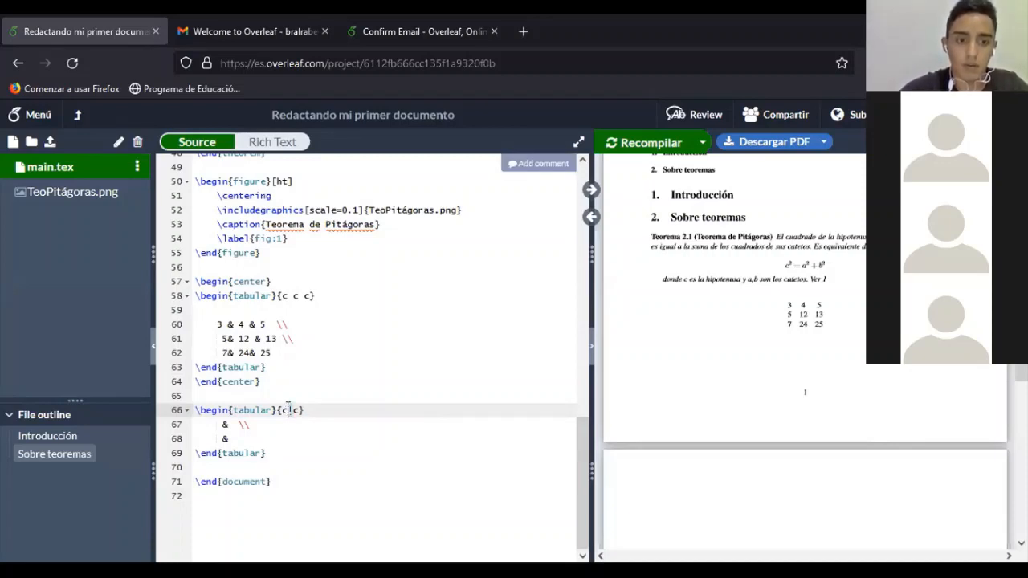
Delete the whole template tabular block and its extra line below \end{center}
{"action": "left_click", "coordinate": [266, 455]}
{"action": "double_click", "coordinate": [195, 418]}
{"action": "left_click", "coordinate": [195, 412]}
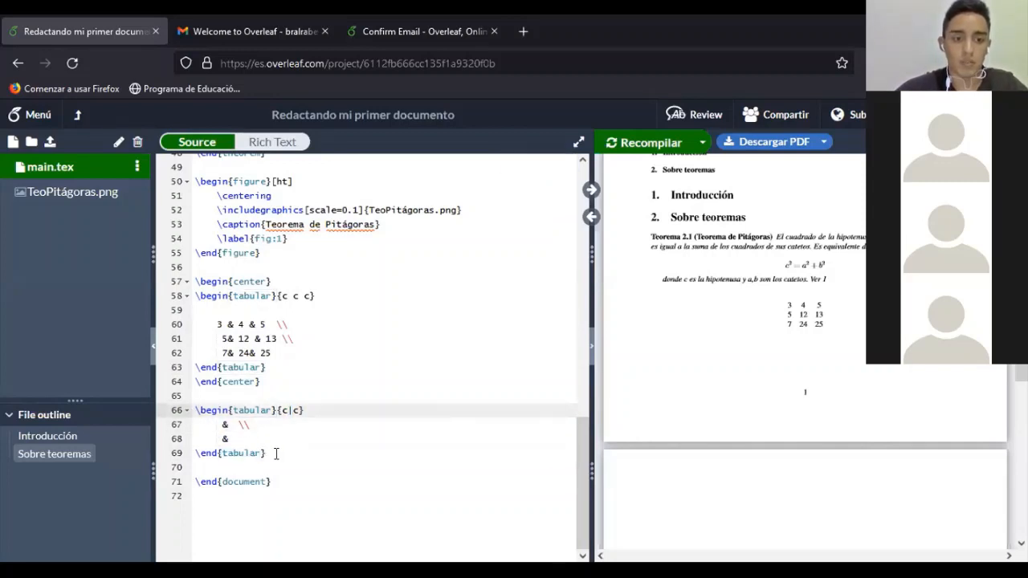
{"action": "left_click_drag", "start_coordinate": [275, 455], "coordinate": [195, 413]}
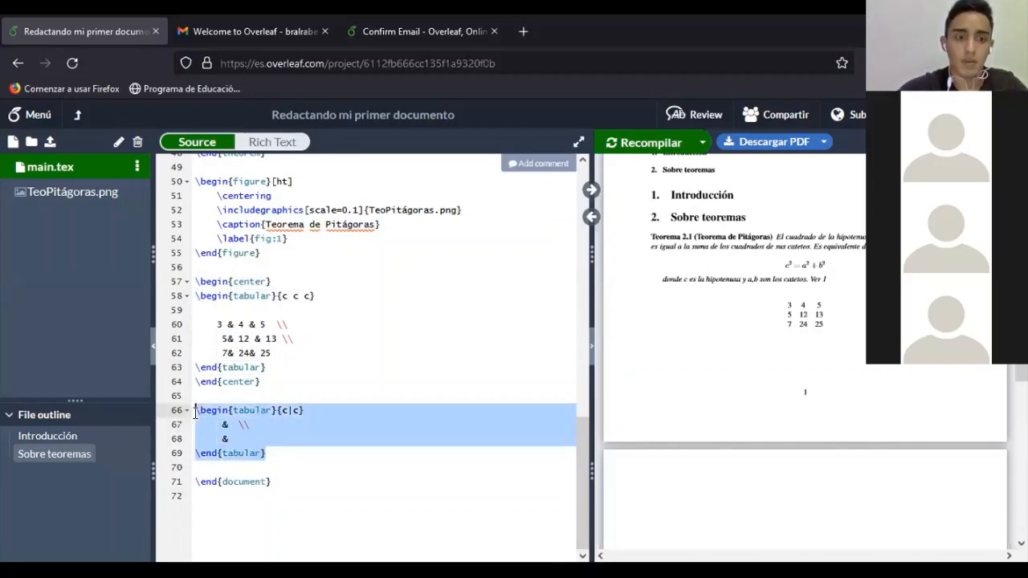
{"action": "key", "text": "BackSpace"}
{"action": "key", "text": "BackSpace"}
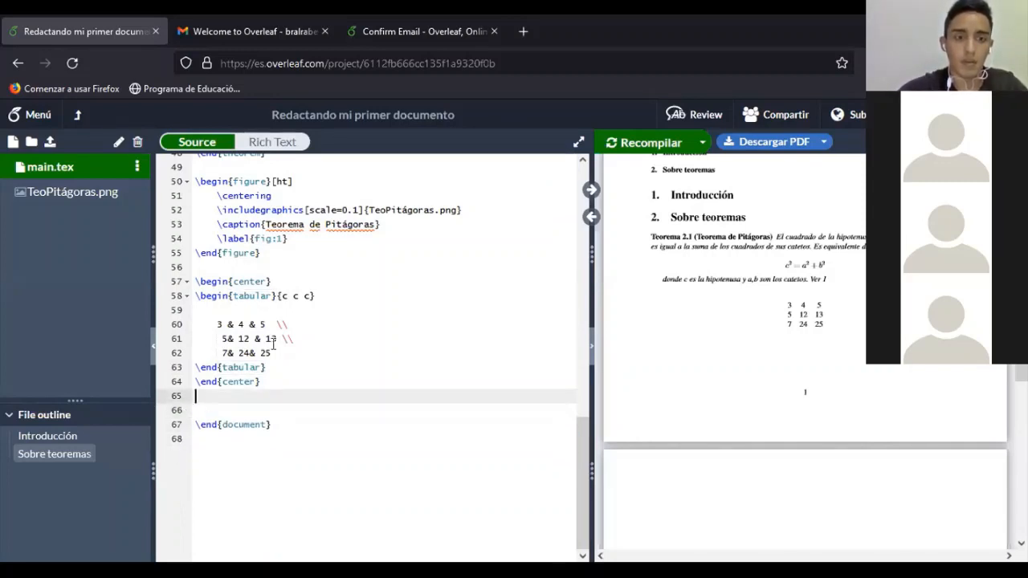
Add vertical bars between the triples table's columns so its specification reads {c| c |c}, and recompile the document
{"action": "left_click", "coordinate": [288, 295]}
{"action": "type", "text": "|"}
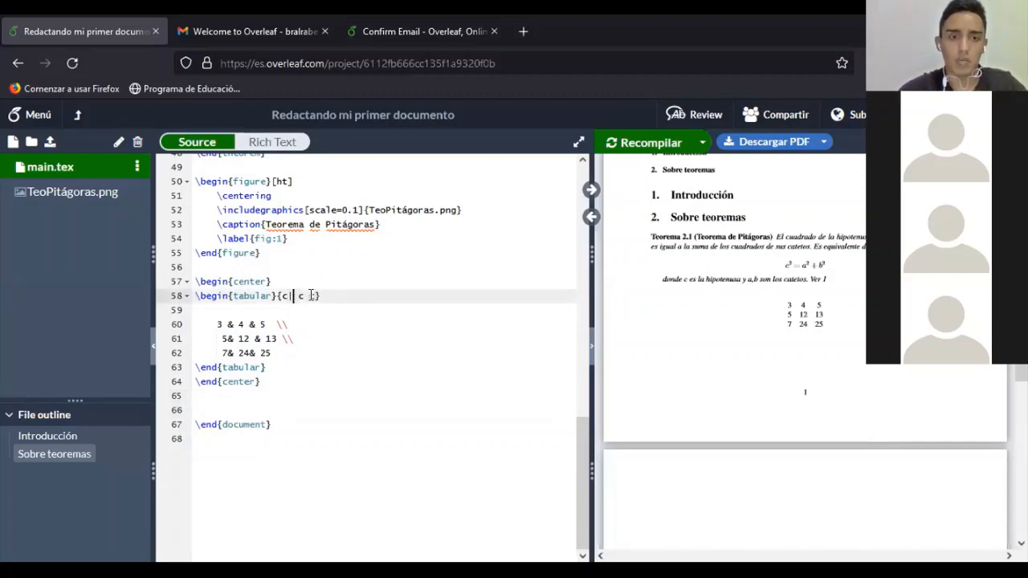
{"action": "left_click", "coordinate": [311, 295]}
{"action": "type", "text": "|c"}
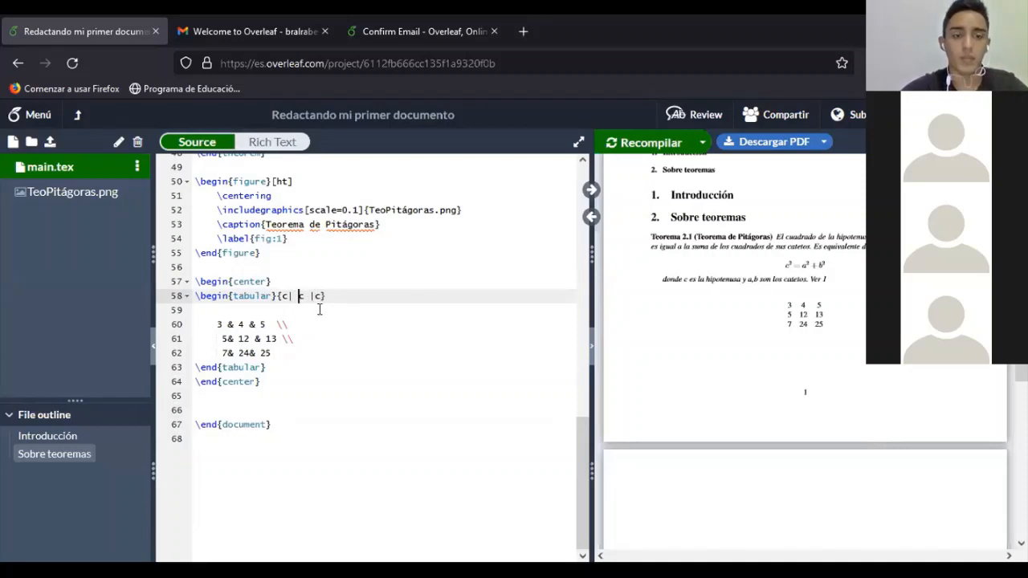
{"action": "left_click", "coordinate": [298, 296]}
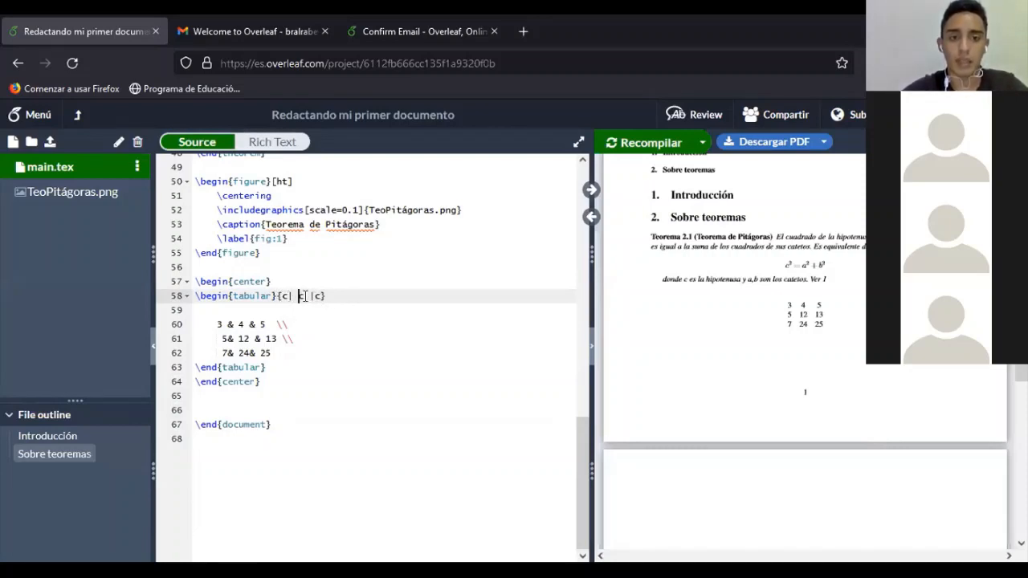
{"action": "left_click", "coordinate": [640, 146]}
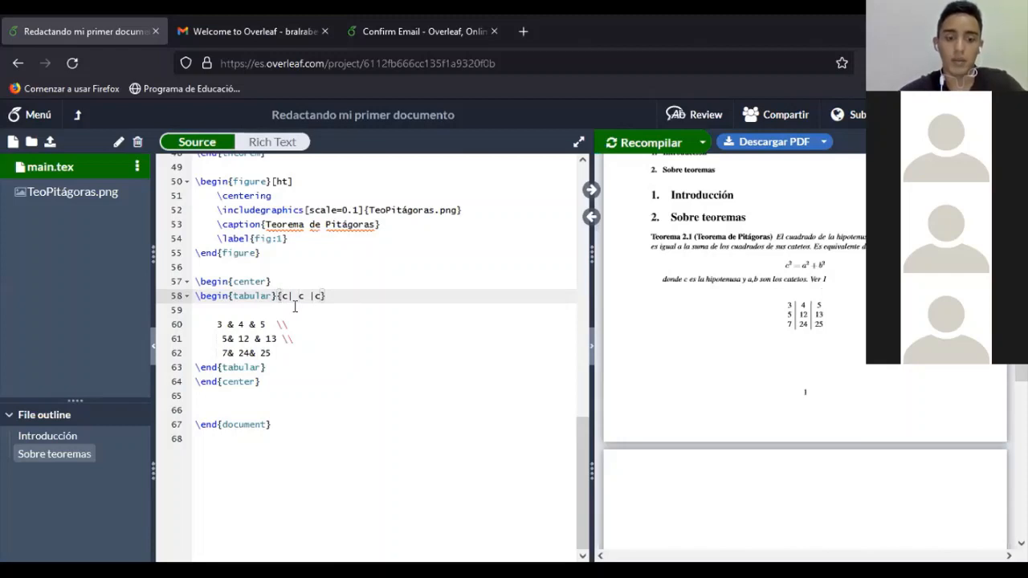
Add outer vertical bars to the table's column specification so it reads {|c| c |c|}, and recompile the document
{"action": "type", "text": "|"}
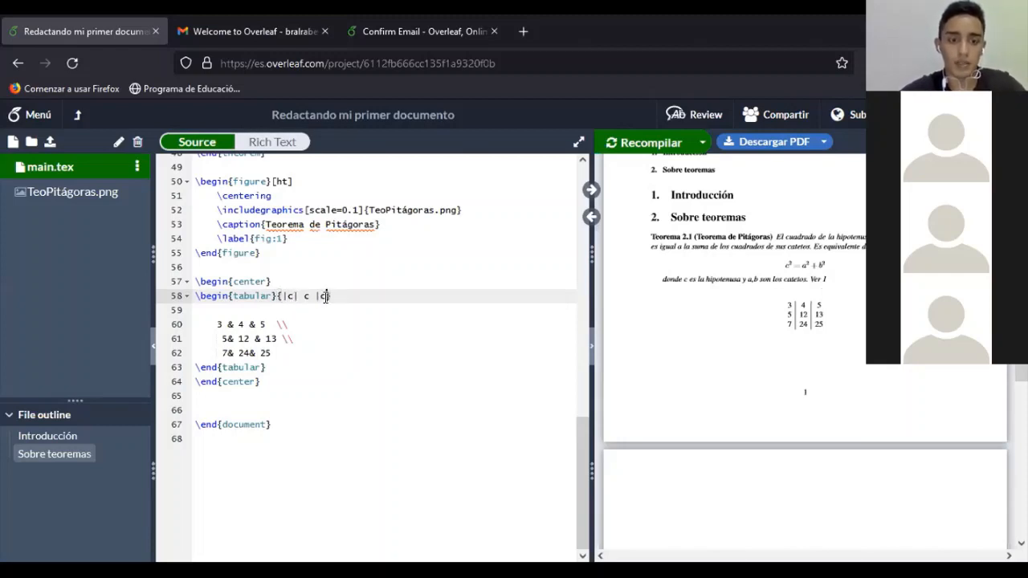
{"action": "left_click", "coordinate": [326, 296]}
{"action": "type", "text": "|"}
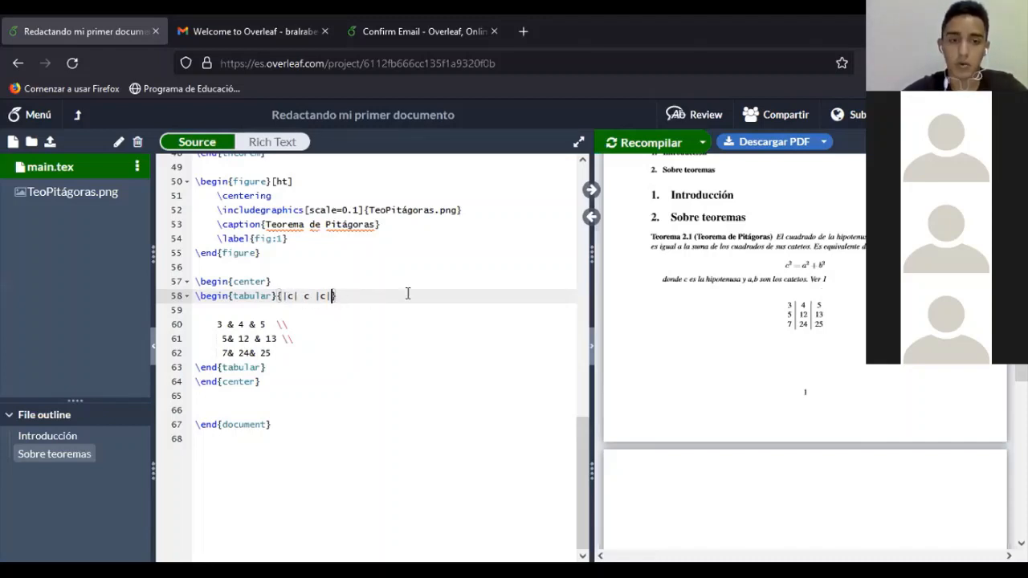
{"action": "left_click", "coordinate": [612, 143]}
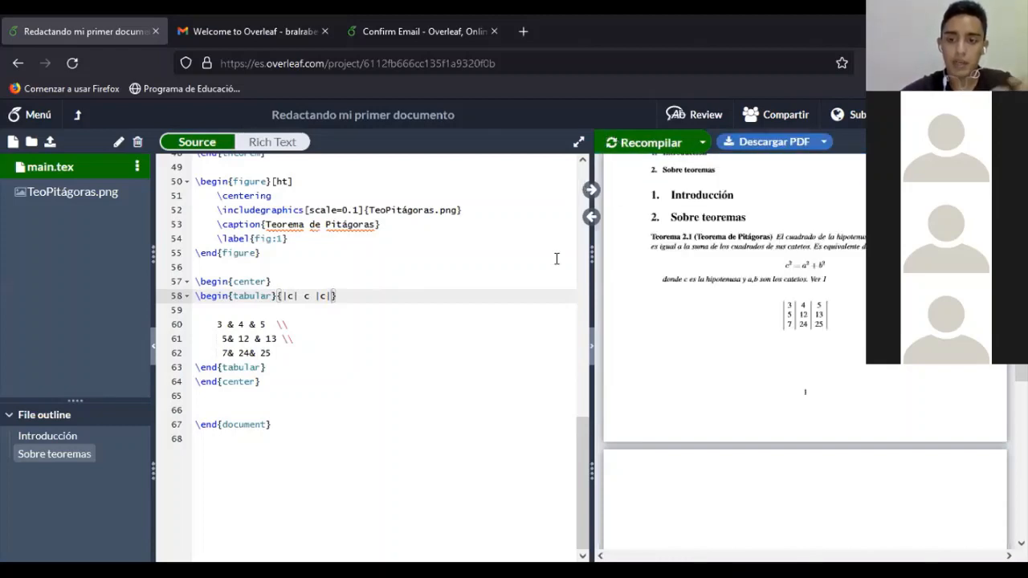
Fill the line between \begin{tabular} and the table's first row with an \hline command
{"action": "left_click", "coordinate": [230, 309]}
{"action": "key", "text": "BackSpace"}
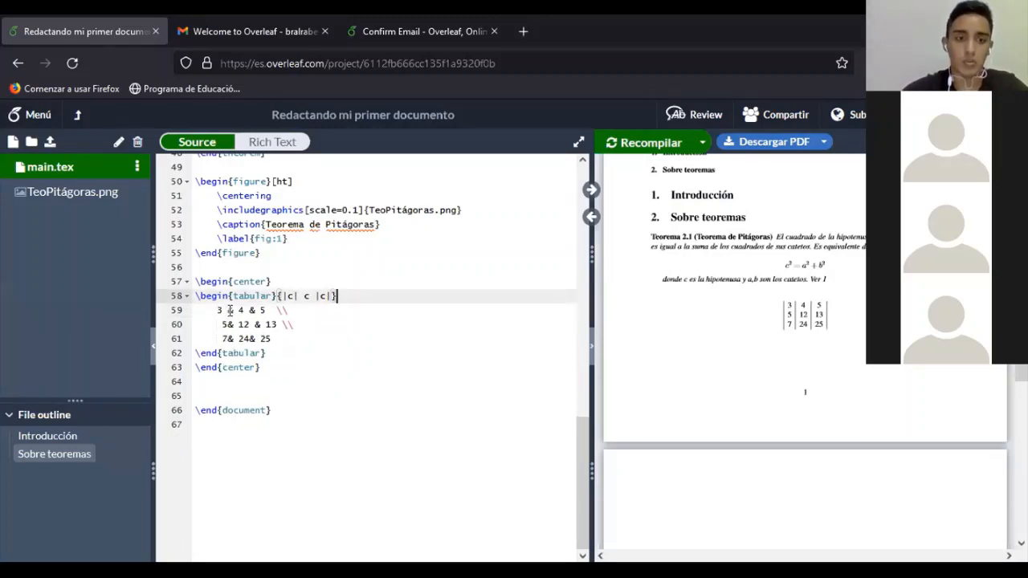
{"action": "key", "text": "Return"}
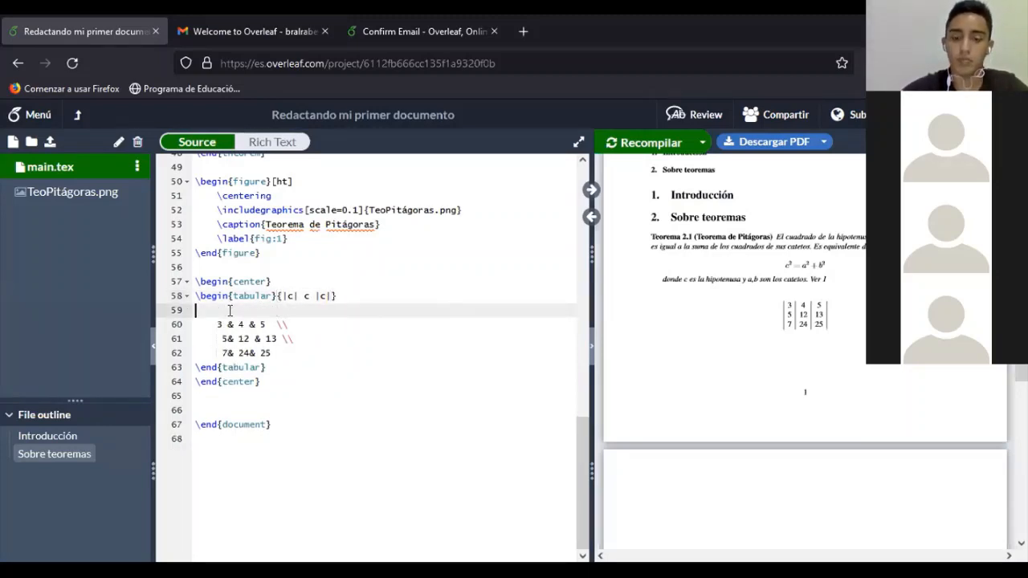
{"action": "type", "text": "\\h"}
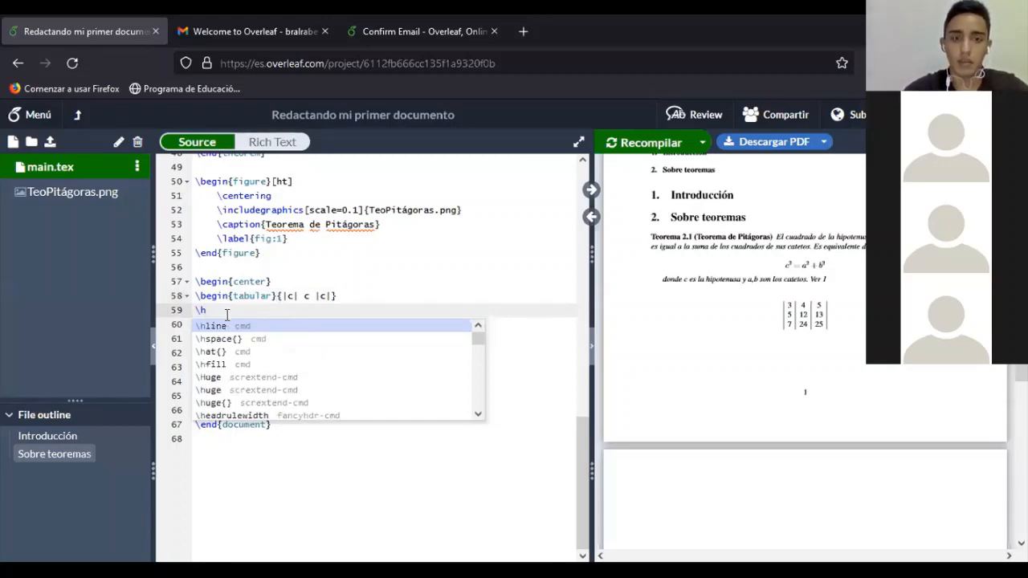
{"action": "left_click", "coordinate": [219, 327]}
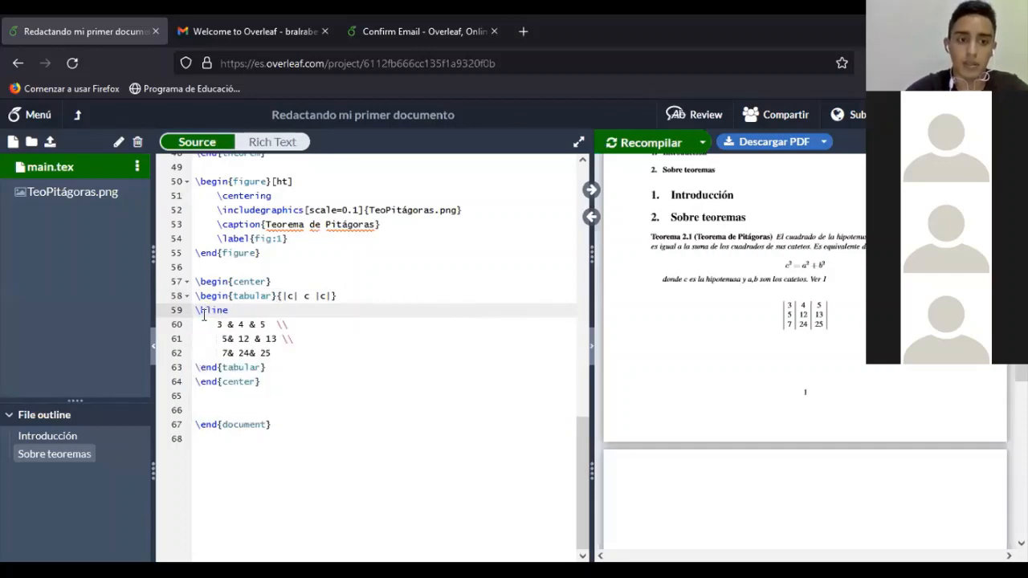
Add an \hline line below the table's last row, end the 7& 24& 25 row with \\, and recompile the document
{"action": "left_click", "coordinate": [275, 353]}
{"action": "key", "text": "Return"}
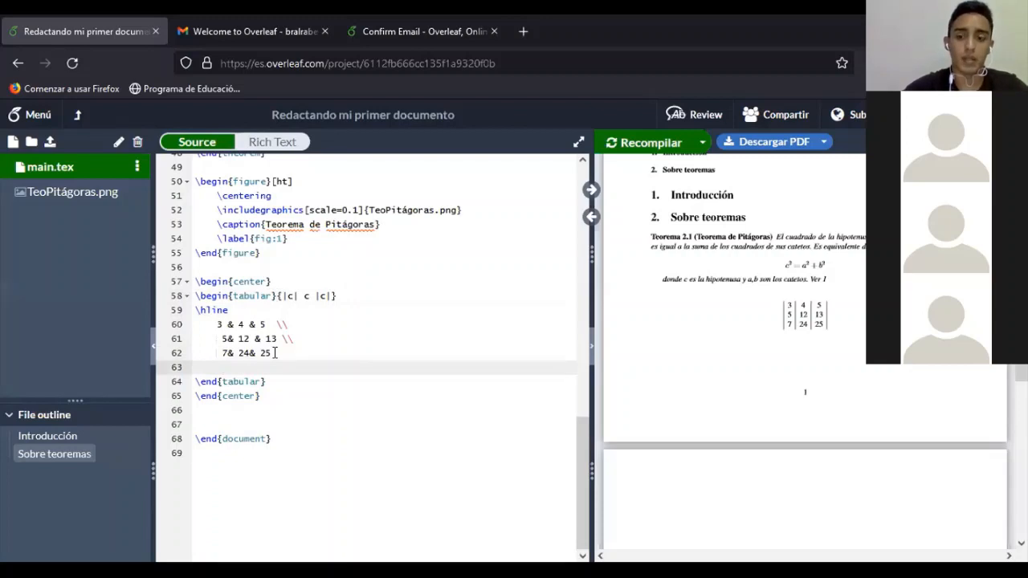
{"action": "type", "text": "\\h"}
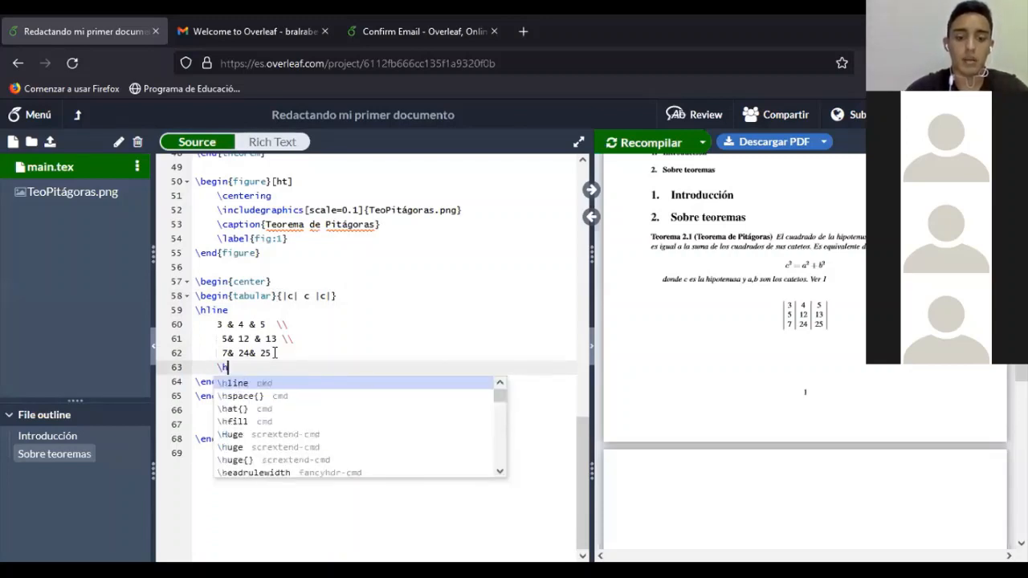
{"action": "type", "text": "line"}
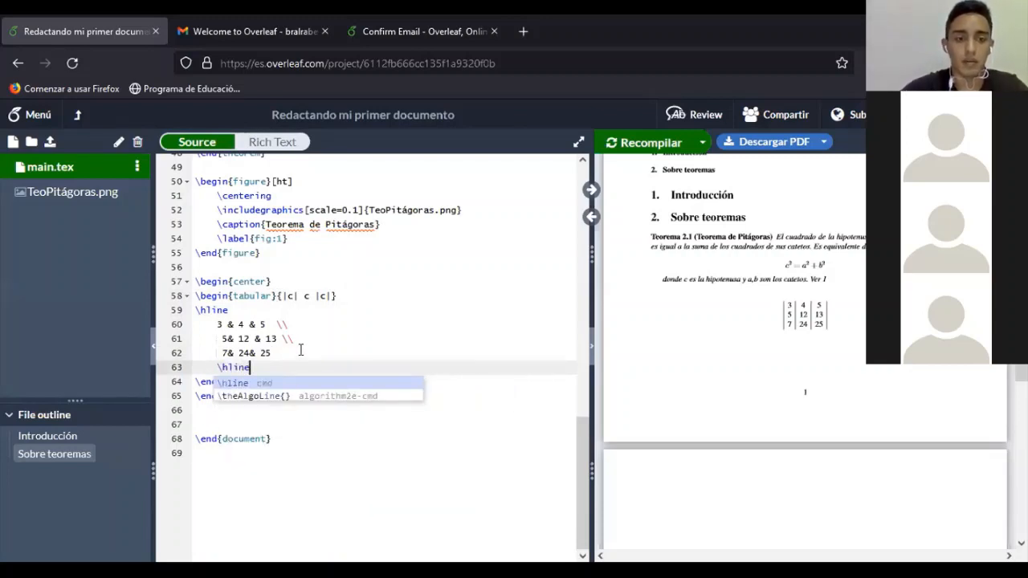
{"action": "left_click", "coordinate": [299, 351]}
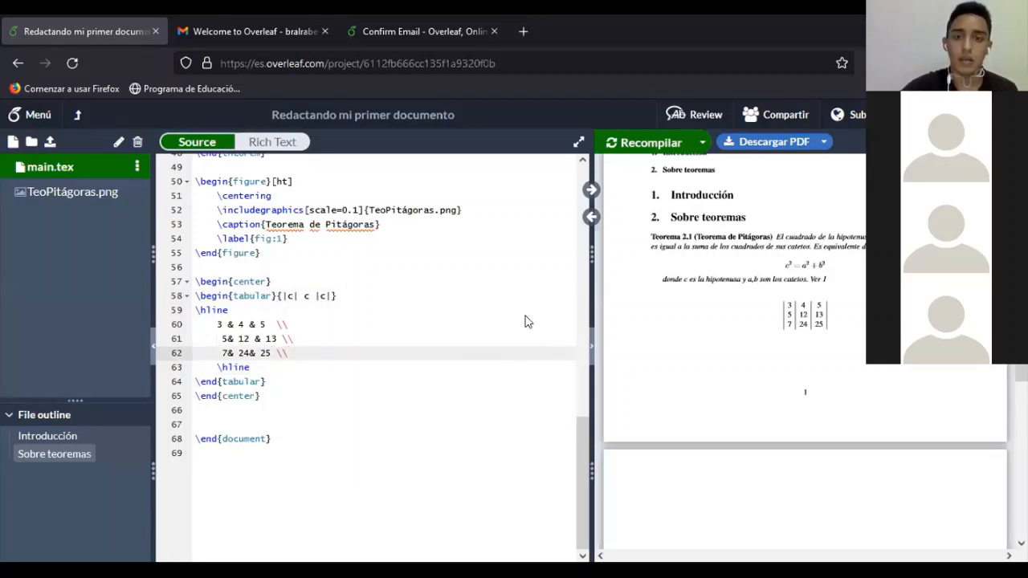
{"action": "left_click", "coordinate": [654, 144]}
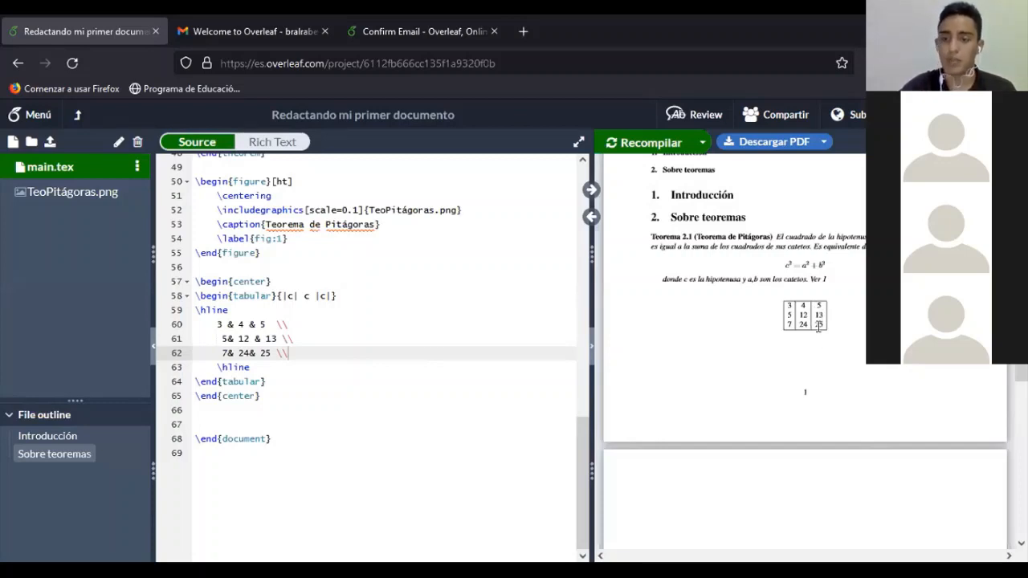
Insert another \hline line directly below the \begin{tabular} line
{"action": "double_click", "coordinate": [347, 294]}
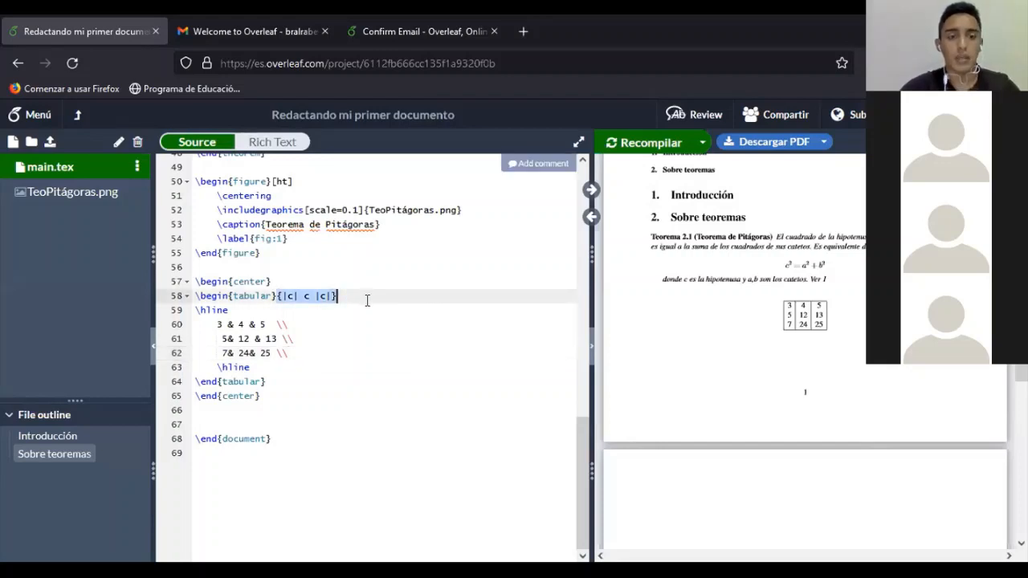
{"action": "left_click", "coordinate": [367, 300]}
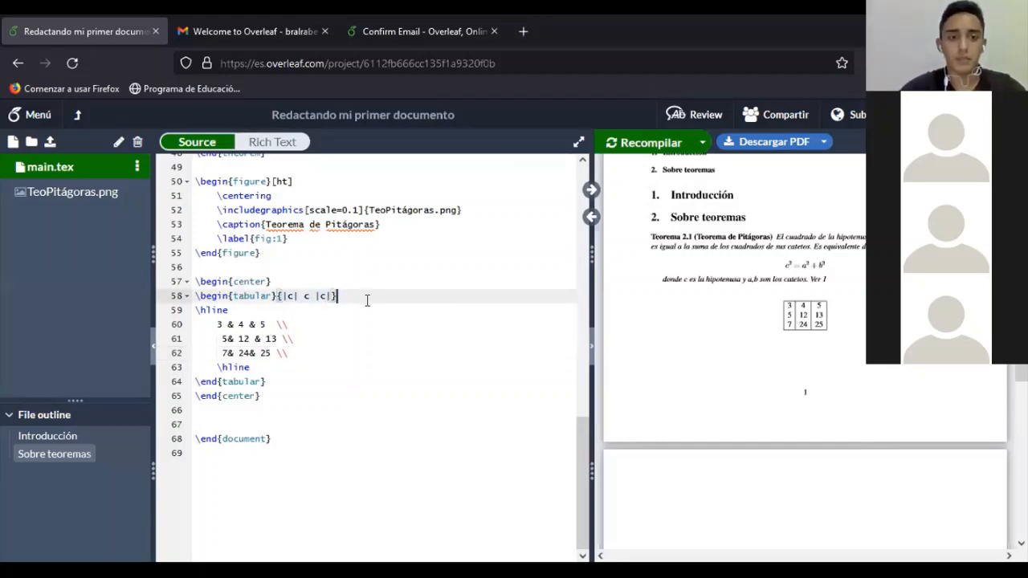
{"action": "key", "text": "Return"}
{"action": "type", "text": "\\"}
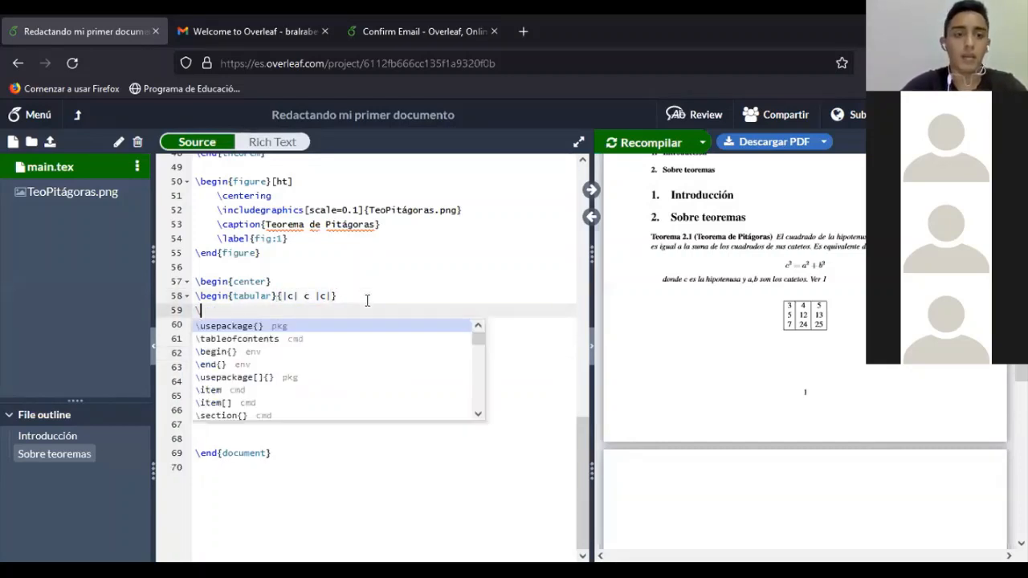
{"action": "type", "text": "hline"}
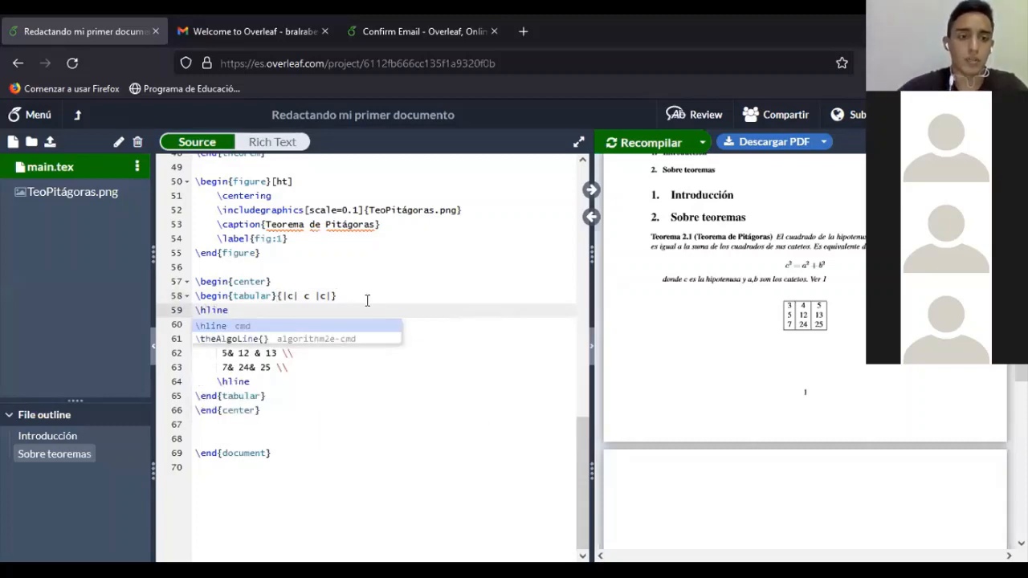
{"action": "left_click", "coordinate": [288, 325]}
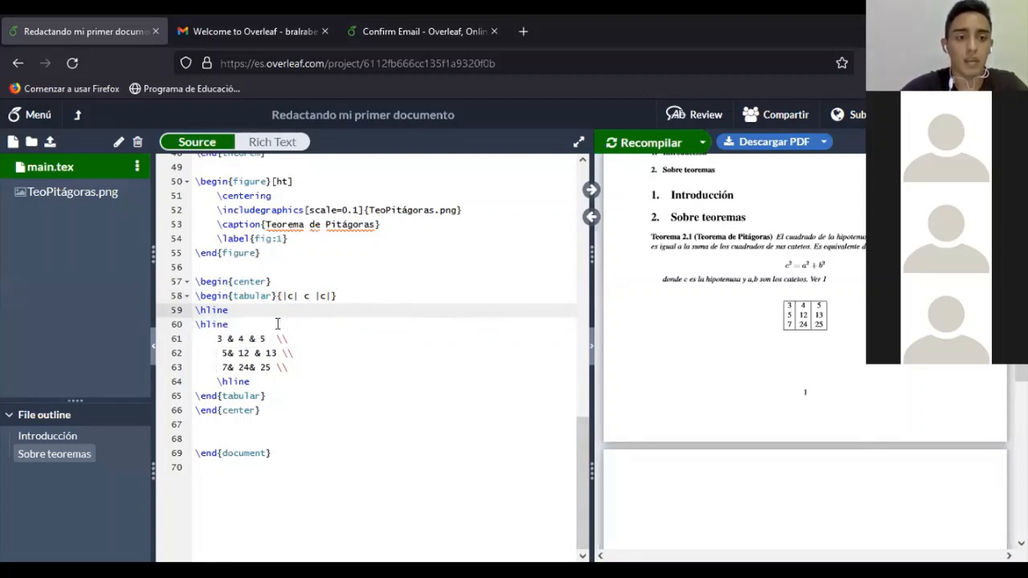
Add an indented header row a& b & c \\ between the two upper \hline commands, and recompile the document
{"action": "key", "text": "Return"}
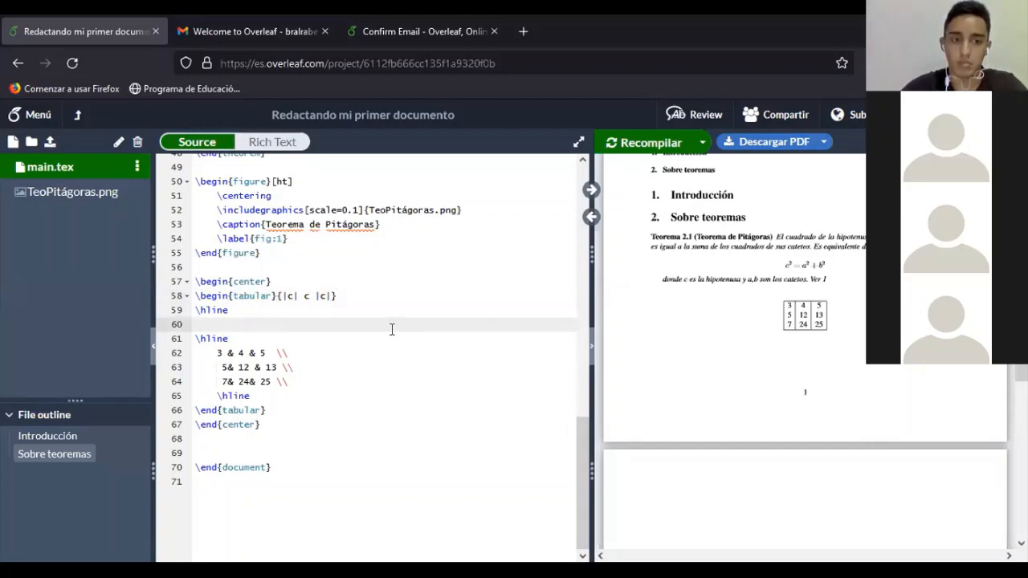
{"action": "key", "text": "Tab"}
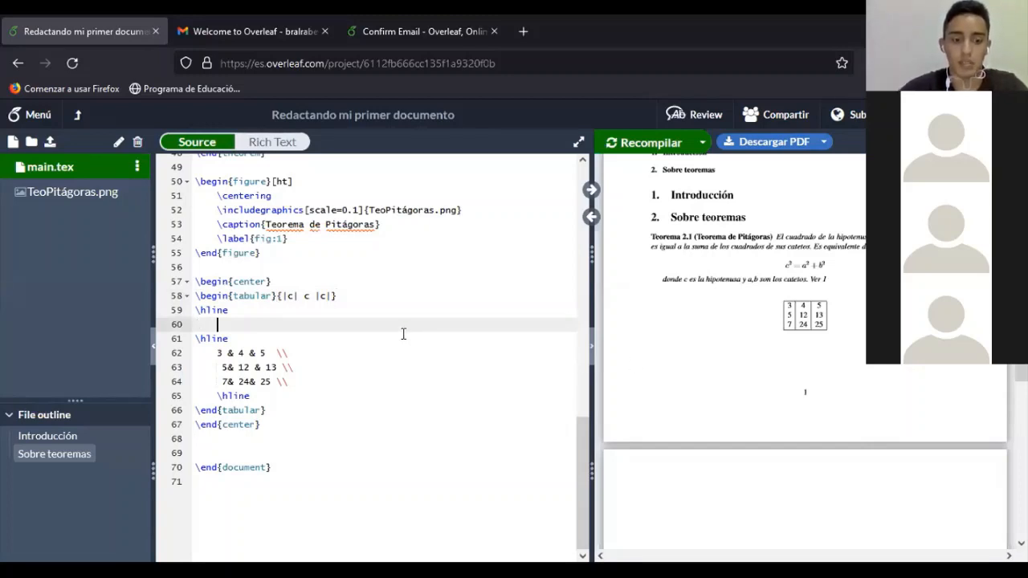
{"action": "type", "text": "a&"}
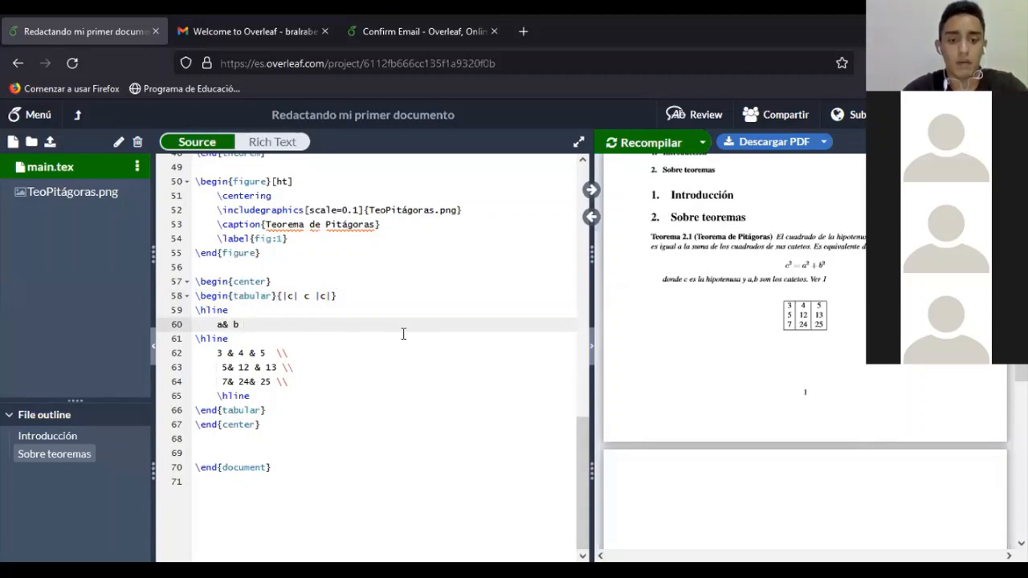
{"action": "type", "text": " b & c "}
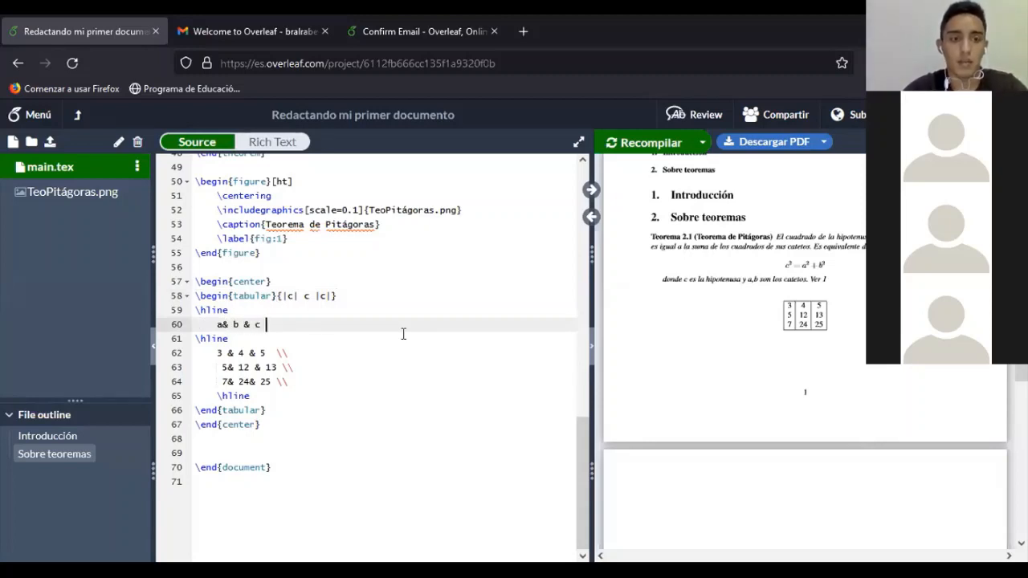
{"action": "type", "text": "\\\\"}
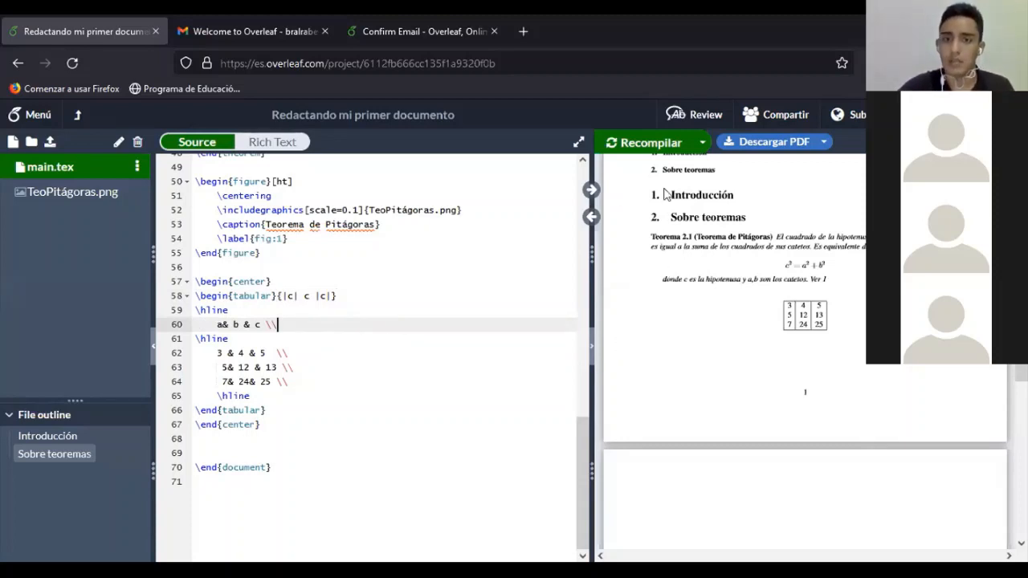
{"action": "left_click", "coordinate": [654, 151]}
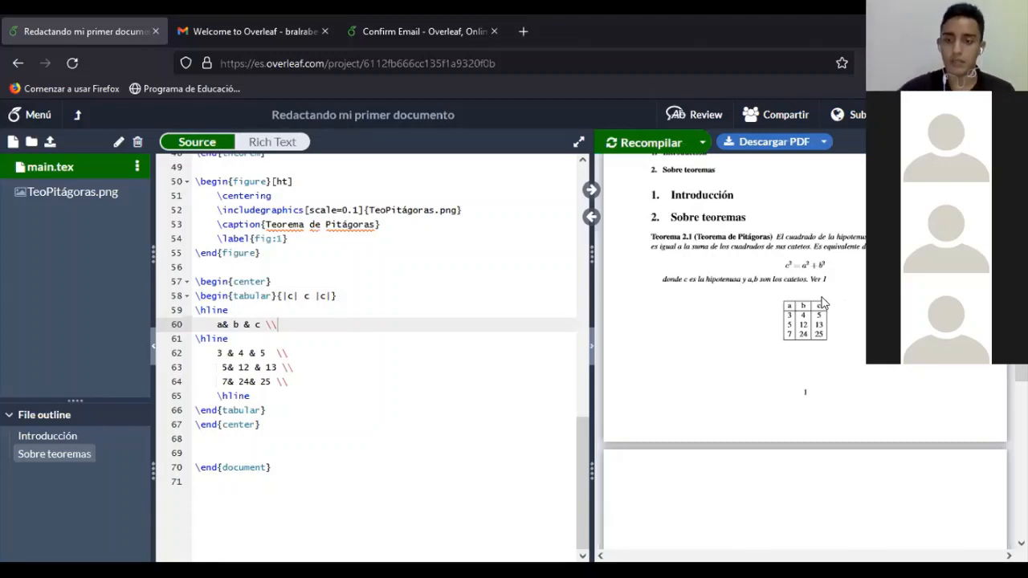
Double the rule under the header row with a second \hline line, and recompile the document
{"action": "left_click", "coordinate": [345, 297]}
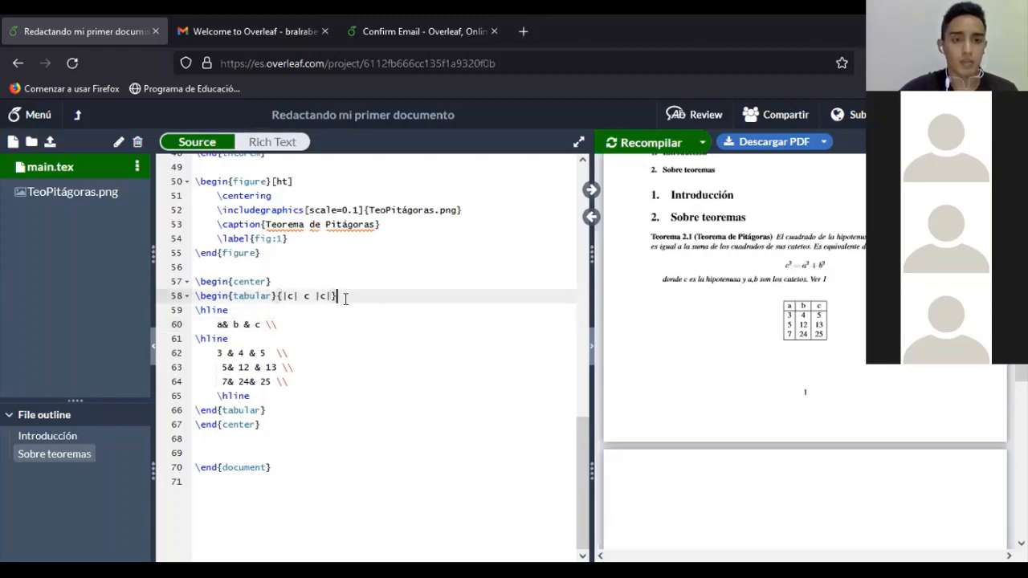
{"action": "left_click", "coordinate": [247, 344]}
{"action": "key", "text": "Return"}
{"action": "type", "text": "\\"}
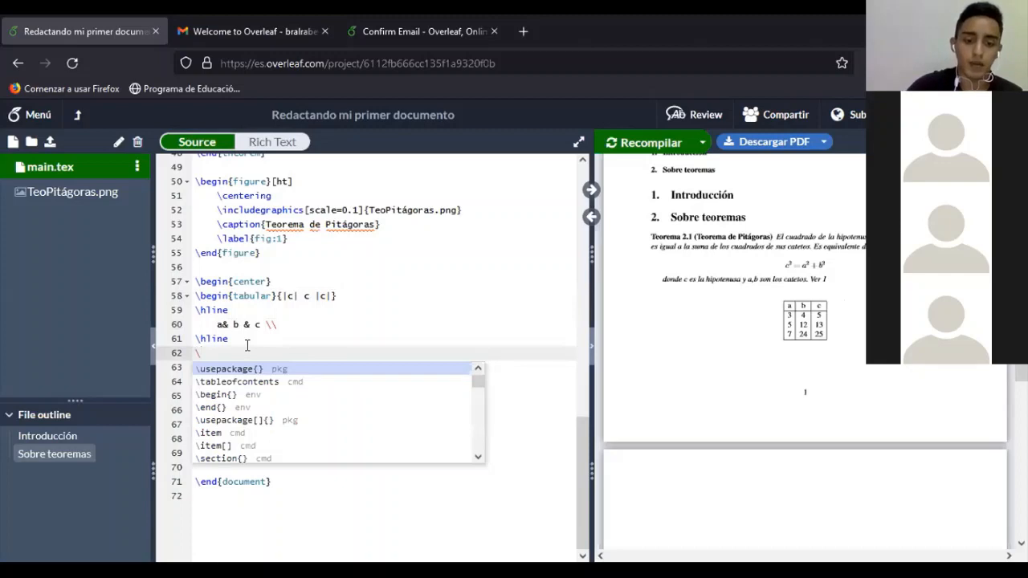
{"action": "type", "text": "hline"}
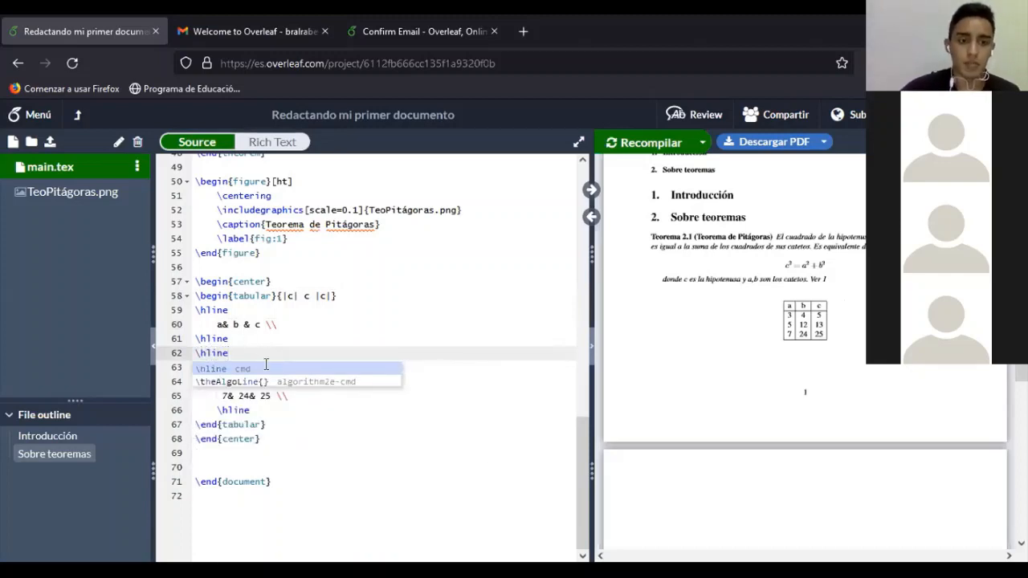
{"action": "key", "text": "Escape"}
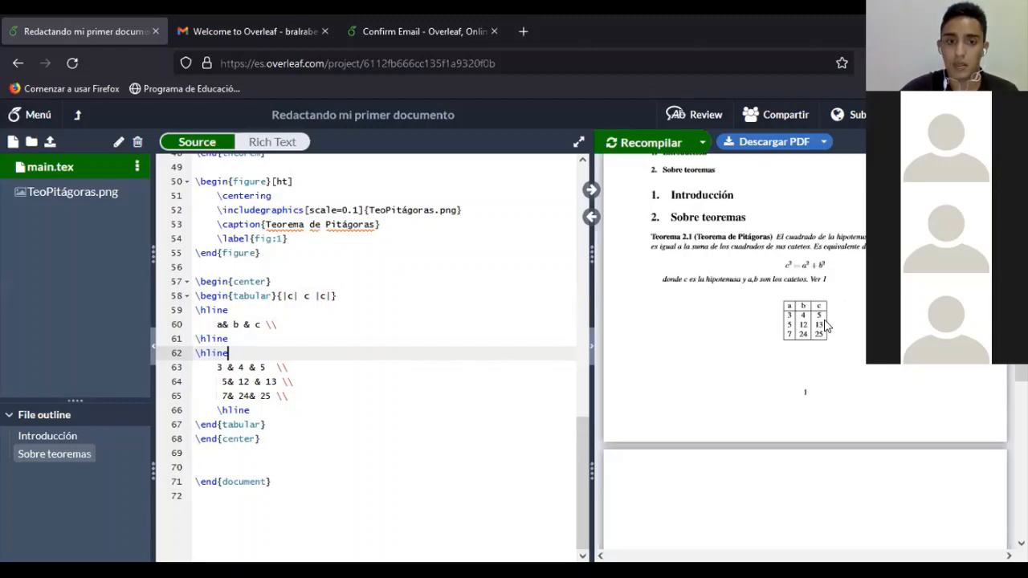
{"action": "left_click", "coordinate": [647, 145]}
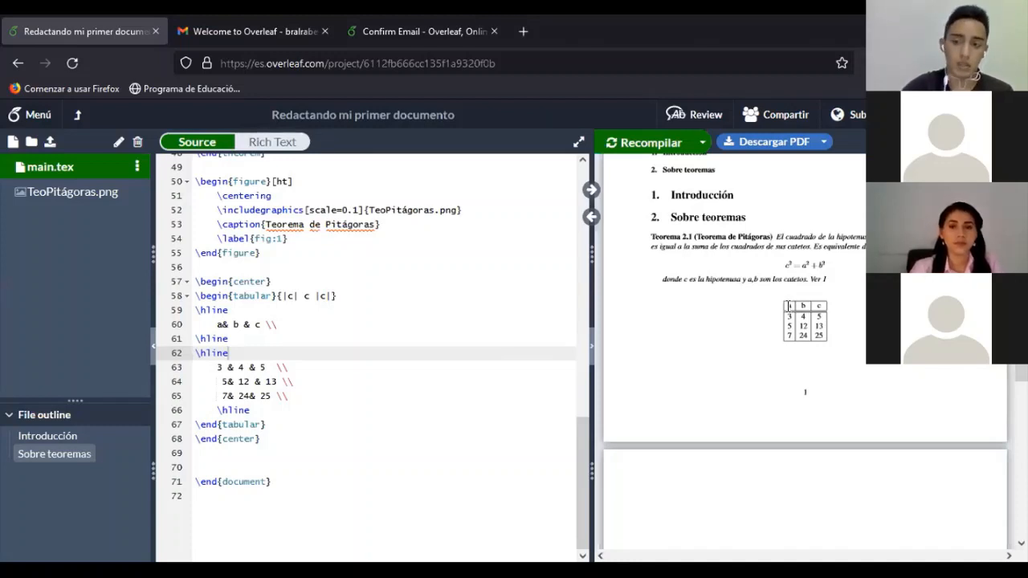
Wrap the center block in a table environment with \begin{table} above it and \end{table} below it, adding blank lines before it
{"action": "left_click", "coordinate": [211, 266]}
{"action": "key", "text": "Return"}
{"action": "key", "text": "Return"}
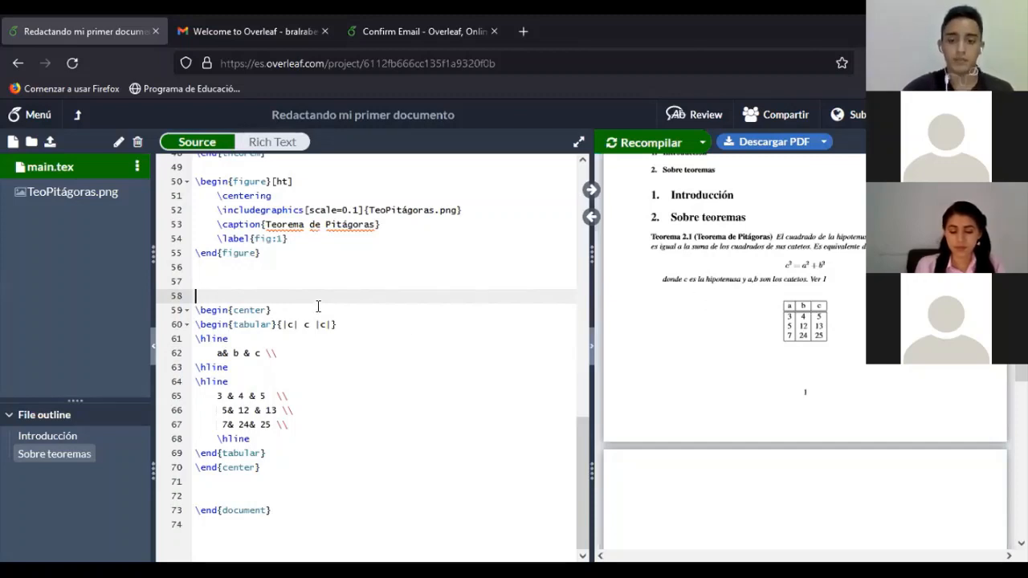
{"action": "type", "text": "\\begi"}
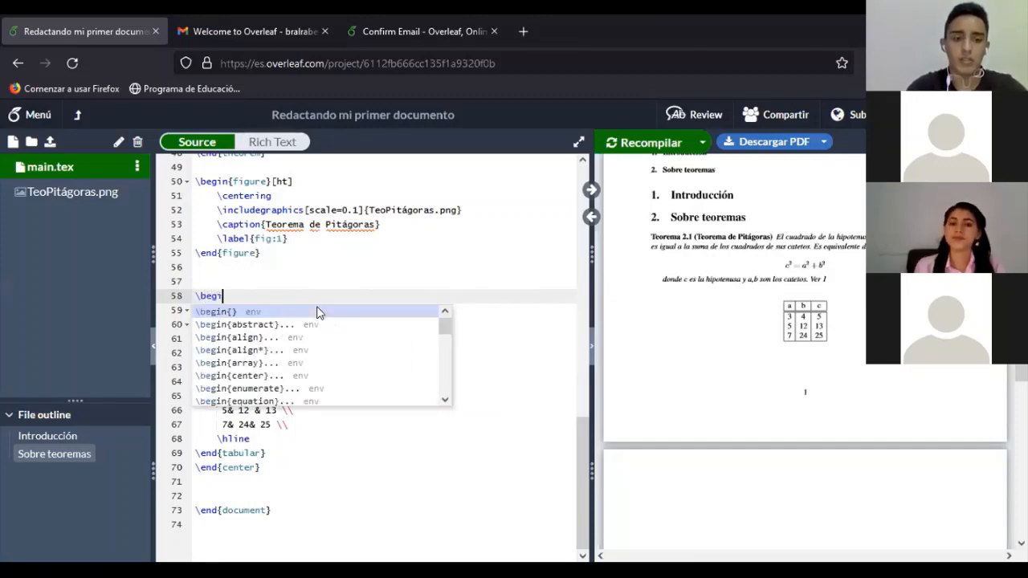
{"action": "type", "text": "n{table"}
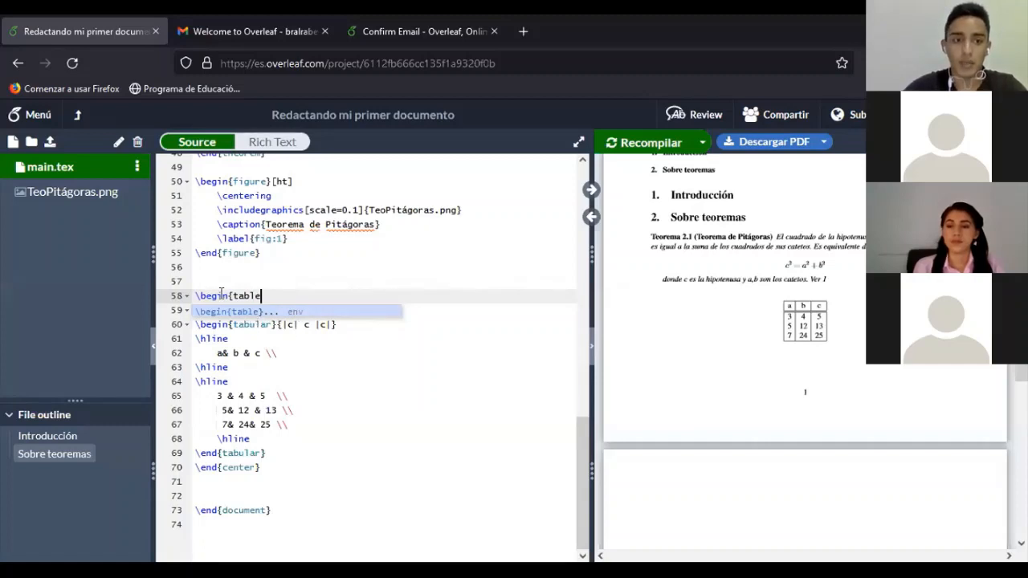
{"action": "type", "text": "}"}
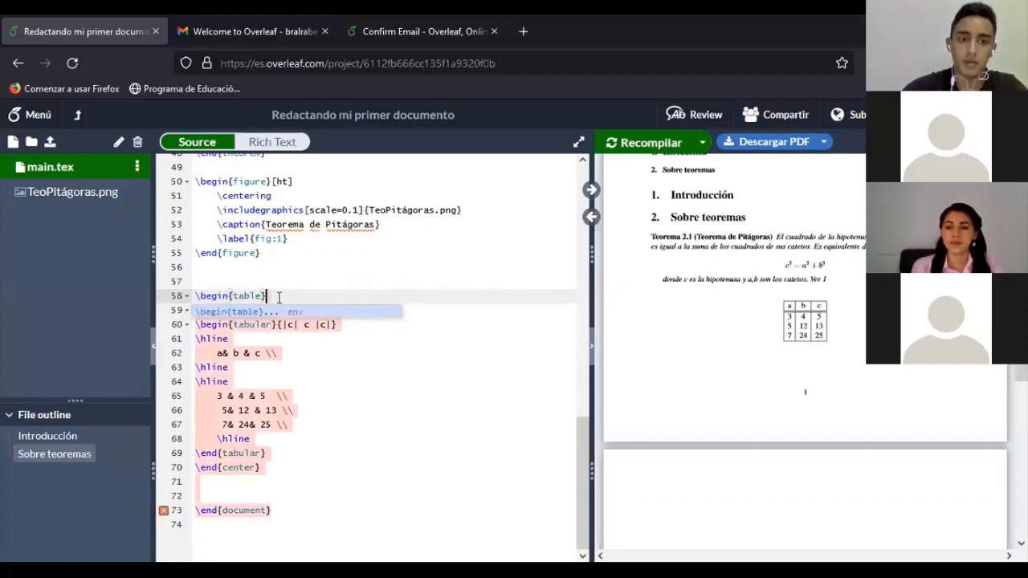
{"action": "left_click", "coordinate": [219, 482]}
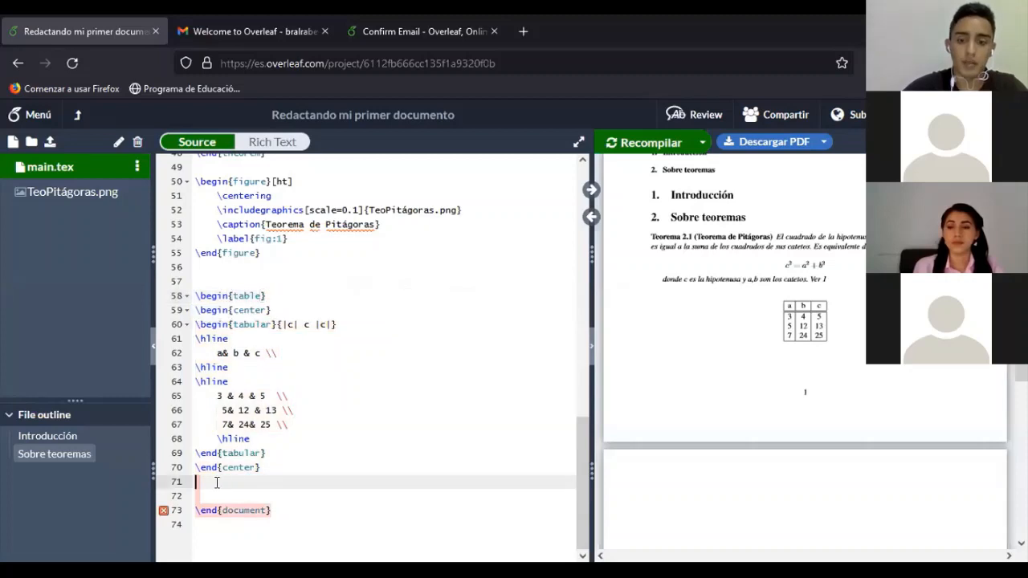
{"action": "type", "text": "\\end{t"}
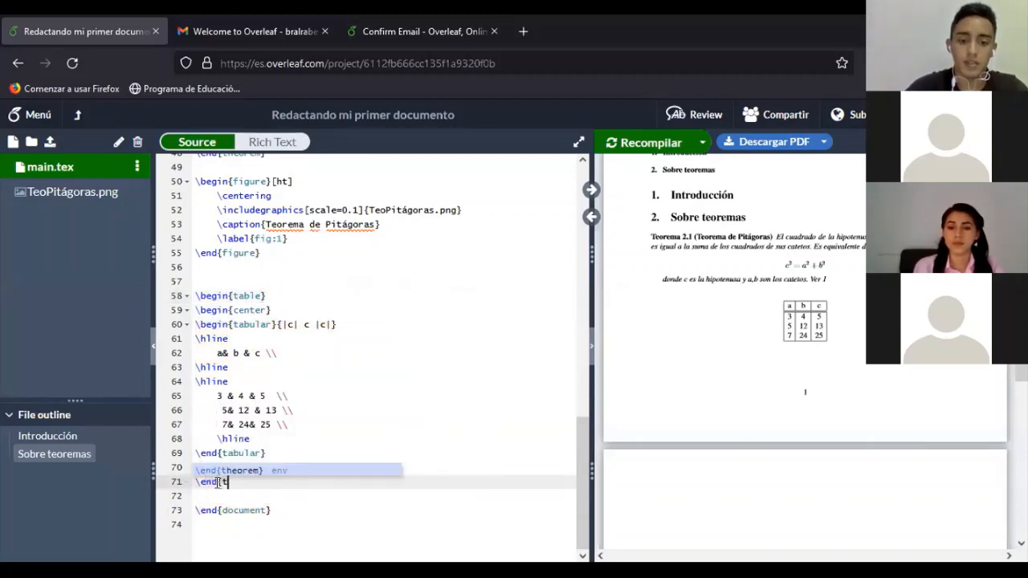
{"action": "type", "text": "able}"}
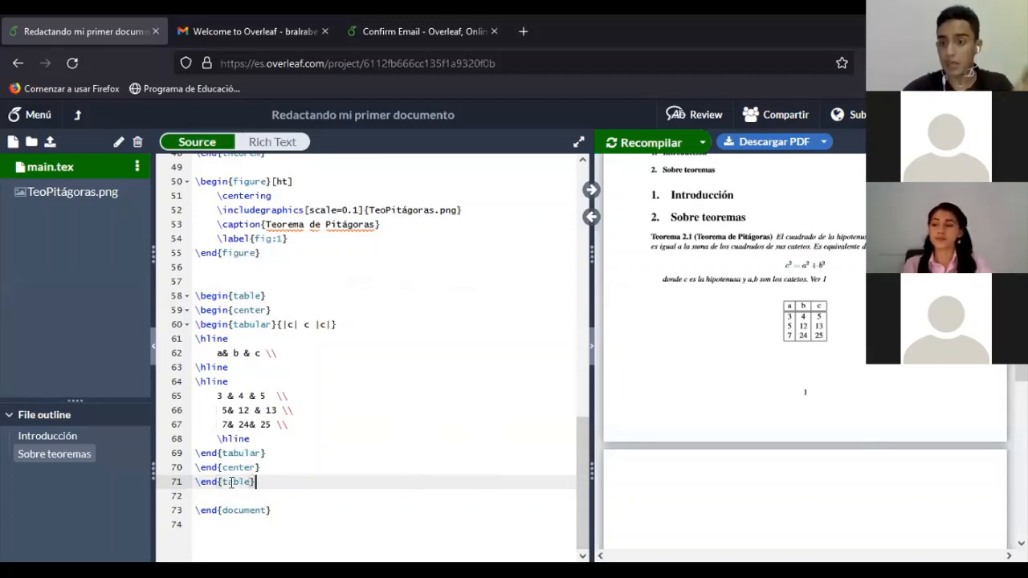
Add the line \caption{Ternas pitágoricas} directly below \end{center} inside the table environment
{"action": "left_click", "coordinate": [278, 466]}
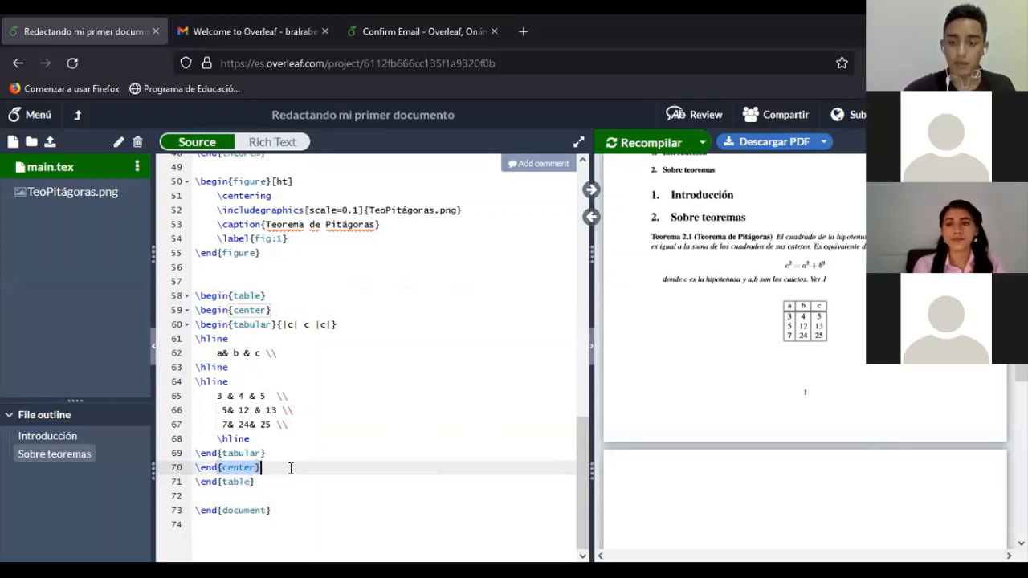
{"action": "key", "text": "Return"}
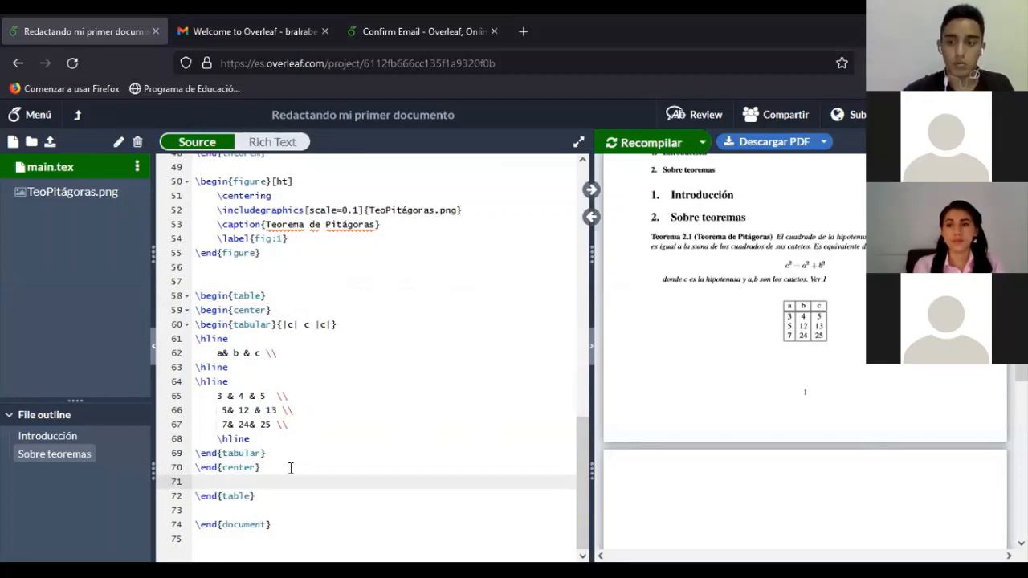
{"action": "type", "text": "\\"}
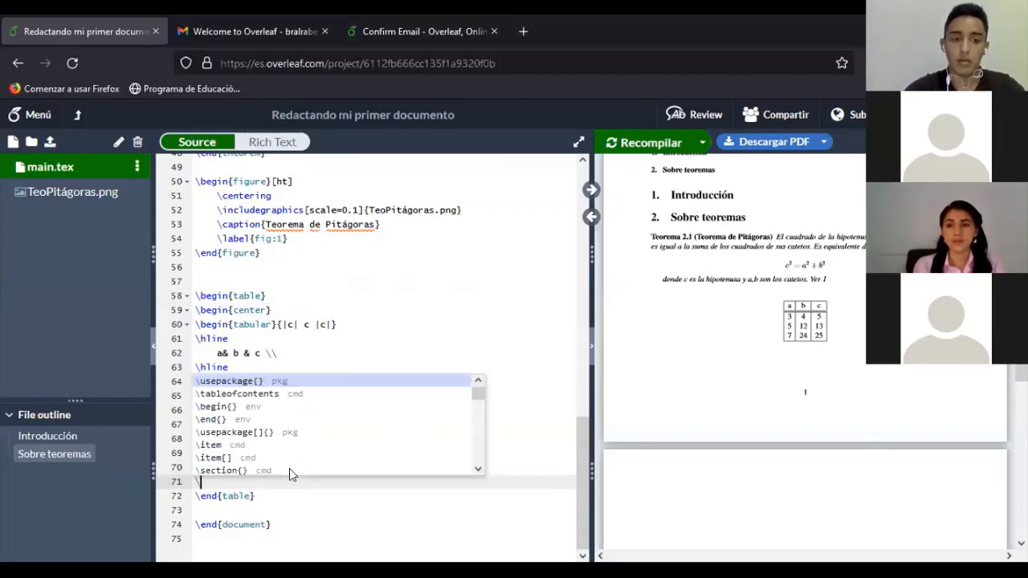
{"action": "type", "text": "caption"}
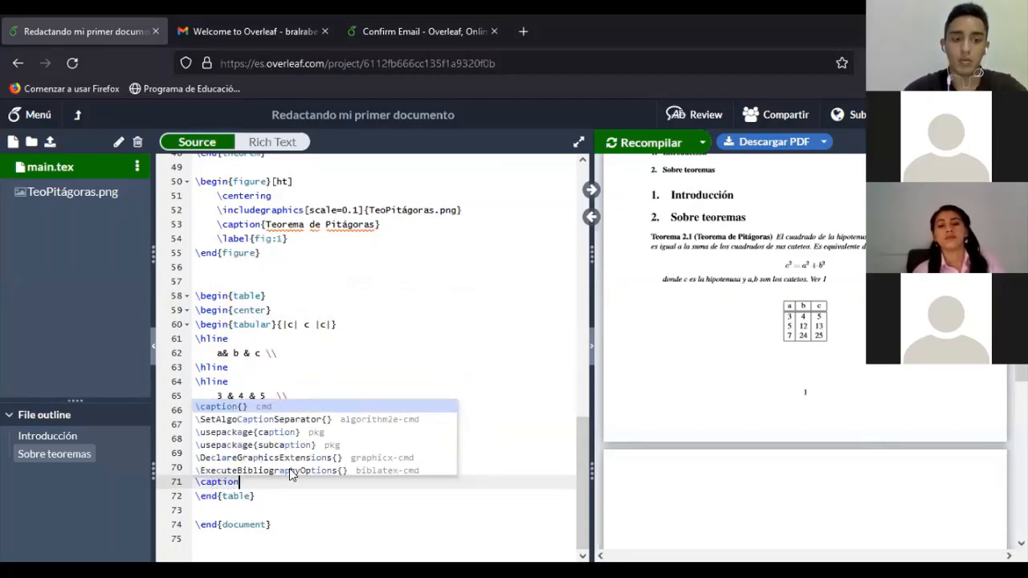
{"action": "type", "text": "{"}
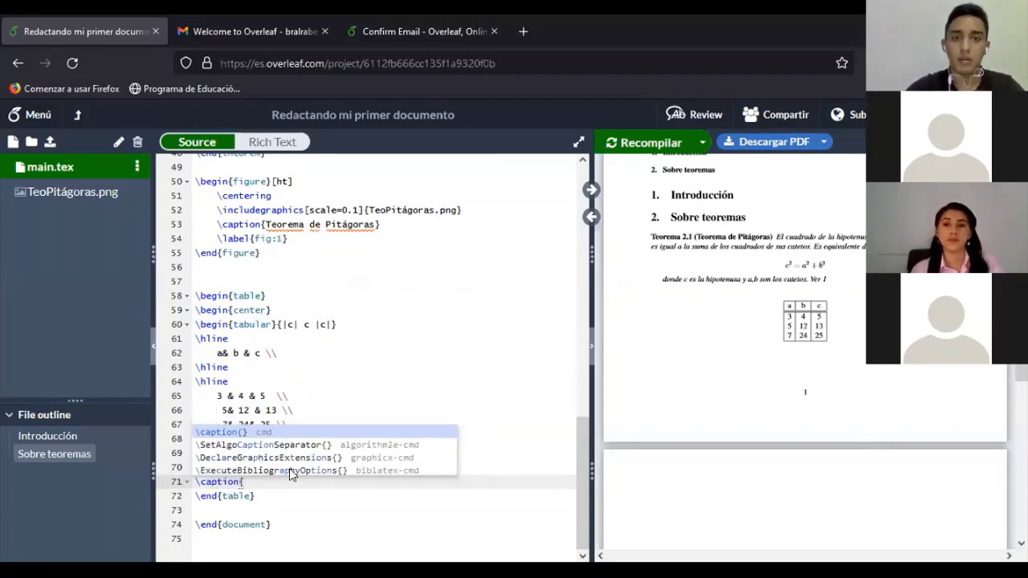
{"action": "left_click", "coordinate": [264, 482]}
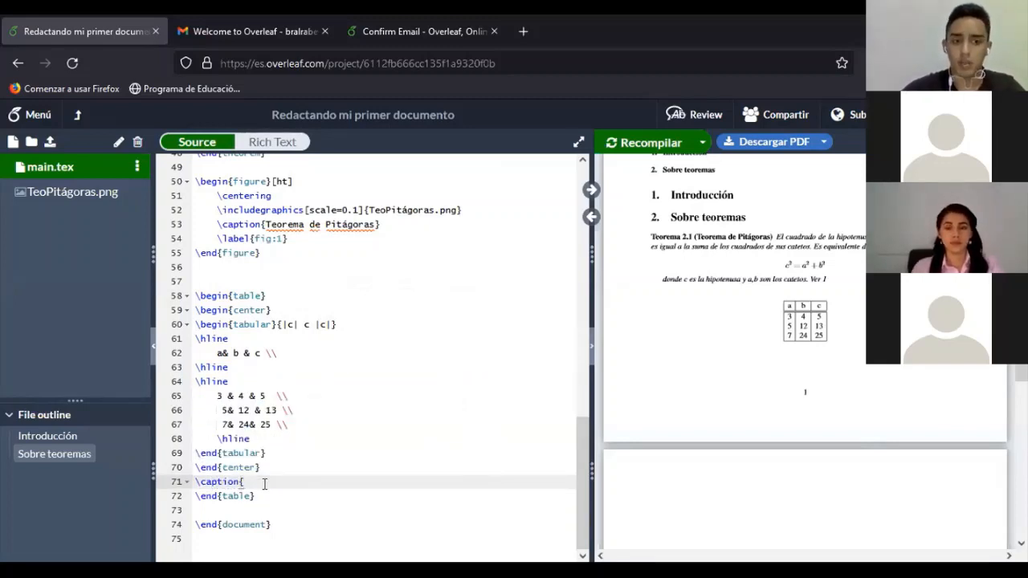
{"action": "type", "text": "Ternas"}
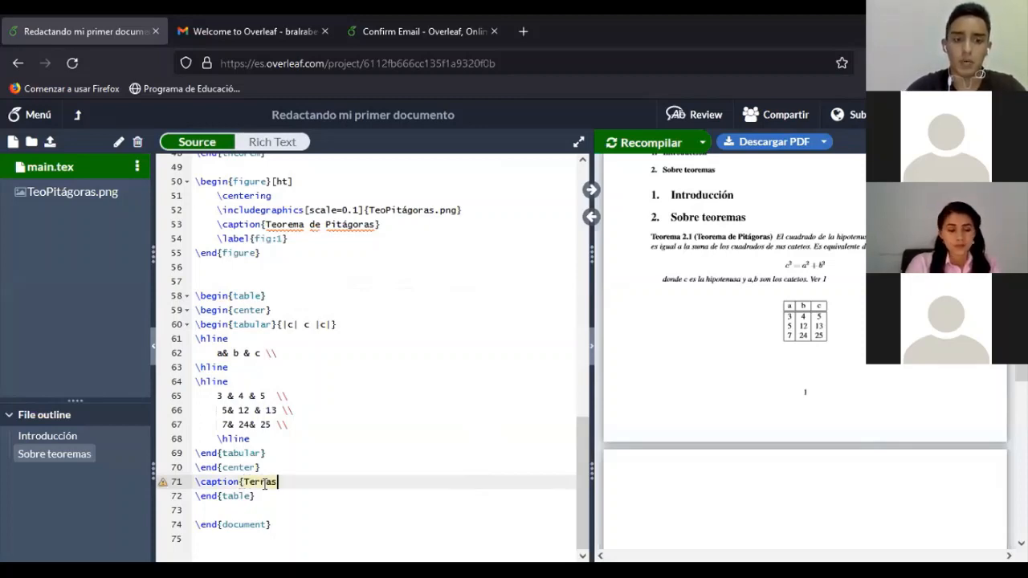
{"action": "type", "text": " pitá"}
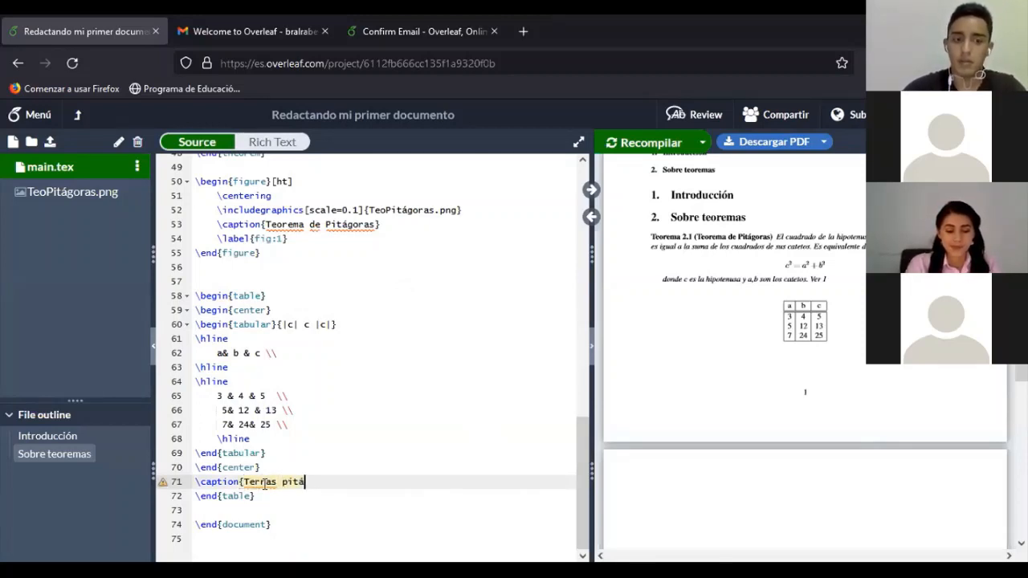
{"action": "type", "text": "goricas}"}
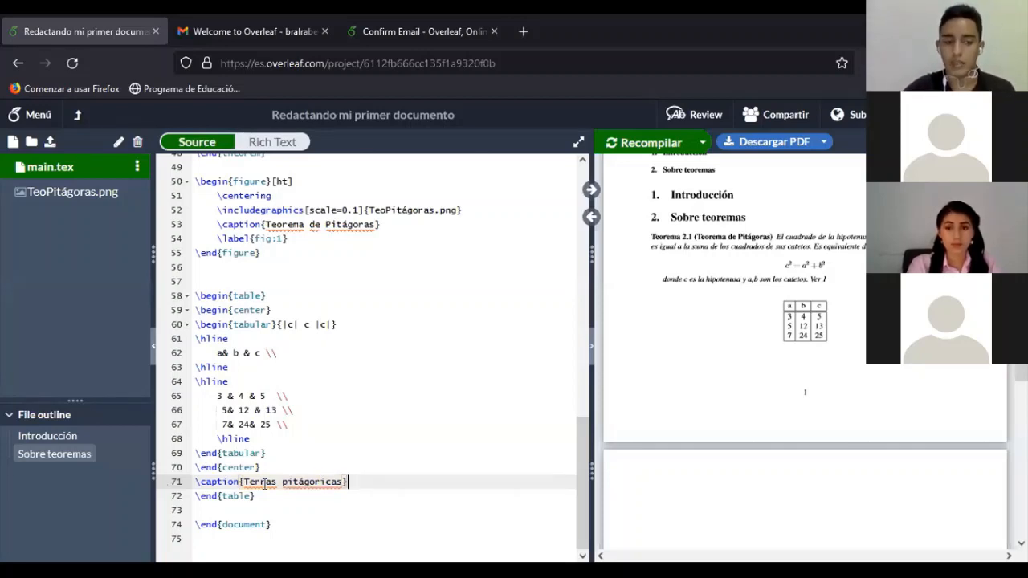
Add \label{table:1} on a new line below the table caption, and recompile the document to review the output
{"action": "key", "text": "Return"}
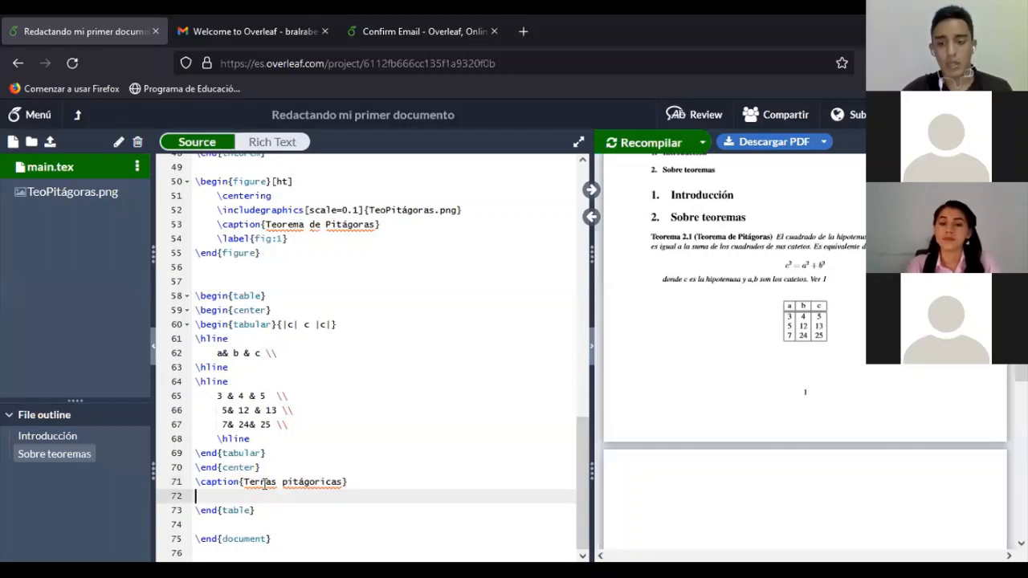
{"action": "type", "text": "\\label"}
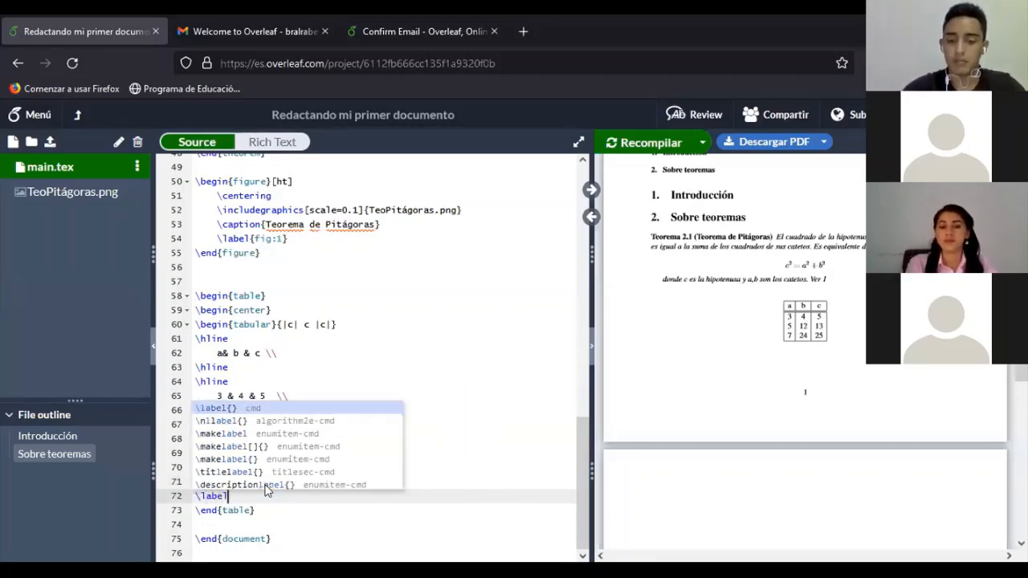
{"action": "type", "text": "{"}
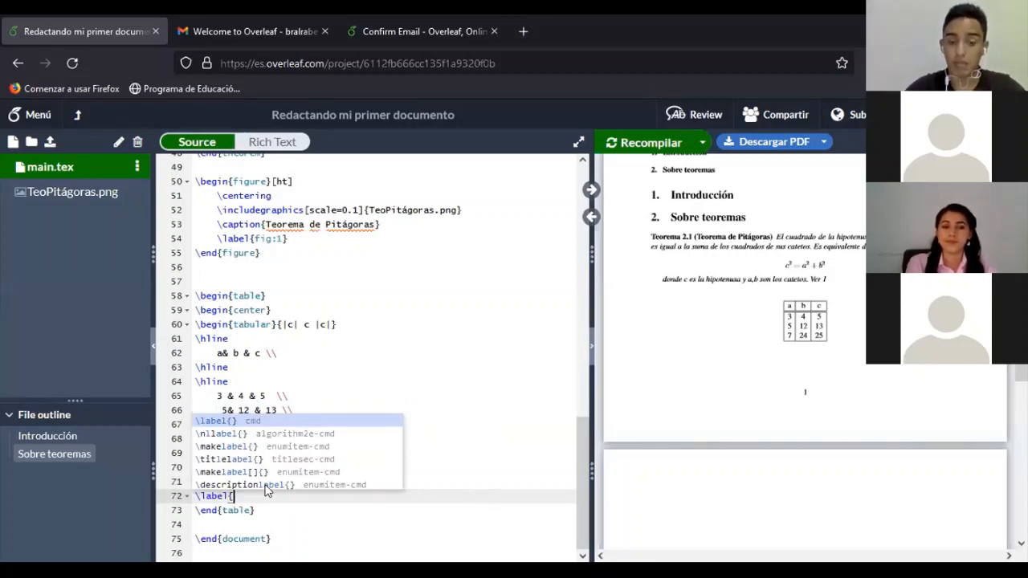
{"action": "type", "text": "table"}
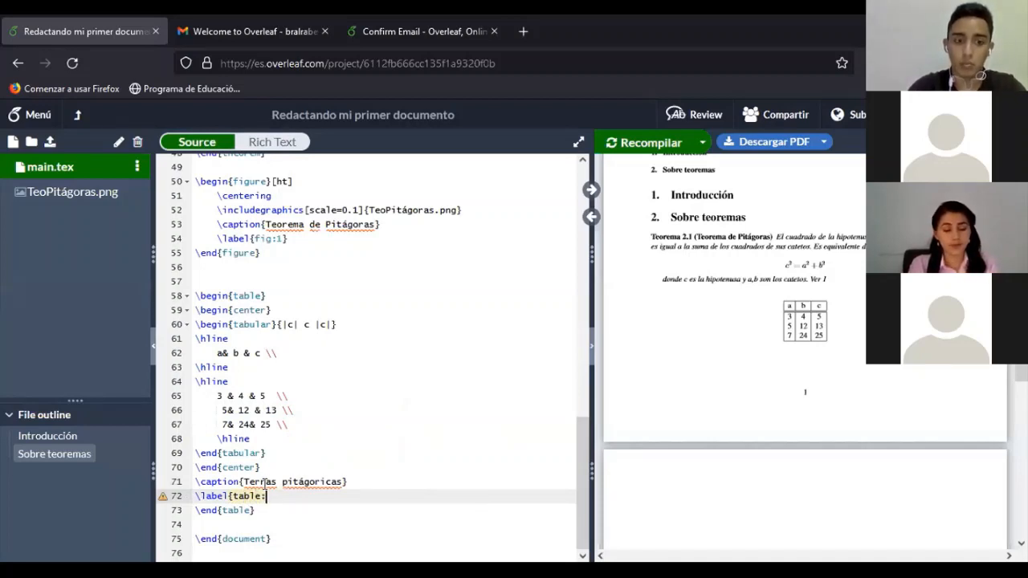
{"action": "type", "text": ":"}
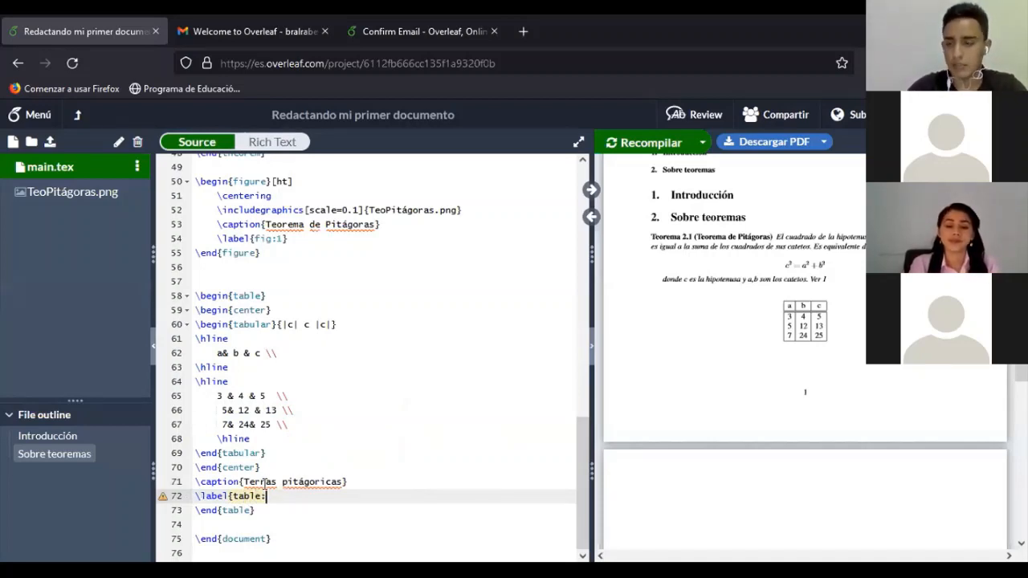
{"action": "type", "text": "1"}
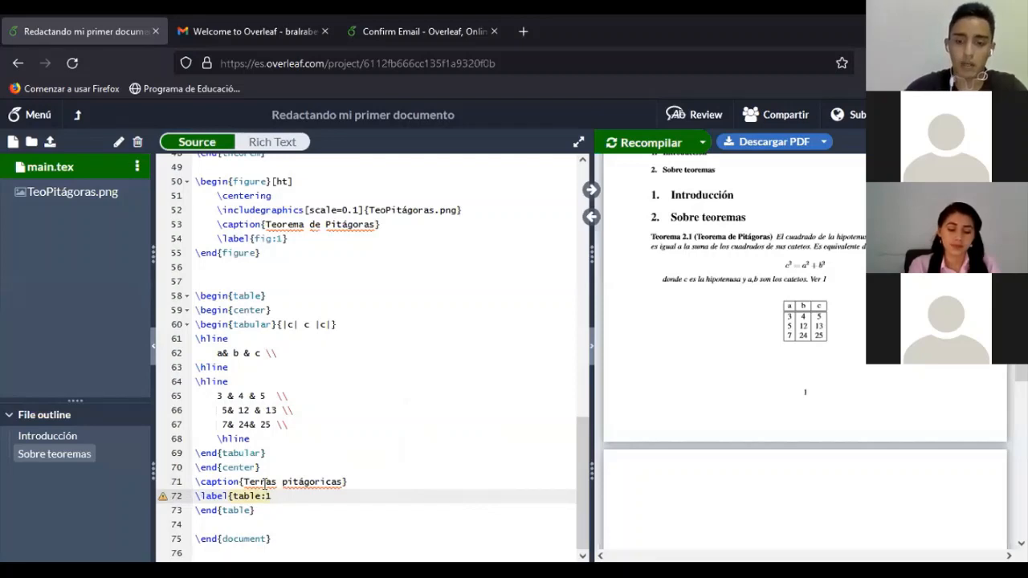
{"action": "type", "text": "}"}
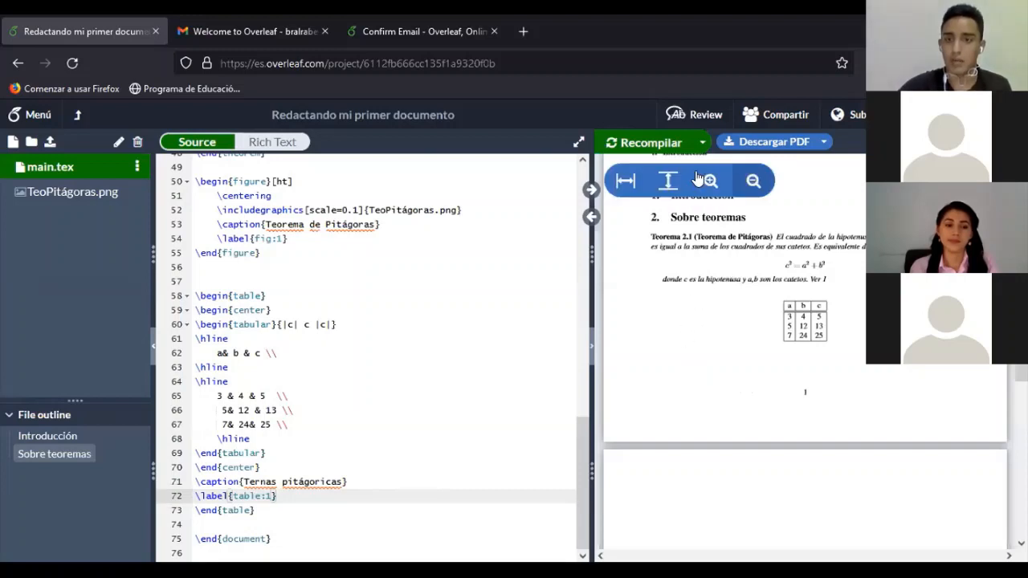
{"action": "left_click", "coordinate": [660, 142]}
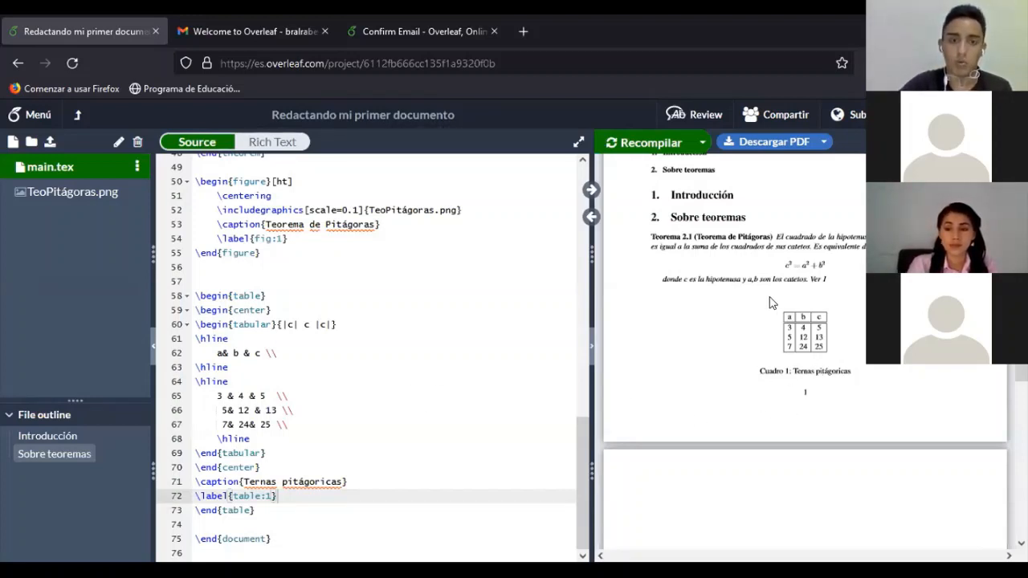
{"action": "left_click", "coordinate": [275, 297]}
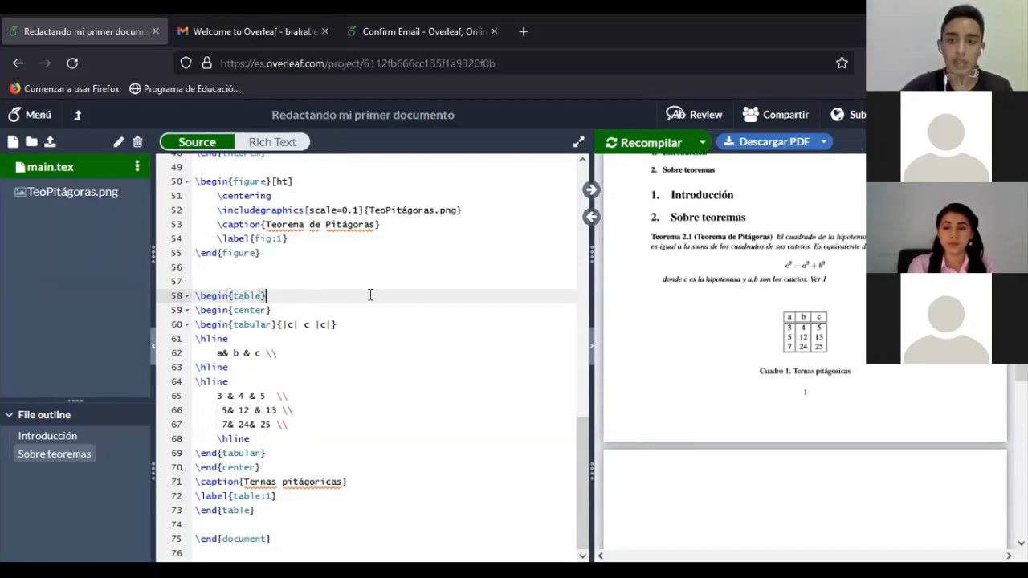
{"action": "scroll", "coordinate": [803, 361], "scroll_direction": "down", "scroll_amount": 5}
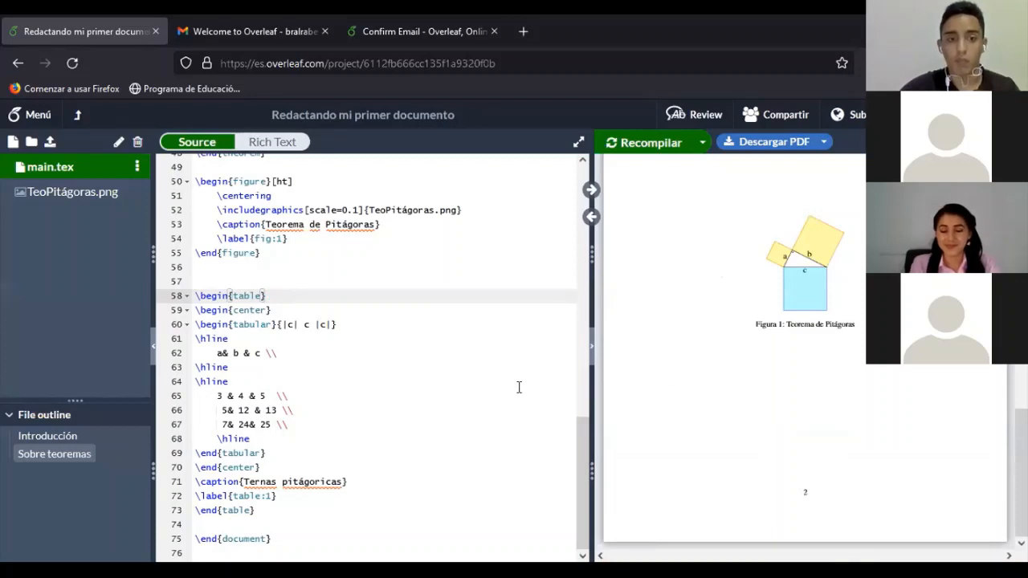
Insert an \addbibresource{} command with empty braces directly below \usepackage{biblatex} in the preamble
{"action": "scroll", "coordinate": [471, 346], "scroll_direction": "down", "scroll_amount": 5}
{"action": "scroll", "coordinate": [378, 294], "scroll_direction": "up", "scroll_amount": 3}
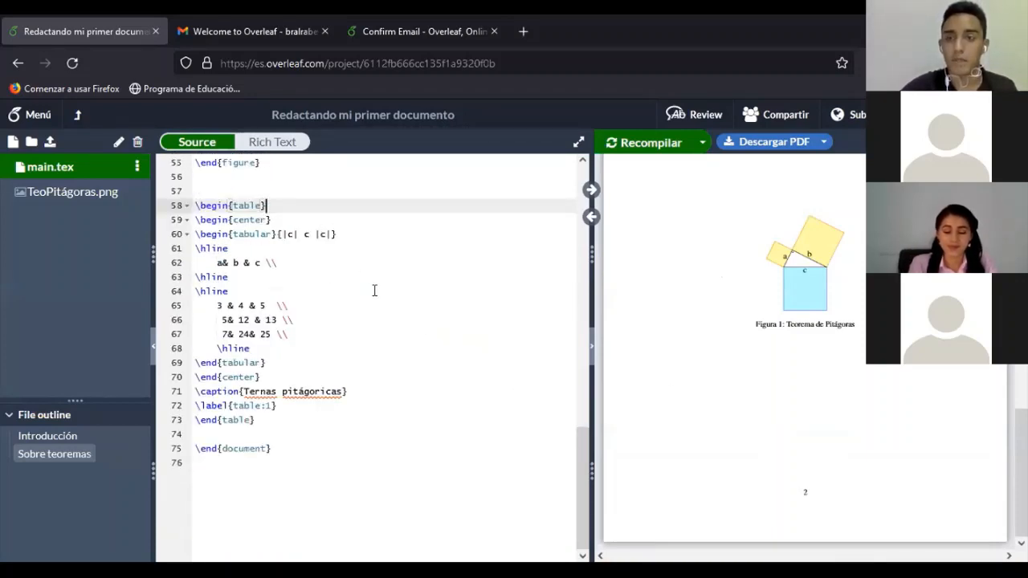
{"action": "scroll", "coordinate": [434, 229], "scroll_direction": "up", "scroll_amount": 8}
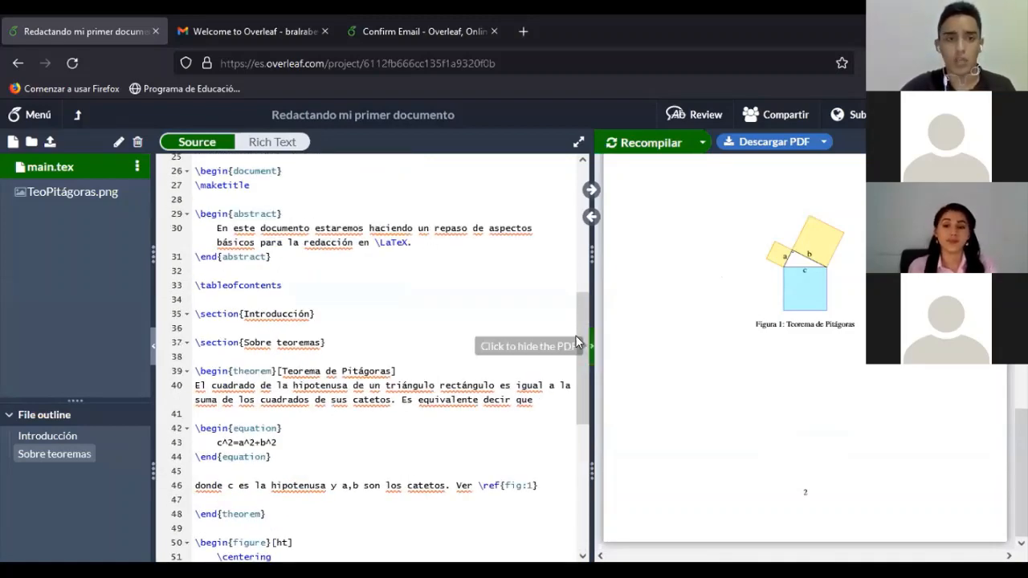
{"action": "scroll", "coordinate": [485, 313], "scroll_direction": "up", "scroll_amount": 5}
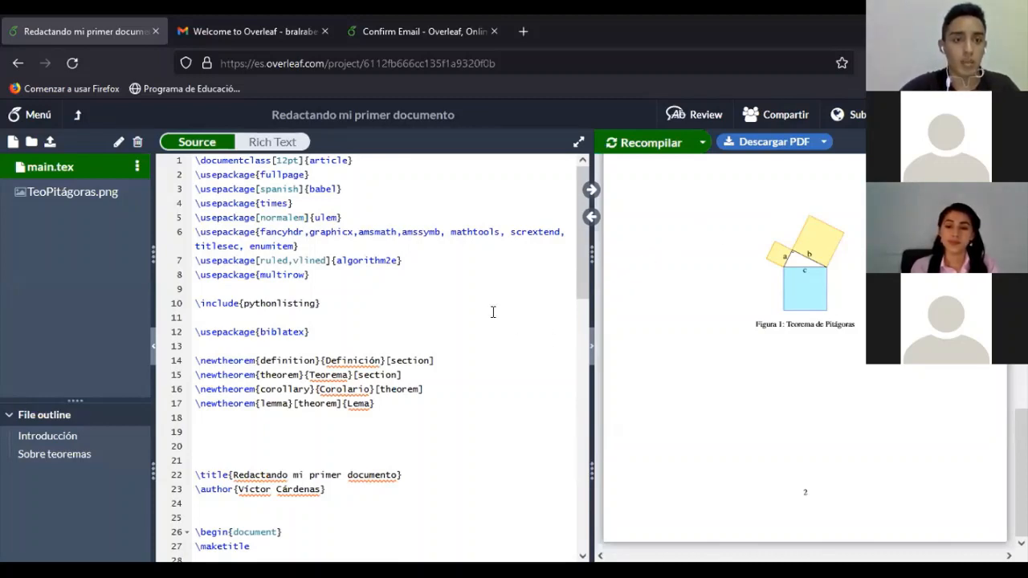
{"action": "left_click", "coordinate": [330, 327]}
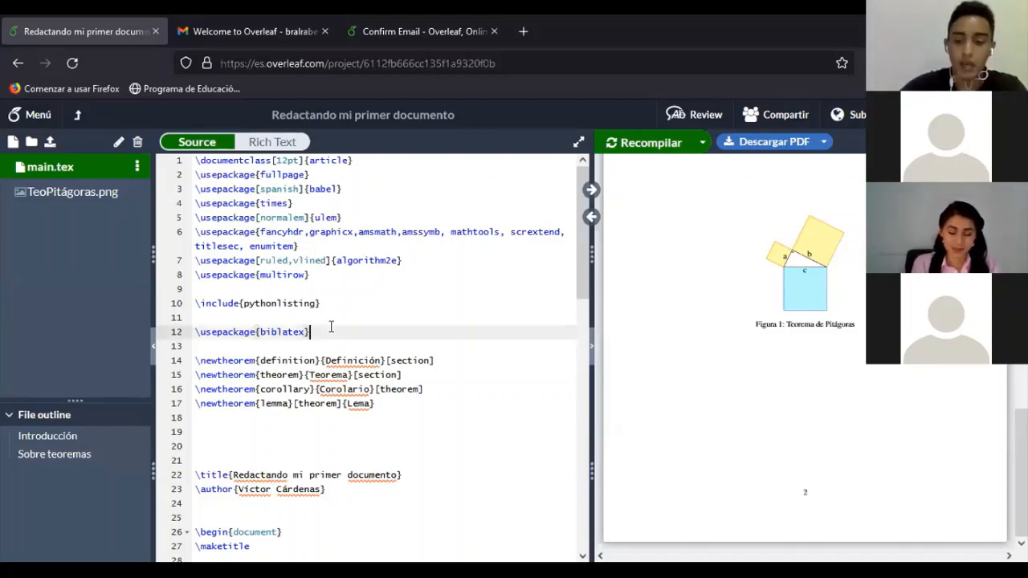
{"action": "key", "text": "Return"}
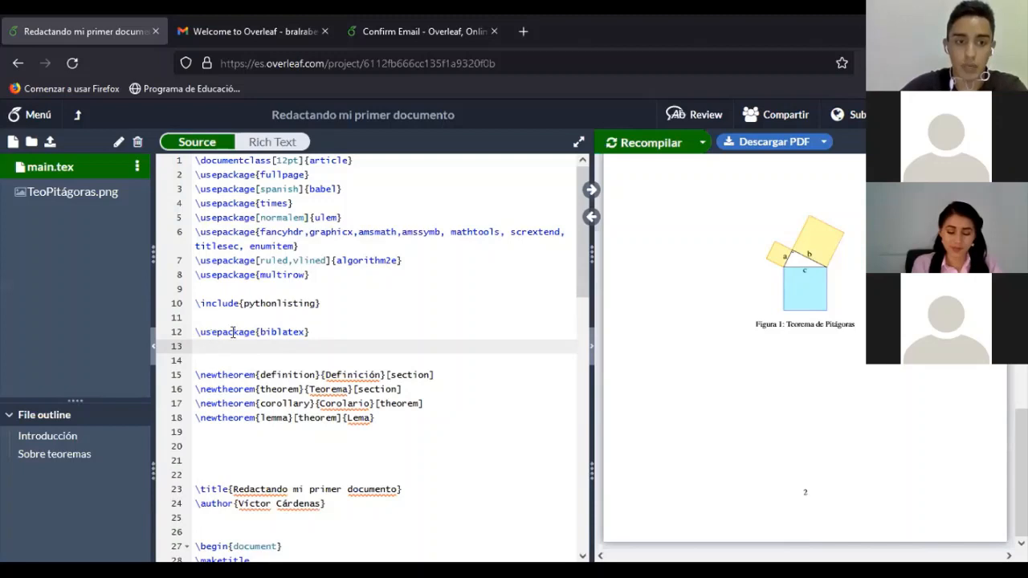
{"action": "left_click", "coordinate": [315, 332]}
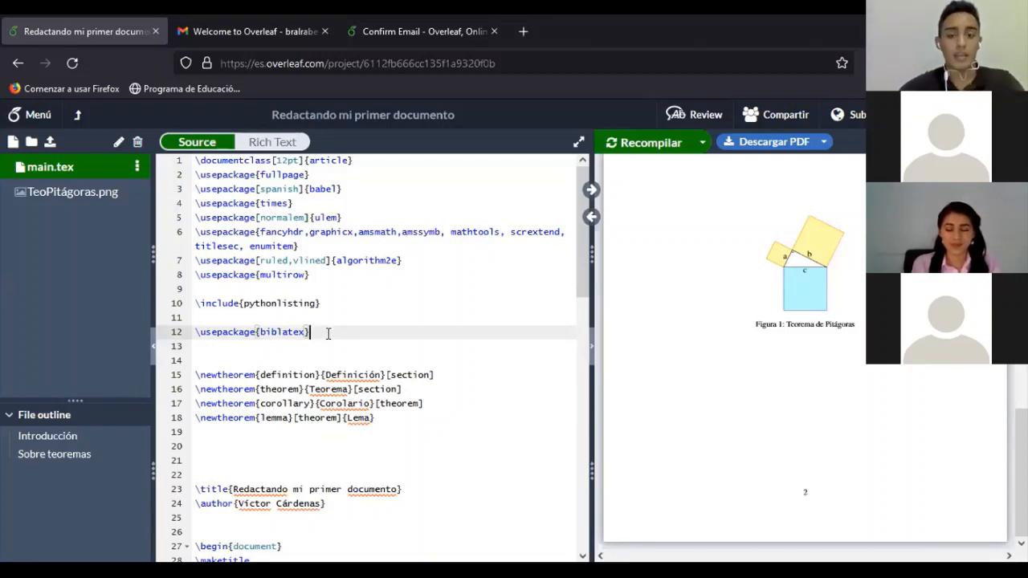
{"action": "key", "text": "Return"}
{"action": "type", "text": "\\add"}
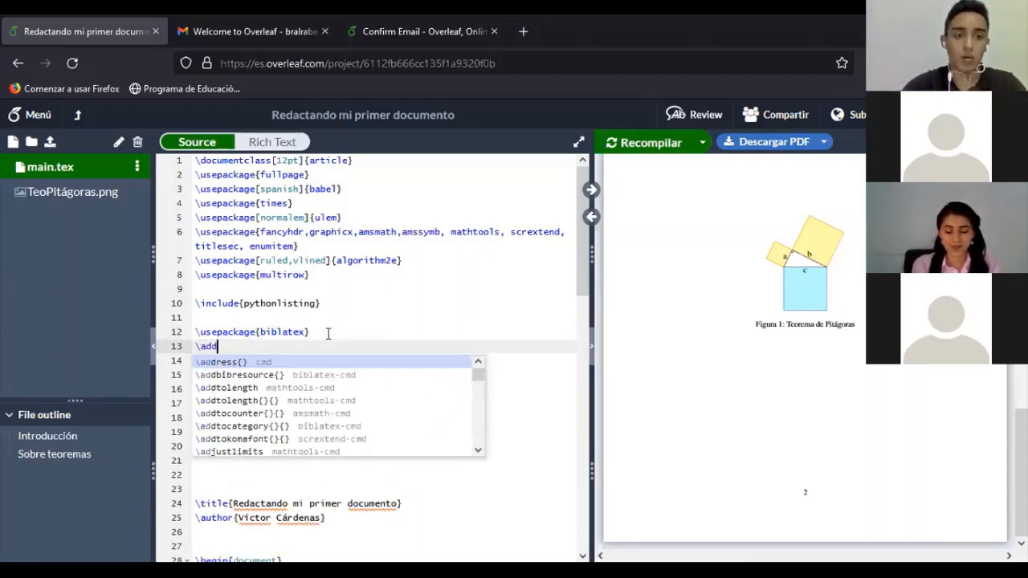
{"action": "left_click", "coordinate": [232, 376]}
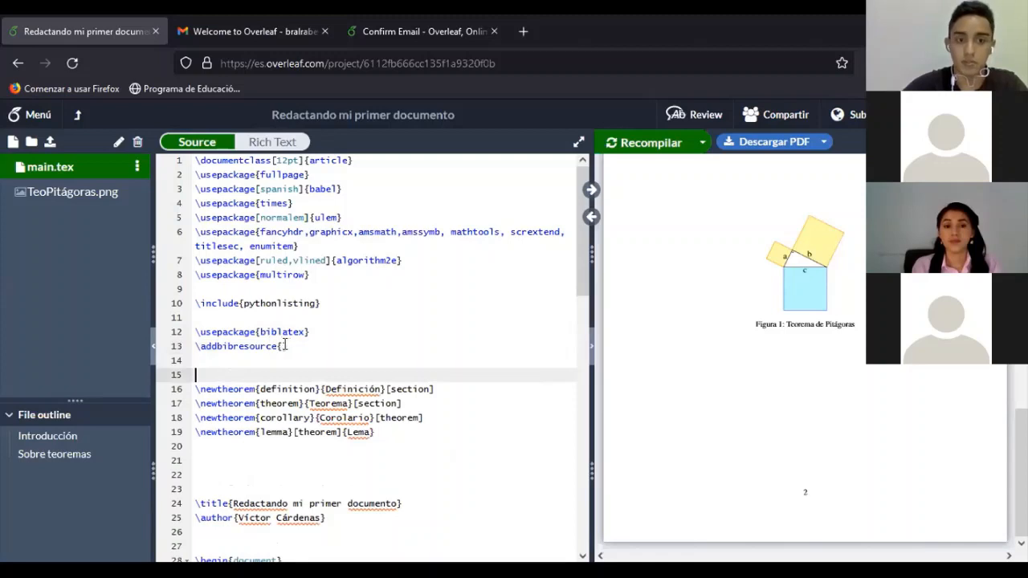
{"action": "left_click", "coordinate": [283, 346]}
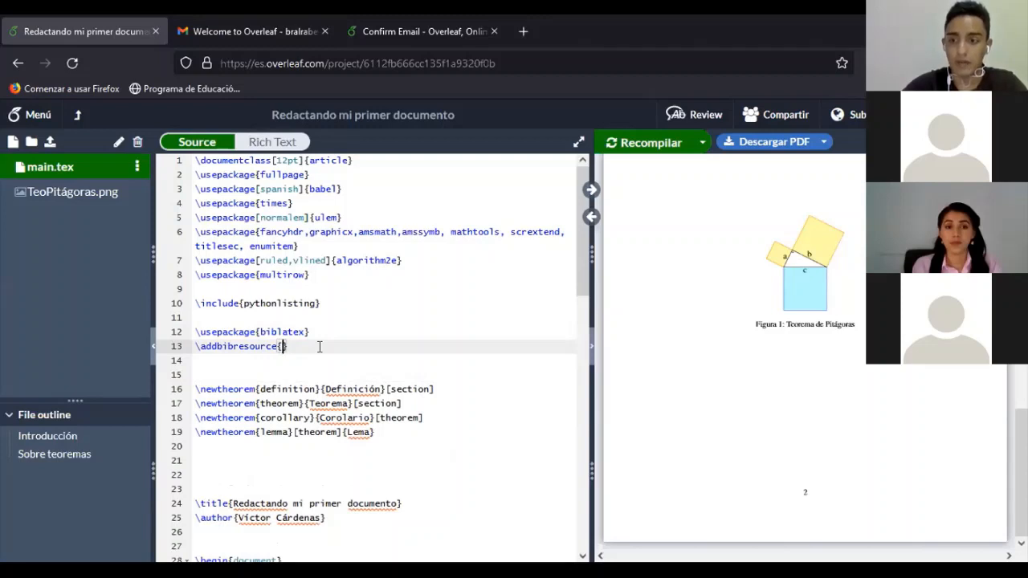
Create a new project file named fuentes.bib
{"action": "left_click", "coordinate": [13, 145]}
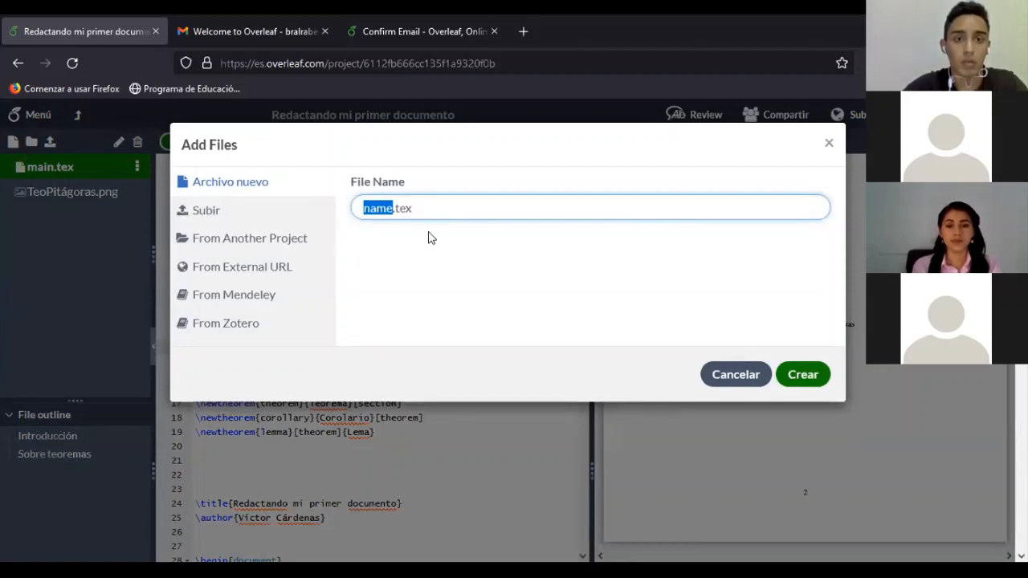
{"action": "left_click", "coordinate": [423, 212]}
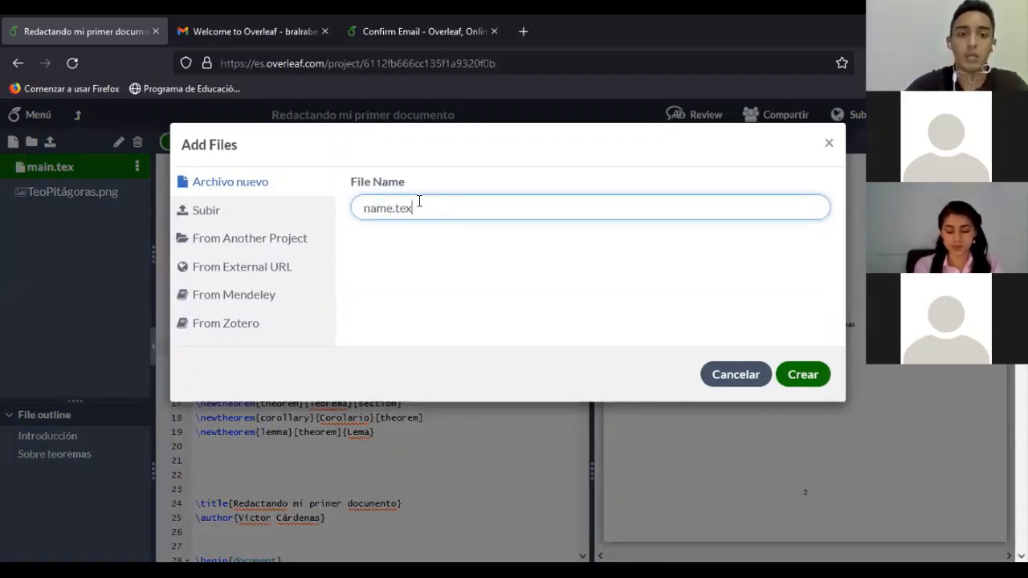
{"action": "key", "text": "BackSpace"}
{"action": "key", "text": "BackSpace"}
{"action": "key", "text": "BackSpace"}
{"action": "key", "text": "BackSpace"}
{"action": "key", "text": "BackSpace"}
{"action": "key", "text": "BackSpace"}
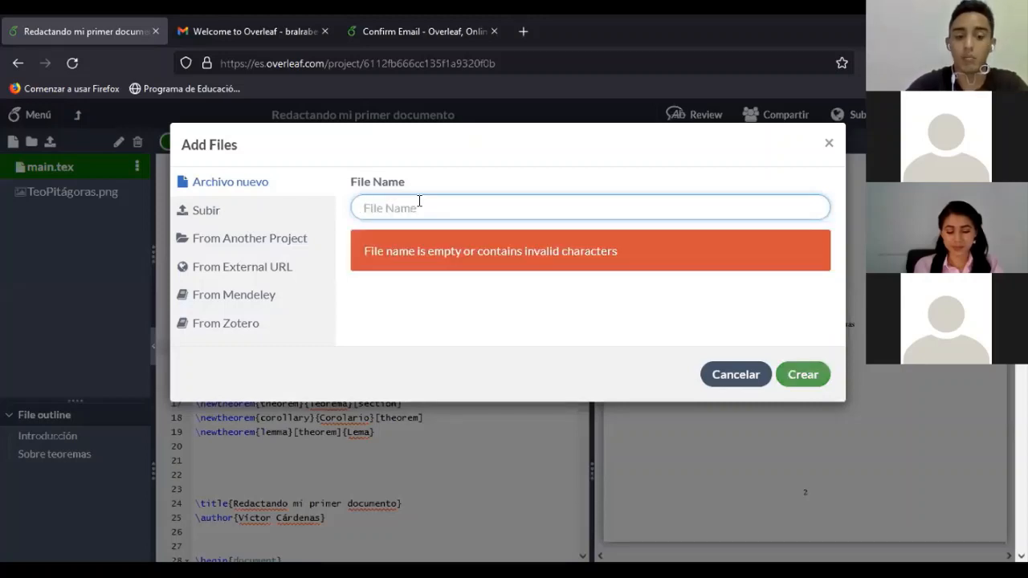
{"action": "type", "text": "B"}
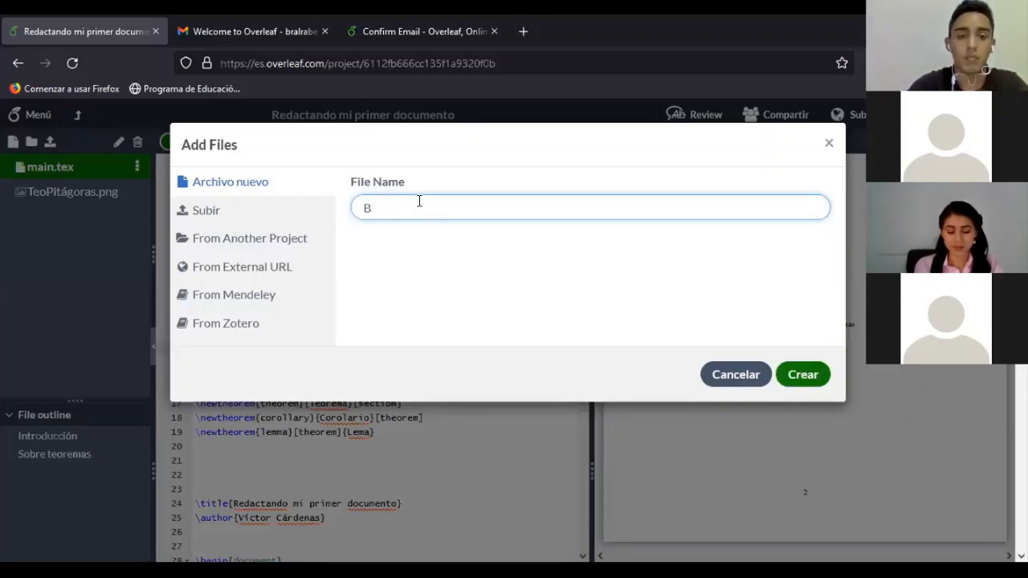
{"action": "key", "text": "BackSpace"}
{"action": "type", "text": "fuente"}
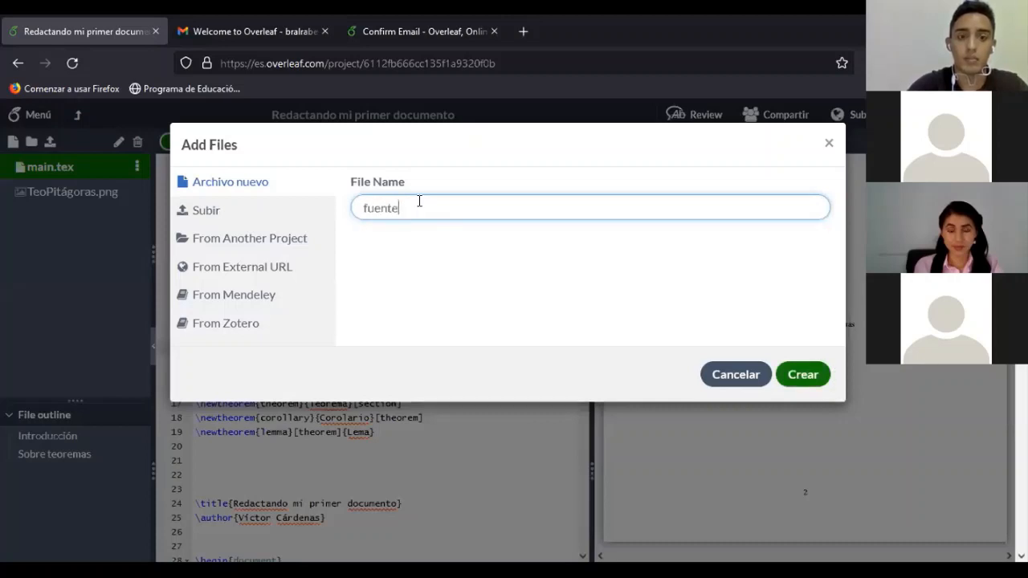
{"action": "type", "text": "s.bib"}
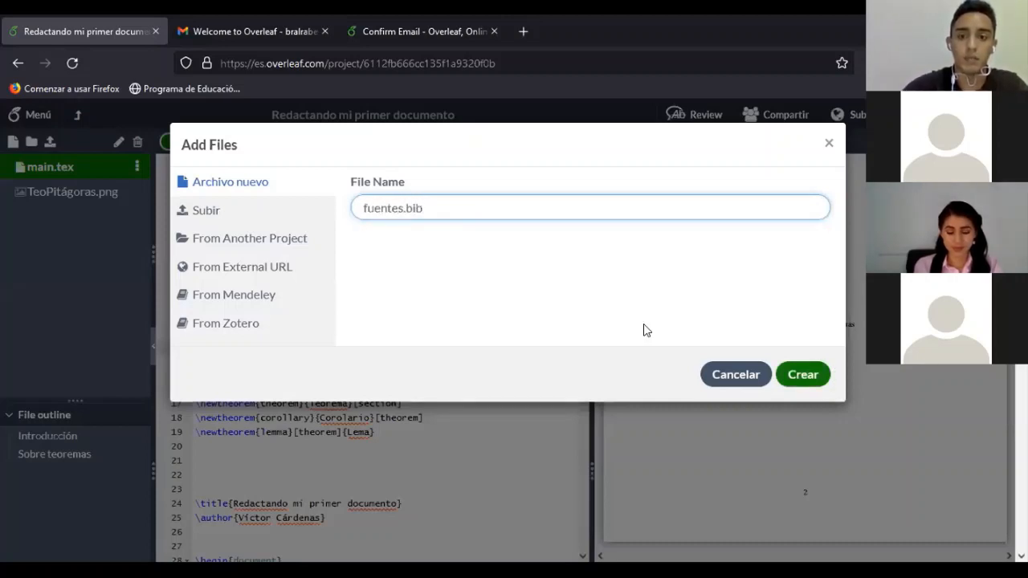
{"action": "left_click", "coordinate": [791, 374]}
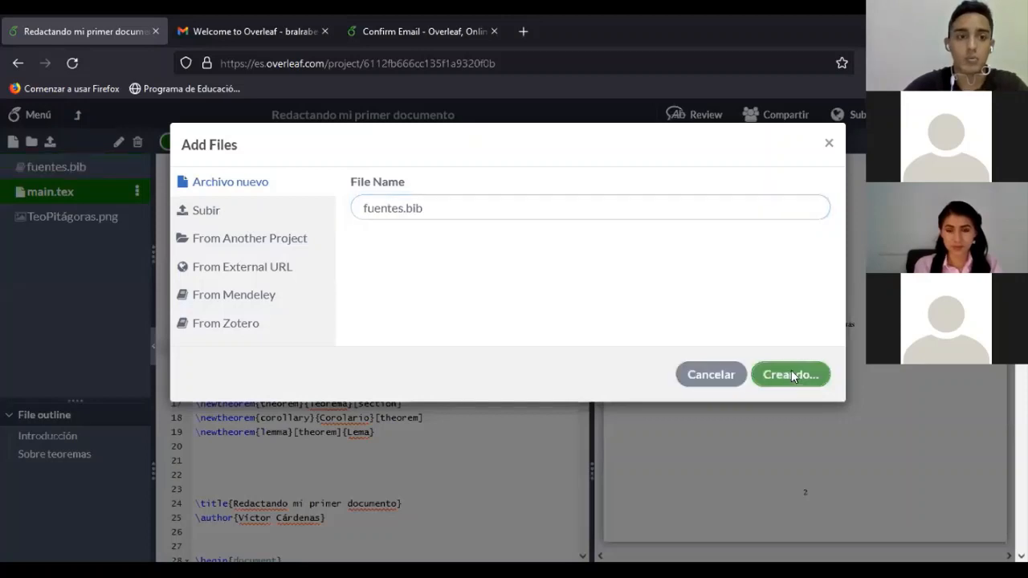
Open the new fuentes.bib file in the editor, checking main.tex in between
{"action": "left_click", "coordinate": [74, 167]}
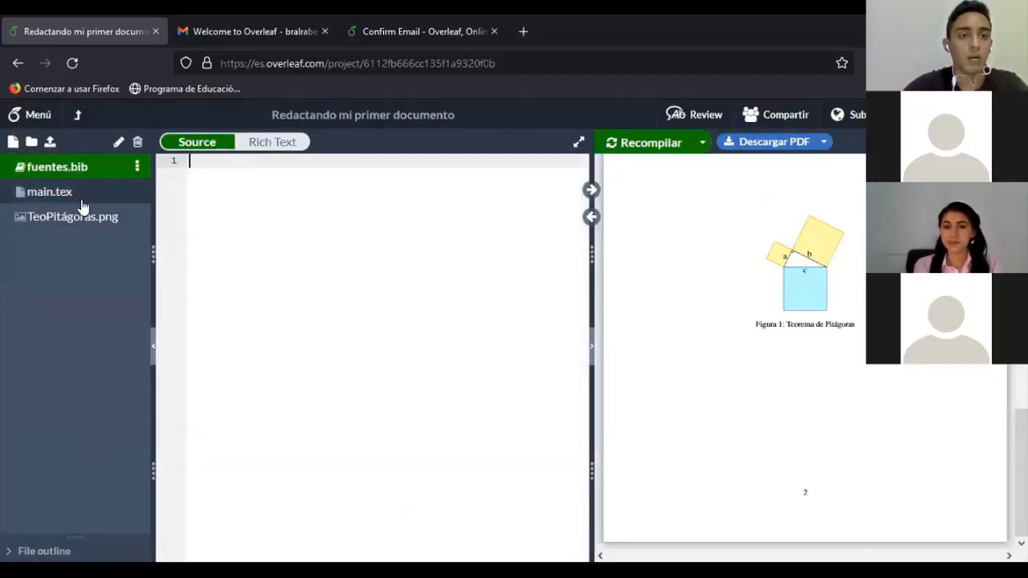
{"action": "left_click", "coordinate": [65, 195]}
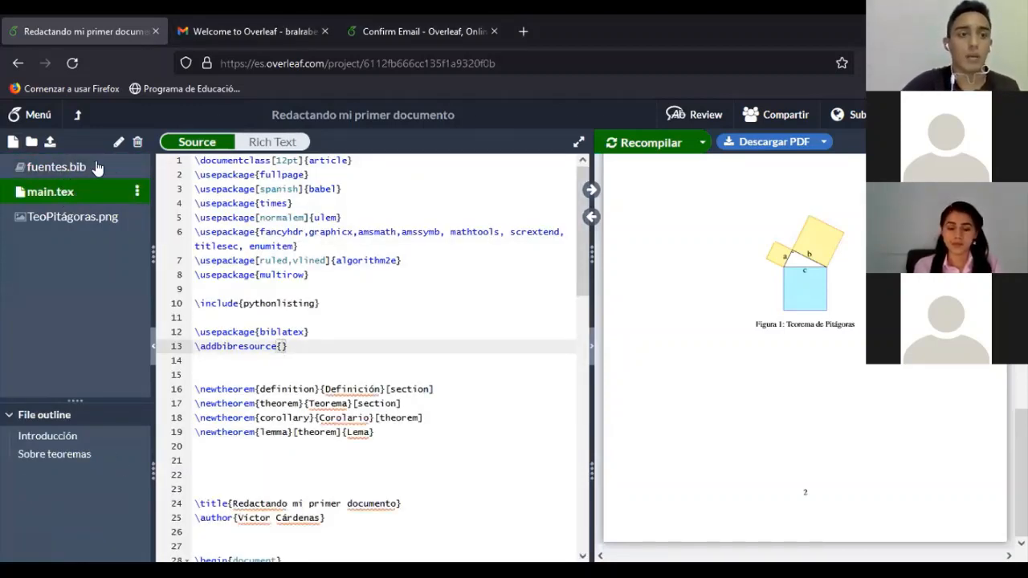
{"action": "left_click", "coordinate": [68, 164]}
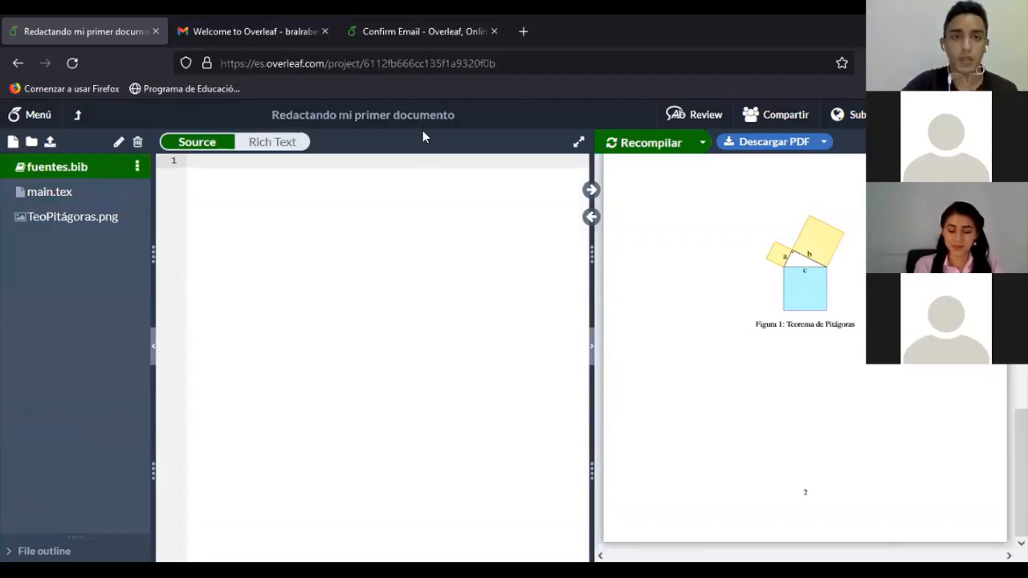
Search the web for "google academico" in a new browser tab and go to the Google Académico site
{"action": "left_click", "coordinate": [523, 31]}
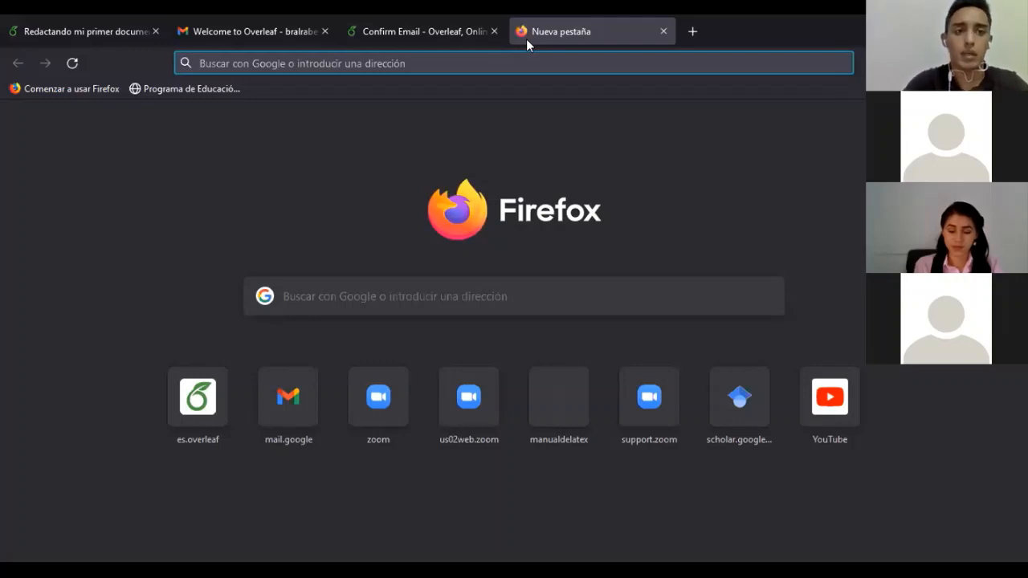
{"action": "type", "text": "g"}
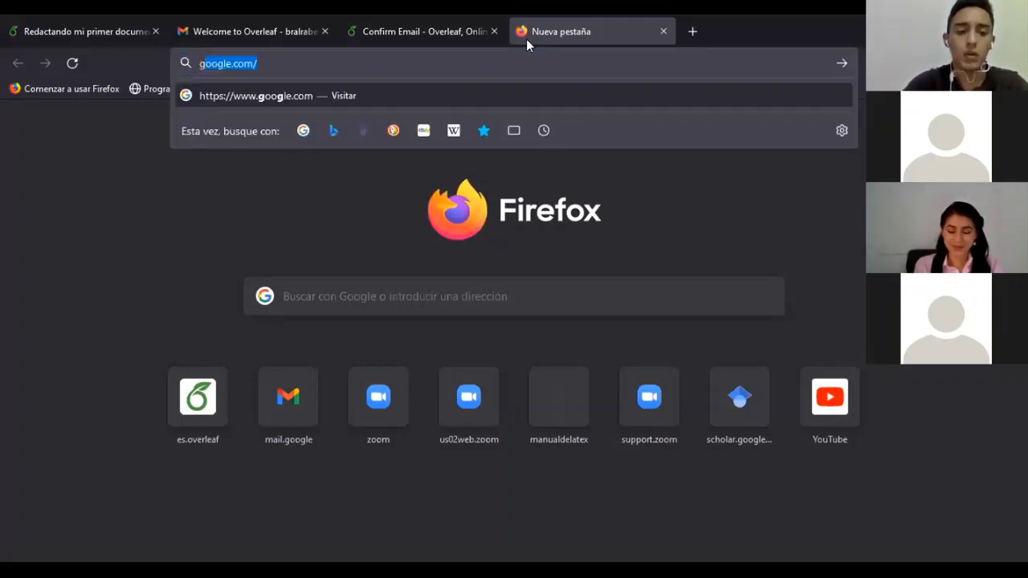
{"action": "type", "text": "oogle academico"}
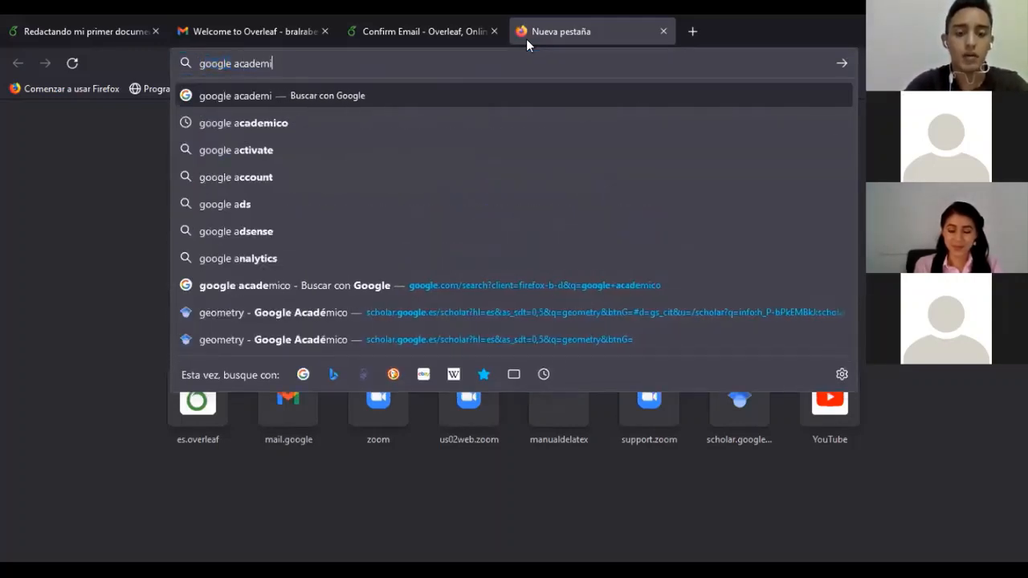
{"action": "key", "text": "Return"}
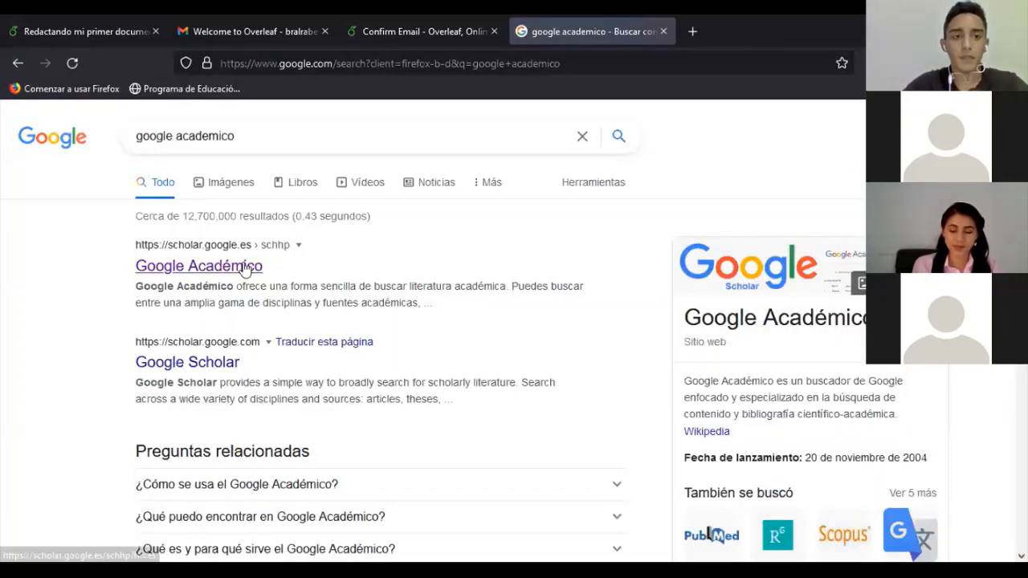
{"action": "left_click", "coordinate": [255, 267]}
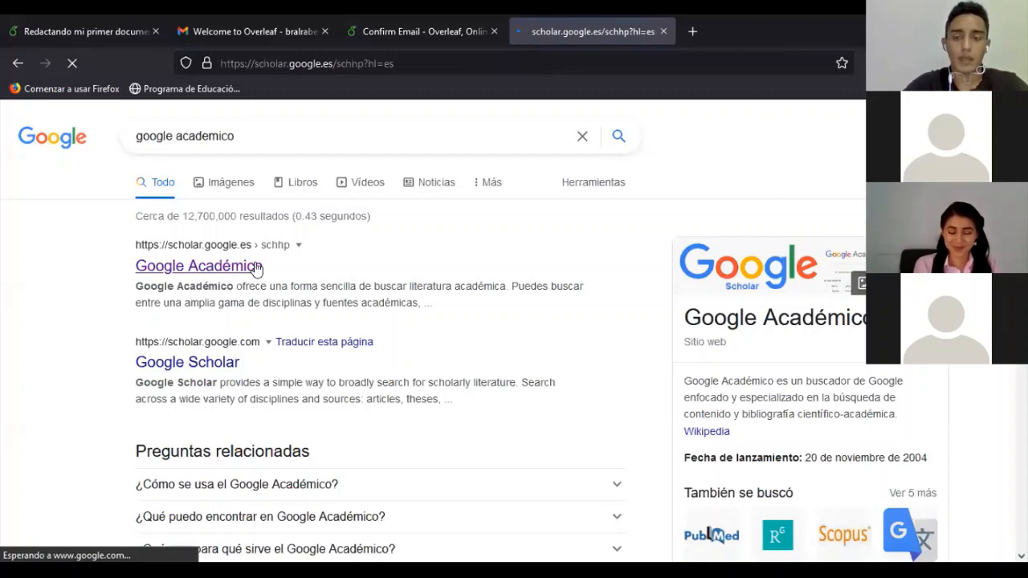
Search Google Académico for "geometry" and look through the results
{"action": "left_click", "coordinate": [437, 260]}
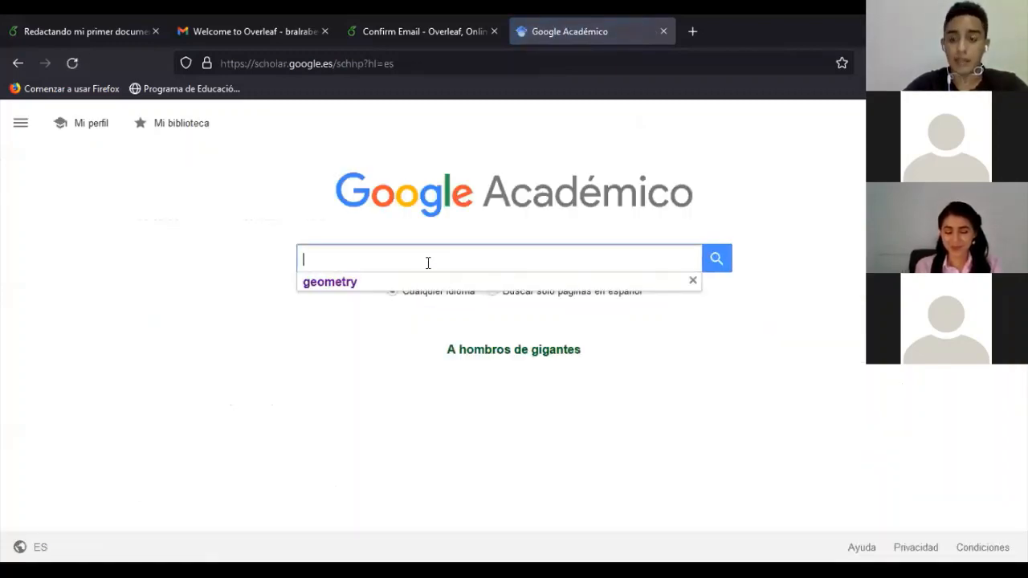
{"action": "left_click", "coordinate": [349, 282]}
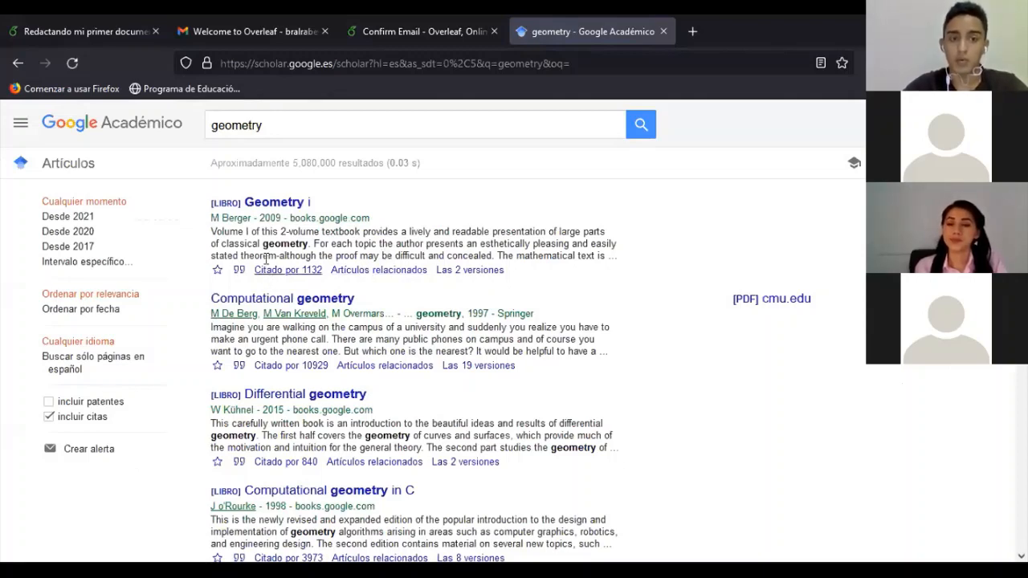
{"action": "scroll", "coordinate": [410, 285], "scroll_direction": "down", "scroll_amount": 5}
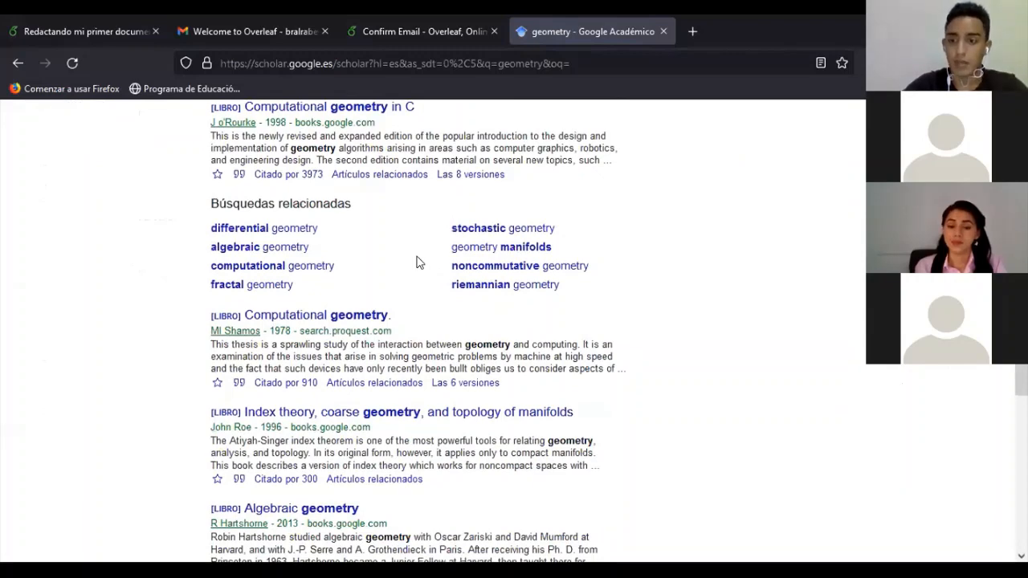
{"action": "scroll", "coordinate": [394, 291], "scroll_direction": "up", "scroll_amount": 5}
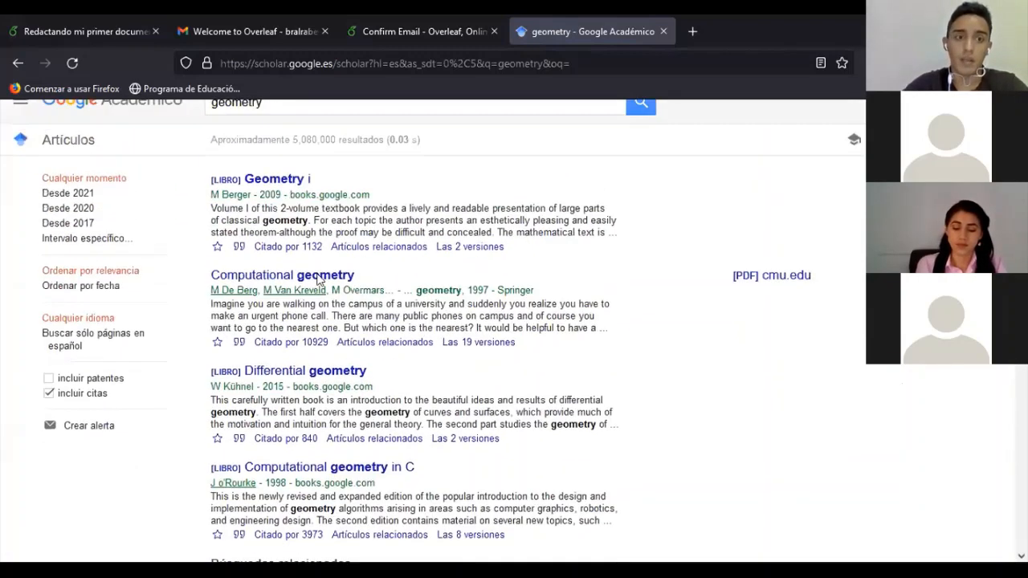
Open the BibTeX citation of the 2009 book "Geometry i" from the search results
{"action": "left_click", "coordinate": [239, 270]}
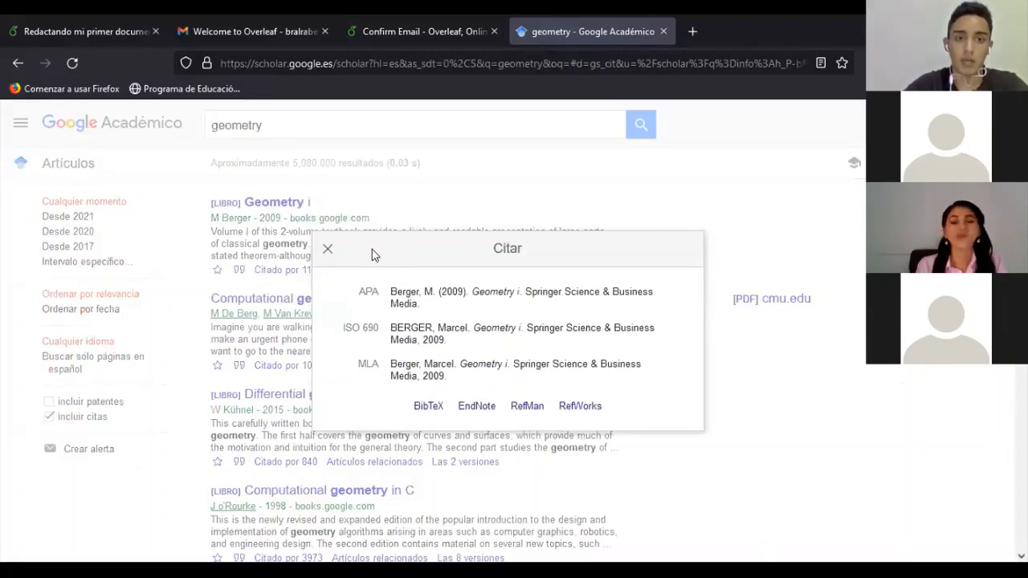
{"action": "left_click", "coordinate": [327, 251]}
{"action": "left_click", "coordinate": [239, 269]}
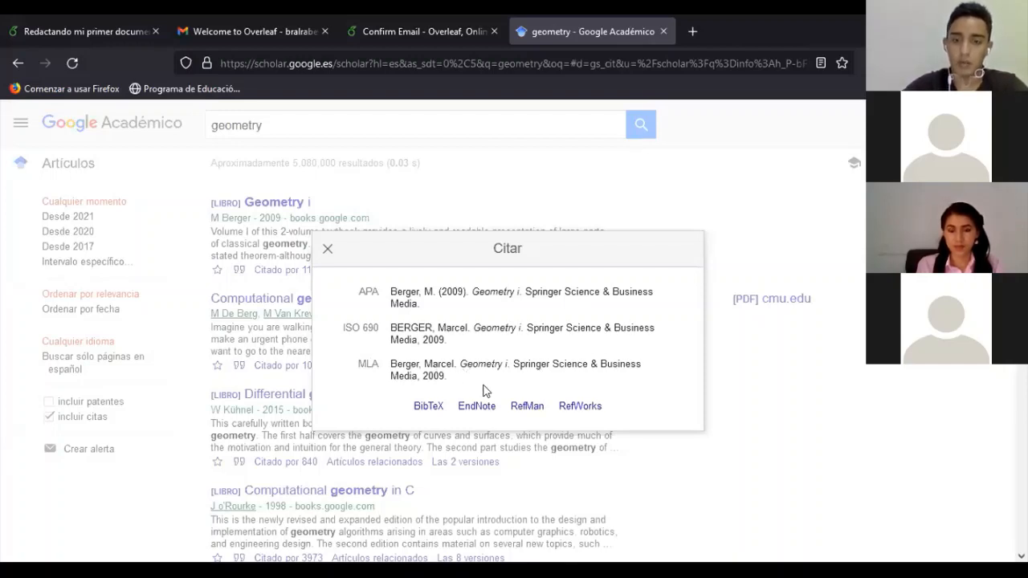
{"action": "left_click", "coordinate": [432, 408]}
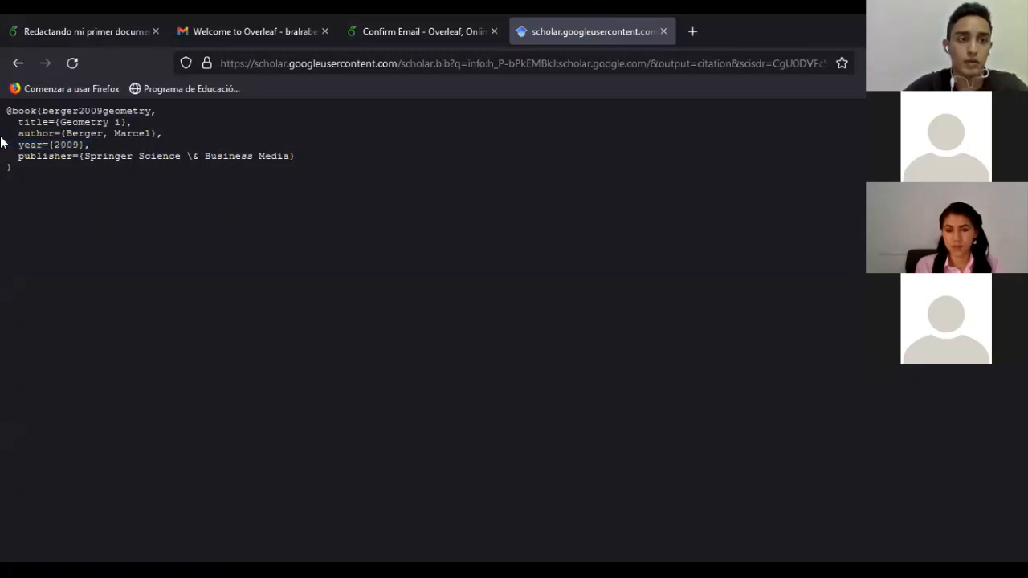
{"action": "left_click_drag", "start_coordinate": [3, 166], "coordinate": [2, 116]}
{"action": "key", "text": "ctrl+c"}
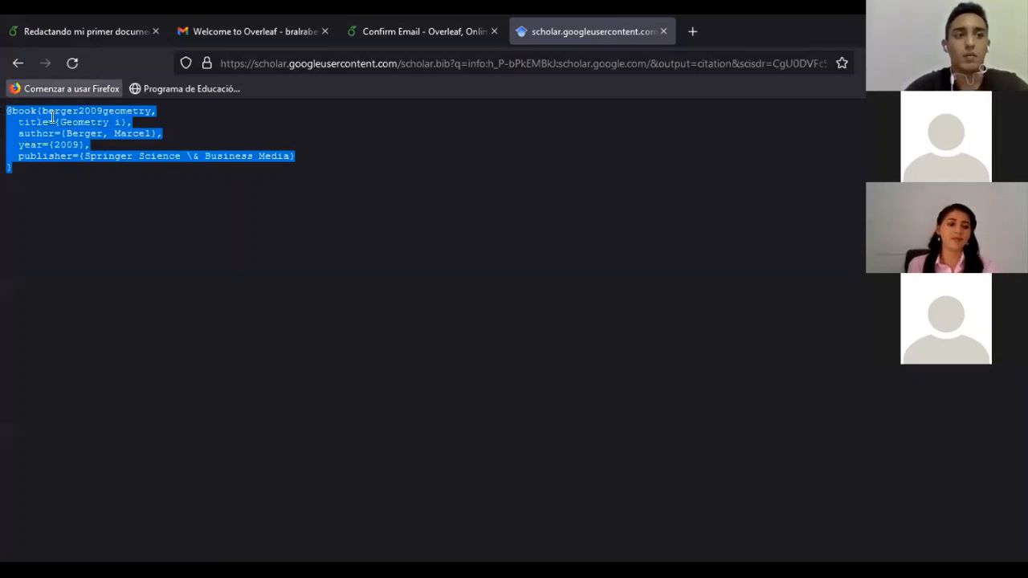
{"action": "left_click", "coordinate": [86, 27]}
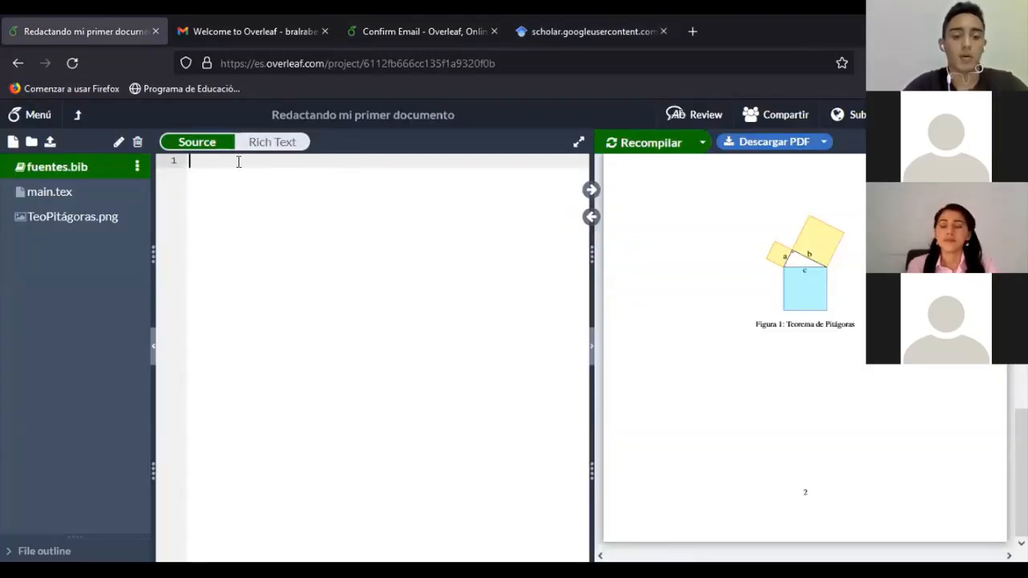
{"action": "key", "text": "ctrl+v"}
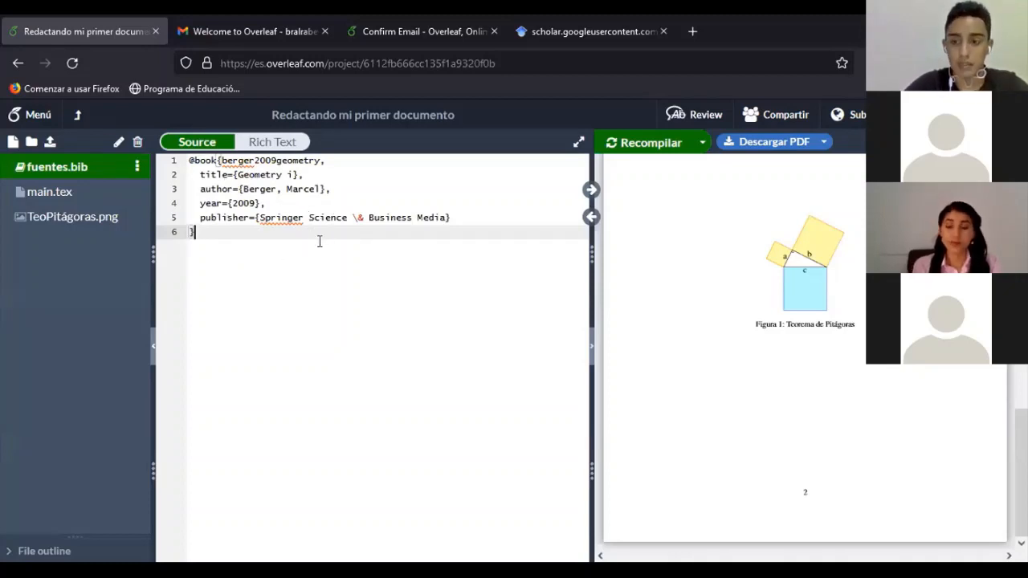
Enter fuentes.bib as the file inside the \addbibresource{} braces in main.tex
{"action": "left_click", "coordinate": [98, 198]}
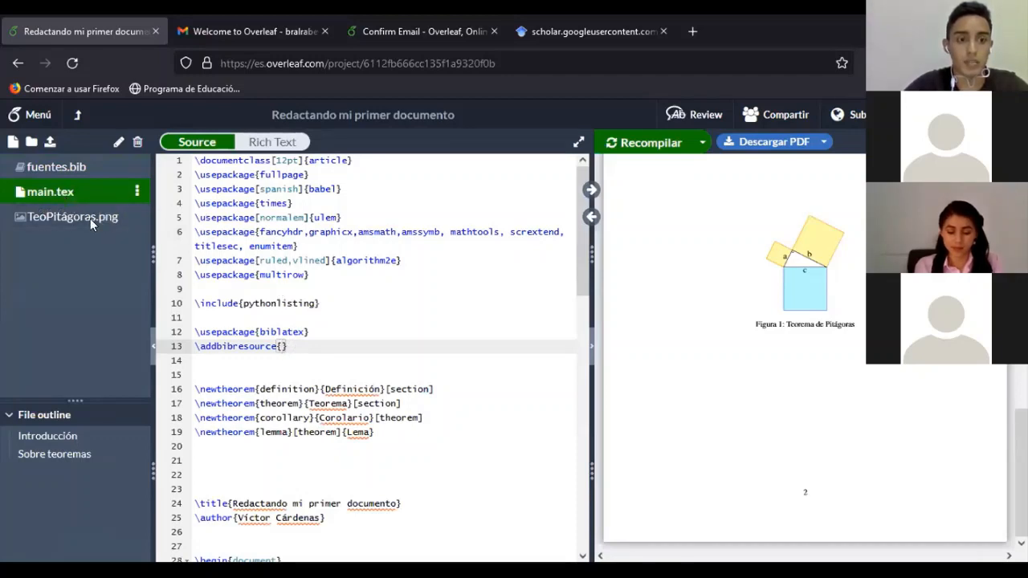
{"action": "type", "text": "fuentes"}
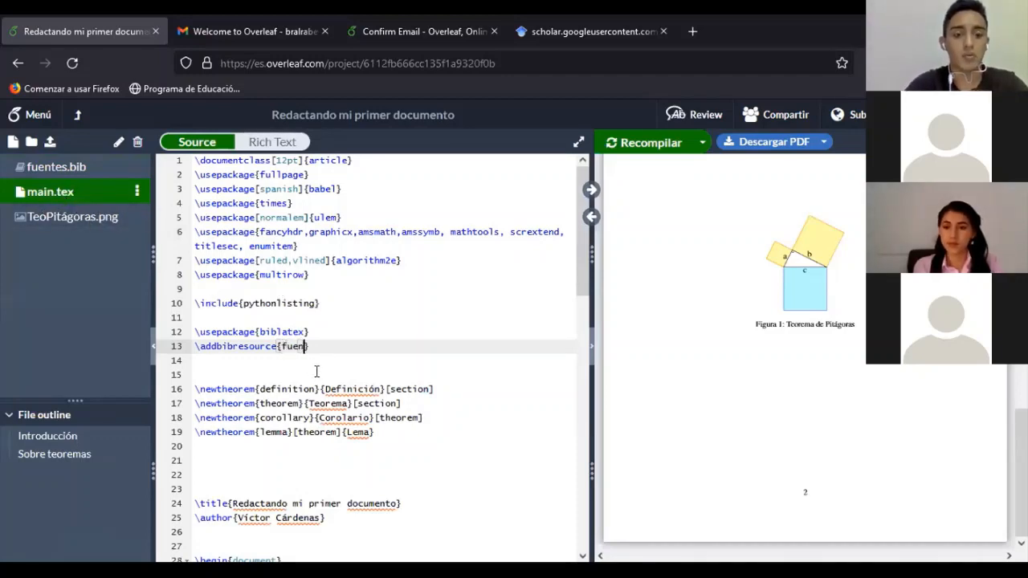
{"action": "type", "text": ".bib"}
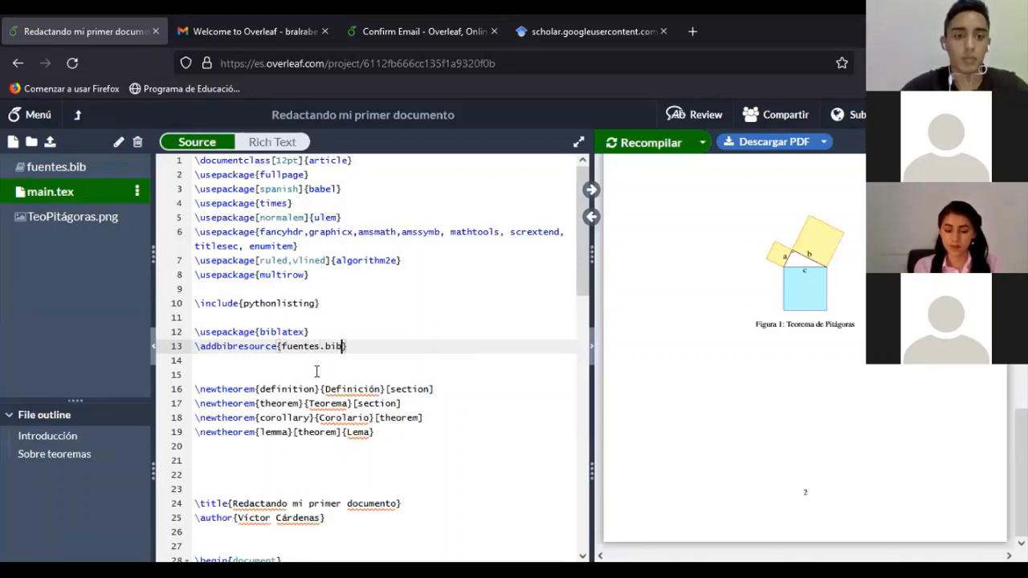
{"action": "key", "text": "Down"}
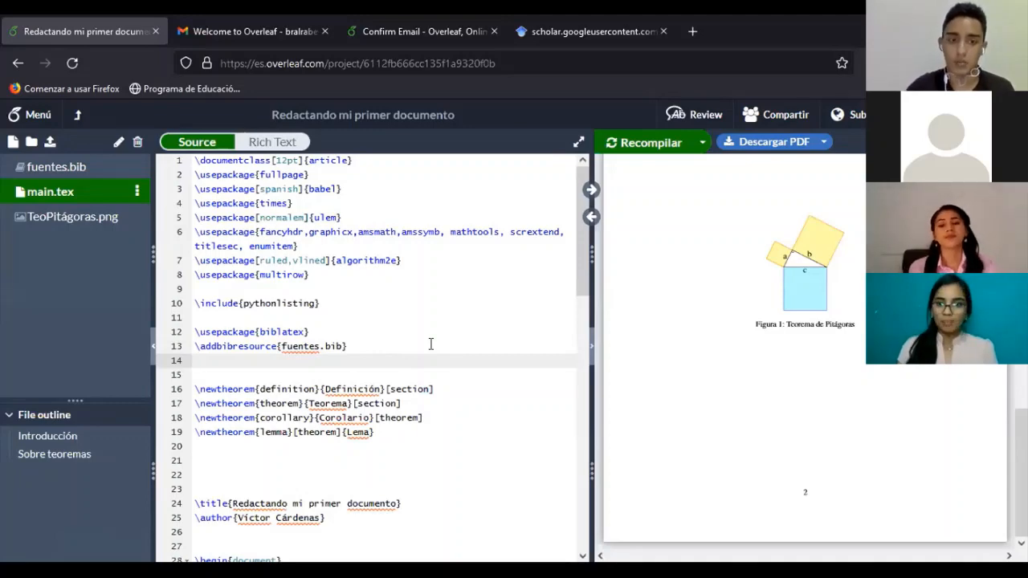
Insert \cite{berger2009geometry} followed by a space between "catetos." and "Es equivalente" in the Pythagorean theorem text
{"action": "scroll", "coordinate": [436, 346], "scroll_direction": "down", "scroll_amount": 5}
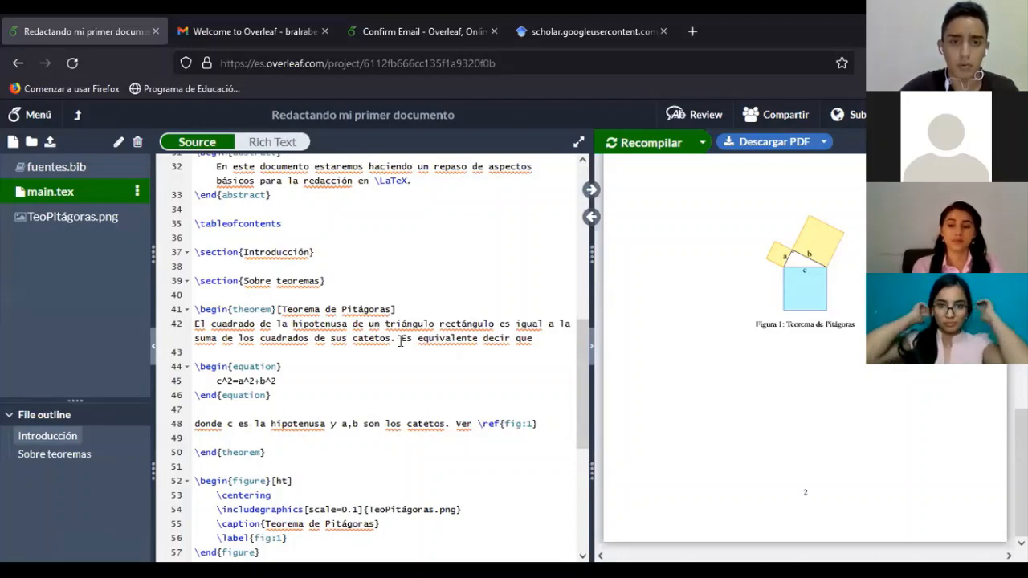
{"action": "left_click_drag", "start_coordinate": [402, 340], "coordinate": [405, 342]}
{"action": "double_click", "coordinate": [405, 340]}
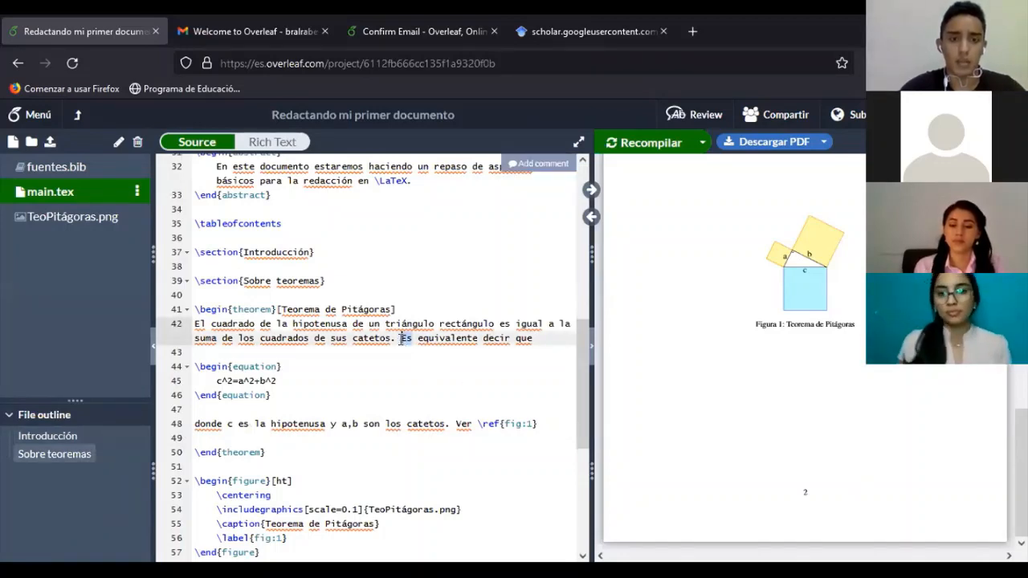
{"action": "left_click", "coordinate": [401, 338]}
{"action": "type", "text": "\\citee"}
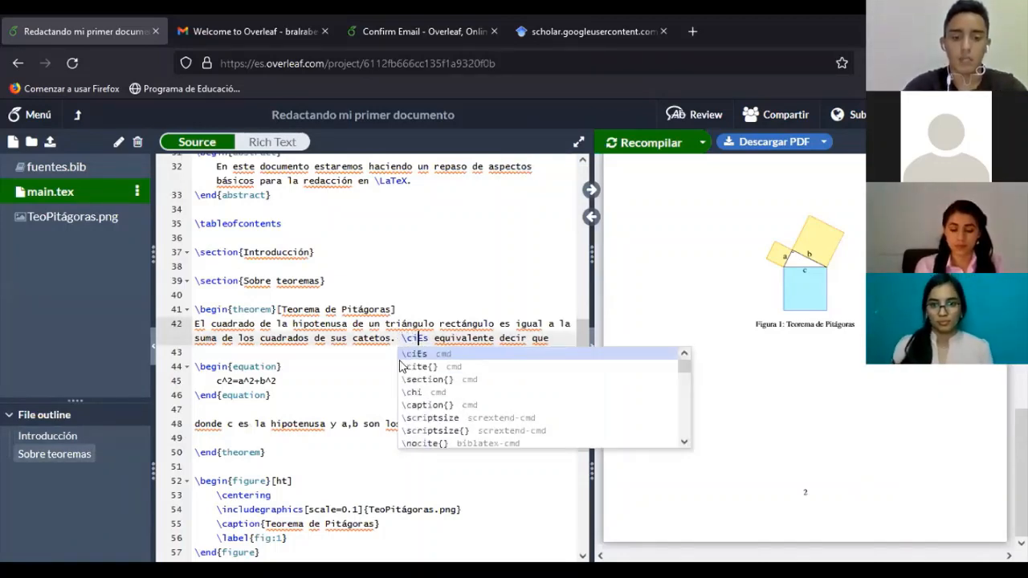
{"action": "key", "text": "BackSpace"}
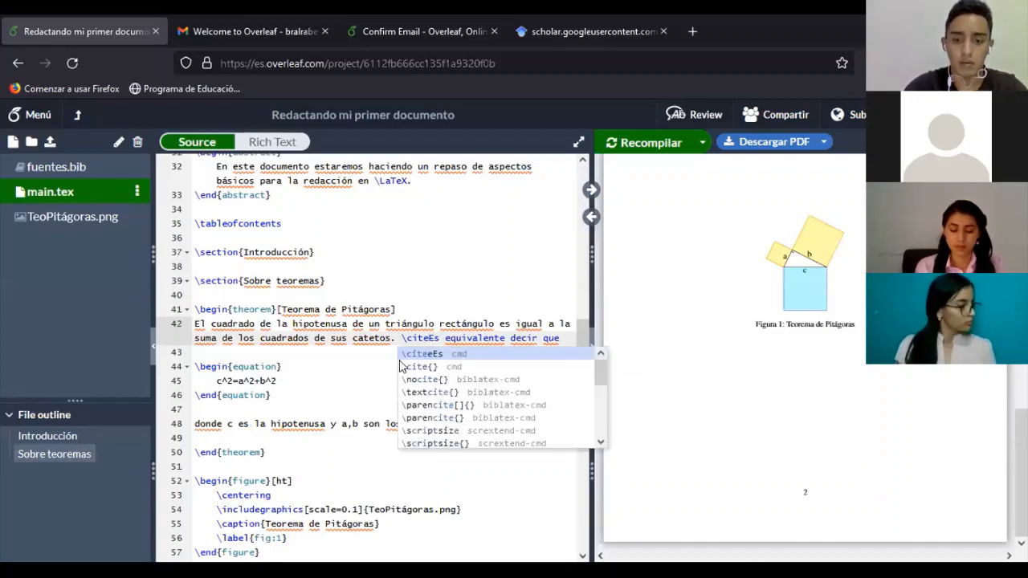
{"action": "type", "text": "{"}
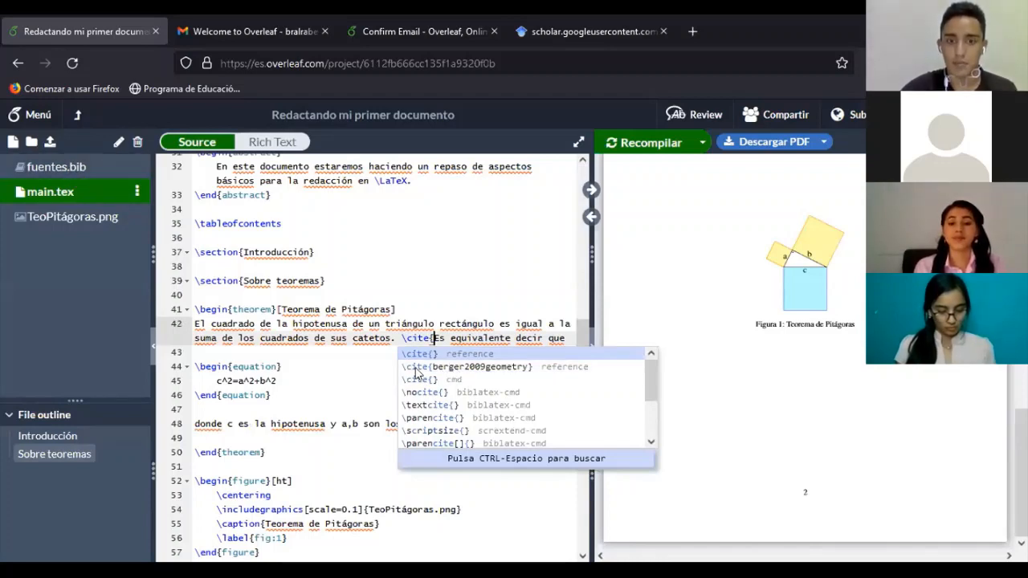
{"action": "left_click", "coordinate": [502, 368]}
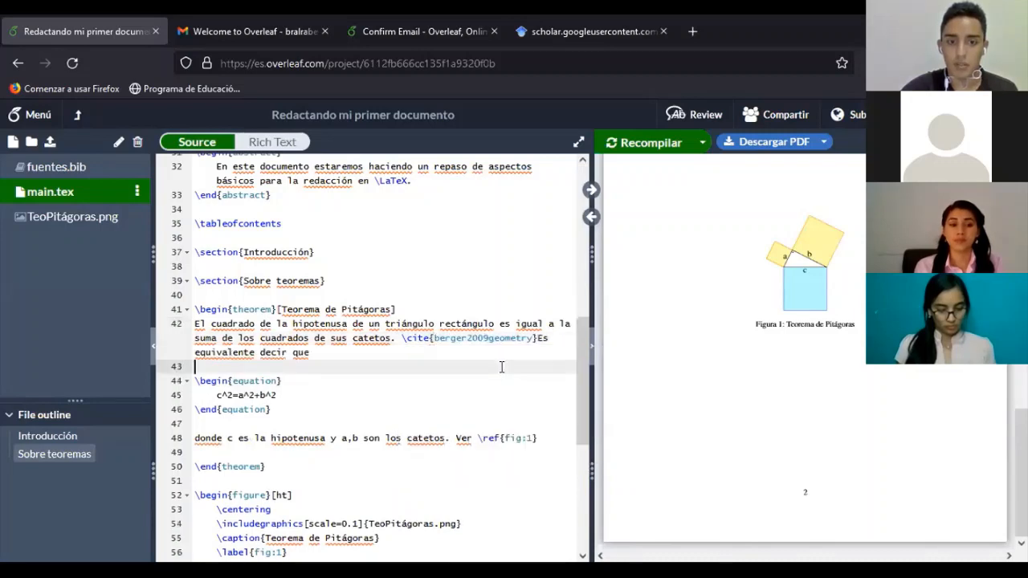
{"action": "left_click", "coordinate": [536, 339]}
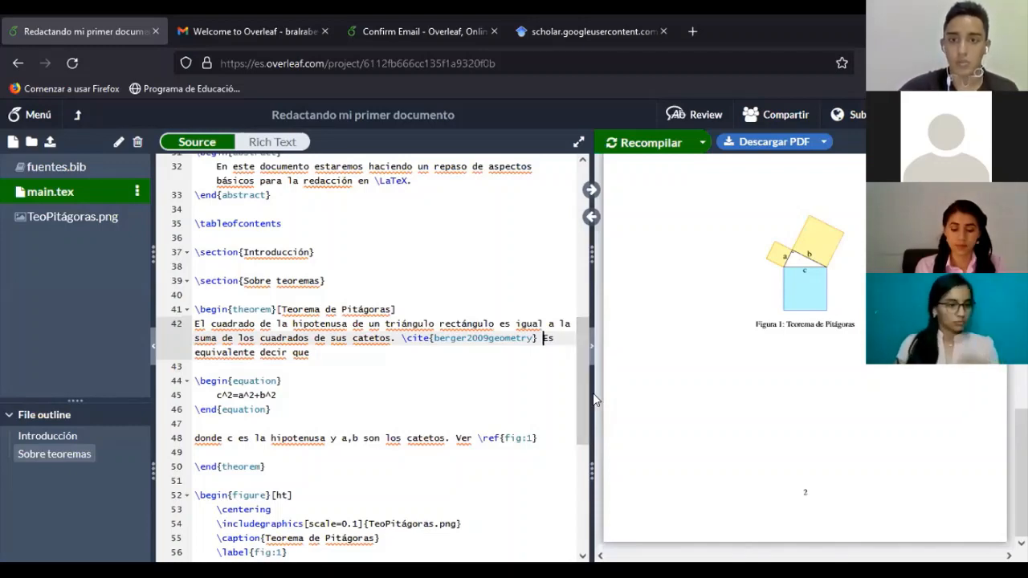
Recompile the document and review the citation, table and figure in the PDF output
{"action": "scroll", "coordinate": [667, 378], "scroll_direction": "up", "scroll_amount": 3}
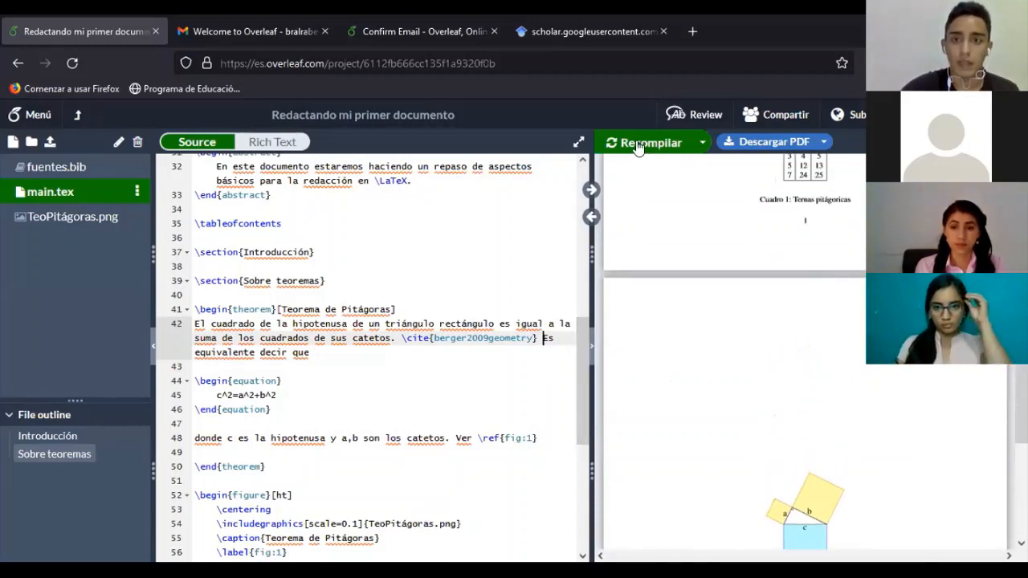
{"action": "left_click", "coordinate": [650, 144]}
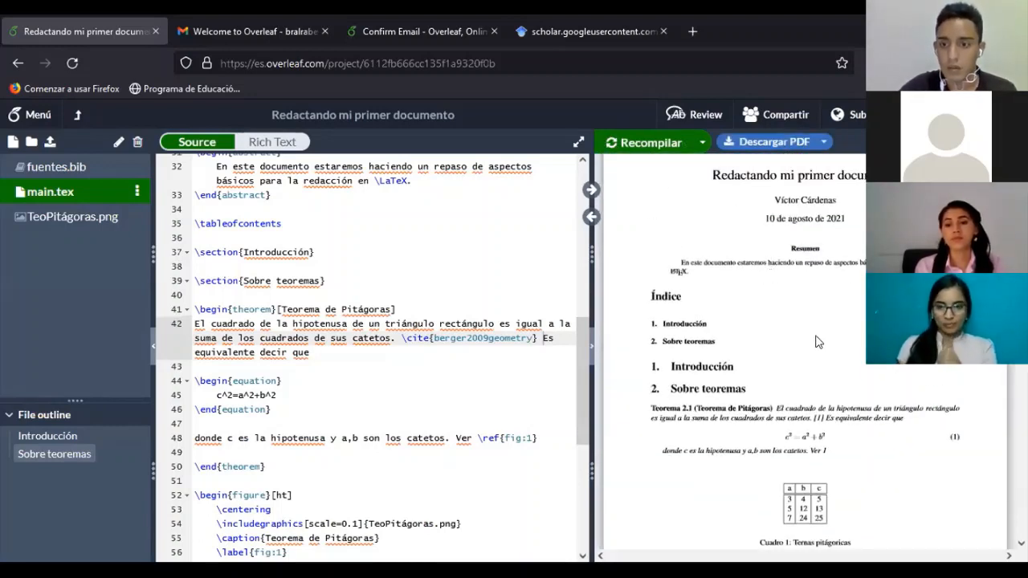
{"action": "scroll", "coordinate": [832, 406], "scroll_direction": "down", "scroll_amount": 2}
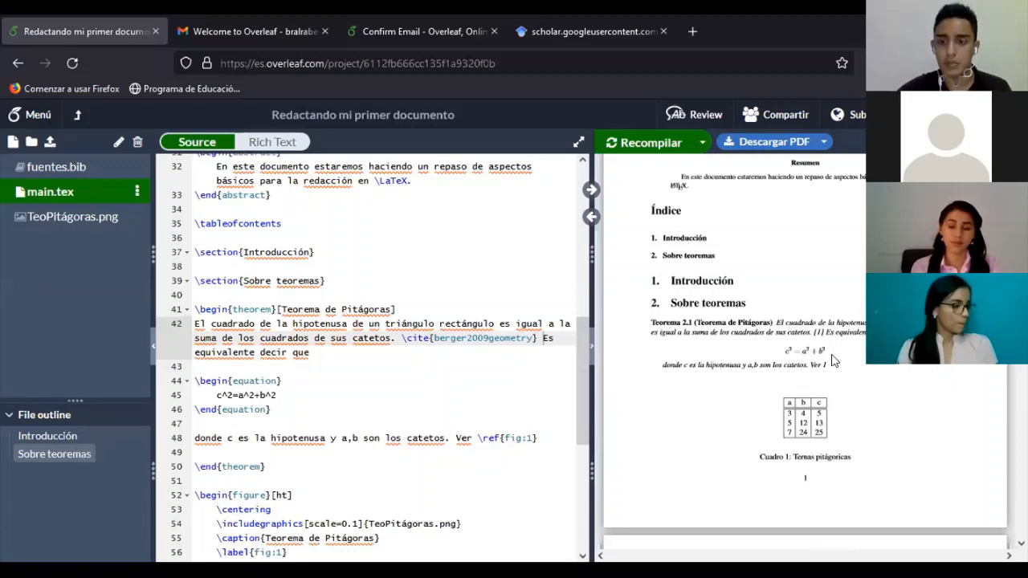
{"action": "scroll", "coordinate": [852, 362], "scroll_direction": "down", "scroll_amount": 5}
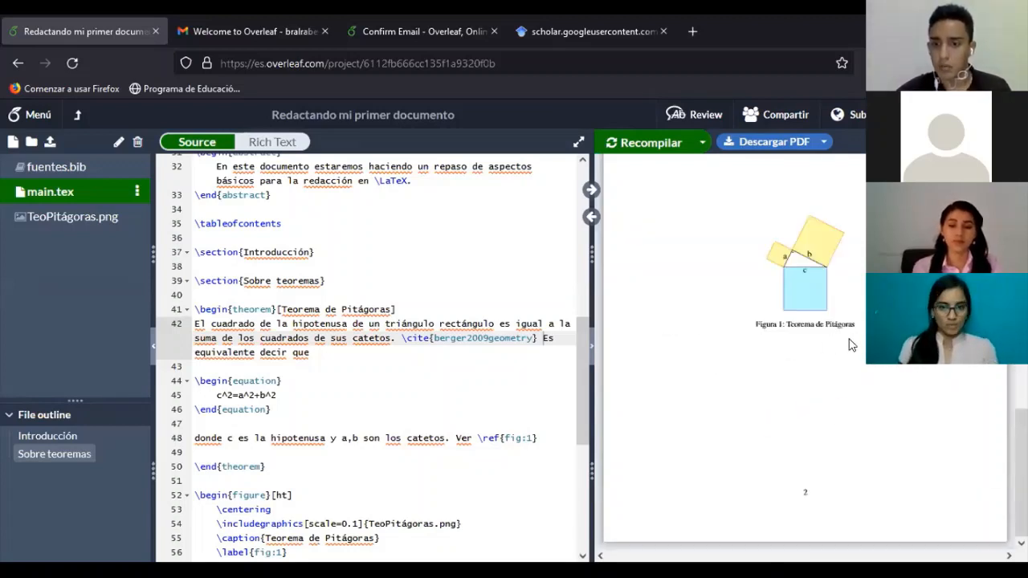
{"action": "scroll", "coordinate": [842, 347], "scroll_direction": "up", "scroll_amount": 5}
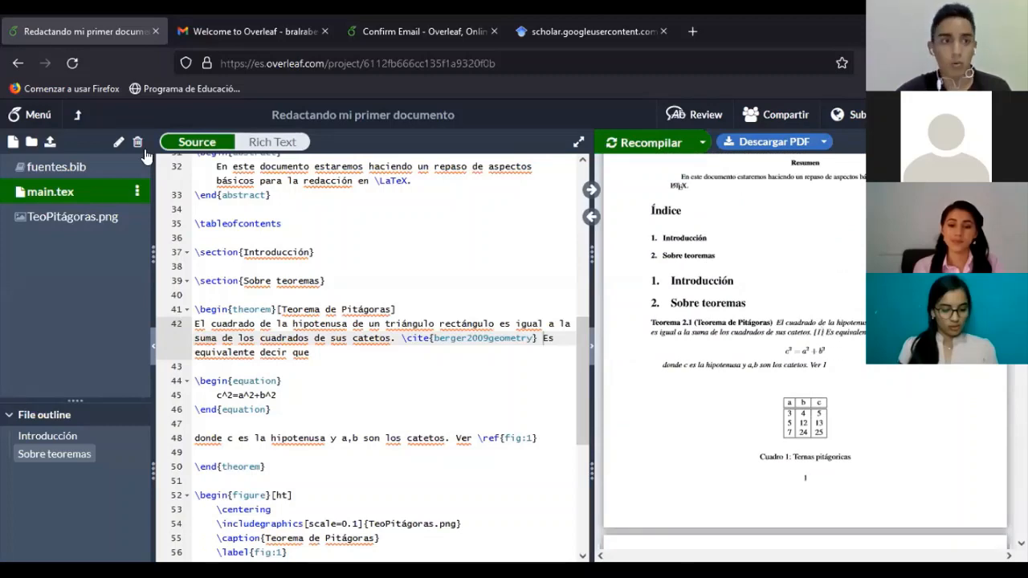
Insert the \printbibliography command in main.tex on its own line between \end{table} and \end{document}
{"action": "left_click", "coordinate": [70, 165]}
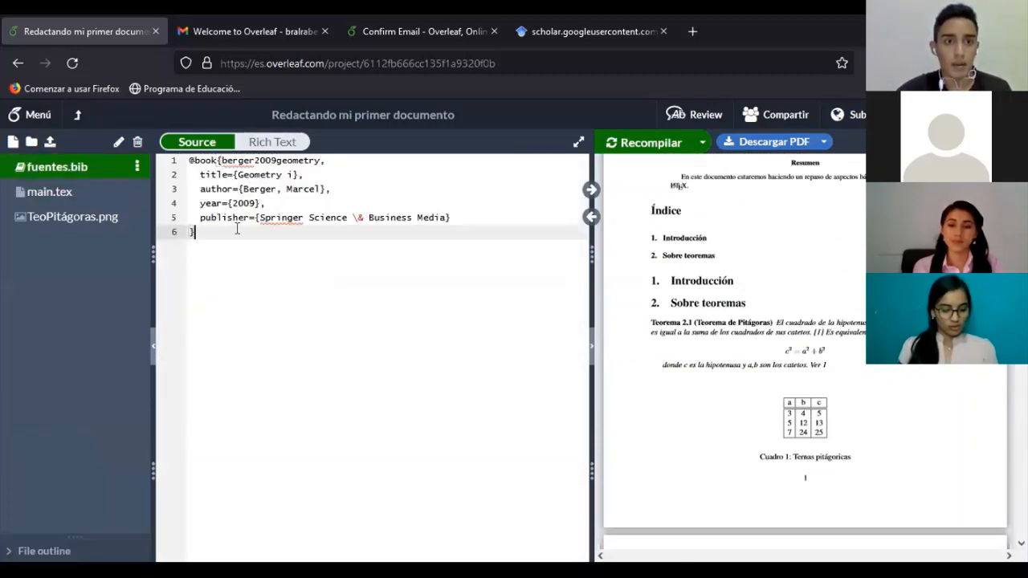
{"action": "left_click", "coordinate": [72, 192]}
{"action": "scroll", "coordinate": [237, 344], "scroll_direction": "down", "scroll_amount": 10}
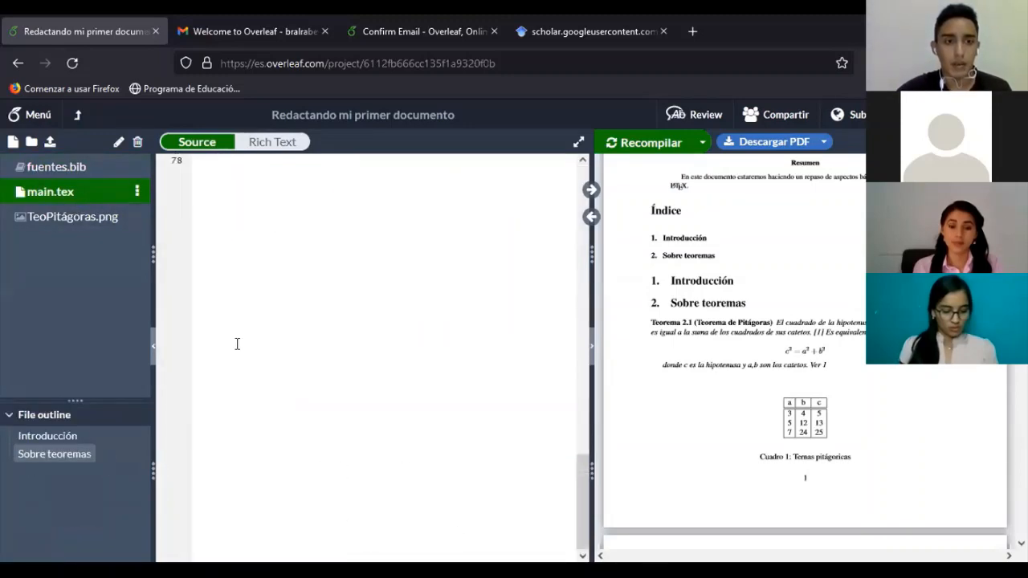
{"action": "scroll", "coordinate": [241, 344], "scroll_direction": "up", "scroll_amount": 3}
{"action": "left_click", "coordinate": [242, 342]}
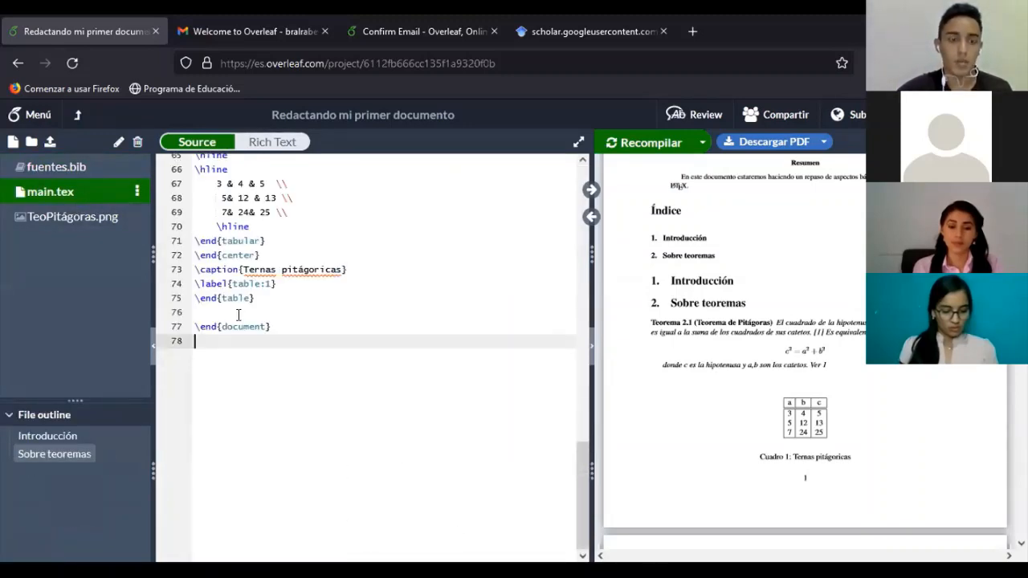
{"action": "left_click", "coordinate": [232, 311]}
{"action": "key", "text": "Return"}
{"action": "key", "text": "Return"}
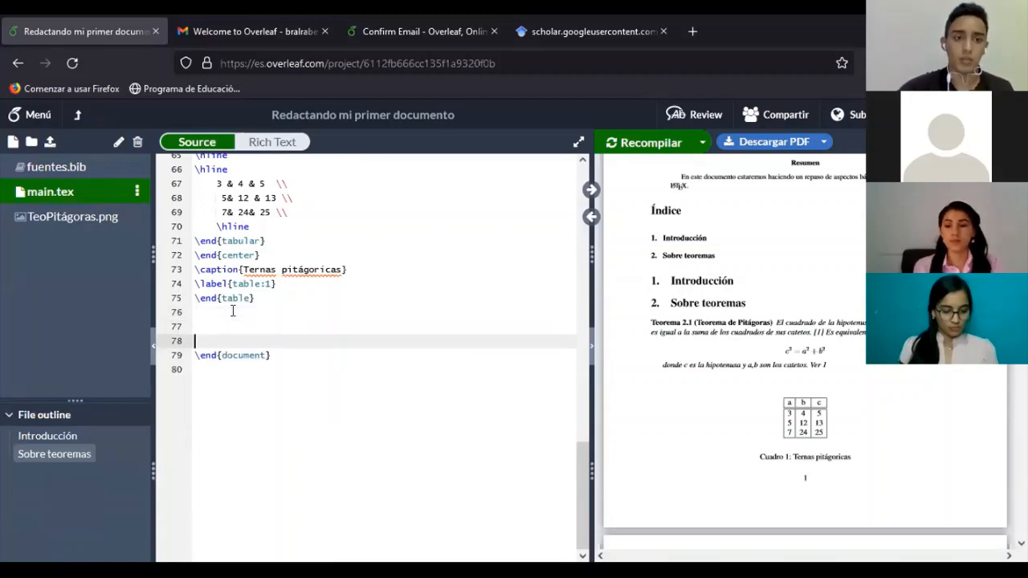
{"action": "left_click", "coordinate": [226, 325]}
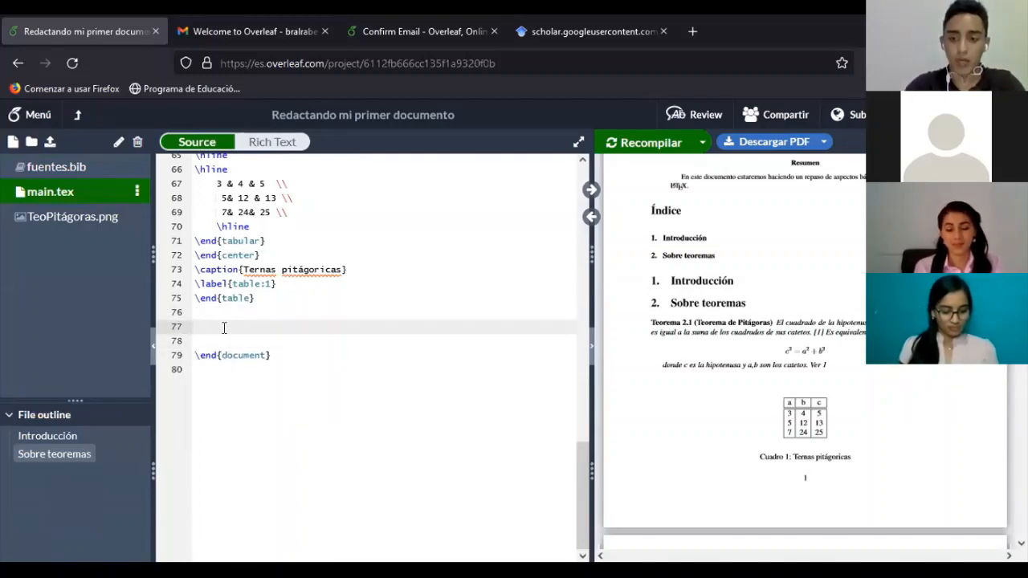
{"action": "type", "text": "\\prin"}
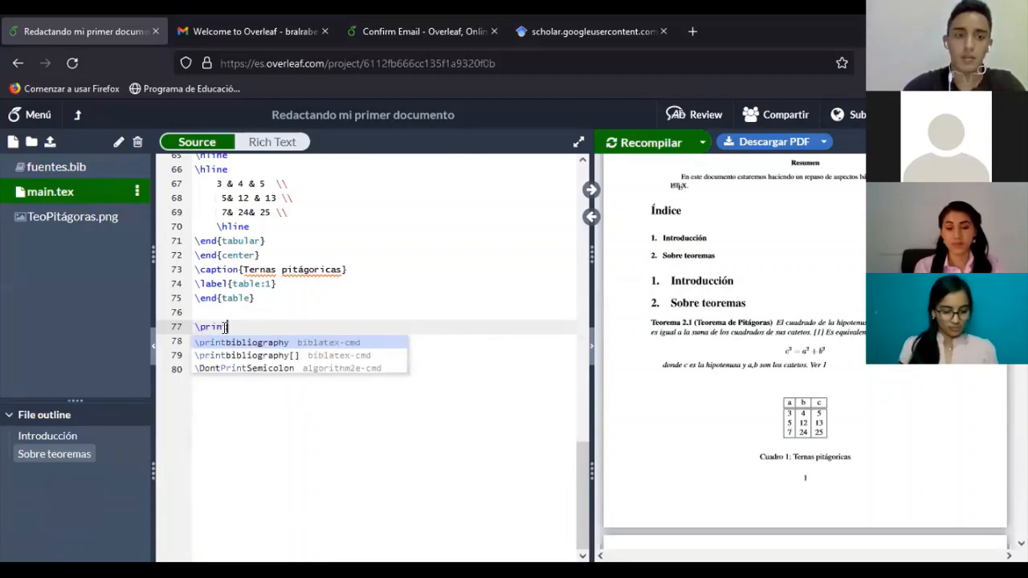
{"action": "type", "text": "t"}
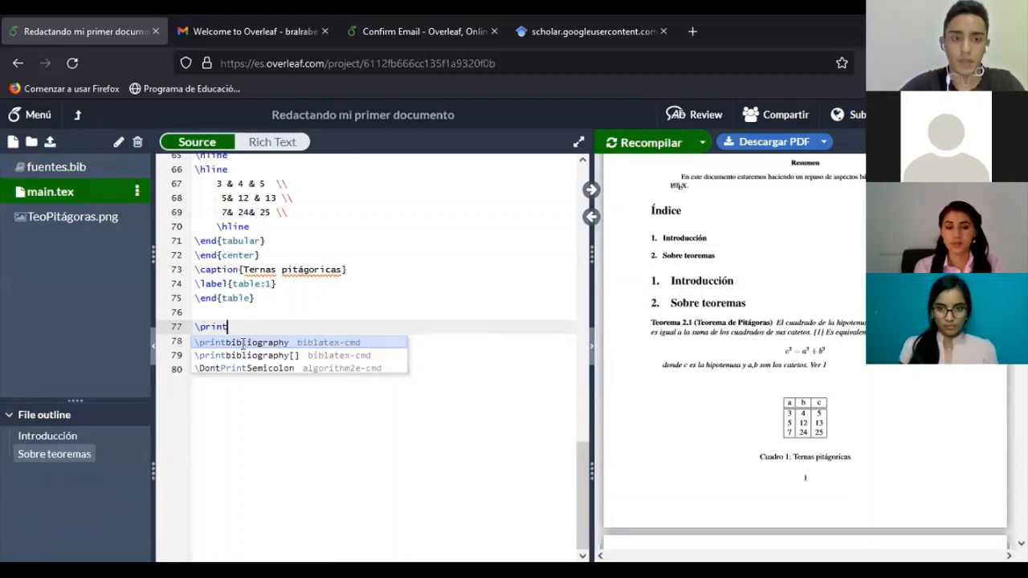
{"action": "key", "text": "Return"}
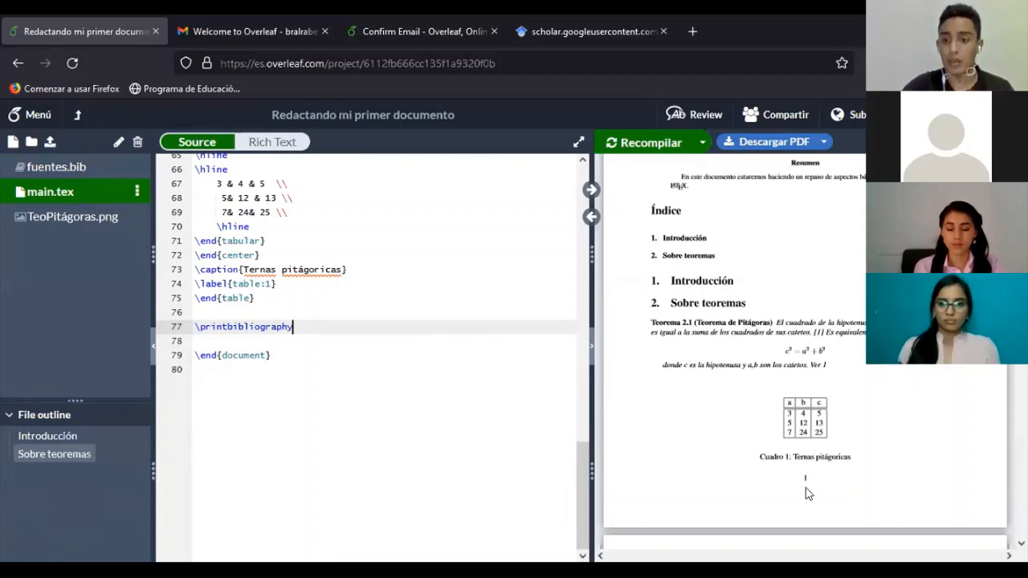
Recompile main.tex with the bibliography command and review the references section on the PDF's second page
{"action": "scroll", "coordinate": [775, 286], "scroll_direction": "up", "scroll_amount": 3}
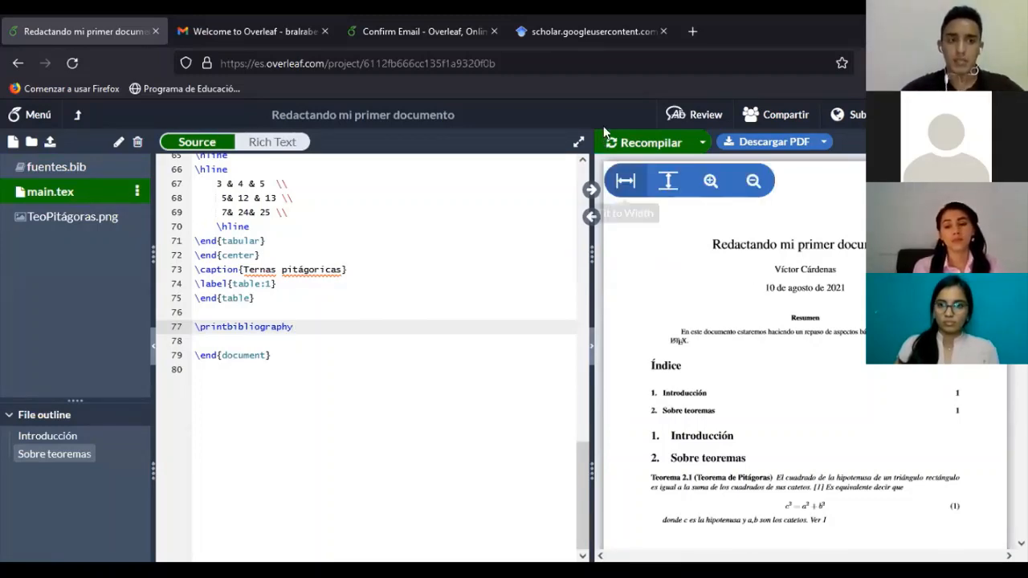
{"action": "left_click", "coordinate": [95, 170]}
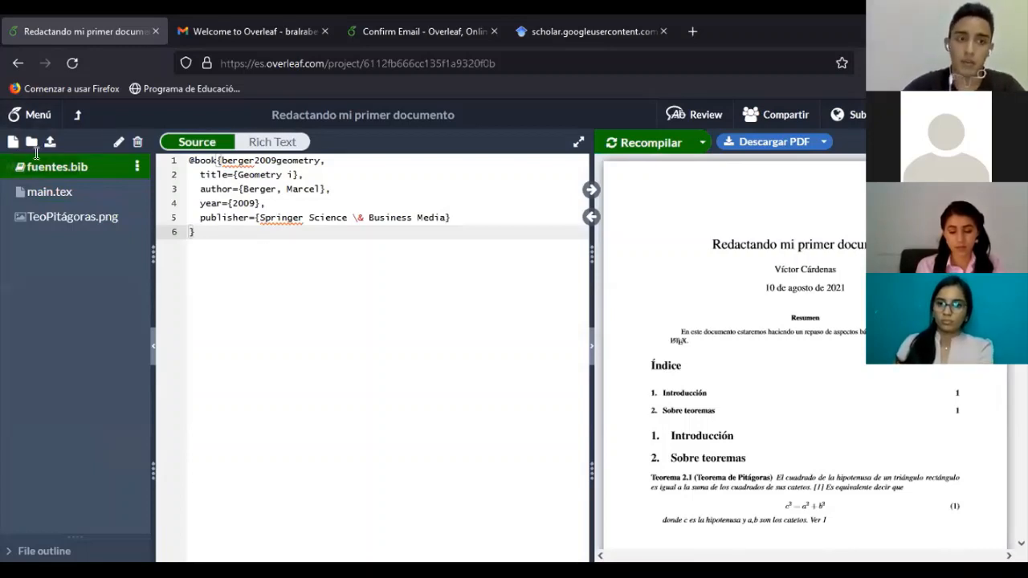
{"action": "left_click", "coordinate": [72, 196]}
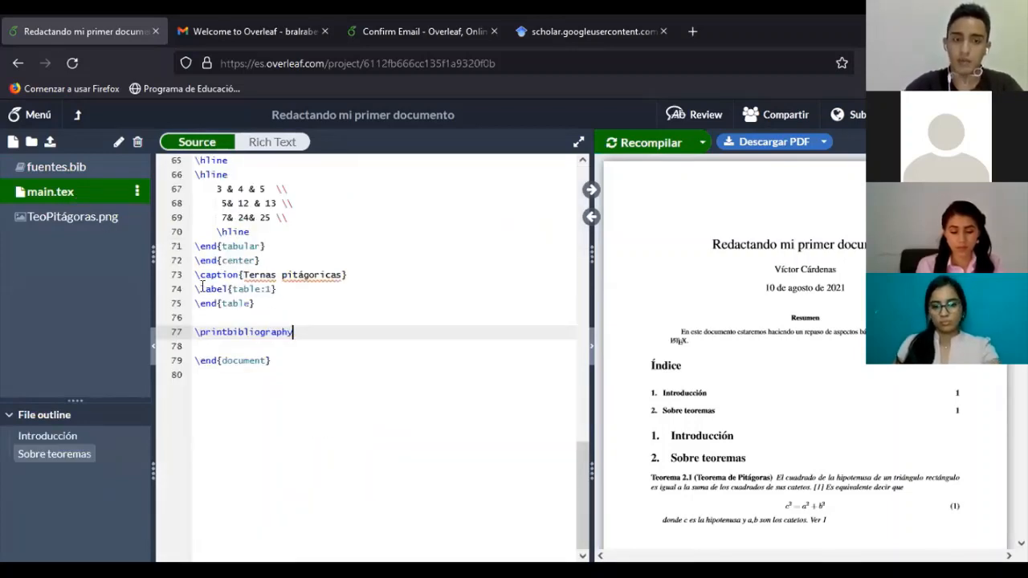
{"action": "scroll", "coordinate": [865, 420], "scroll_direction": "down", "scroll_amount": 1}
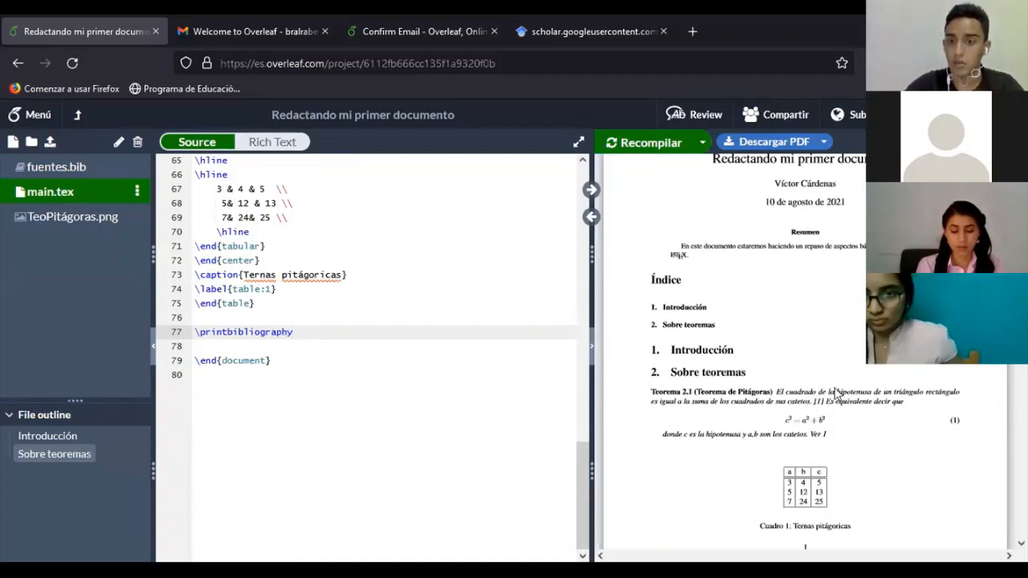
{"action": "left_click", "coordinate": [625, 144]}
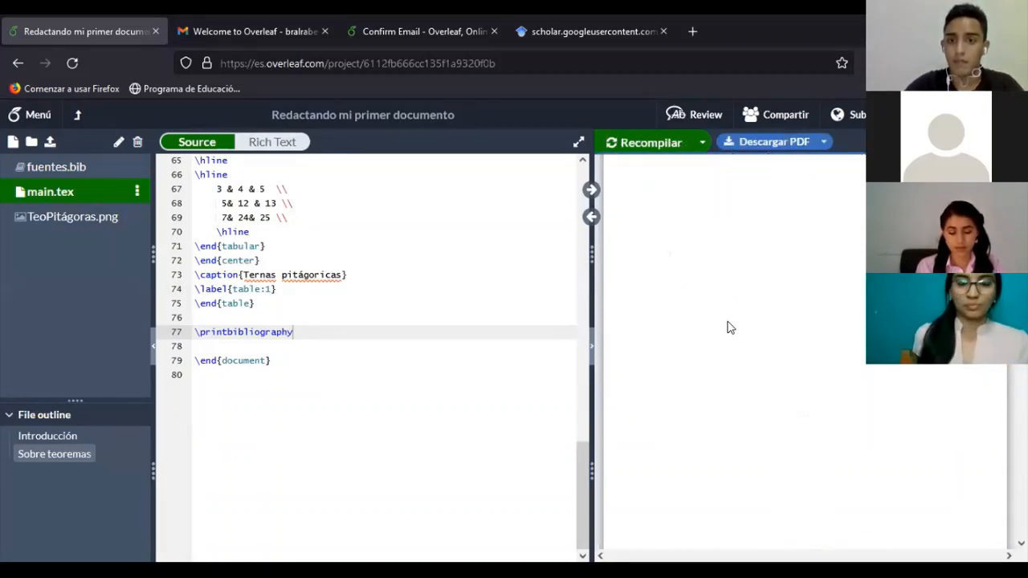
{"action": "scroll", "coordinate": [726, 322], "scroll_direction": "down", "scroll_amount": 5}
{"action": "scroll", "coordinate": [718, 329], "scroll_direction": "down", "scroll_amount": 2}
{"action": "scroll", "coordinate": [690, 361], "scroll_direction": "up", "scroll_amount": 2}
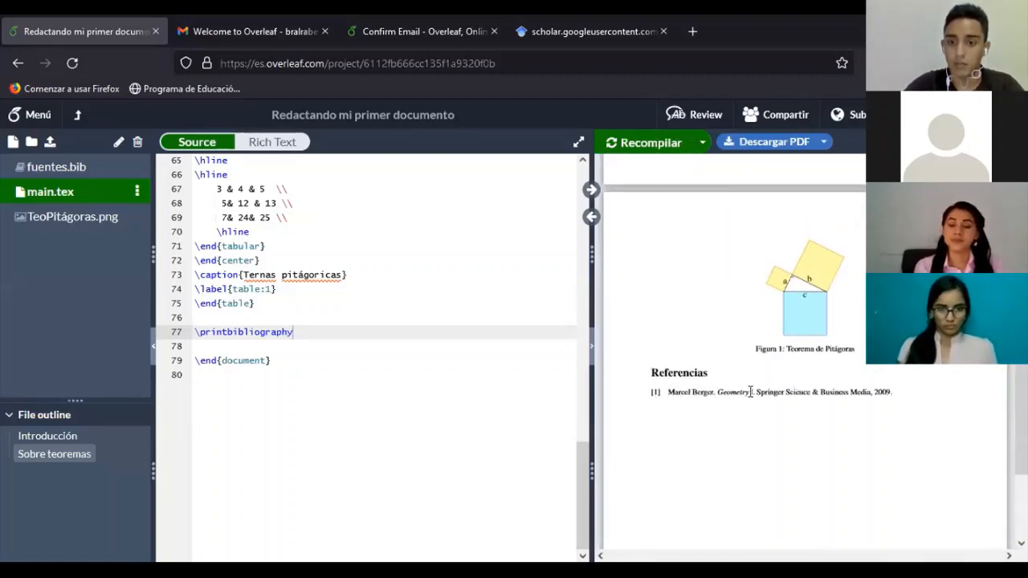
Delete \cite{berger2009geometry} and its trailing space before "Es equivalente" in the Pythagorean theorem text
{"action": "scroll", "coordinate": [618, 294], "scroll_direction": "up", "scroll_amount": 3}
{"action": "scroll", "coordinate": [477, 278], "scroll_direction": "up", "scroll_amount": 5}
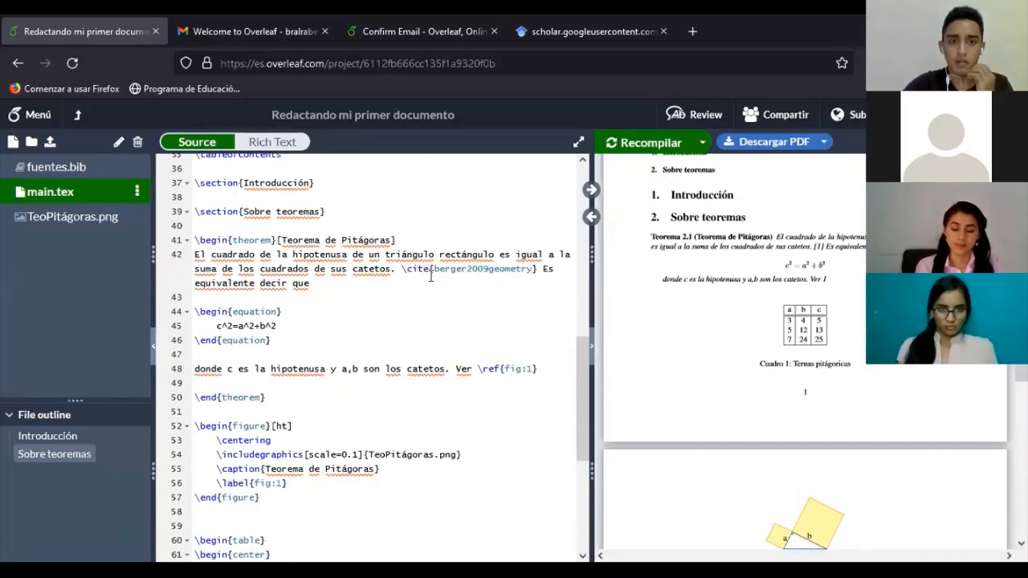
{"action": "left_click", "coordinate": [536, 269]}
{"action": "left_click_drag", "start_coordinate": [482, 270], "coordinate": [413, 270]}
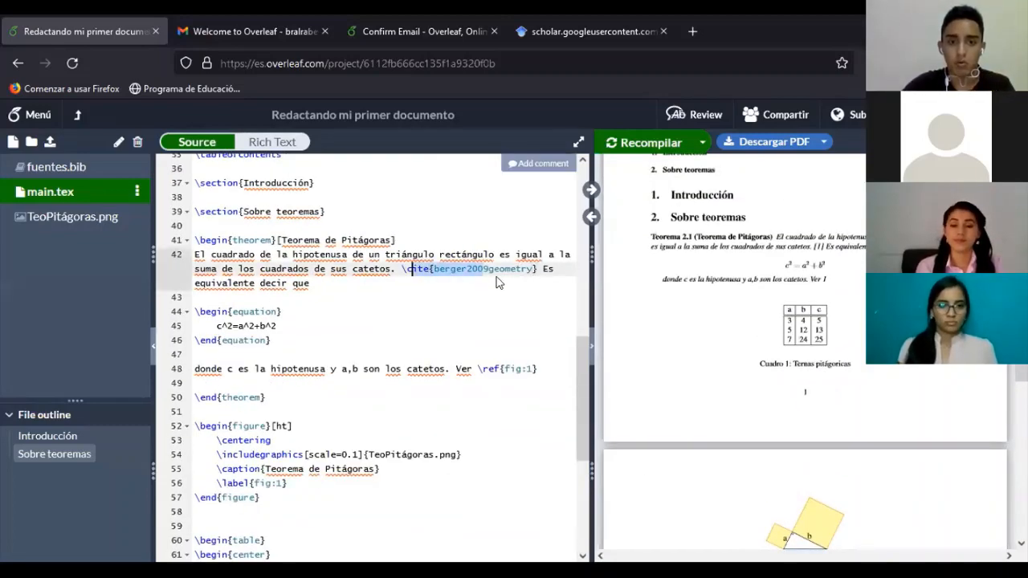
{"action": "left_click", "coordinate": [541, 268]}
{"action": "double_click", "coordinate": [542, 267]}
{"action": "left_click_drag", "start_coordinate": [543, 267], "coordinate": [401, 270]}
{"action": "key", "text": "BackSpace"}
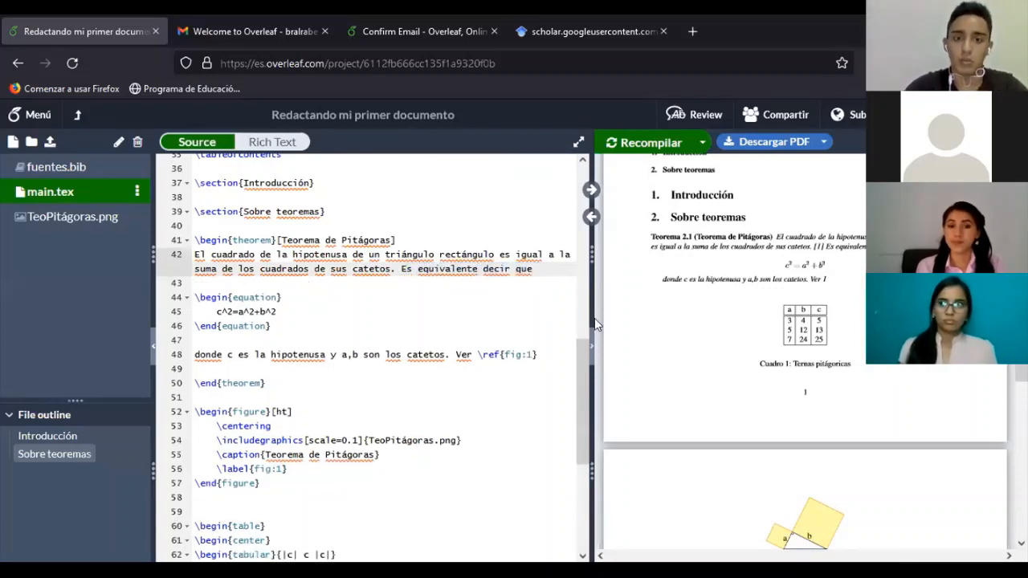
Recompile the document without the citation, check both PDF pages for the bibliography, and review the preamble of main.tex
{"action": "left_click_drag", "start_coordinate": [576, 378], "coordinate": [566, 463]}
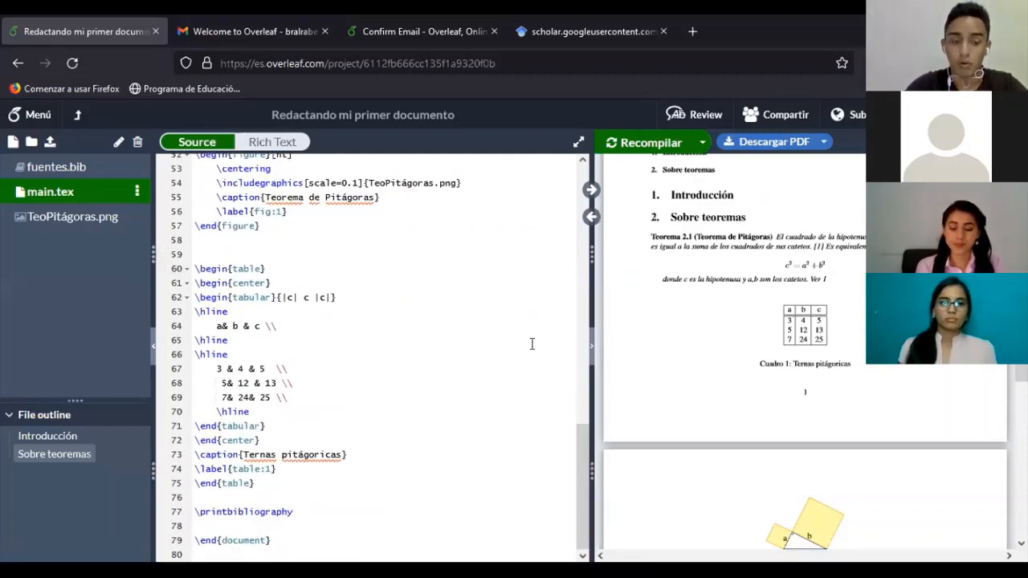
{"action": "left_click", "coordinate": [630, 142]}
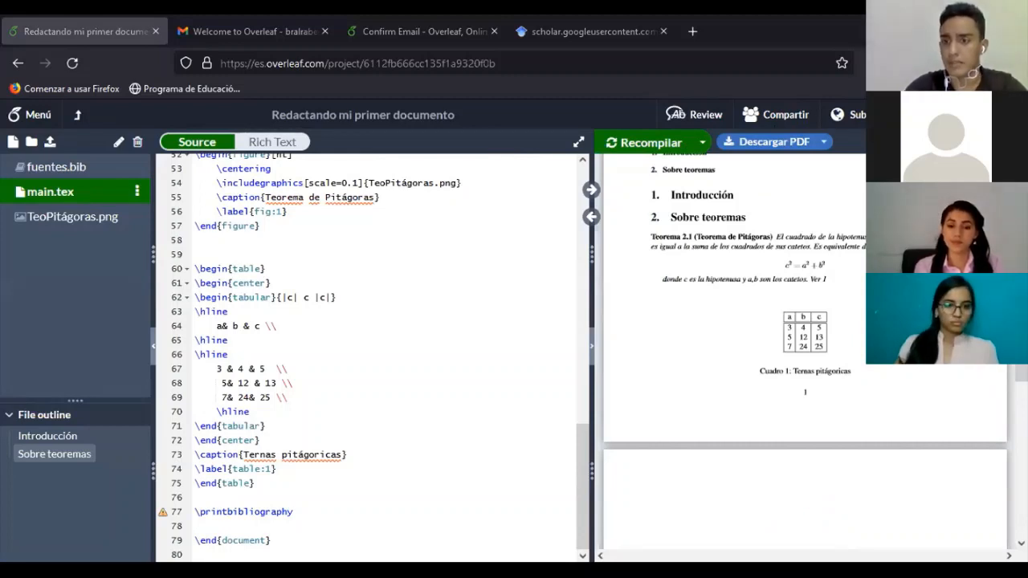
{"action": "scroll", "coordinate": [803, 353], "scroll_direction": "down", "scroll_amount": 5}
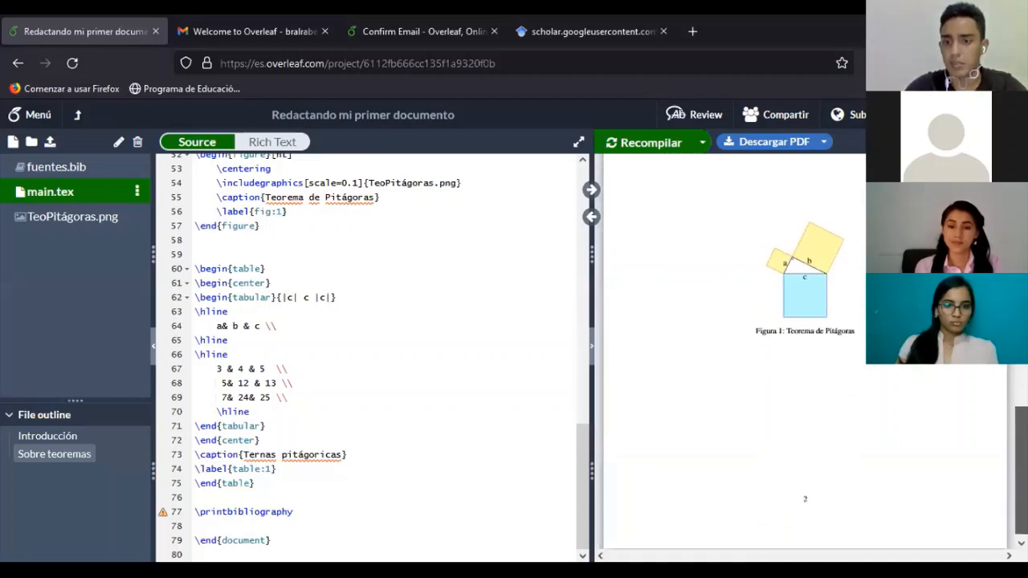
{"action": "scroll", "coordinate": [874, 363], "scroll_direction": "up", "scroll_amount": 5}
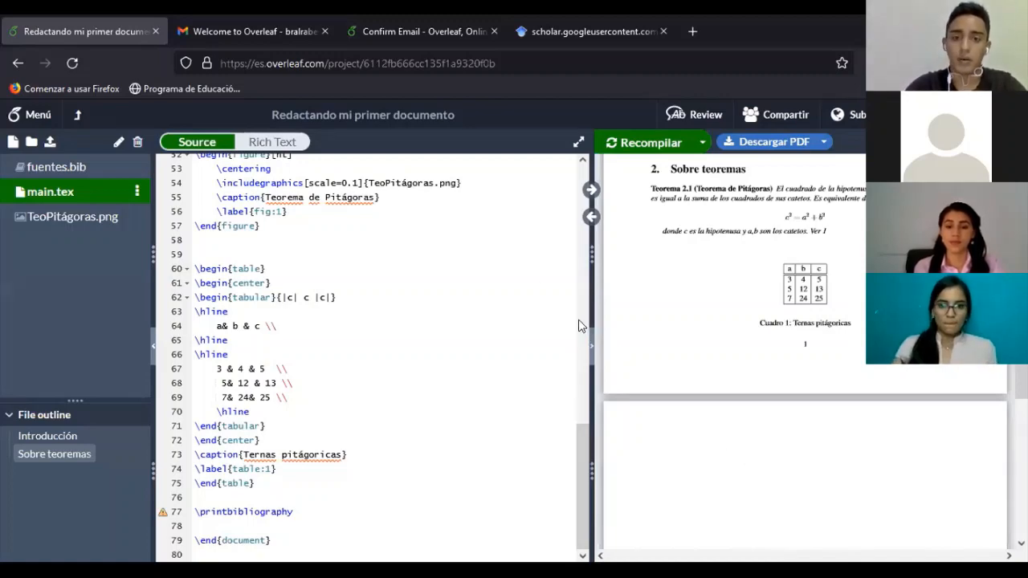
{"action": "scroll", "coordinate": [580, 321], "scroll_direction": "up", "scroll_amount": 10}
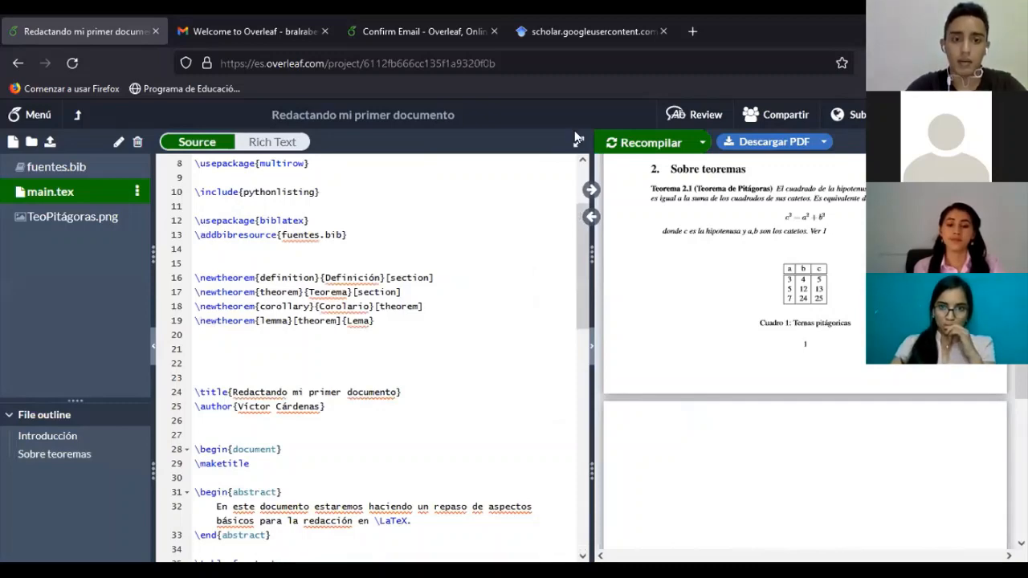
{"action": "left_click_drag", "start_coordinate": [581, 304], "coordinate": [583, 265]}
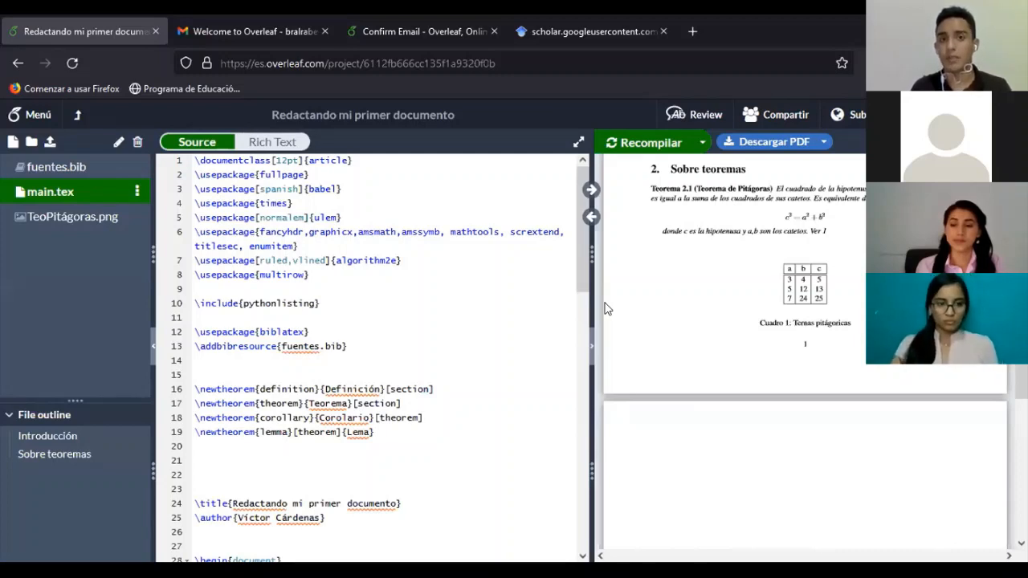
Search the web for manualdelatex in a new browser tab and open the manualdelatex.com tutorials page
{"action": "left_click", "coordinate": [692, 32]}
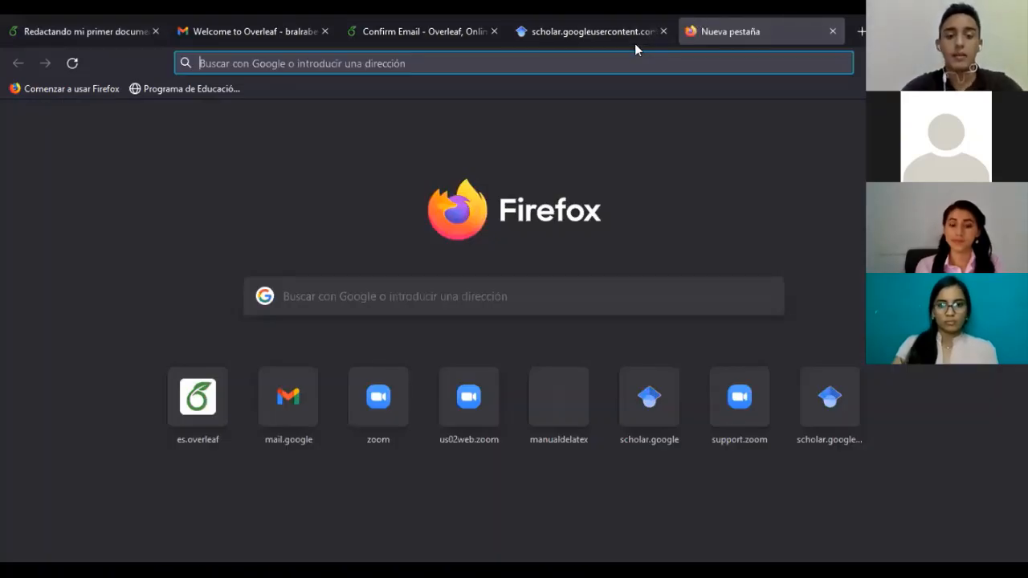
{"action": "type", "text": "manual"}
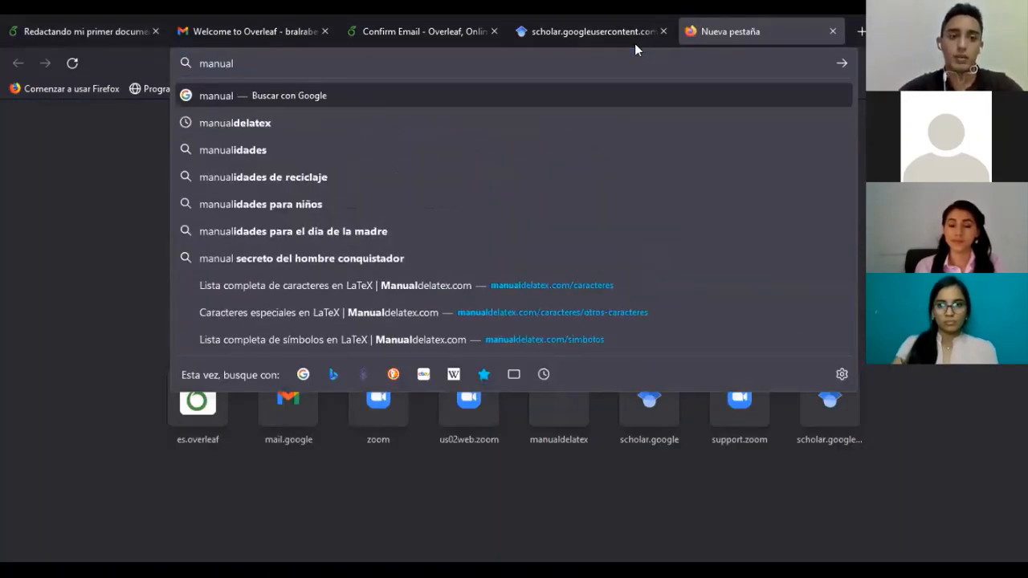
{"action": "left_click", "coordinate": [343, 125]}
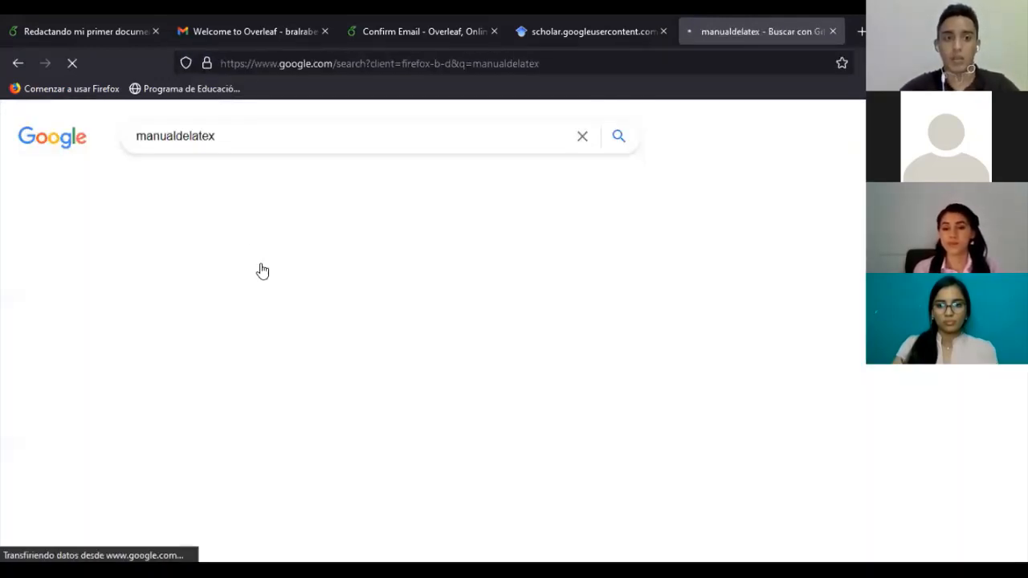
{"action": "left_click", "coordinate": [225, 274]}
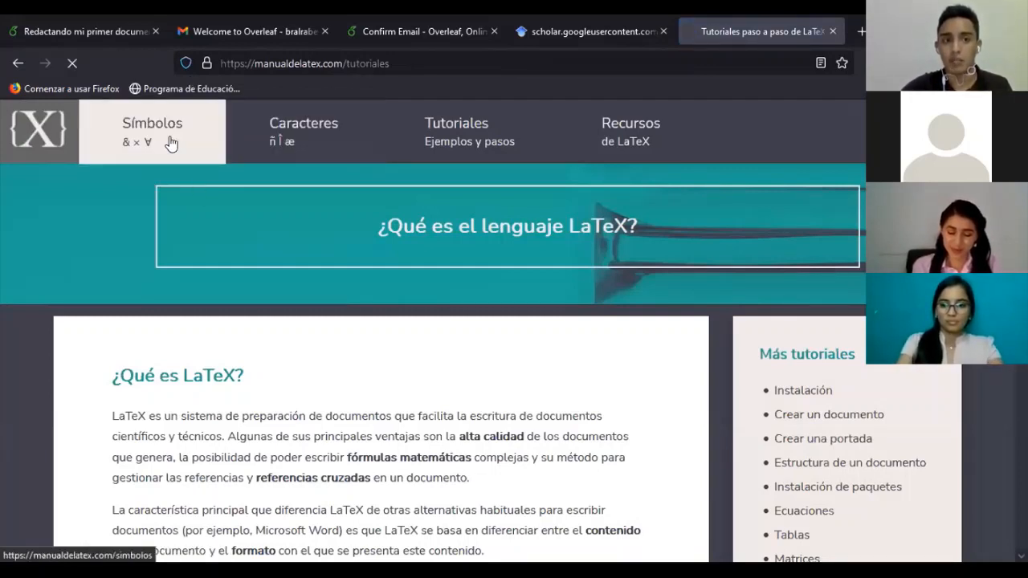
Open the Símbolos page on manualdelatex.com and browse the operator symbols with their LaTeX commands
{"action": "left_click", "coordinate": [205, 161]}
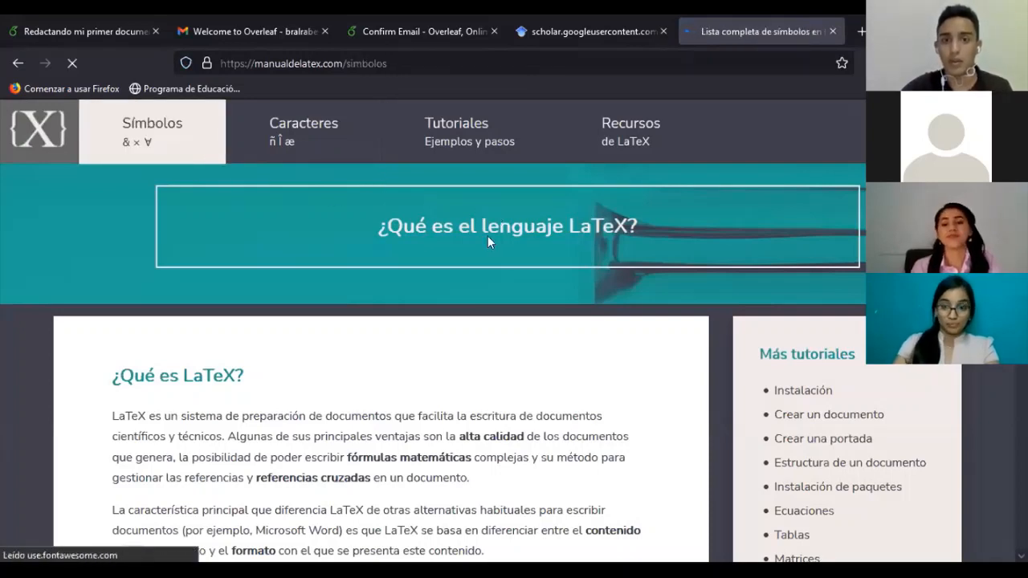
{"action": "scroll", "coordinate": [524, 229], "scroll_direction": "down", "scroll_amount": 2}
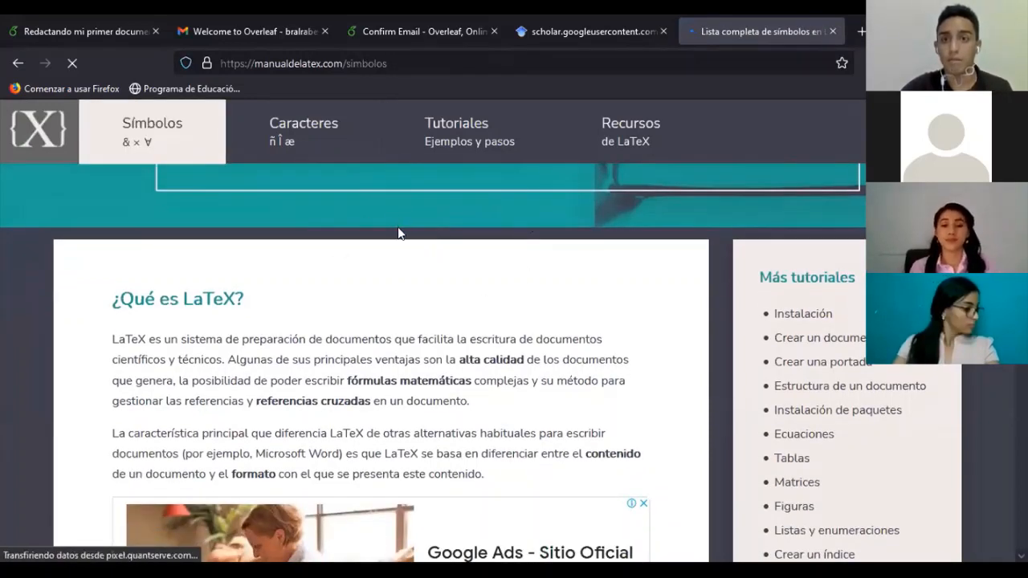
{"action": "scroll", "coordinate": [450, 265], "scroll_direction": "down", "scroll_amount": 1}
{"action": "scroll", "coordinate": [450, 265], "scroll_direction": "down", "scroll_amount": 15}
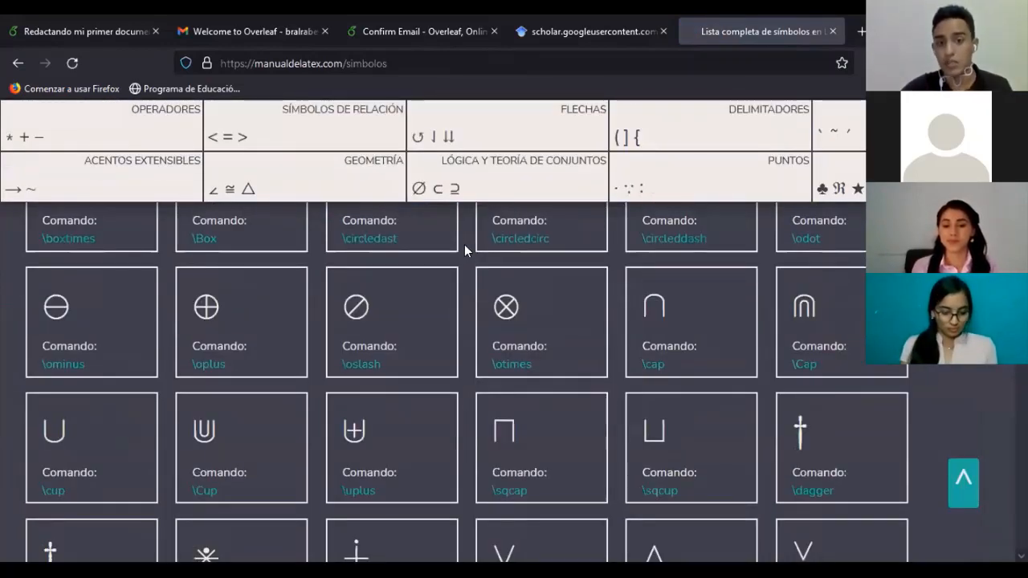
{"action": "scroll", "coordinate": [455, 399], "scroll_direction": "down", "scroll_amount": 1}
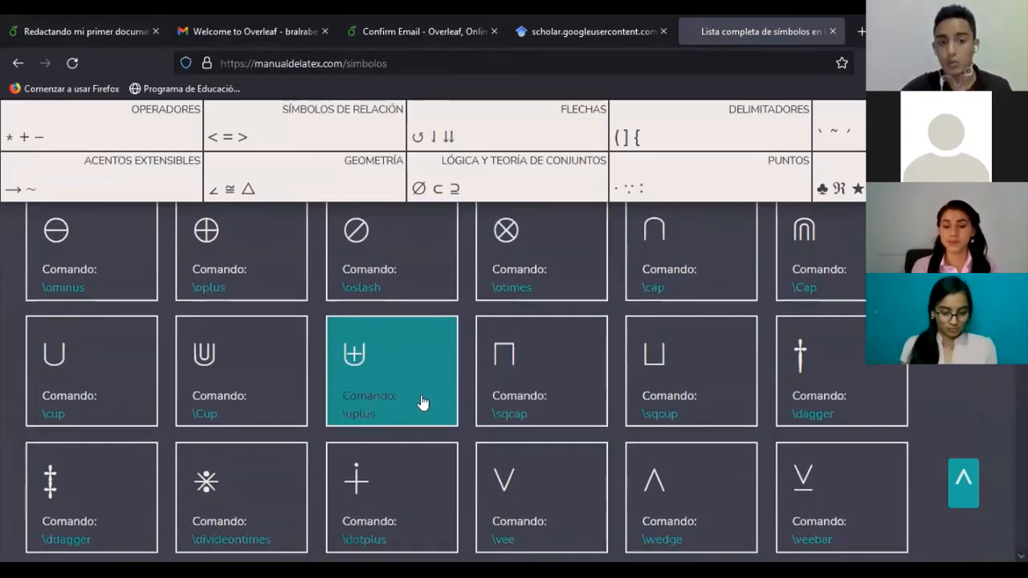
{"action": "scroll", "coordinate": [426, 390], "scroll_direction": "down", "scroll_amount": 3}
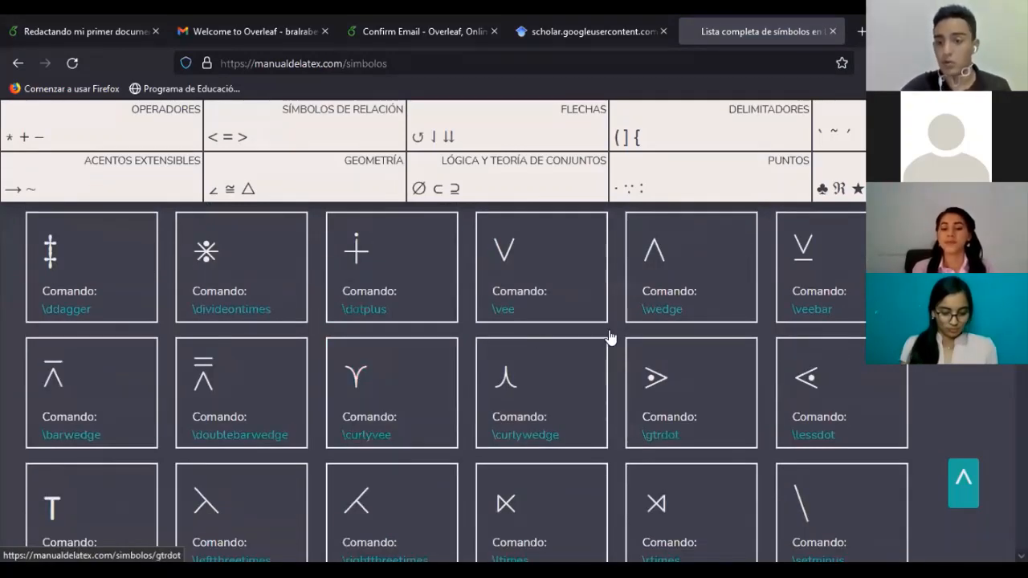